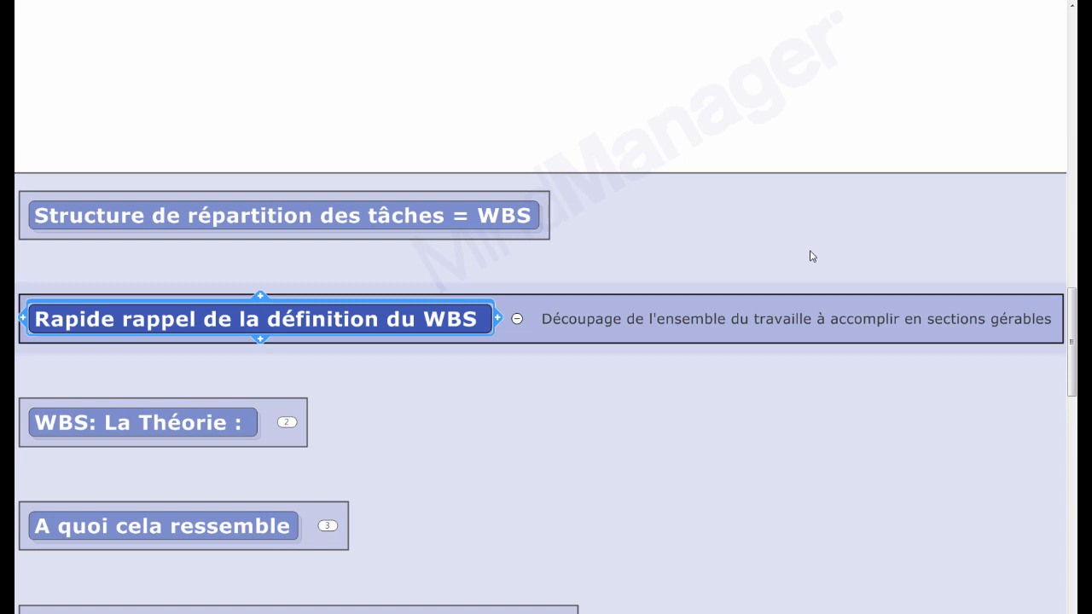
- Show the "WBS: La Théorie :" topic and view the webinar page linked to its image, closing the browser pane when done
left_click(221, 429)
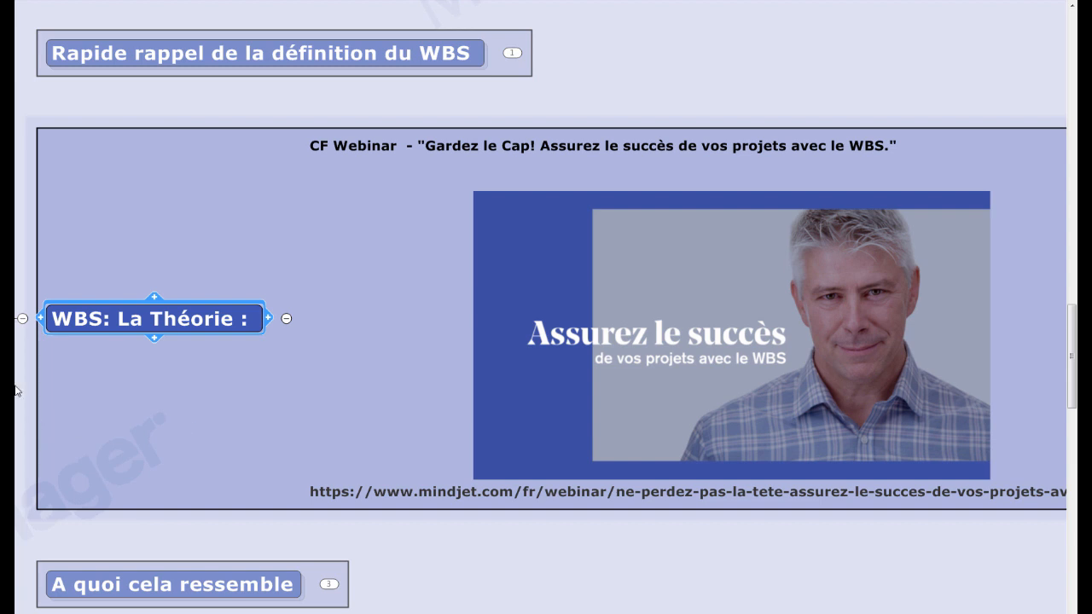
left_click(814, 386)
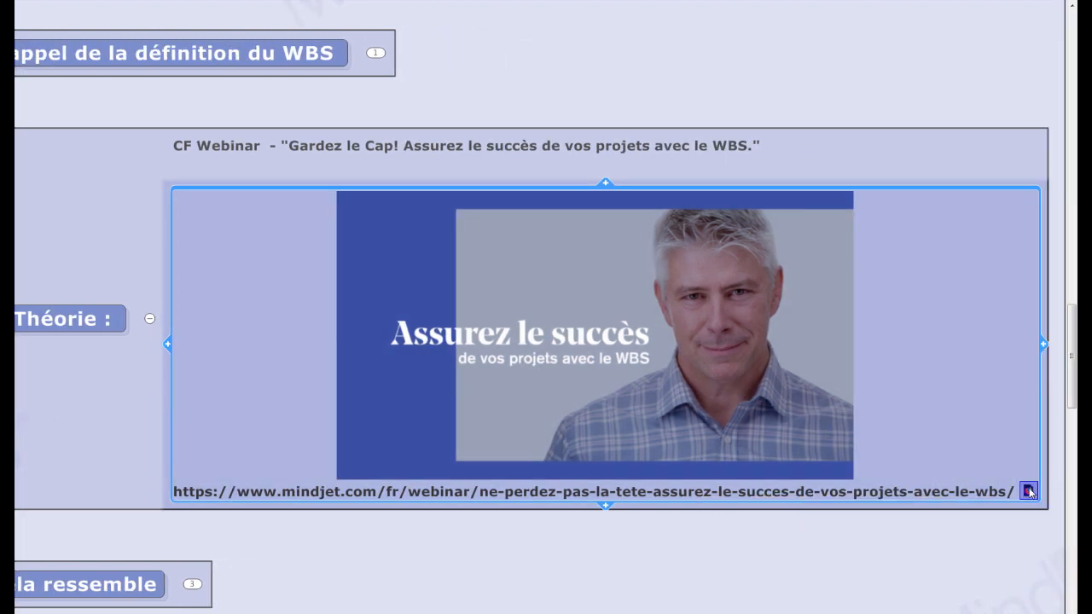
left_click(1028, 492)
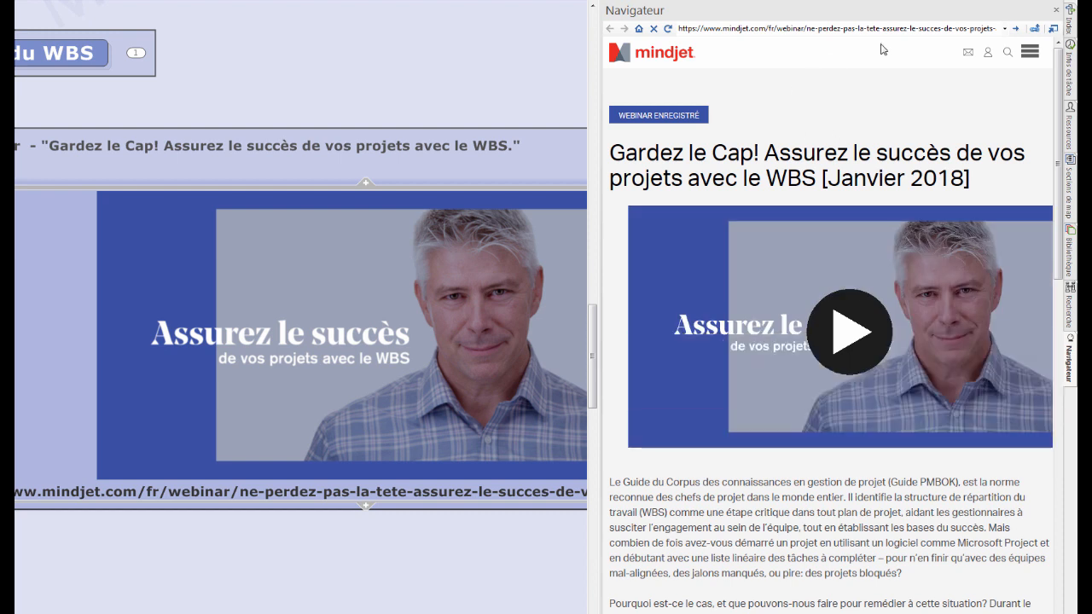
left_click(1056, 10)
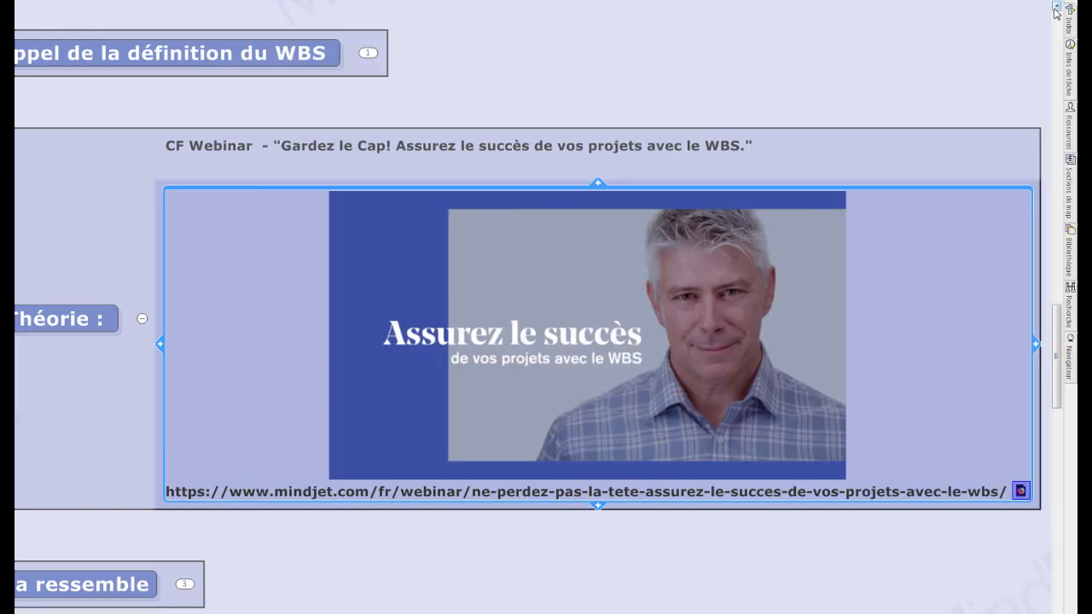
- Show the WBS examples under "A quoi cela ressemble" and the subtopics of "Comment MindManager peut vous aider ?"
left_click(74, 316)
left_click(215, 571)
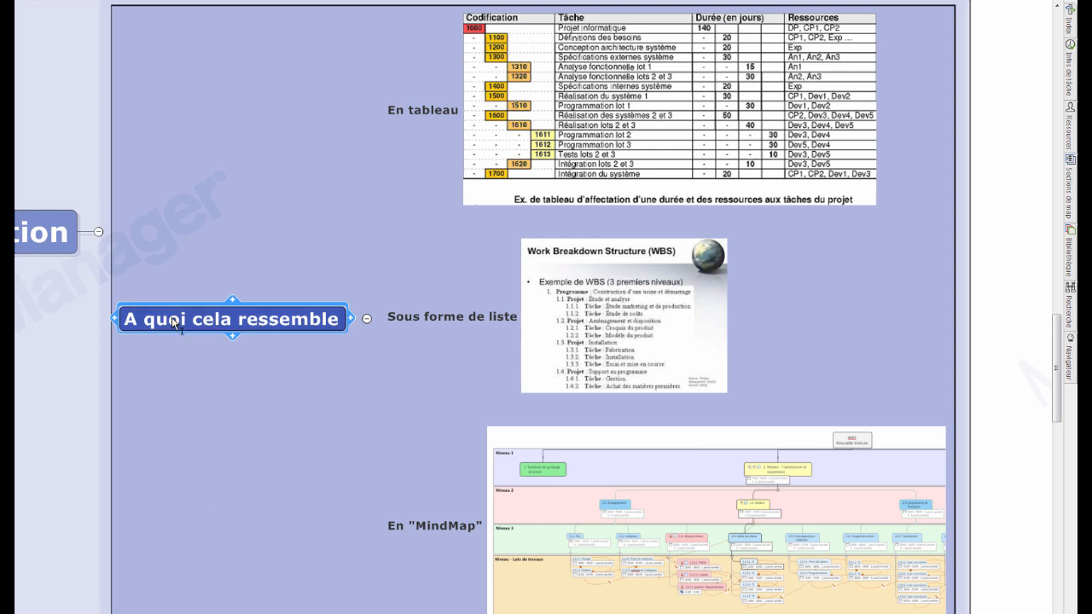
scroll(173, 324, "down", 1)
left_click(247, 603)
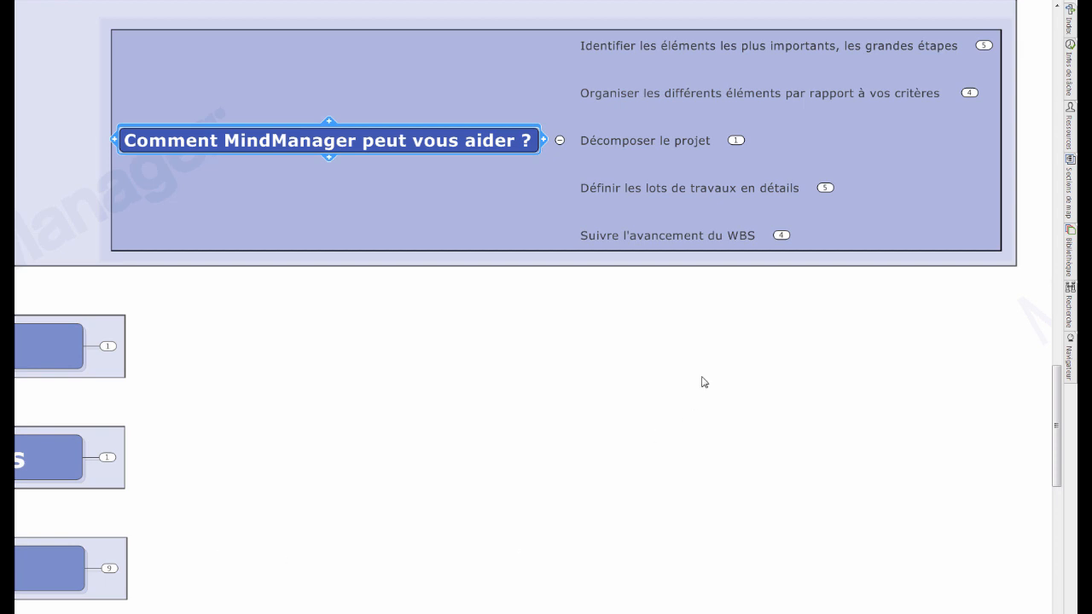
- Expand "Identifier les éléments les plus importants, les grandes étapes" to its attached maps and open "SWOT ANALYSIS - Rally Robotics - Prioritized.mmap"
left_click(779, 49)
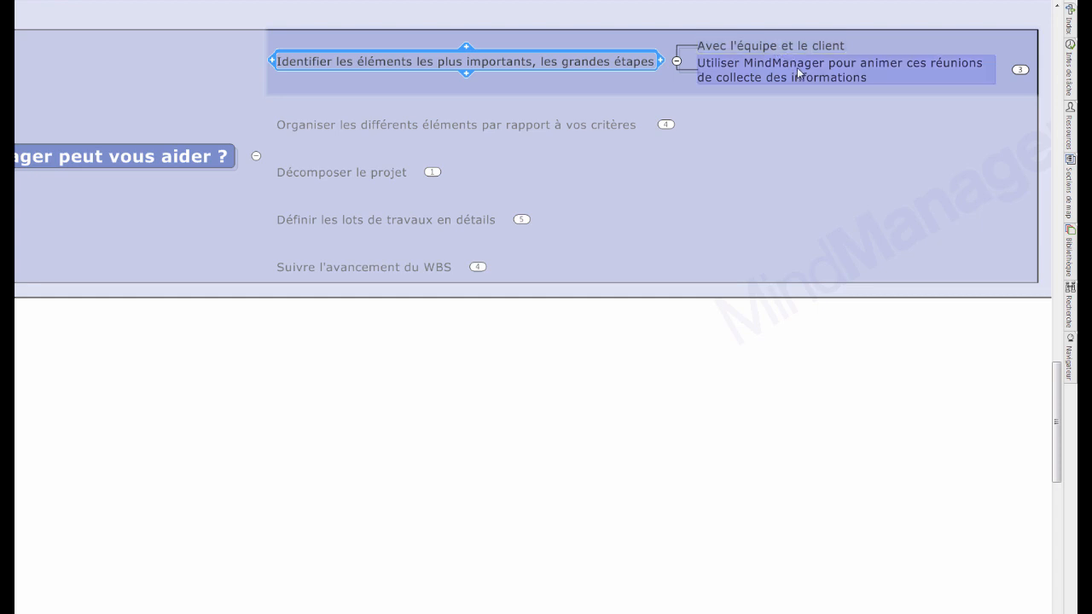
left_click(797, 68)
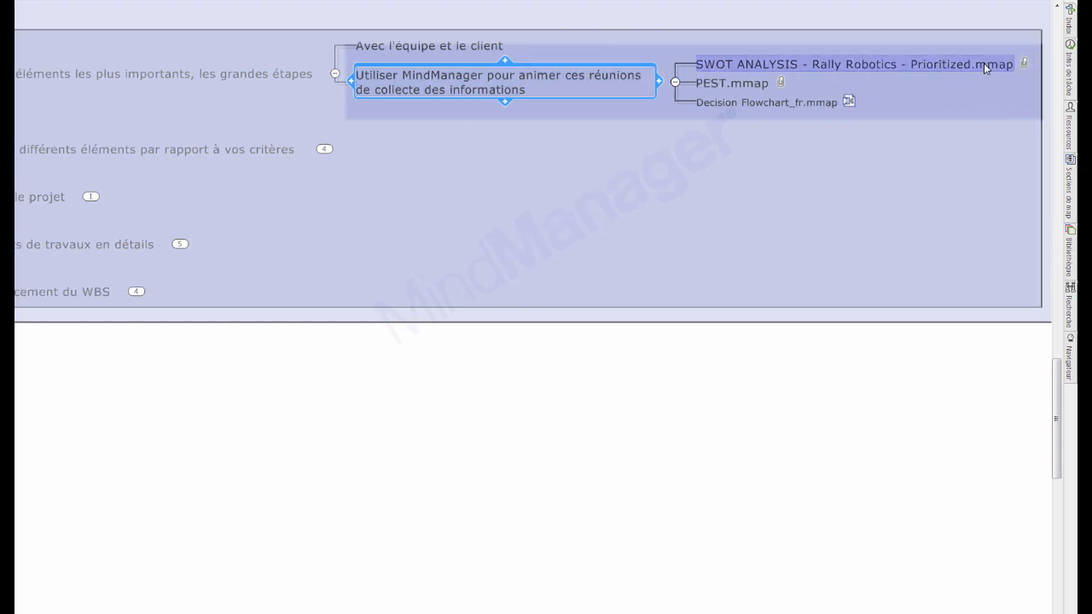
mouse_move(1025, 66)
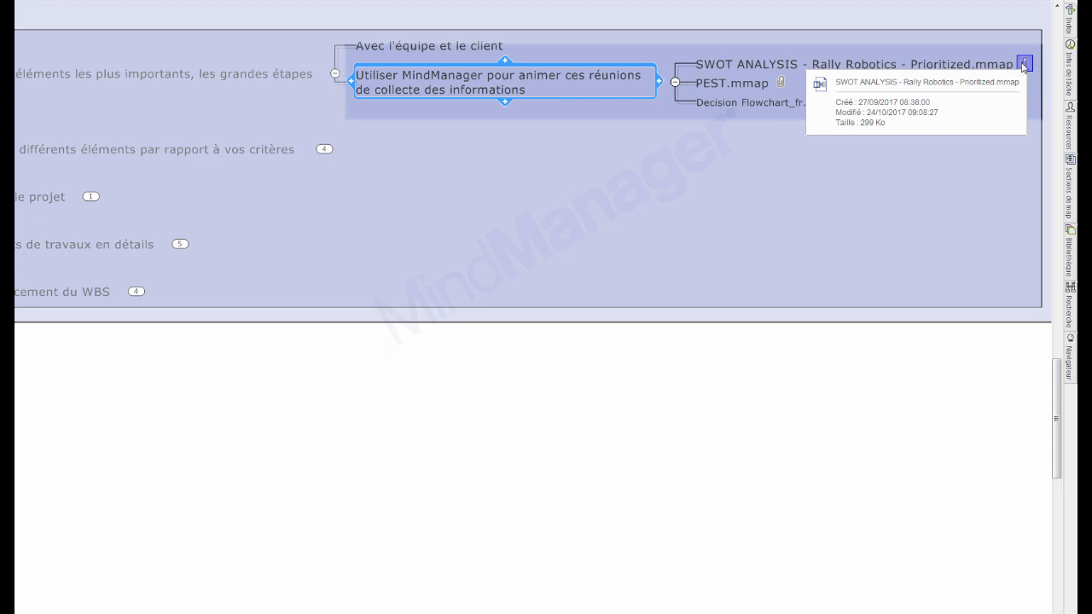
left_click(1024, 67)
- Examine the SWOT matrix quadrants, leave the presentation view and return to the webinar map
scroll(1015, 71, "down", 3)
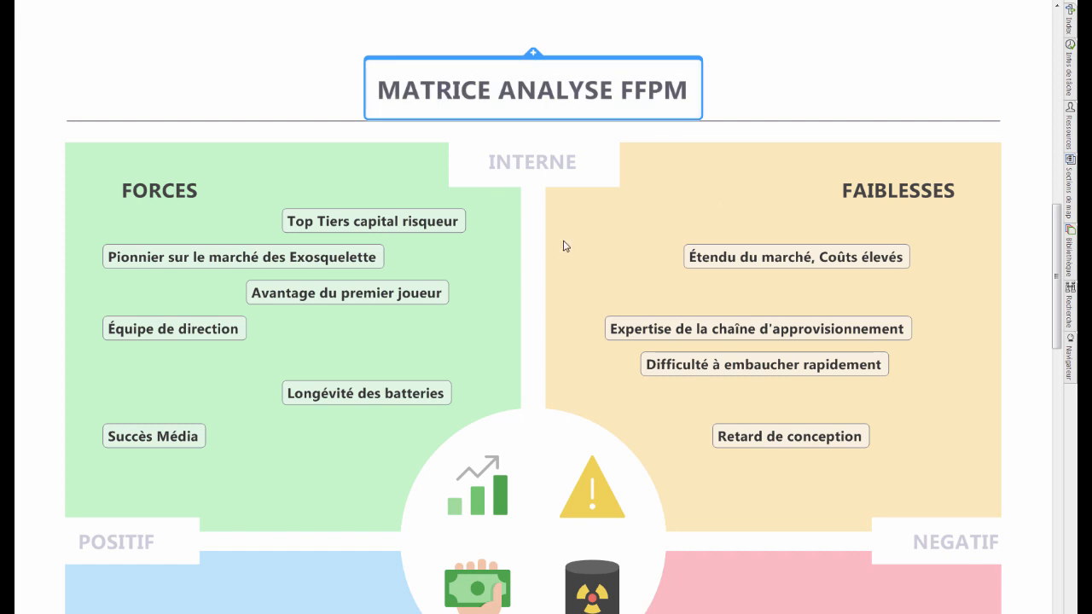
scroll(563, 247, "down", 1)
scroll(582, 243, "down", 1)
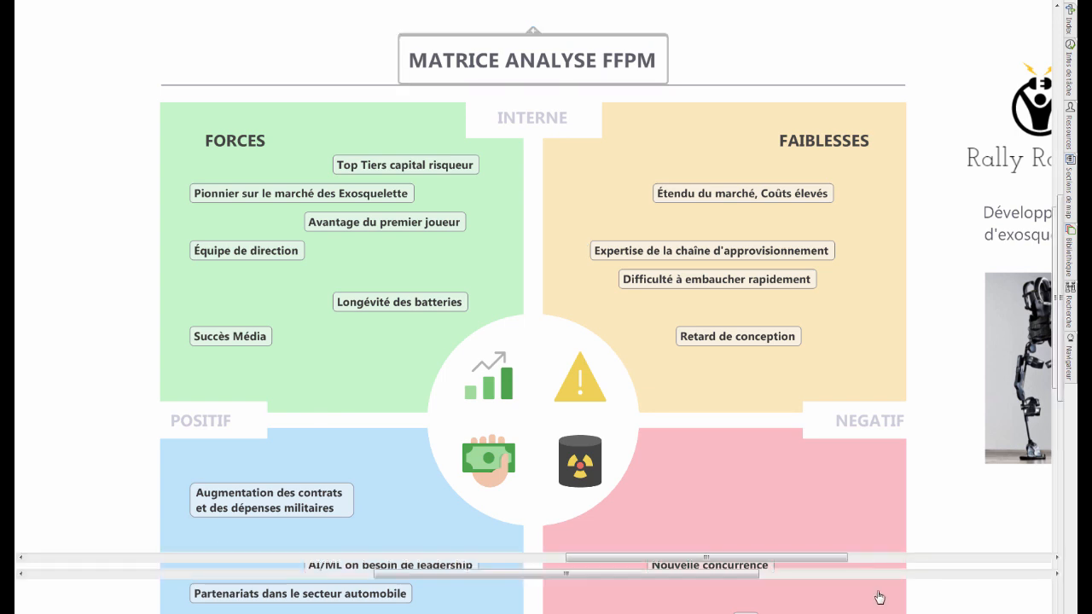
key("Escape")
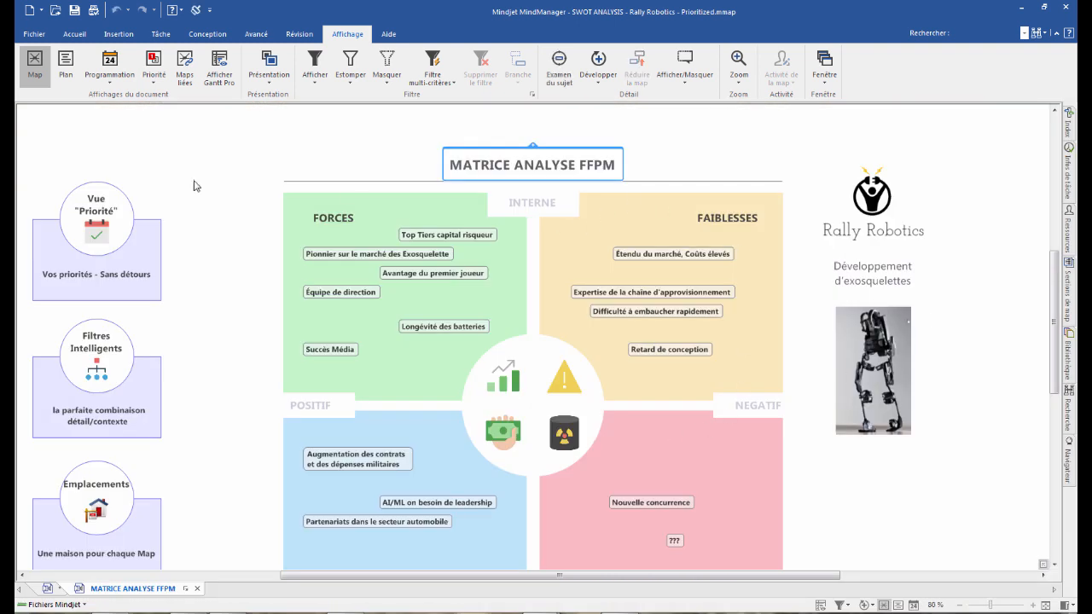
left_click(49, 590)
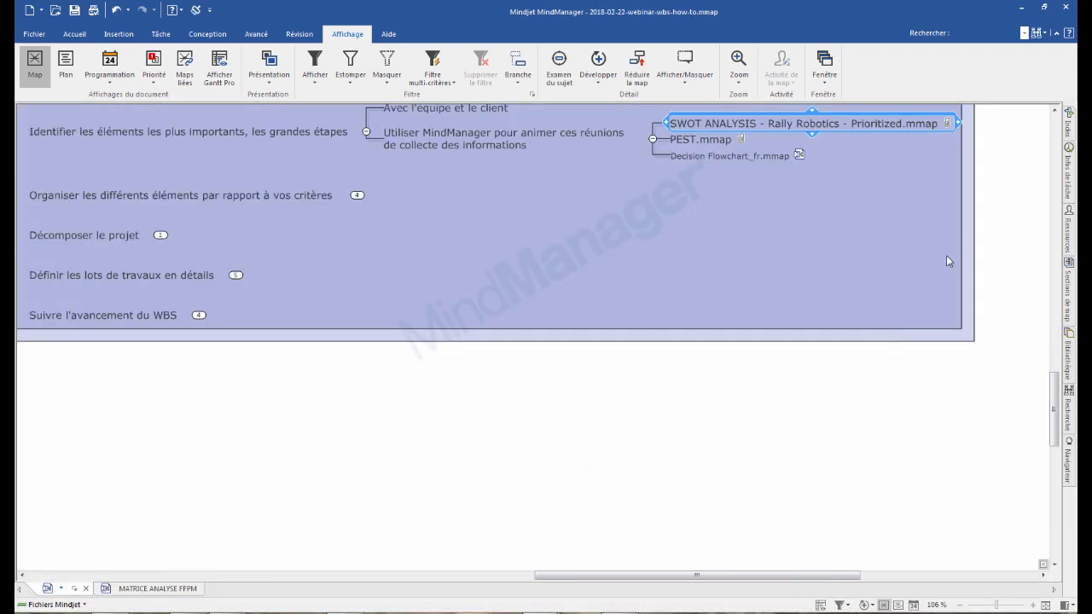
- View the linked maps PEST.mmap and Decision Flowchart_fr.mmap from the webinar map, returning to it after each one
left_click(741, 140)
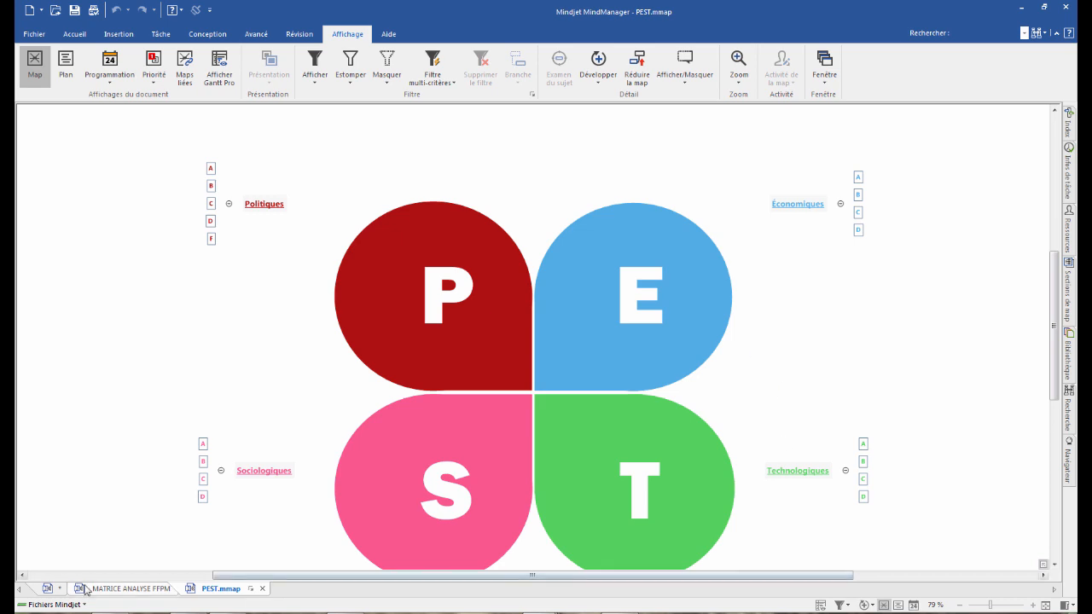
left_click(52, 592)
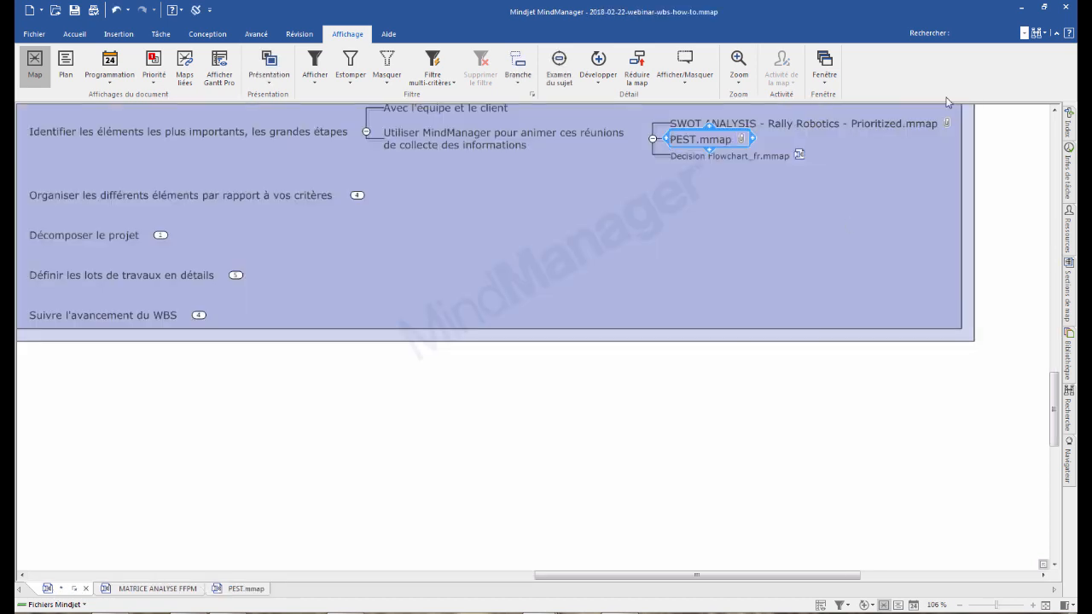
left_click(798, 154)
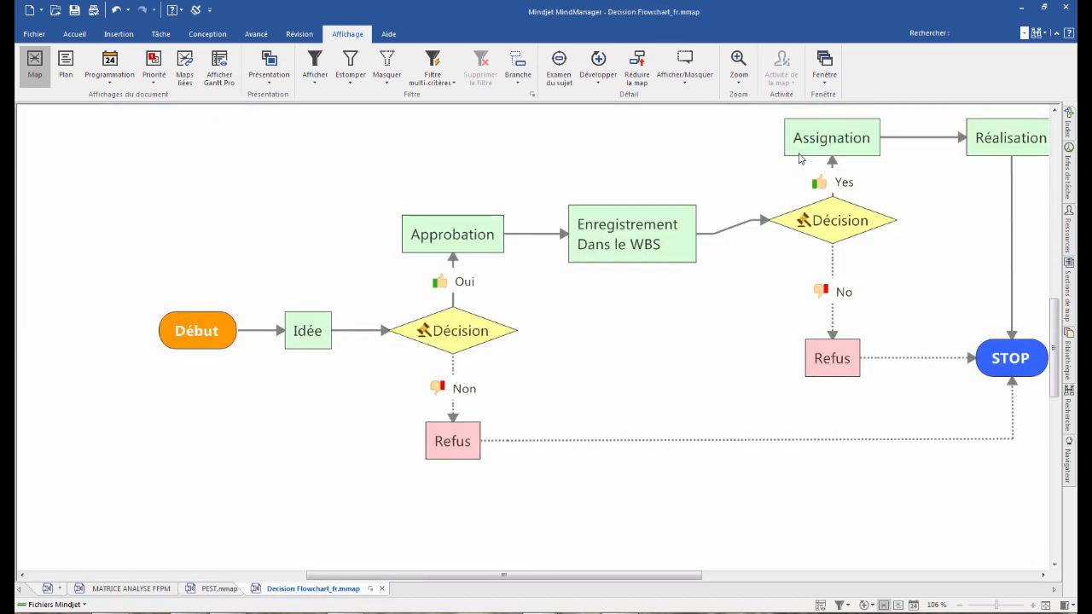
left_click(233, 346)
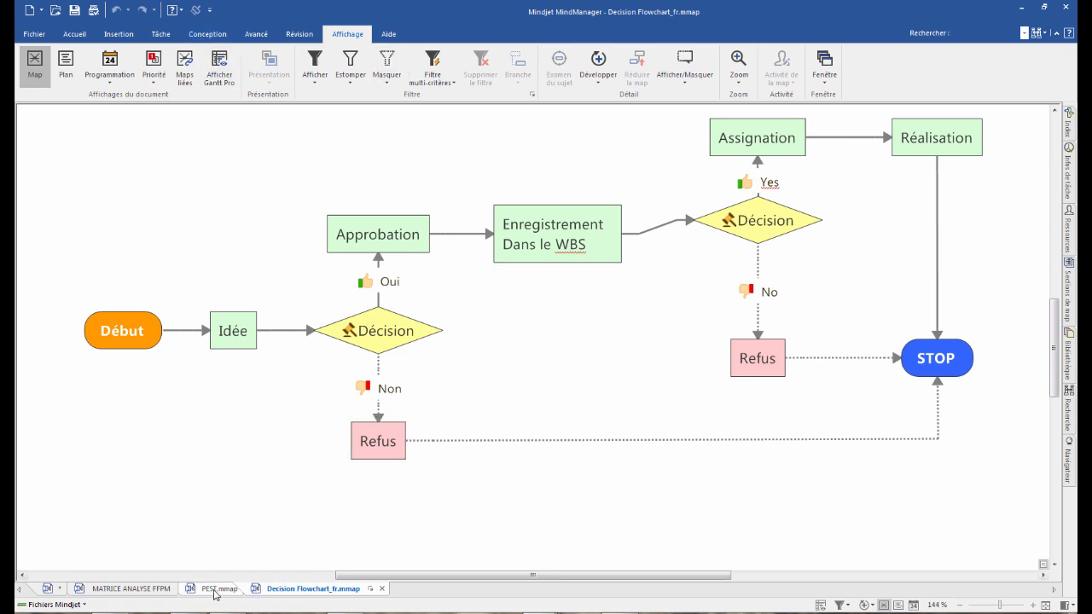
left_click(59, 592)
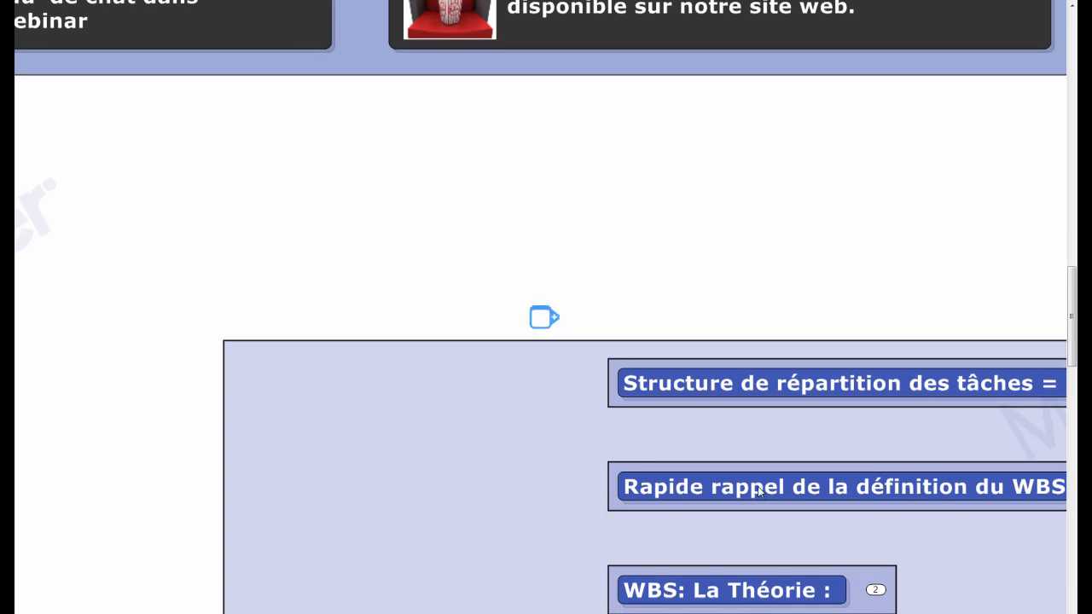
- Present "Comment MindManager peut vous aider ?" and show its subtopics on organising elements, decomposing the project and defining the work packages
scroll(759, 491, "down", 5)
left_click(762, 465)
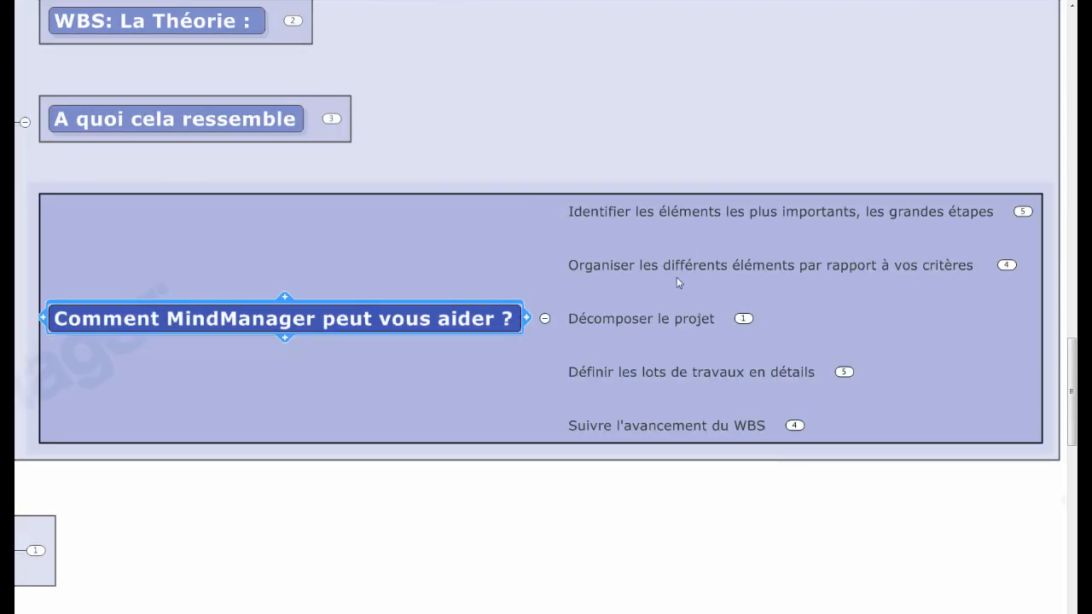
left_click(686, 262)
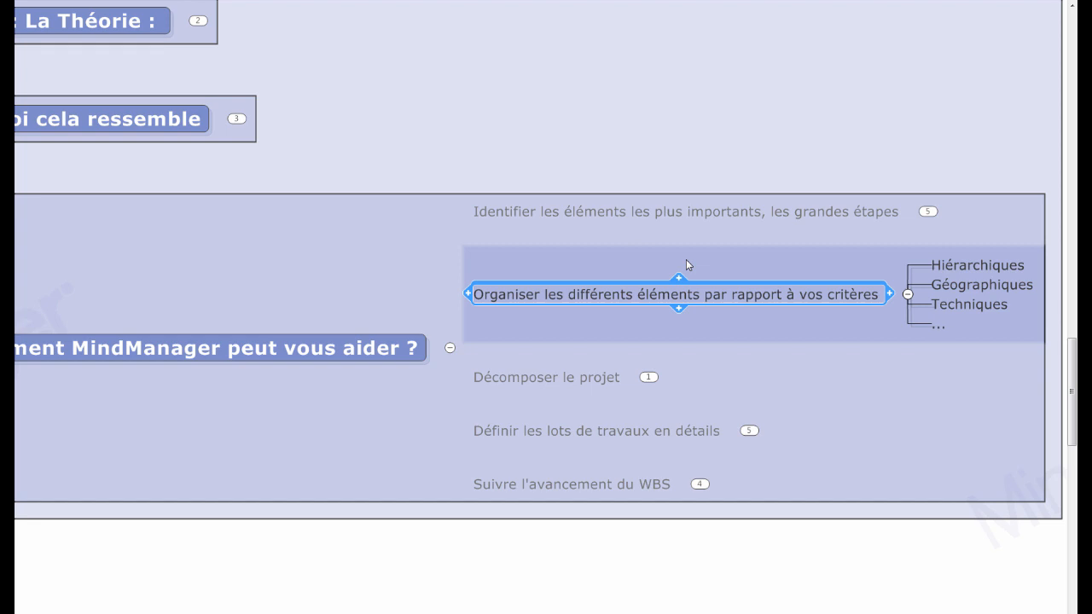
left_click(575, 381)
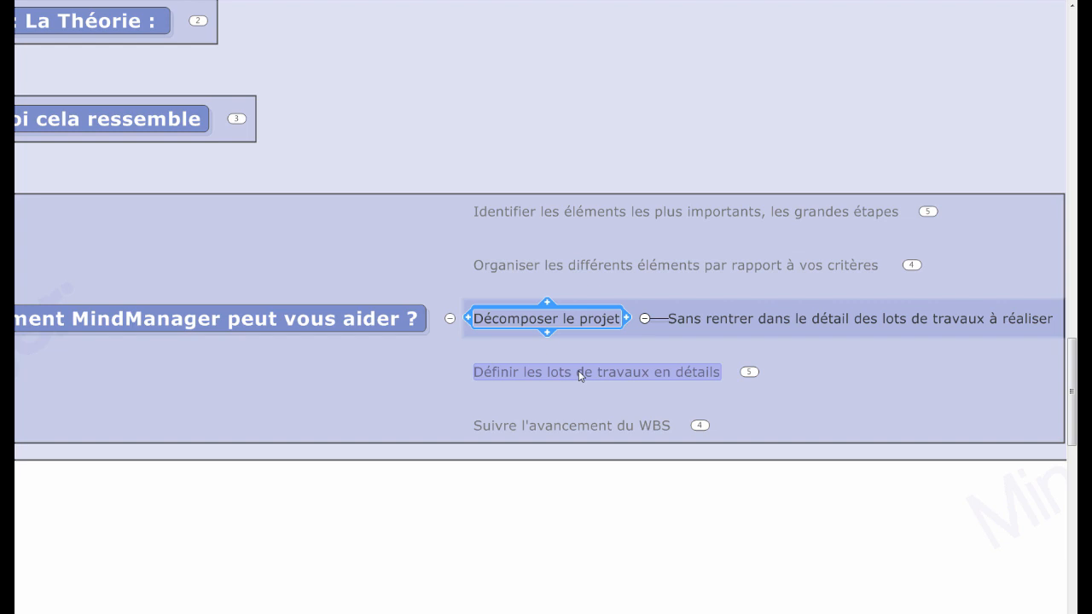
left_click(578, 372)
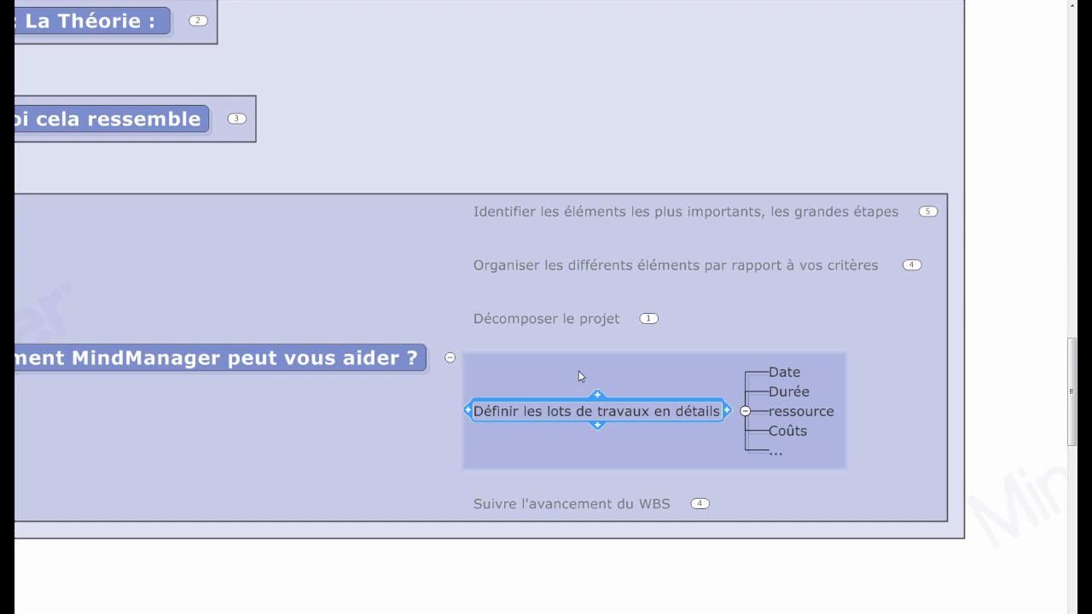
- Expand "Suivre l'avancement du WBS" down to "En suivant les lots de travaux", and collapse the "Comment MindManager peut vous aider ?" branch
left_click(570, 503)
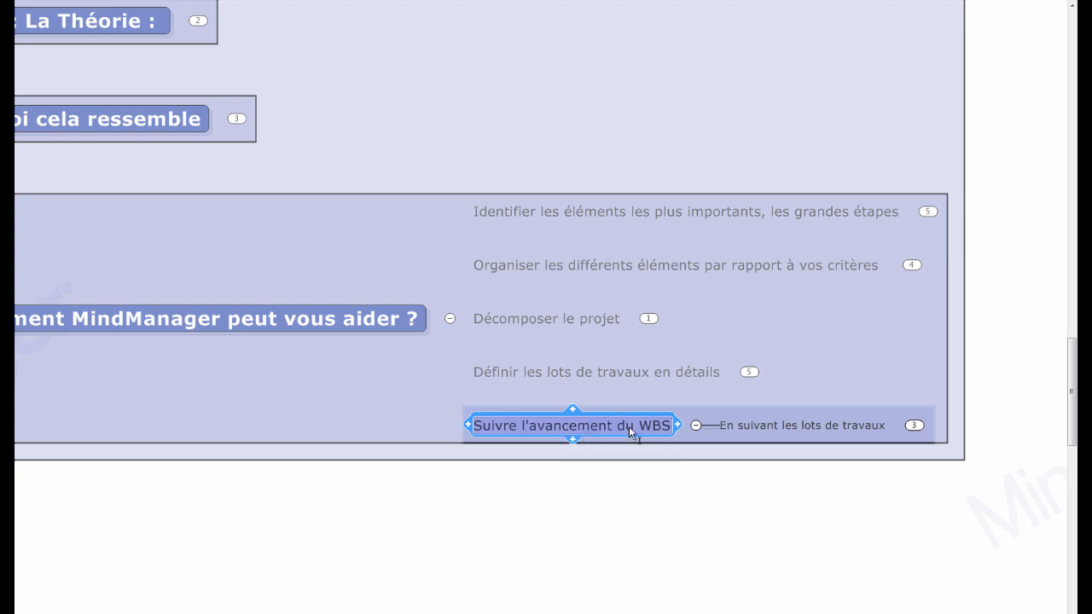
left_click(786, 429)
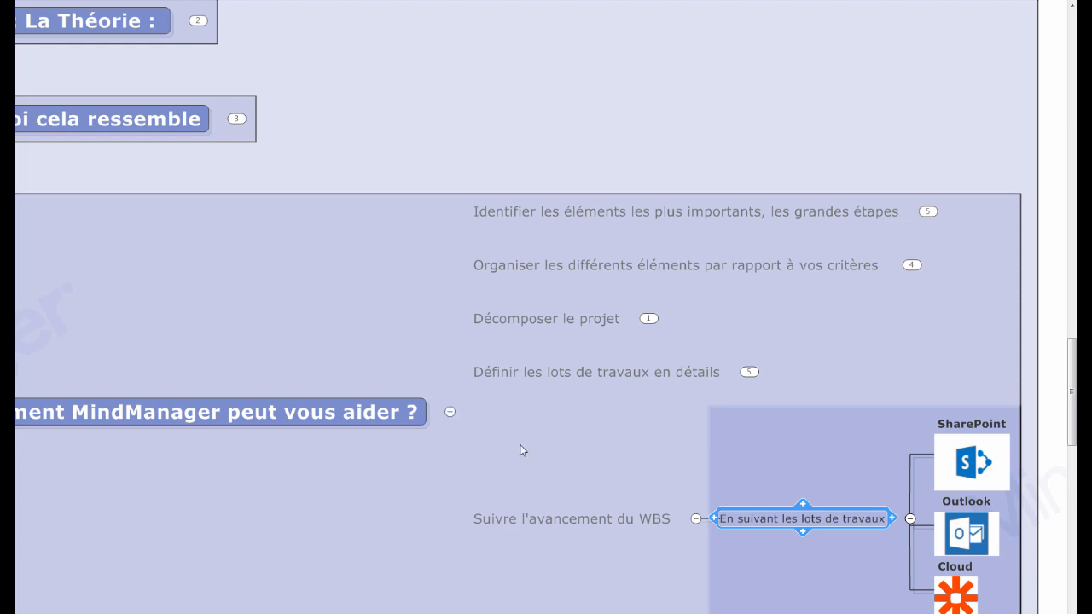
left_click(451, 412)
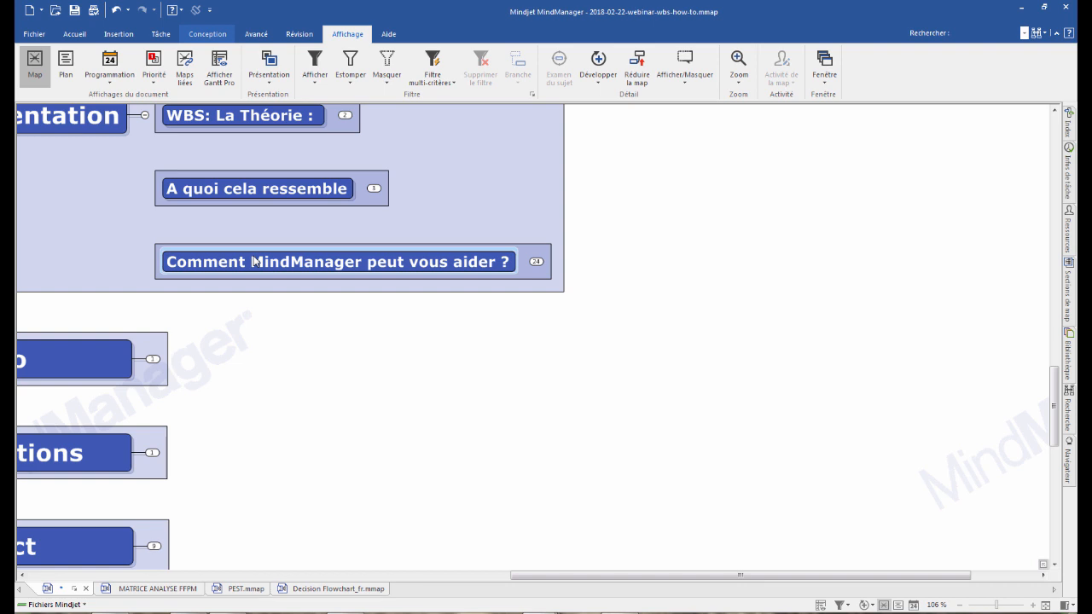
- Create a new blank map from the "Map à droite" template
left_click(32, 36)
left_click(47, 84)
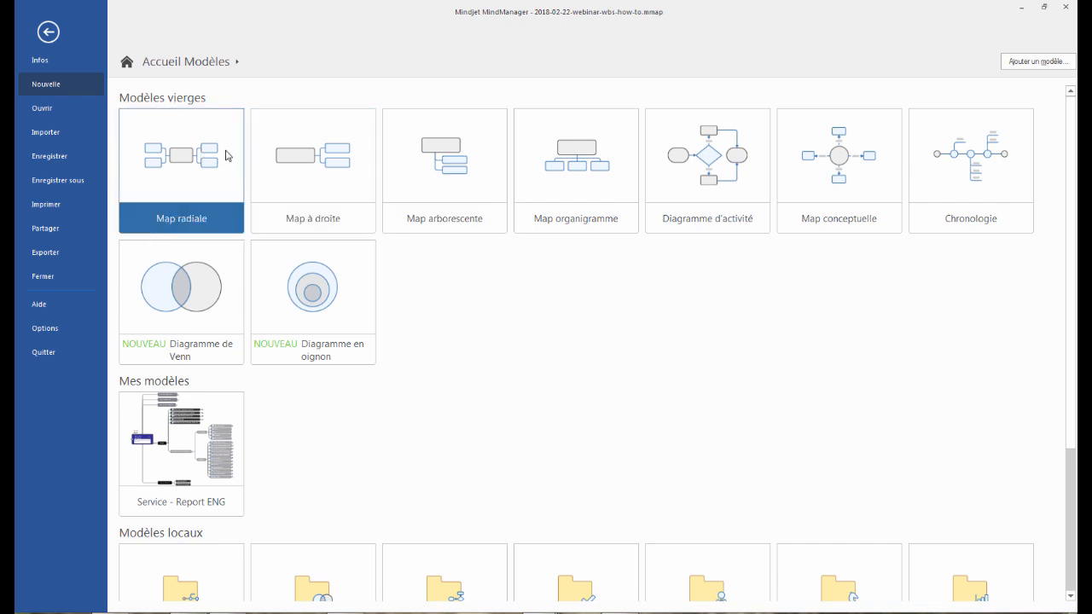
left_click(319, 153)
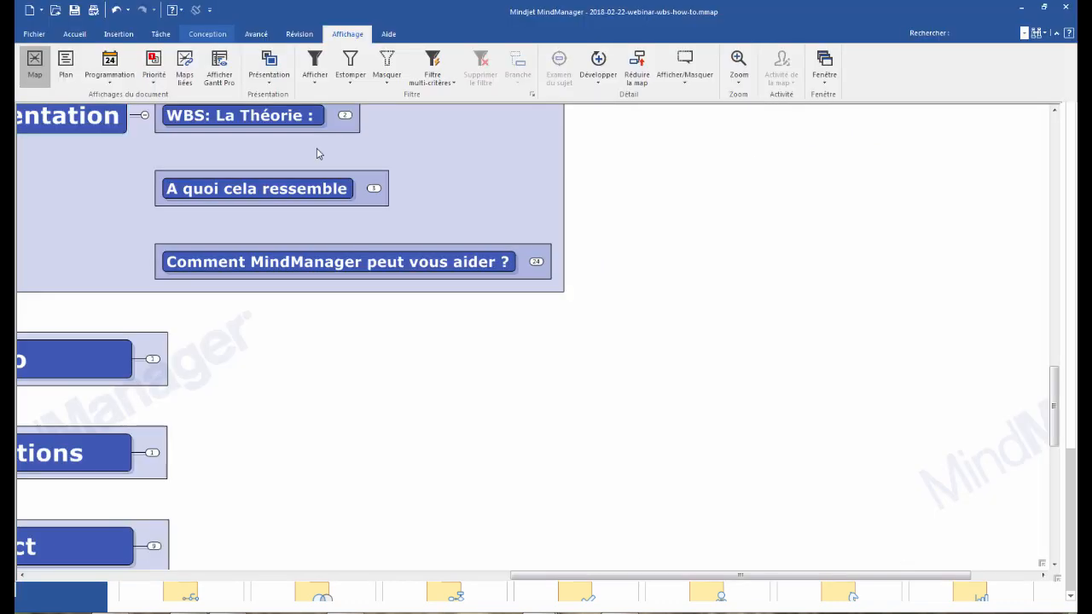
- Add three main topics to the central topic and four subtopics under the third main topic
key("Return")
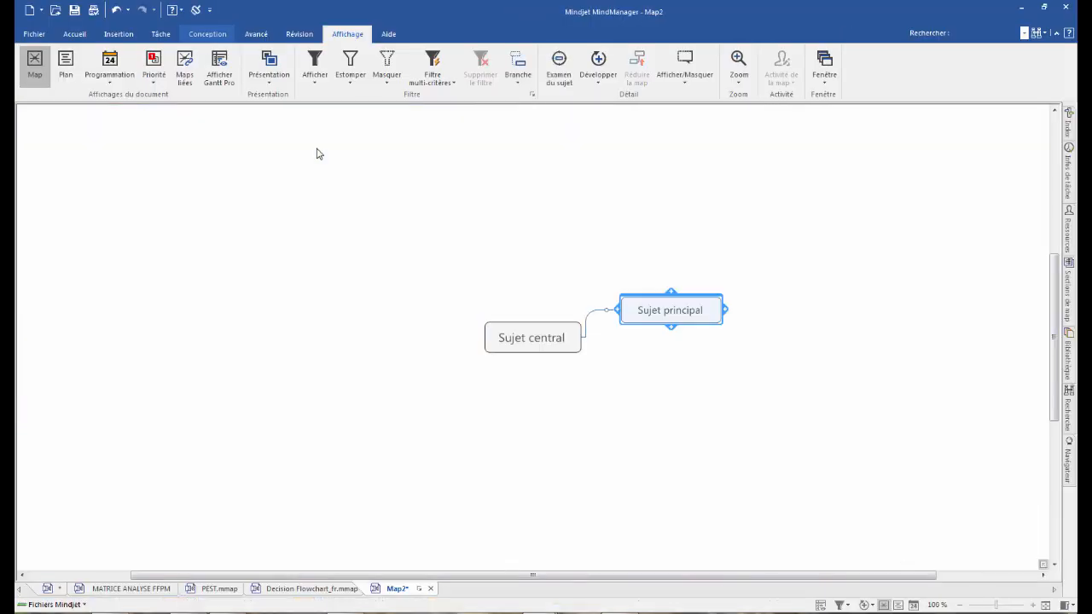
key("Return")
key("Return")
key("Insert")
key("Return")
key("Return")
key("Return")
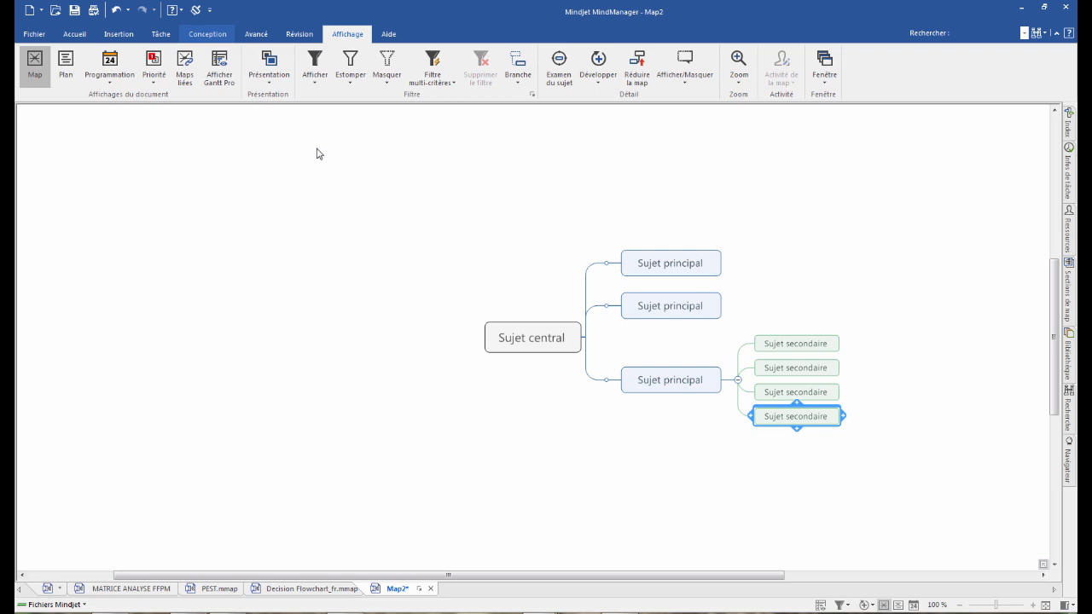
- Set the layout of the central topic to "Organigramme"
left_click(514, 342)
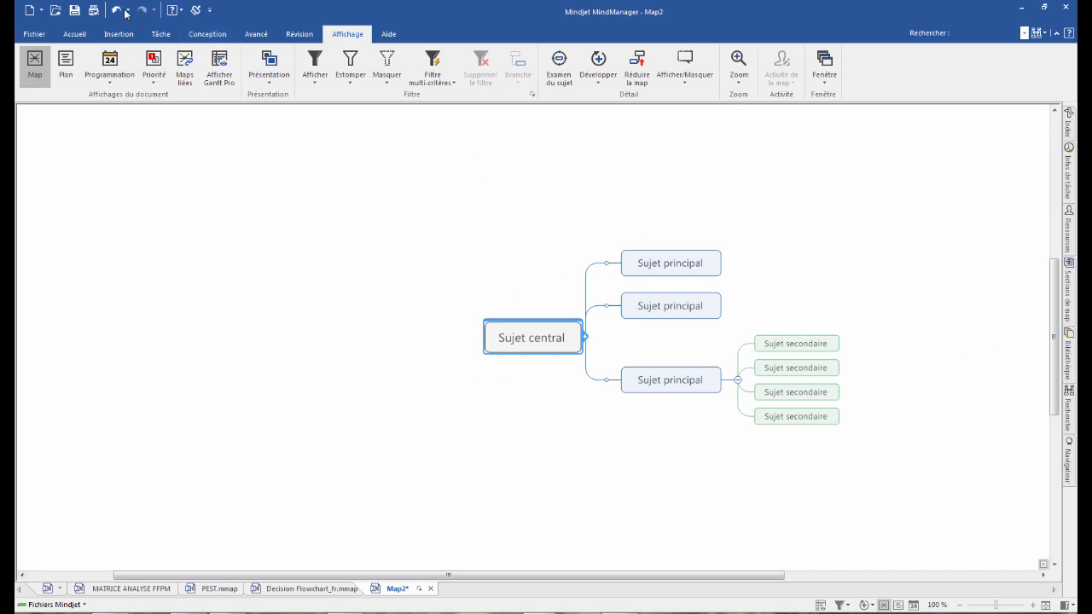
left_click(207, 34)
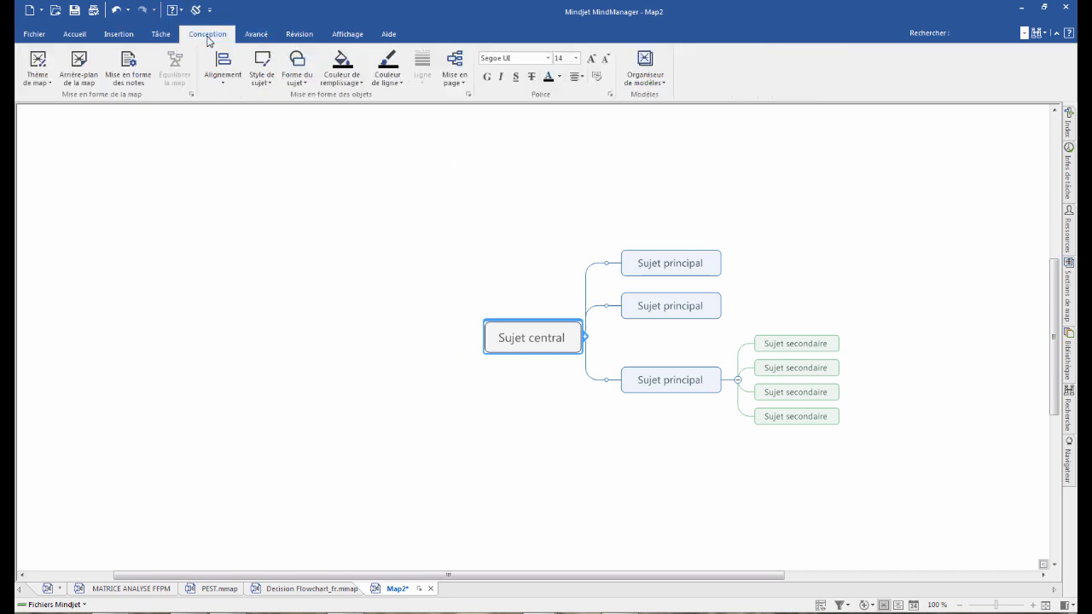
left_click(455, 78)
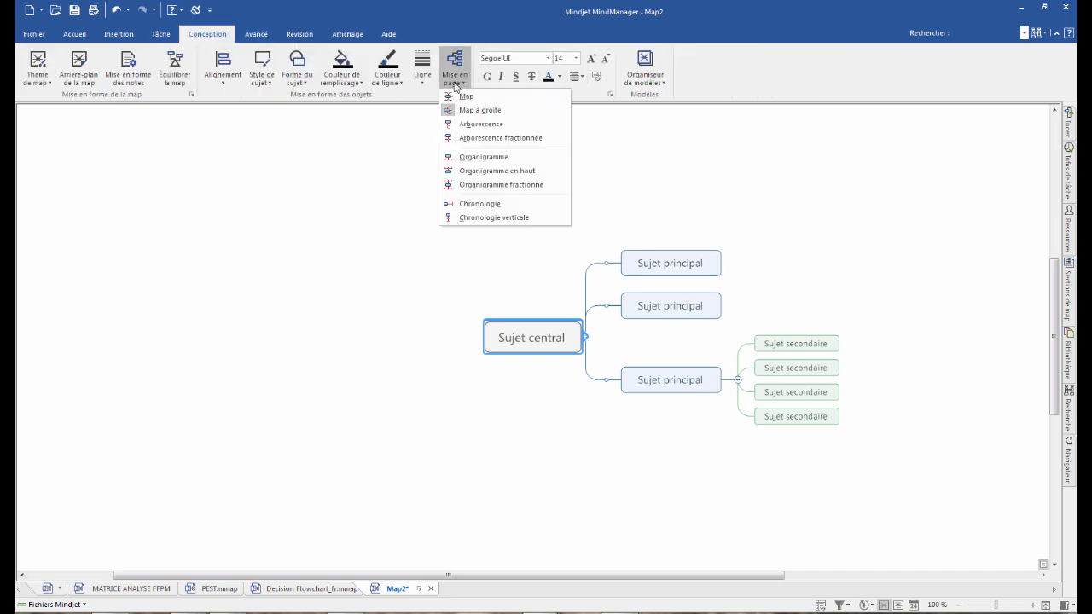
left_click(483, 157)
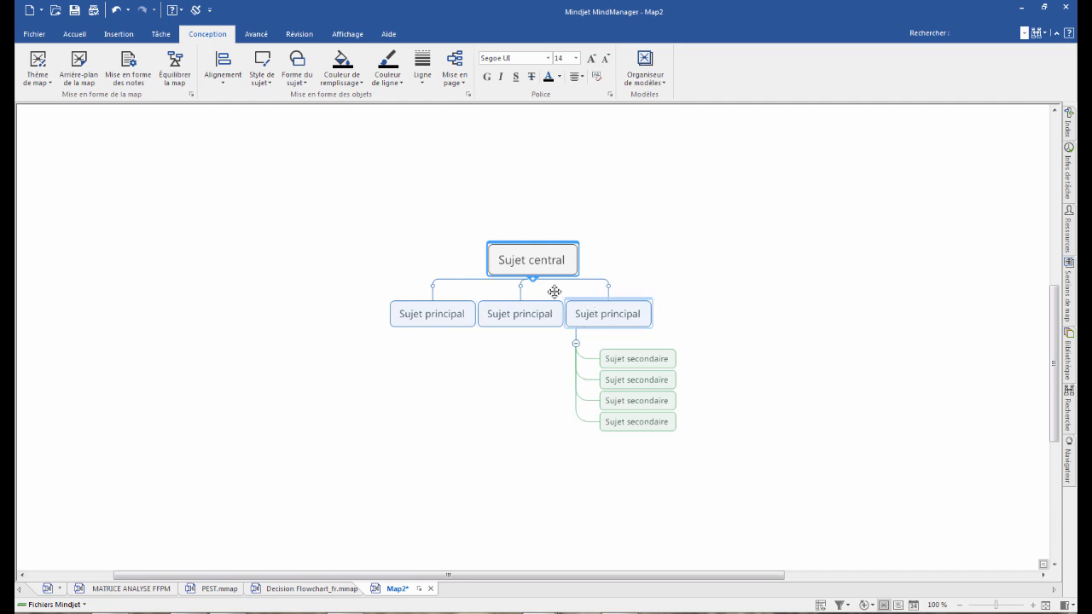
- Set the organisation chart depth of the central topic to 3 levels ("3 niveaux")
left_click(454, 83)
mouse_move(477, 208)
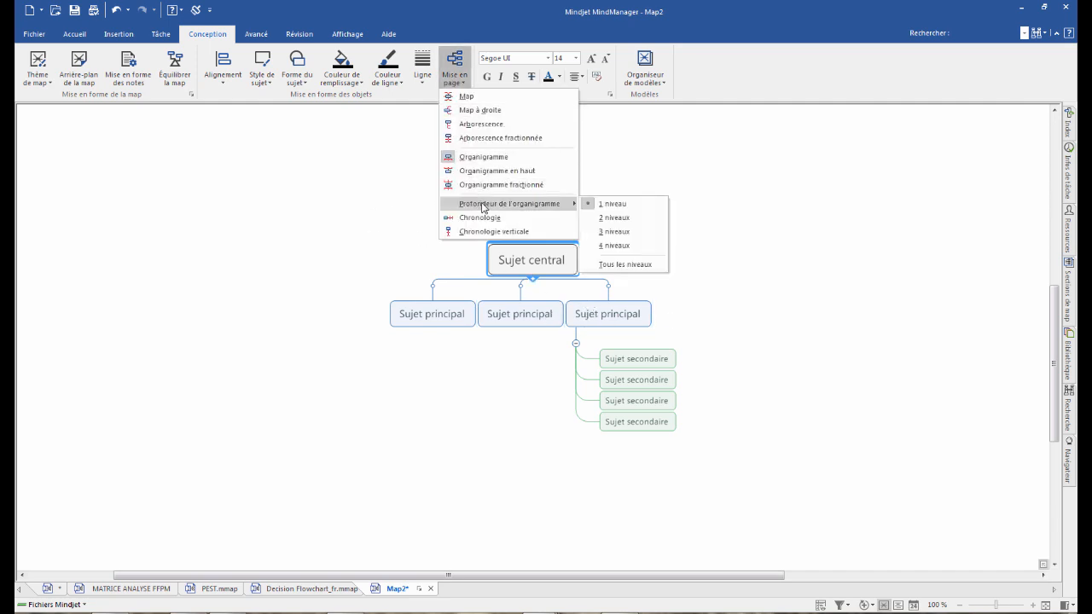
left_click(642, 233)
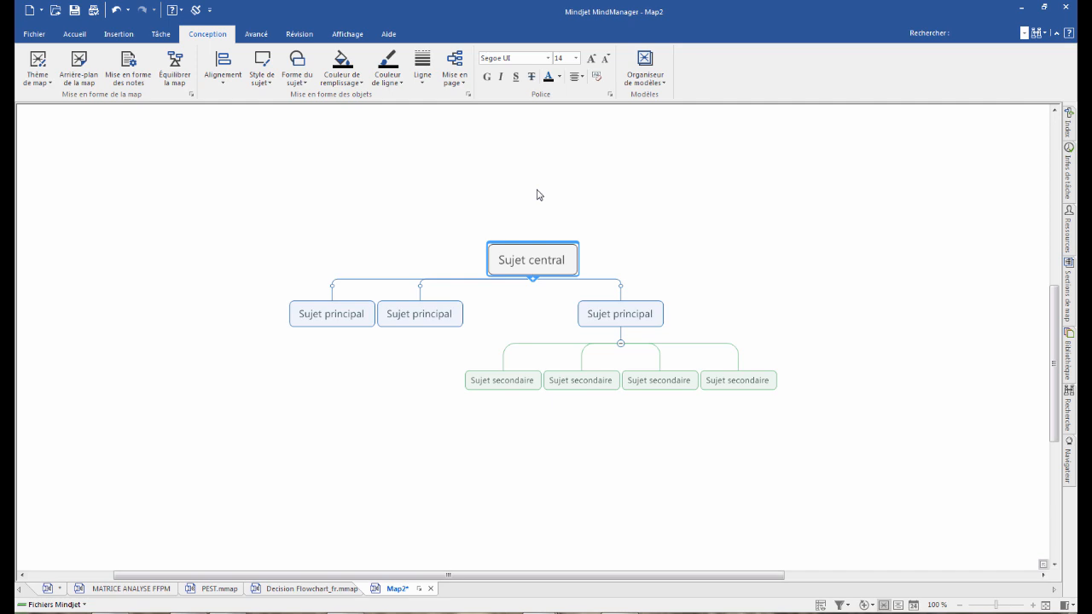
- Rename the central topic to "WBS" with "Nouvelle Voiture" on a second line
left_click(535, 256)
type("WBS")
key("Return")
key("Return")
left_click(541, 263)
left_click(551, 266)
key("shift+Return")
type("Nouvelle Voiture")
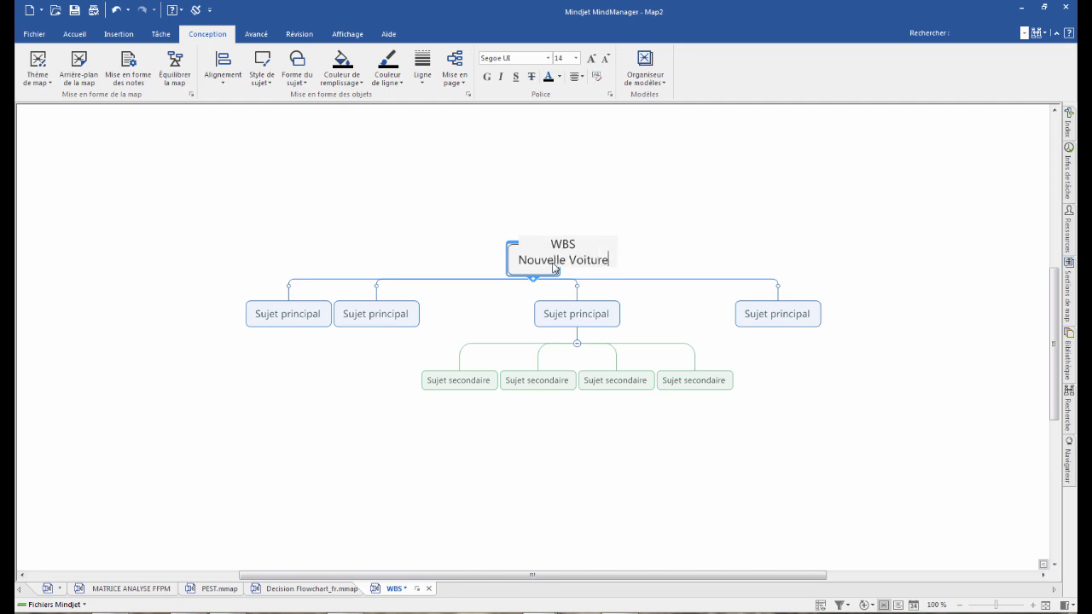
key("Return")
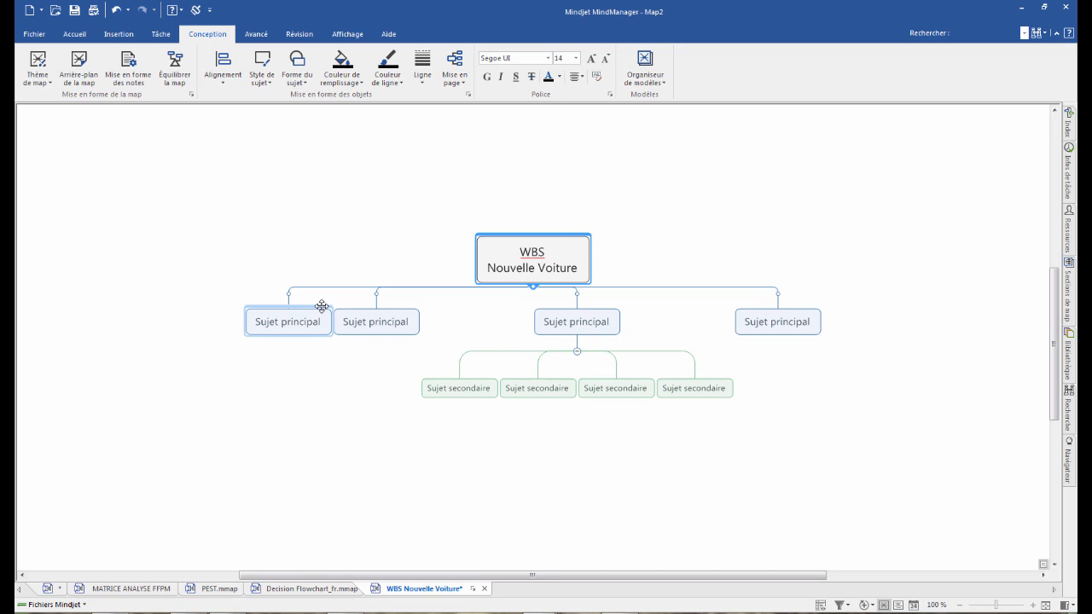
- Name the first three main topics "Sytème de guidage", "Moteur, Transmission et Suspension" and "Habitacle"
left_click(369, 324)
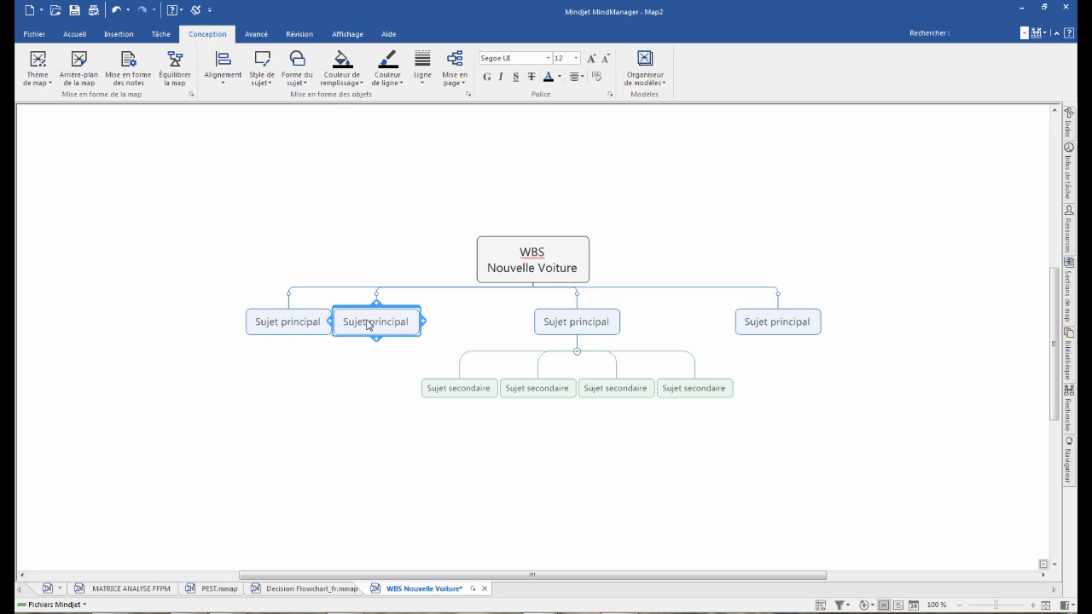
type("Moteur, Transmission et Suspension")
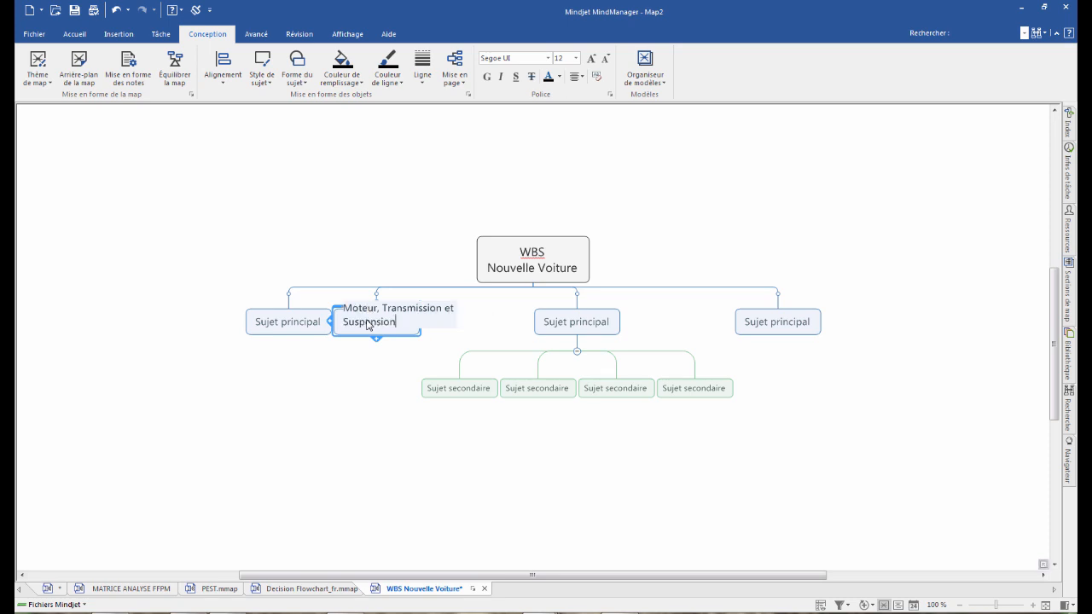
left_click(274, 323)
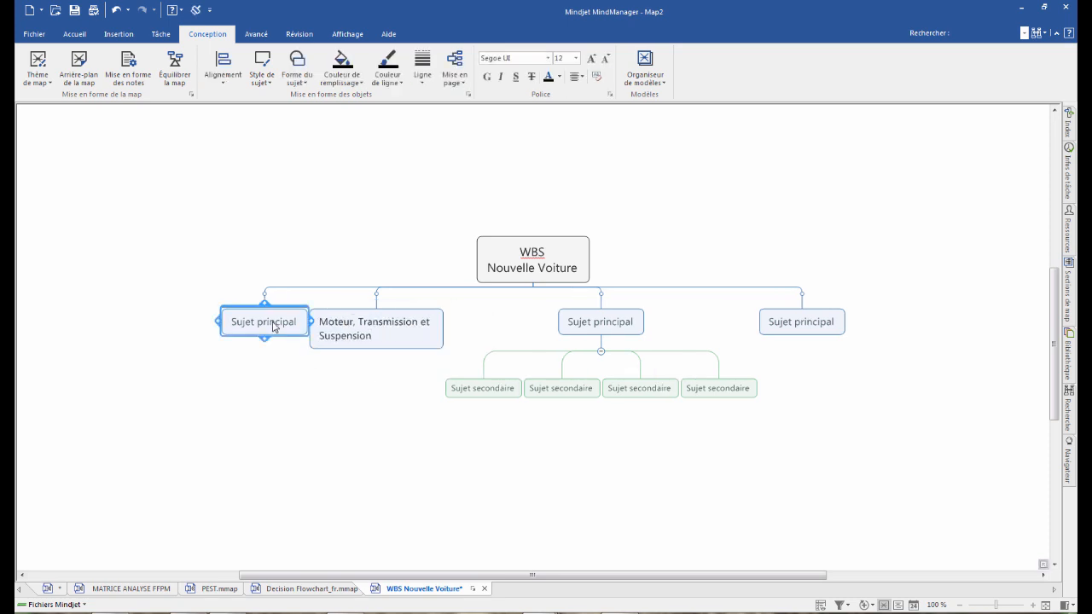
type("Sytème de guidage")
key("Return")
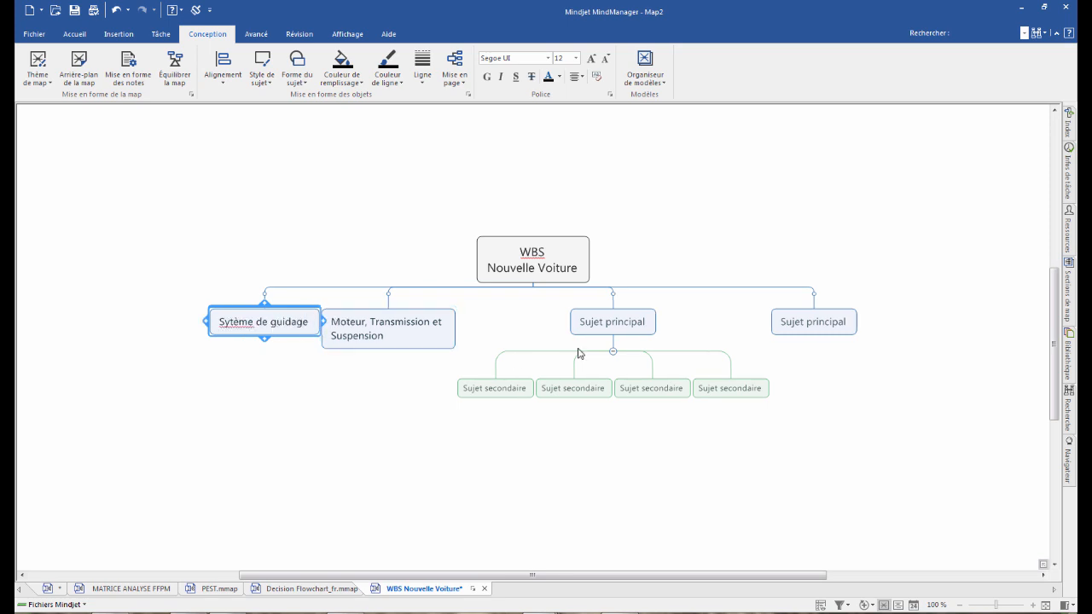
left_click(612, 326)
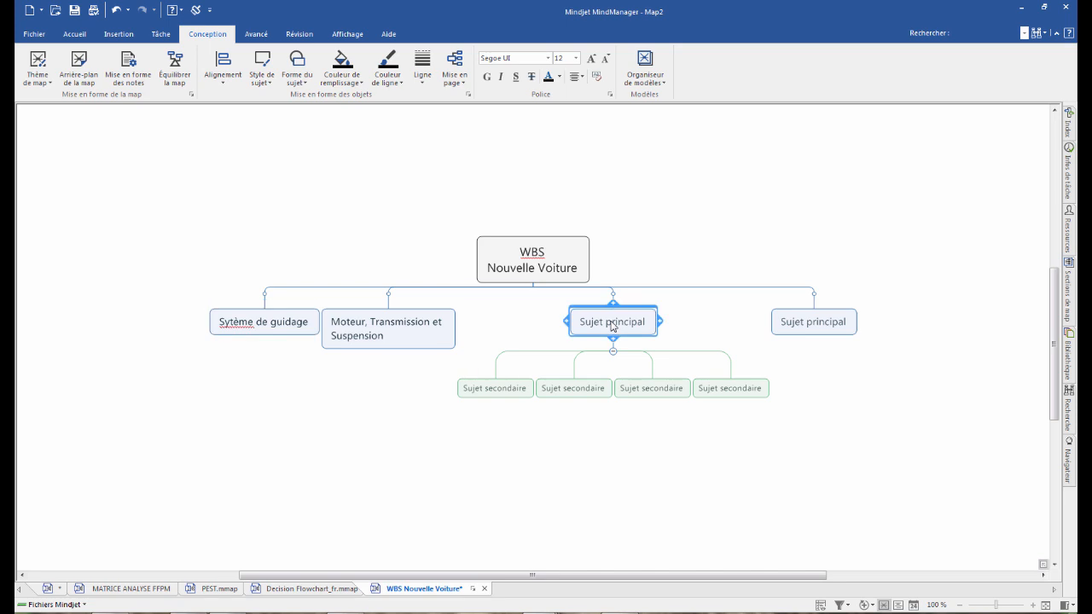
type("Habitacle")
- Delete the unnamed fourth main topic and the four subtopics under "Habitacle"
left_click(789, 329)
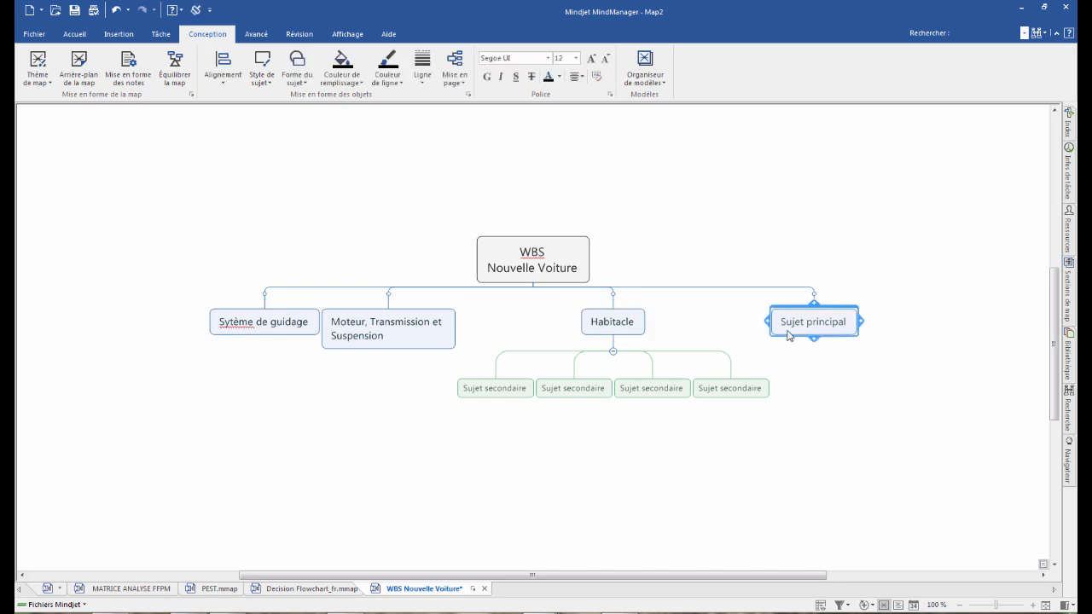
key("Delete")
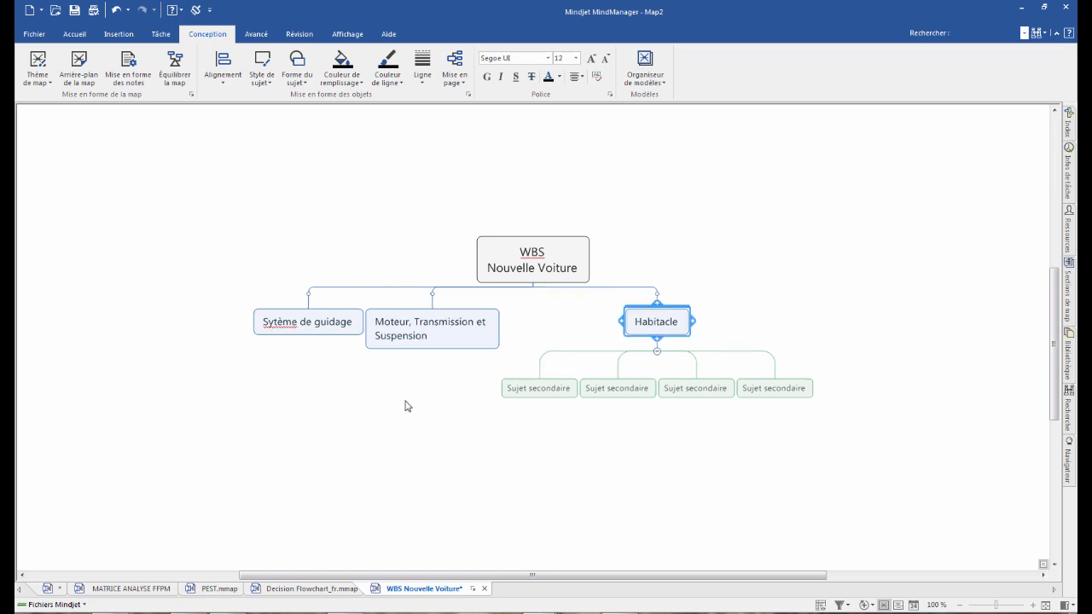
left_click_drag(830, 420, 515, 369)
key("Delete")
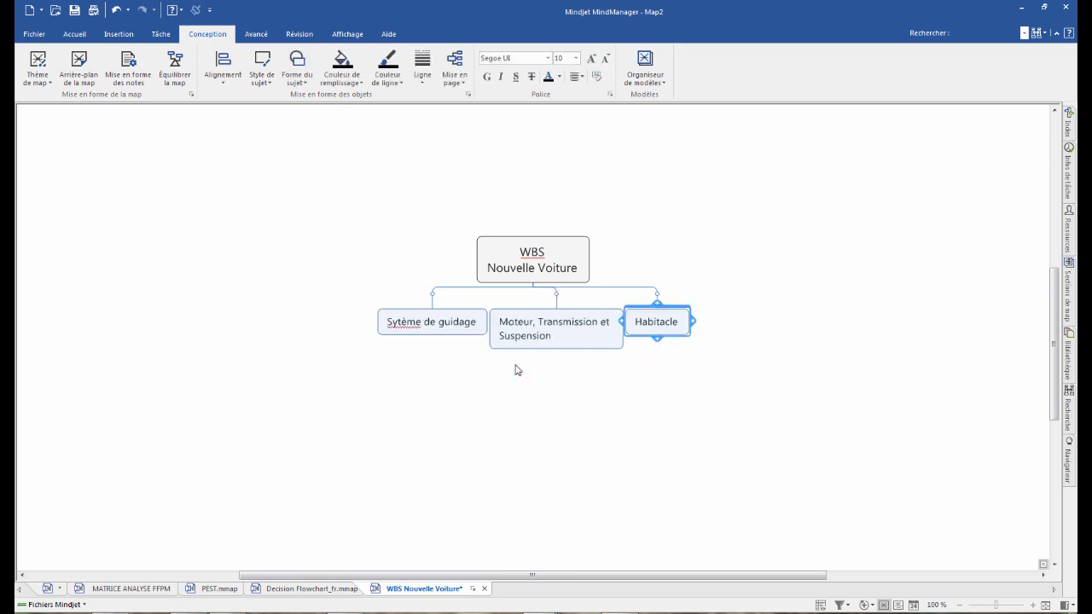
- Add the subtopics "Moteur" and "Echapement" under "Moteur, Transmission et Suspension"
left_click(535, 341)
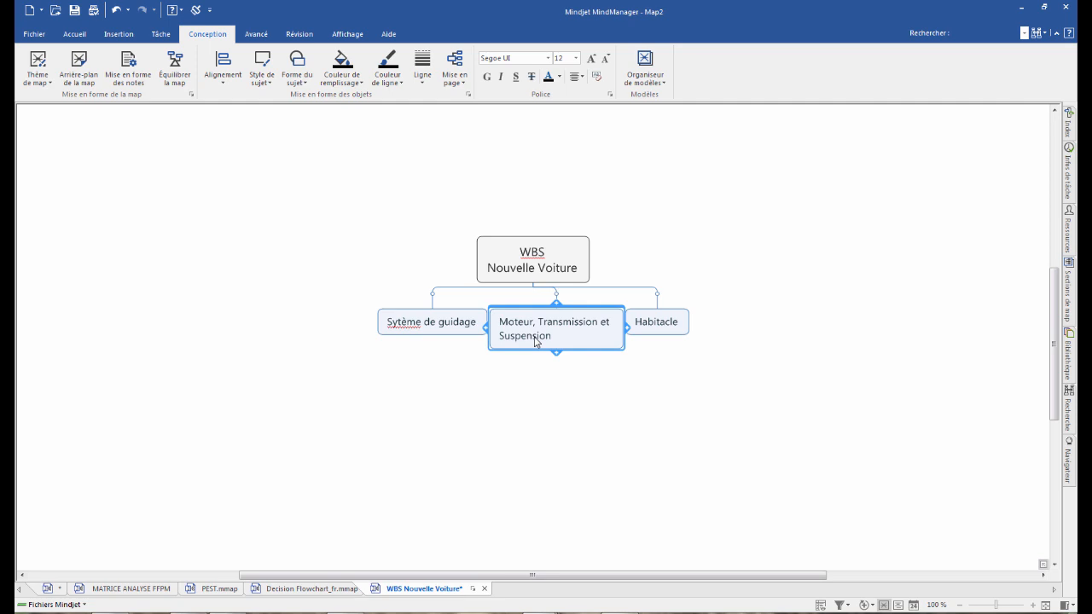
key("Insert")
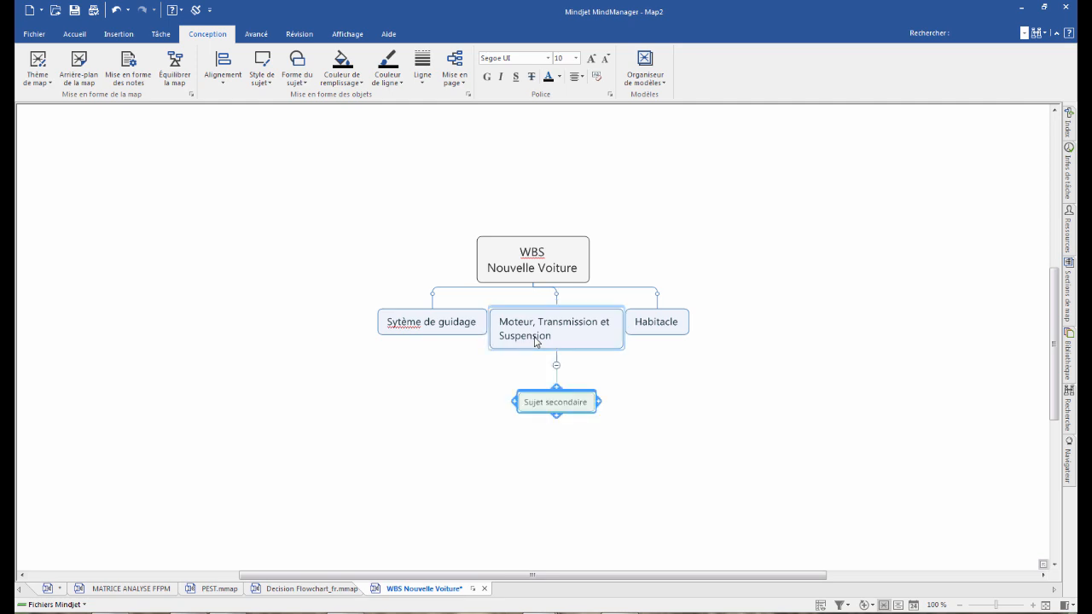
type("Moteur")
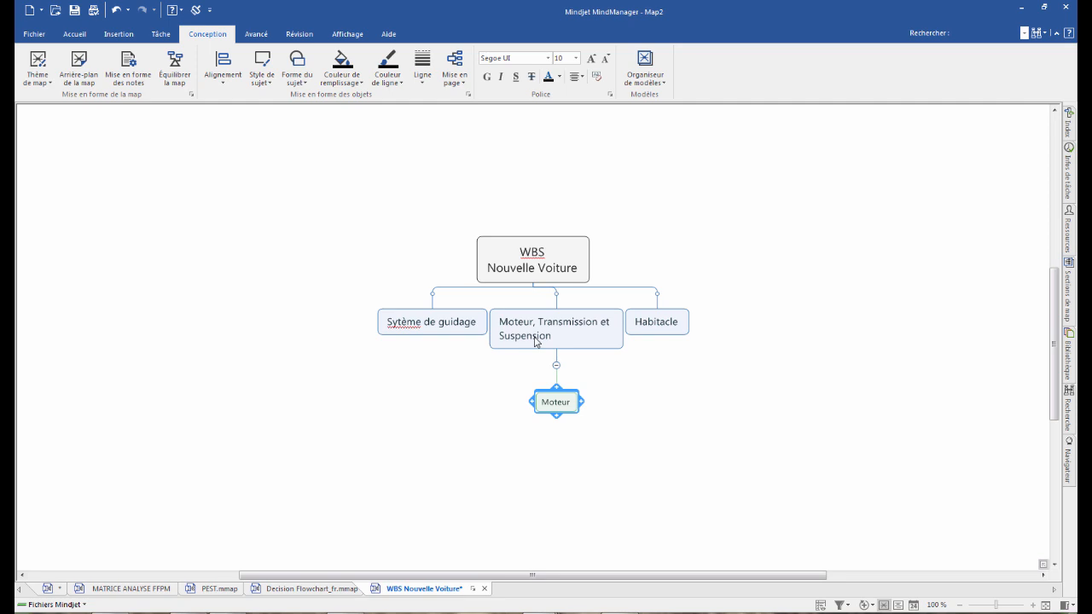
key("Return")
type("Echapement")
key("Return")
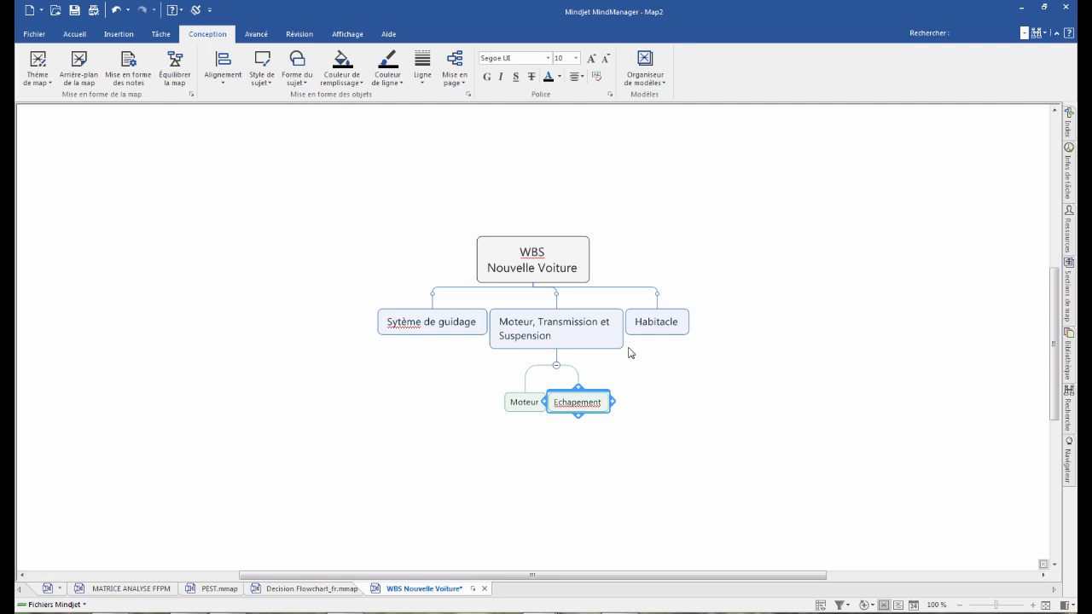
- Add five unnamed subtopics under the "Moteur" topic
left_click(522, 405)
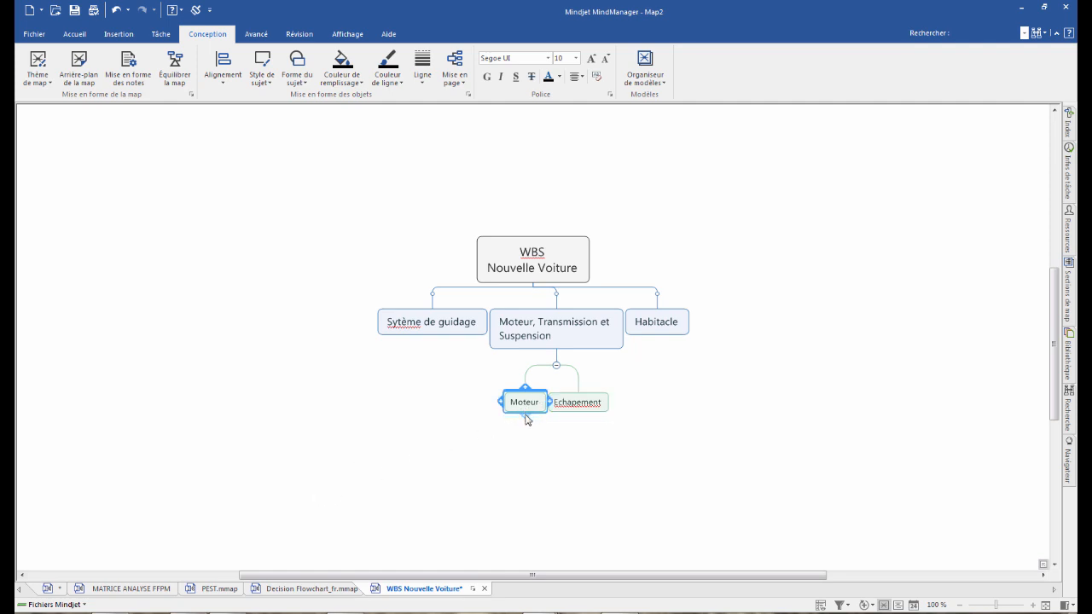
left_click(527, 418)
left_click(527, 419)
left_click(526, 419)
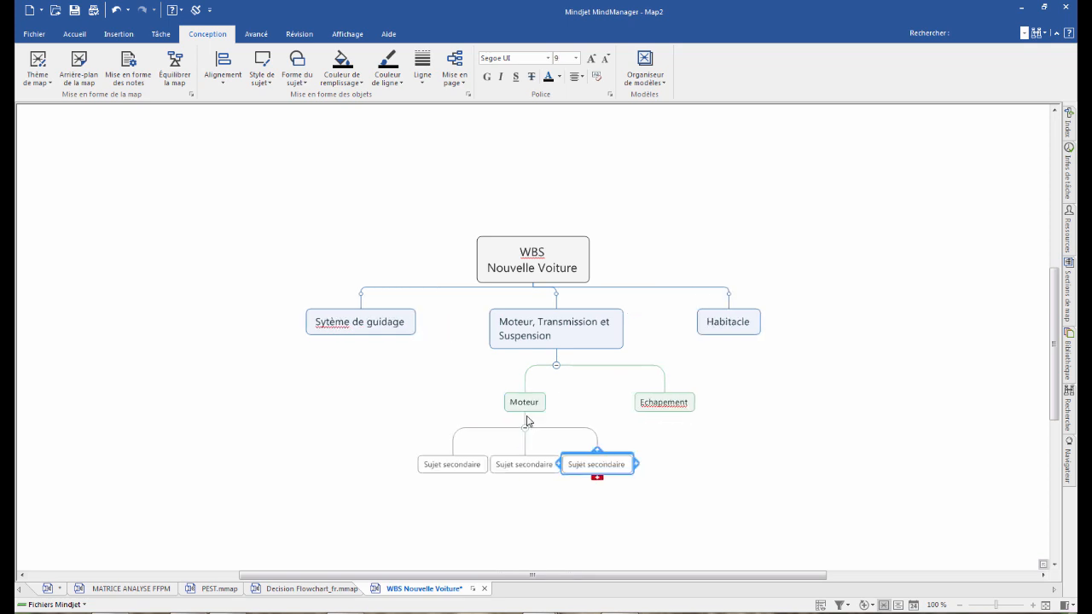
left_click(526, 419)
left_click(527, 419)
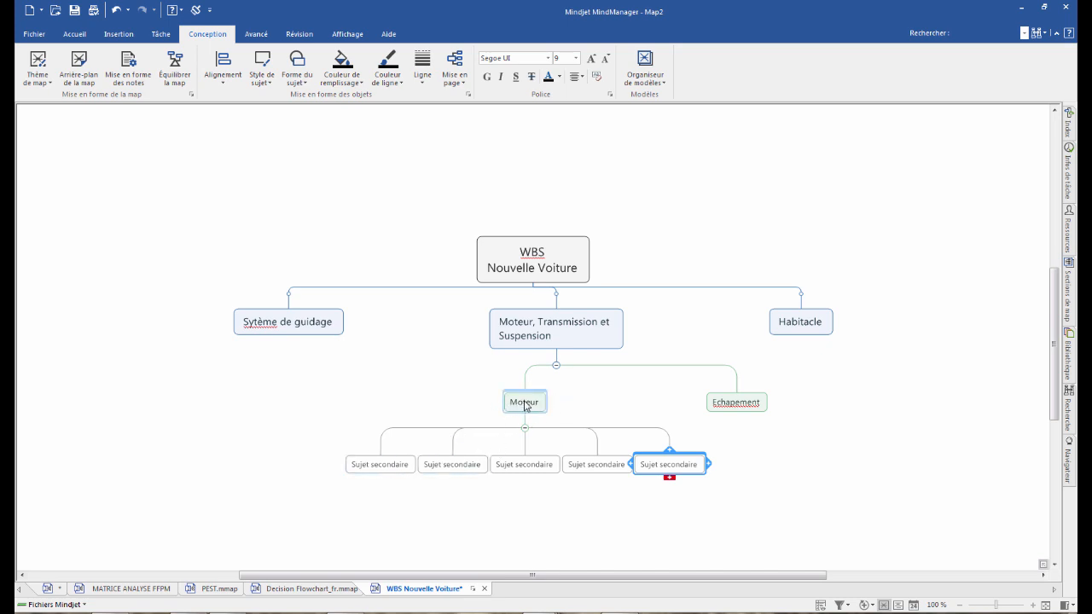
- Add six unnamed subtopics under the "Echapement" topic
left_click(734, 405)
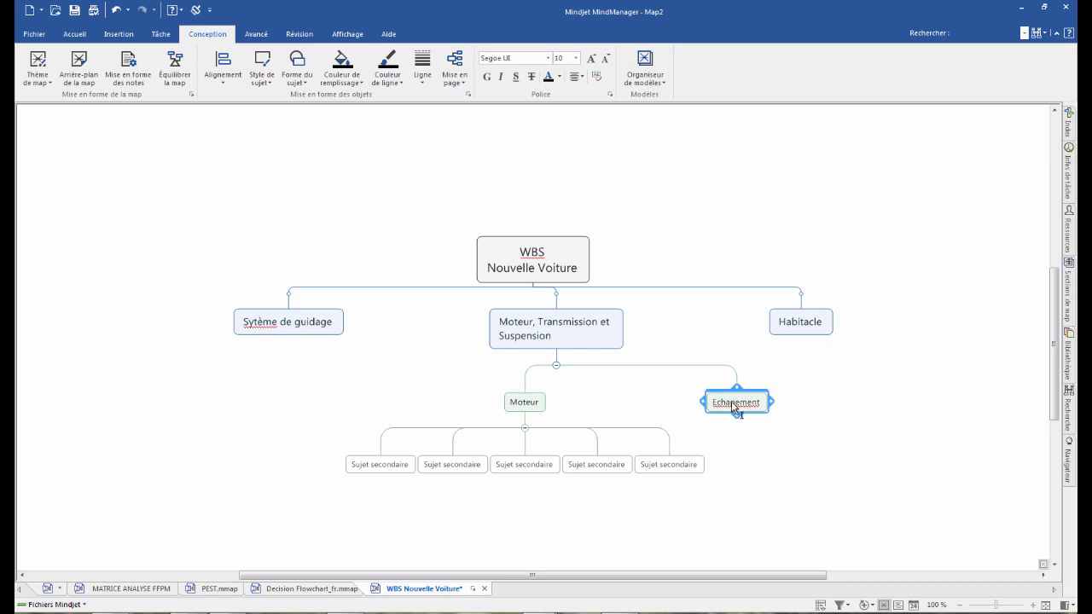
key("Insert")
key("Return")
key("Return")
key("Return")
key("Return")
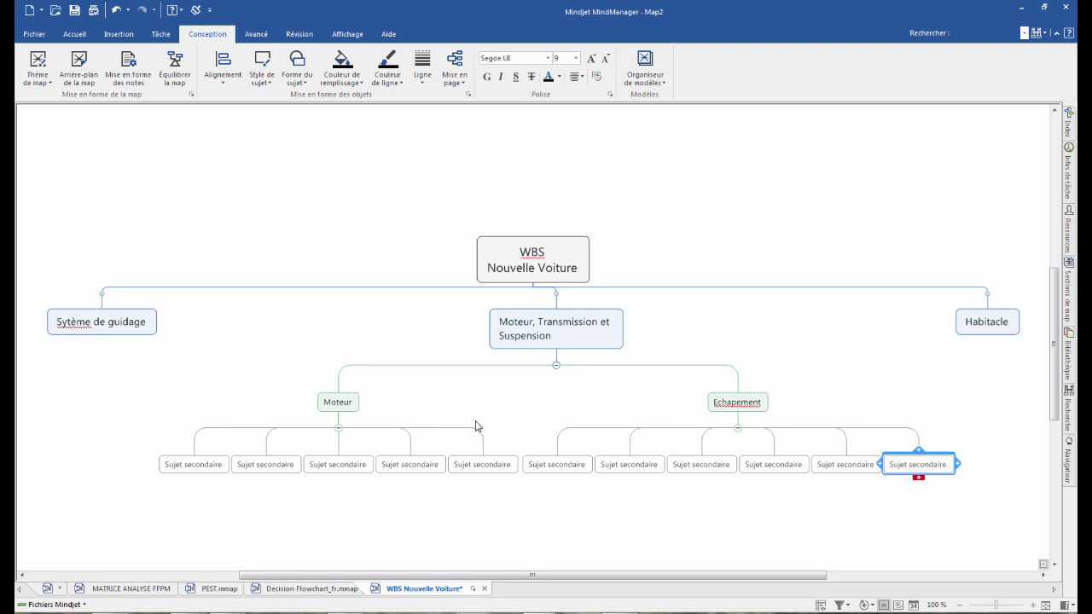
- Set the layout of the "Moteur" and "Echapement" topics to "Arborescence"
left_click(342, 407)
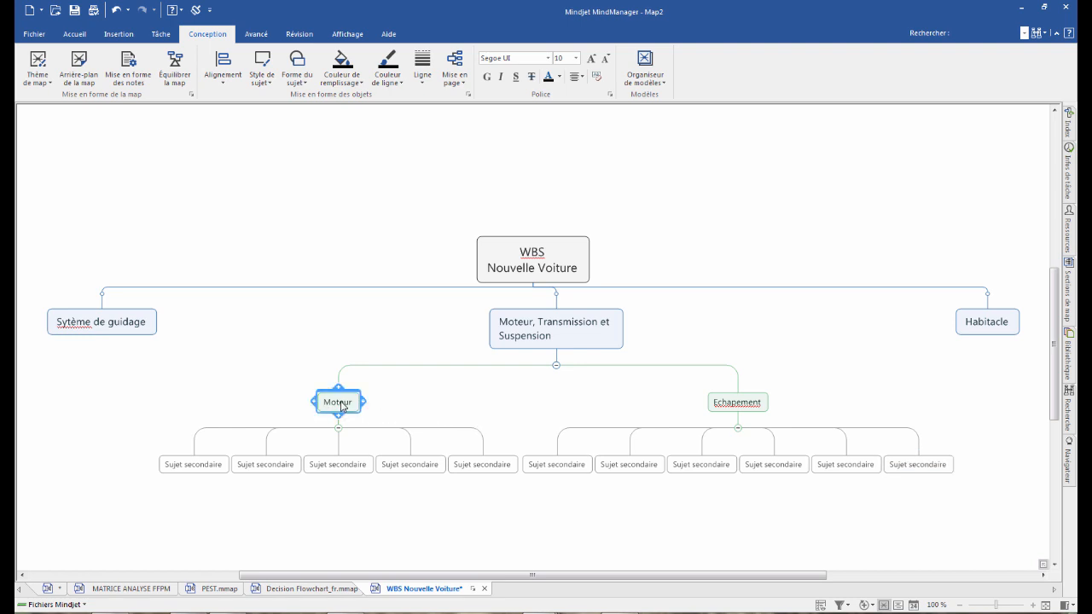
left_click(457, 76)
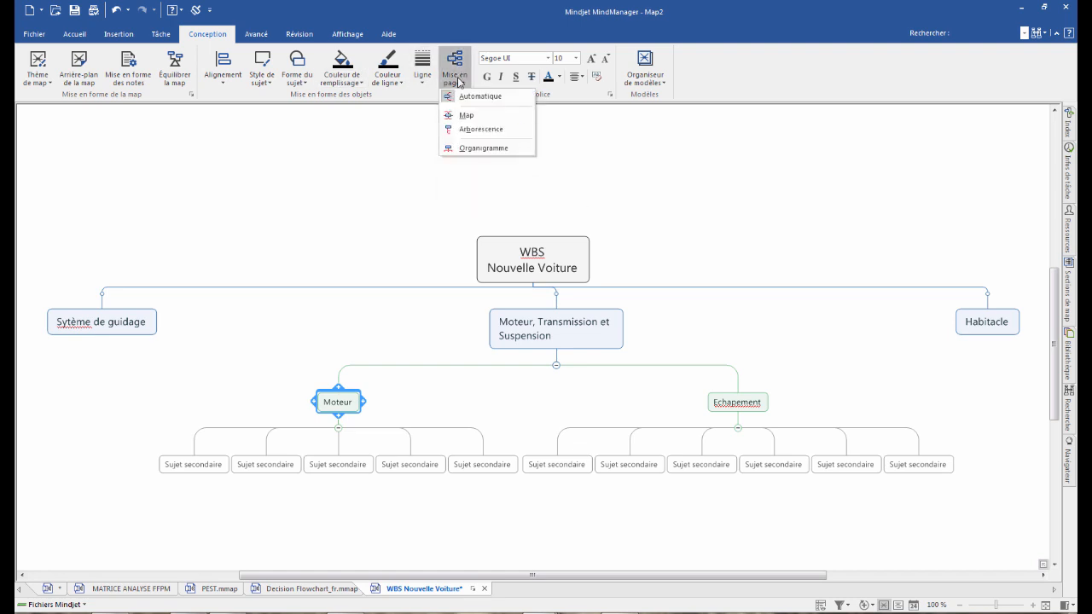
left_click(461, 130)
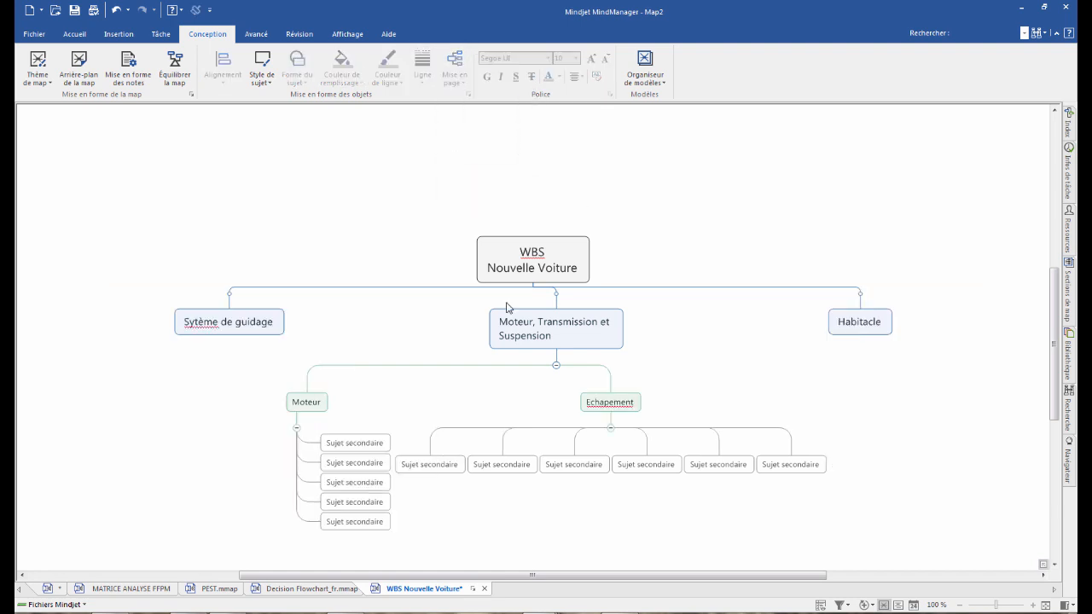
left_click(629, 399)
left_click(455, 75)
left_click(477, 130)
left_click(679, 385)
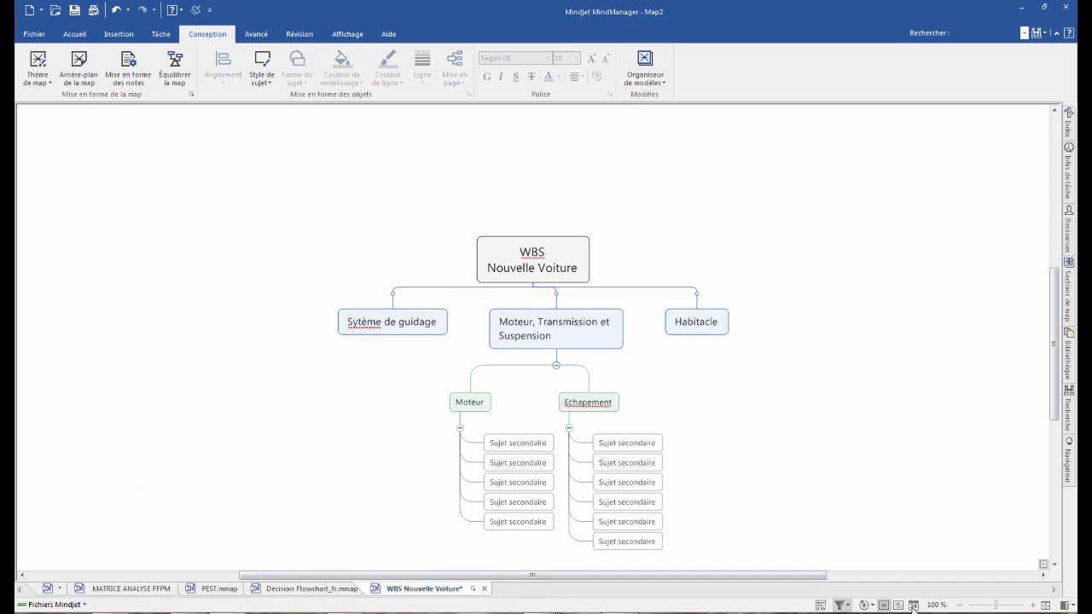
- Return to the webinar map and open the prepared "WBS Nouvelle Voiture" map linked under the "Démo" topic
left_click(55, 589)
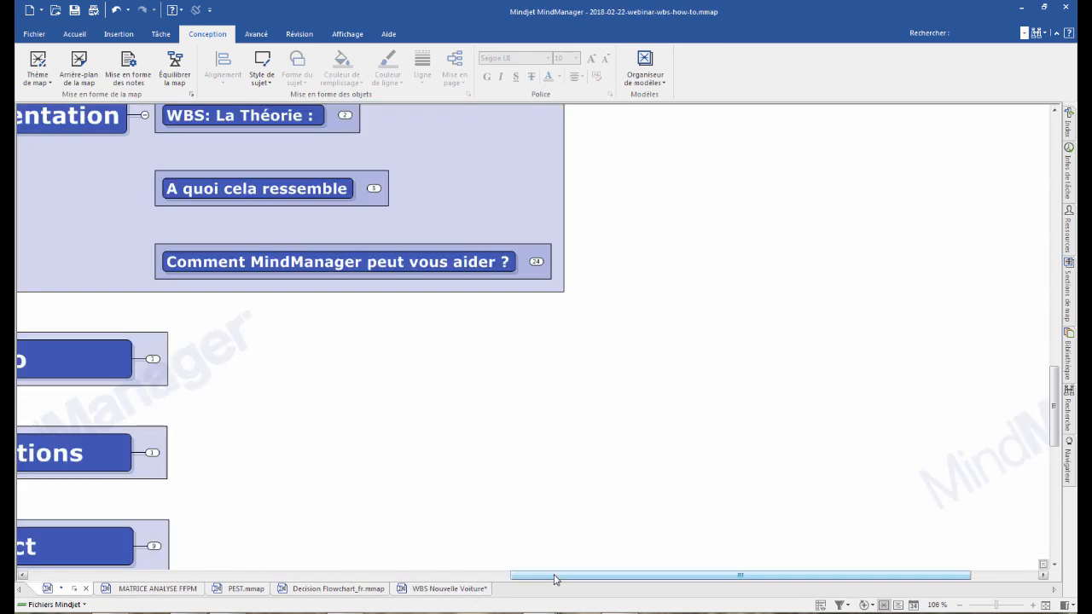
left_click_drag(556, 578, 480, 577)
left_click(332, 115)
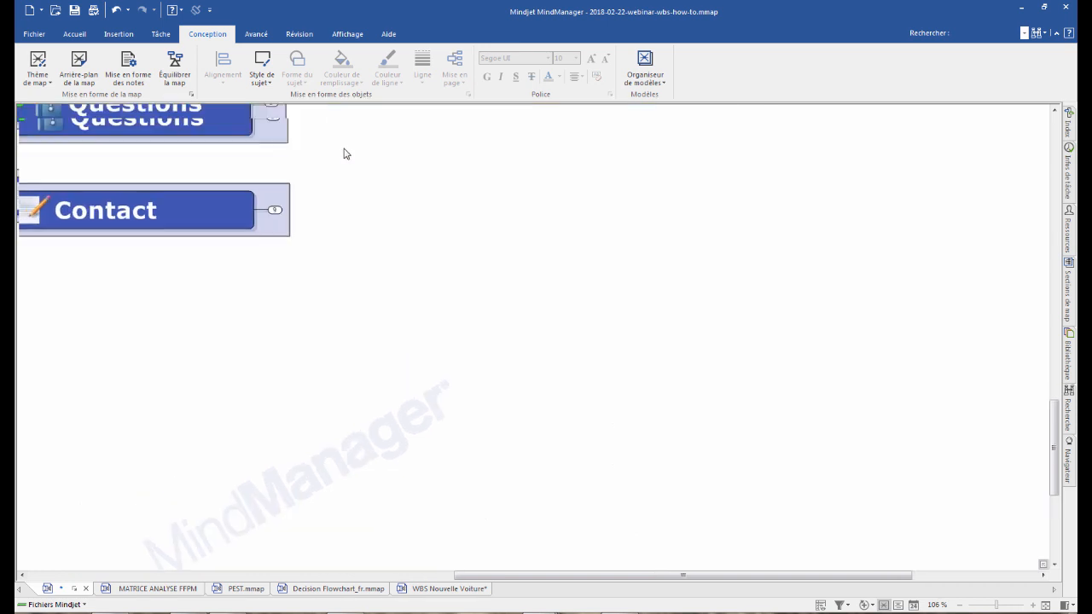
left_click(300, 231)
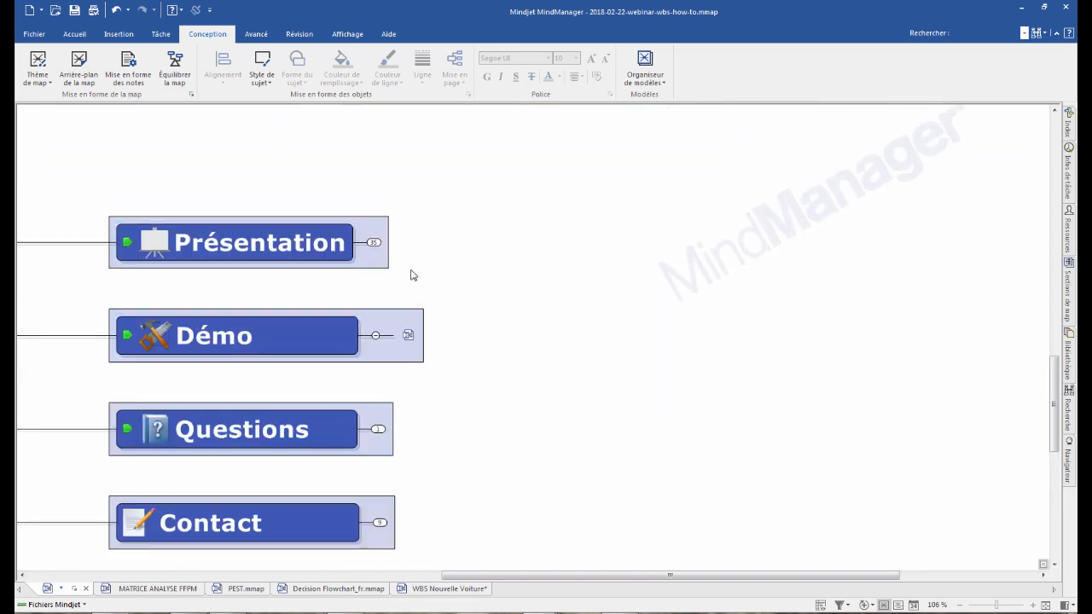
left_click(409, 335)
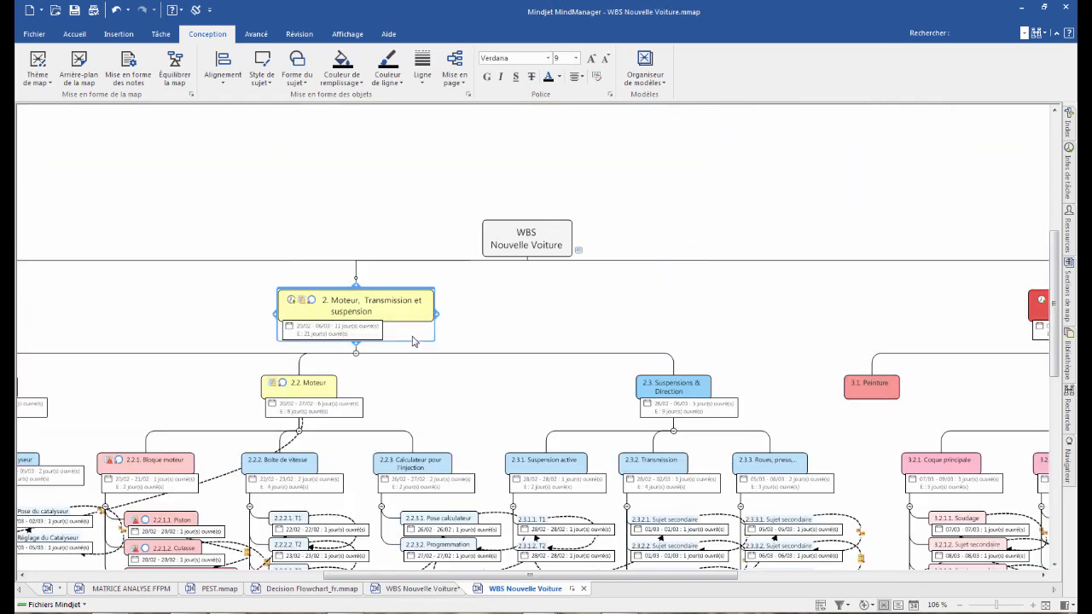
- Show only the "Bloque moteur" branch of the prepared WBS map and select its "pose du bloque Moteur" task
scroll(483, 189, "down", 2)
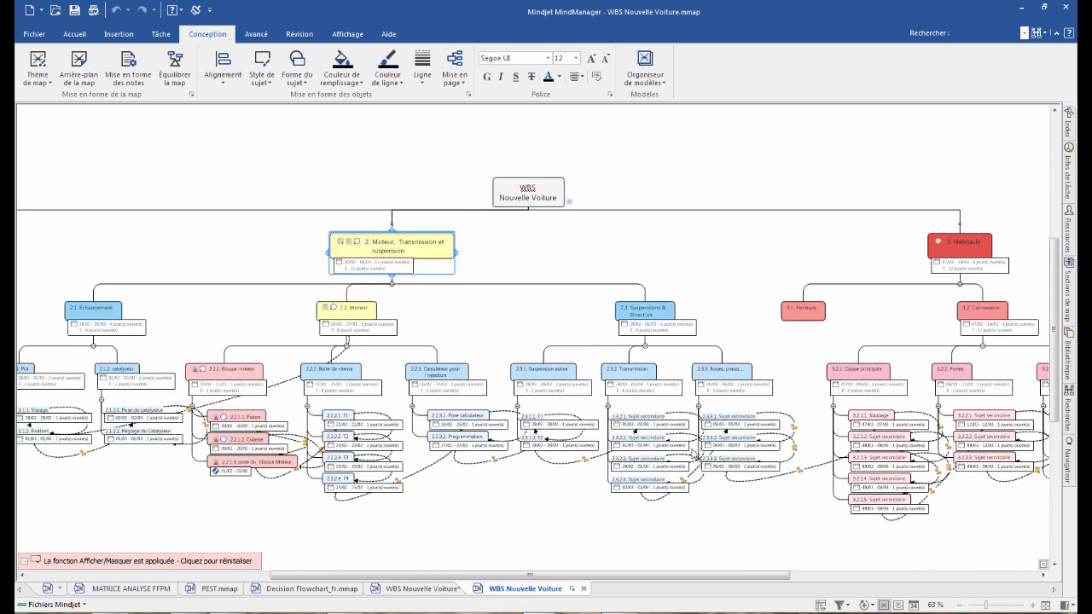
left_click_drag(534, 577, 457, 578)
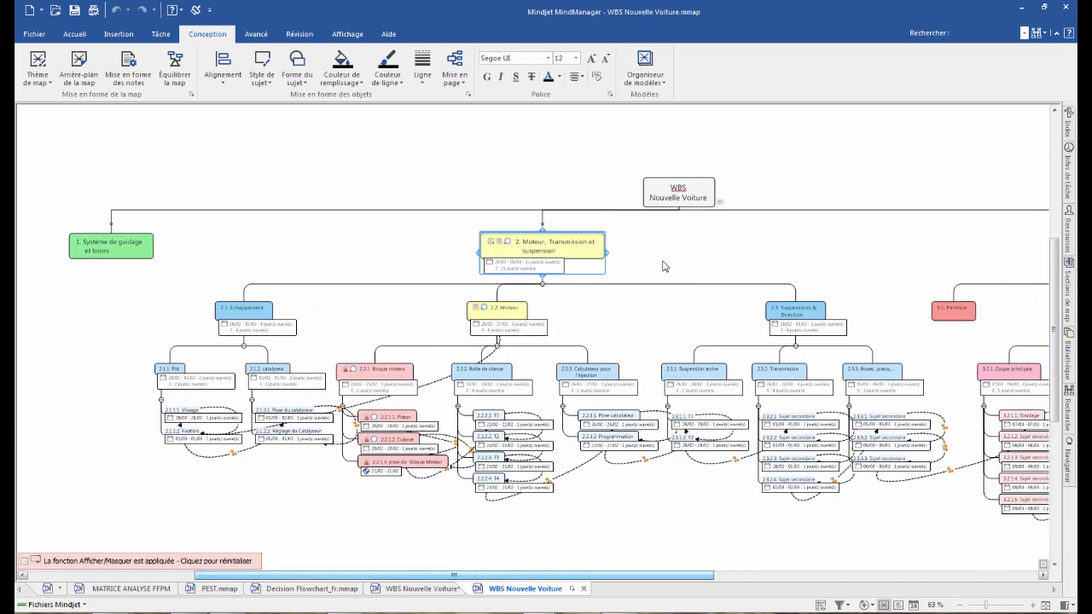
scroll(653, 298, "up", 2)
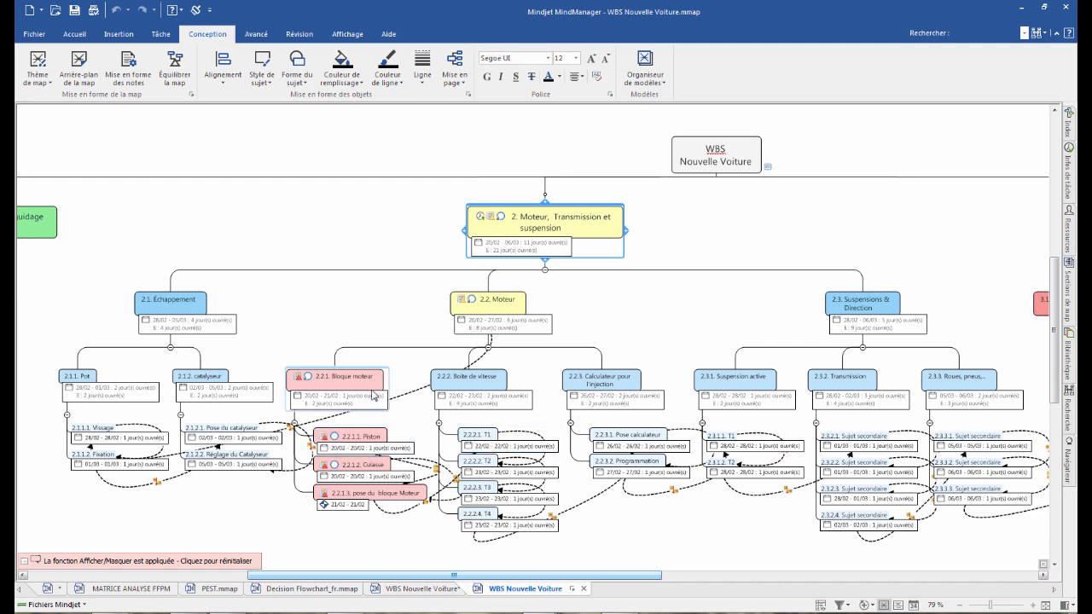
scroll(363, 436, "up", 2)
scroll(363, 463, "down", 3)
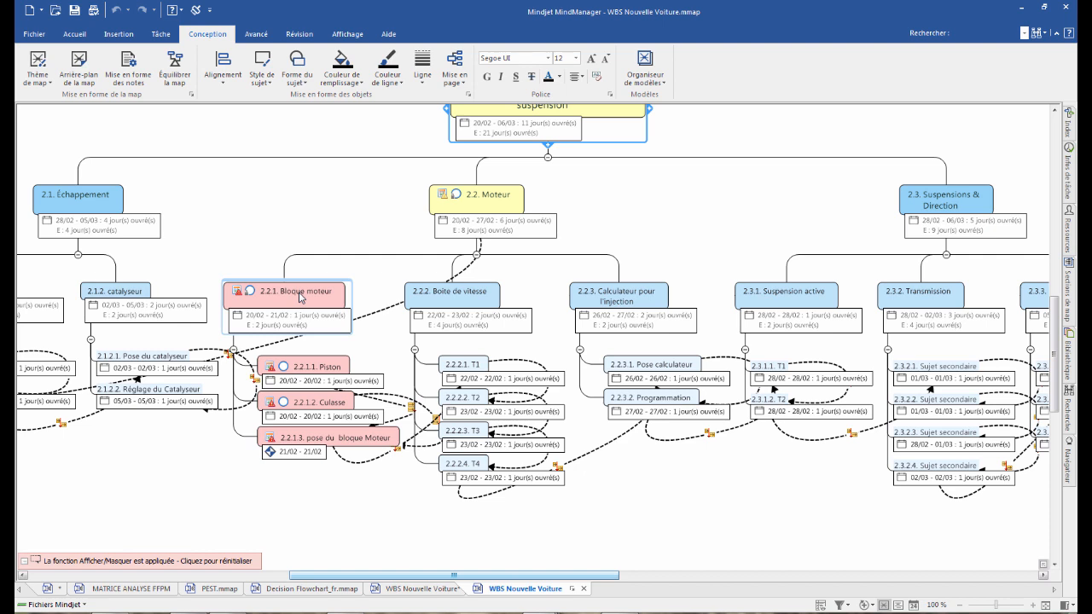
key("F4")
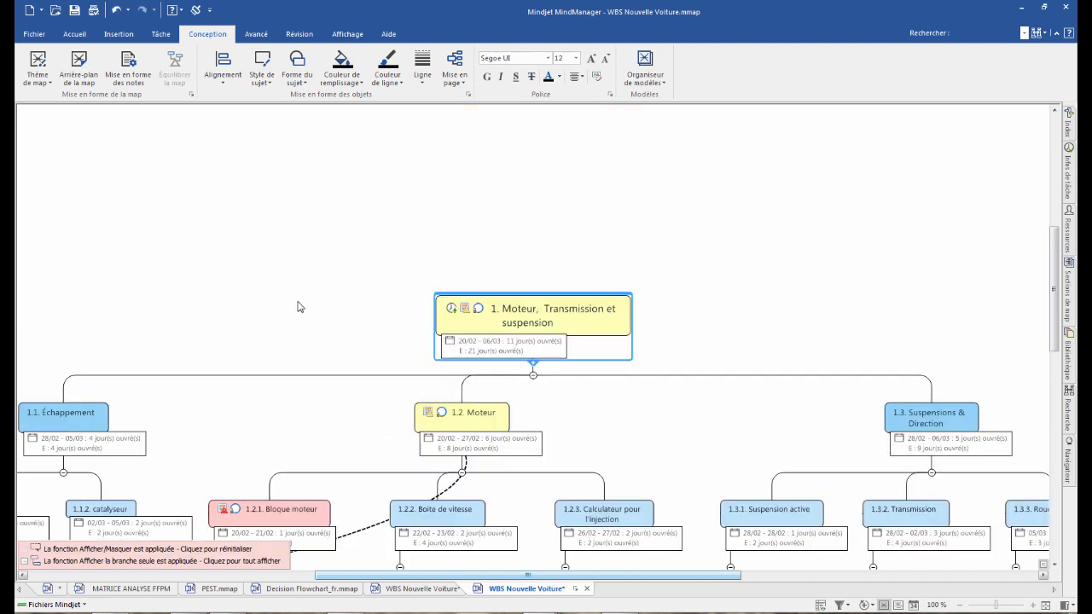
left_click(248, 511)
key("F4")
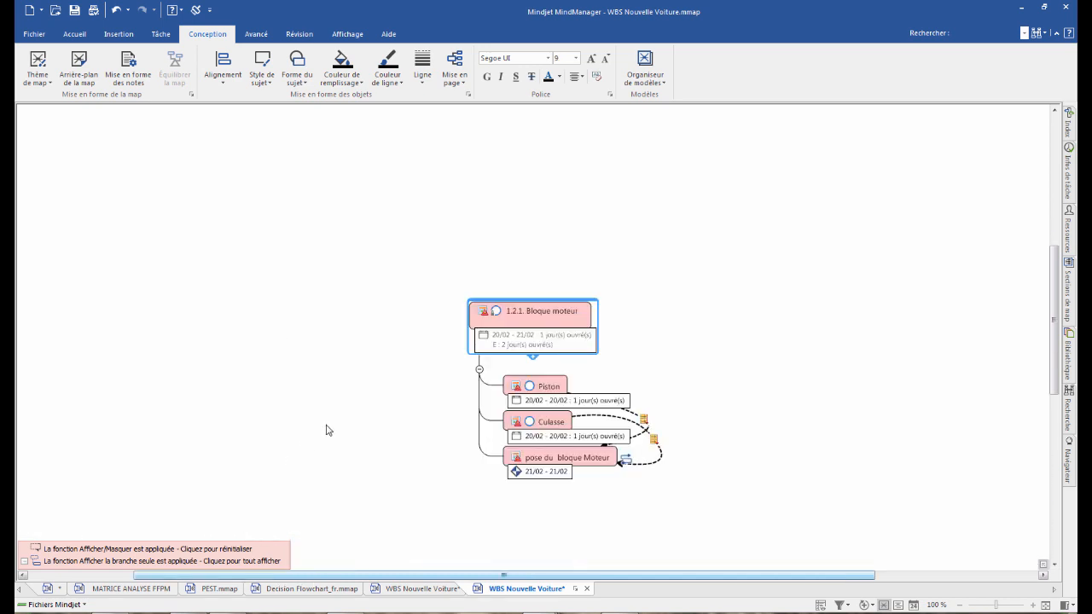
scroll(852, 338, "down", 2)
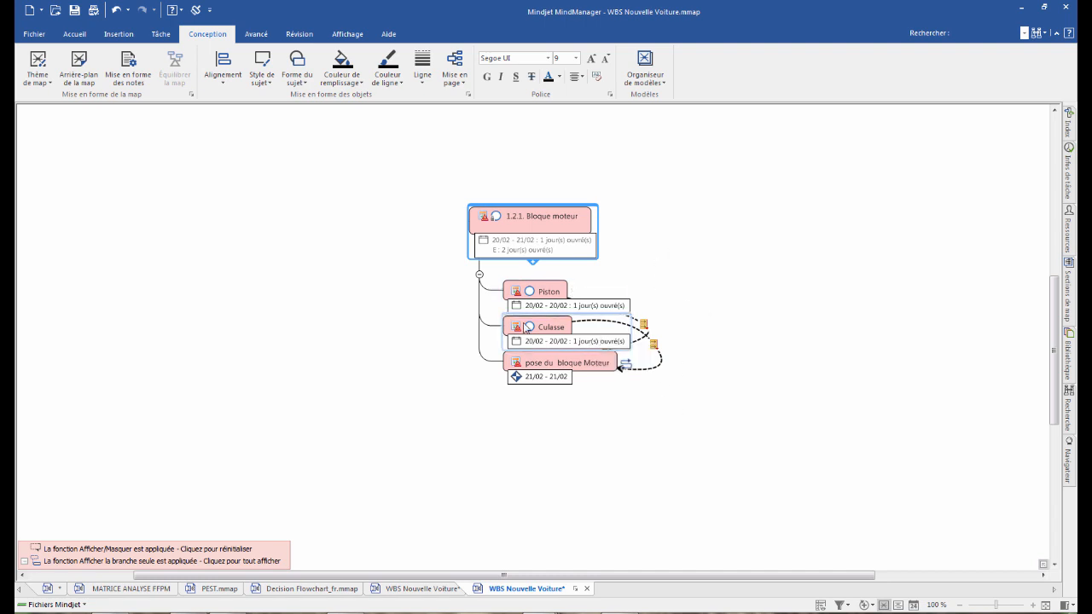
left_click(543, 364)
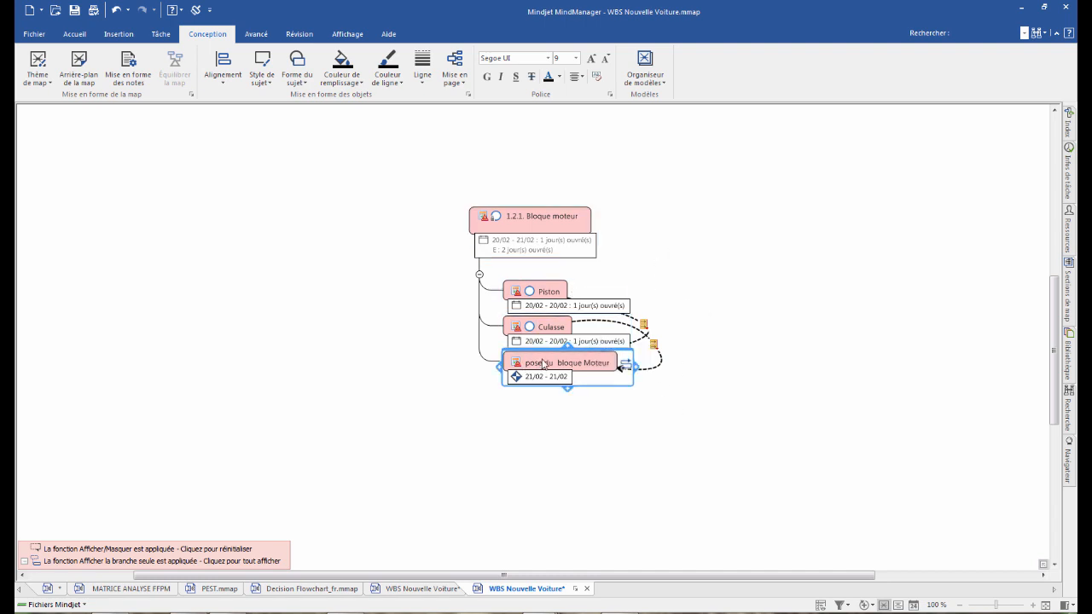
- Add a topic named "ABCD" below the "pose du bloque Moteur" task in the "Bloque moteur" branch
key("Return")
left_click(572, 416)
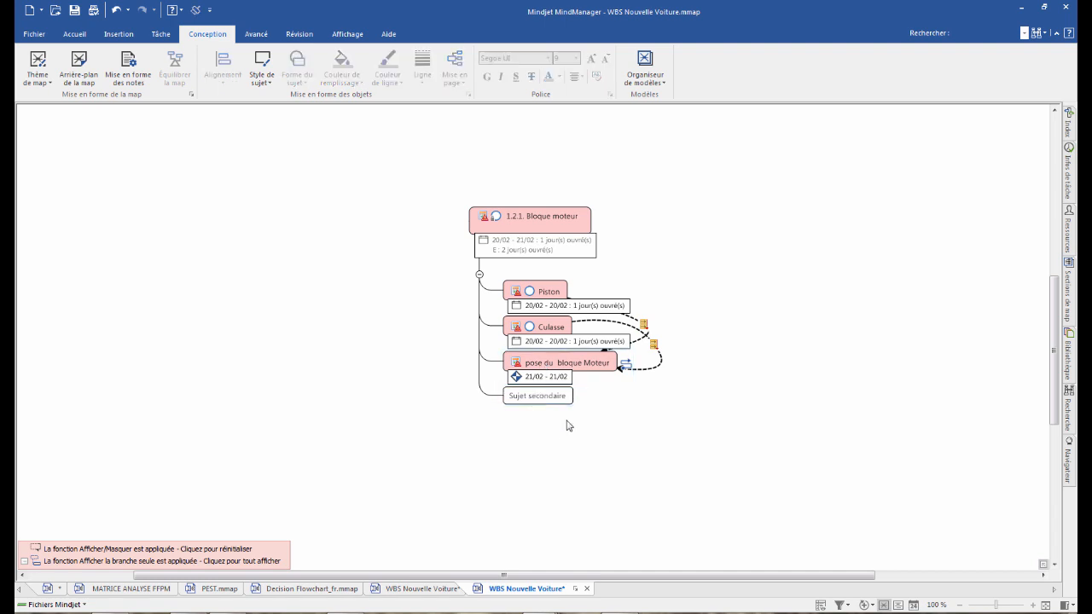
left_click(537, 398)
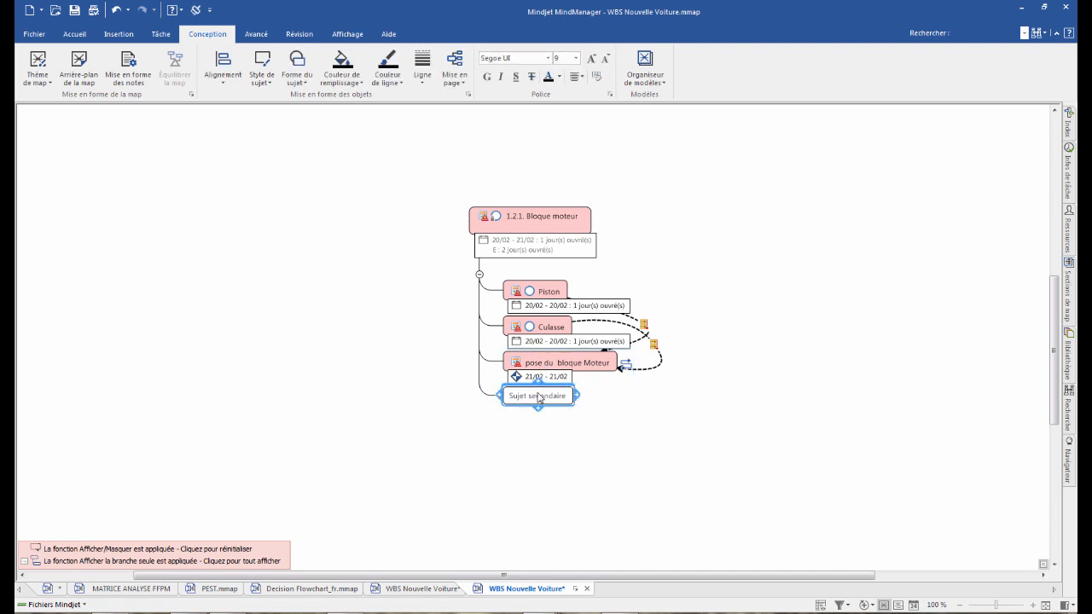
type("ABCD")
left_click(569, 442)
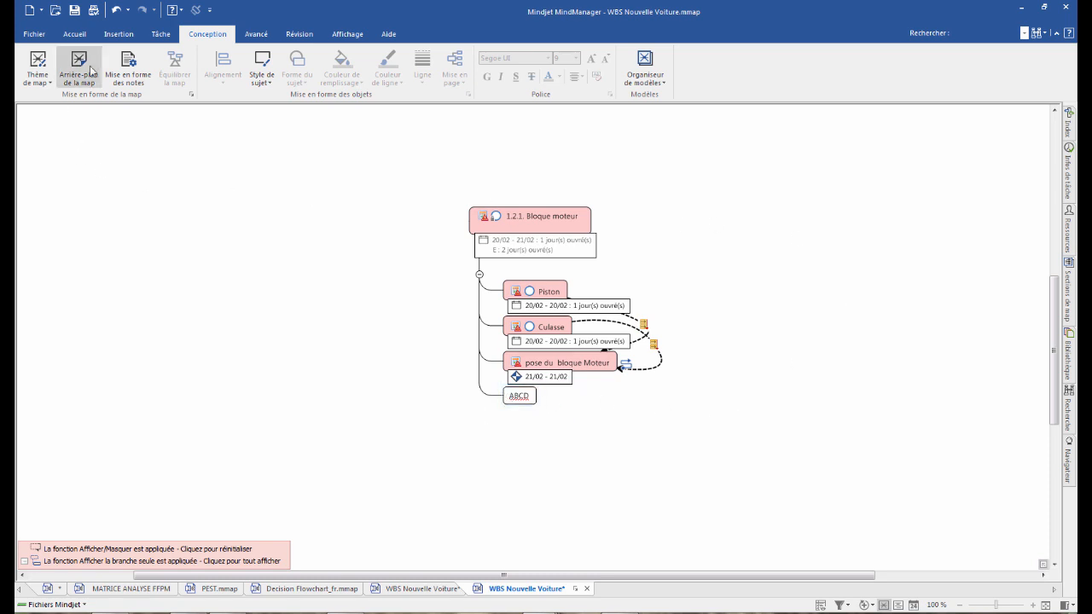
- Set the "ABCD" topic's progress to 35 % and its start and due dates to 22/02/2018
left_click(162, 35)
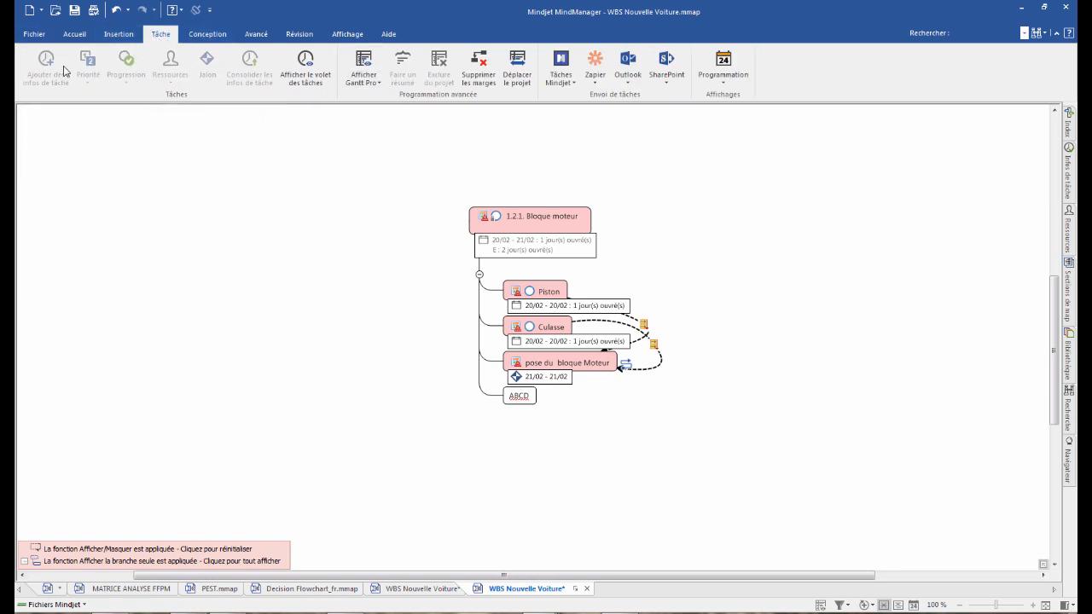
left_click(528, 405)
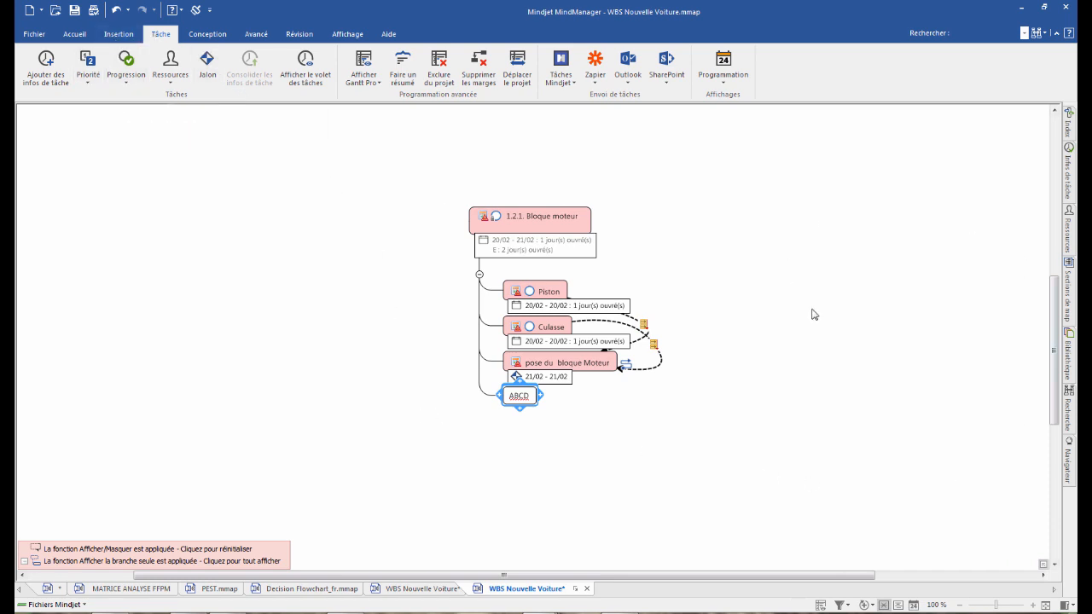
left_click(1068, 167)
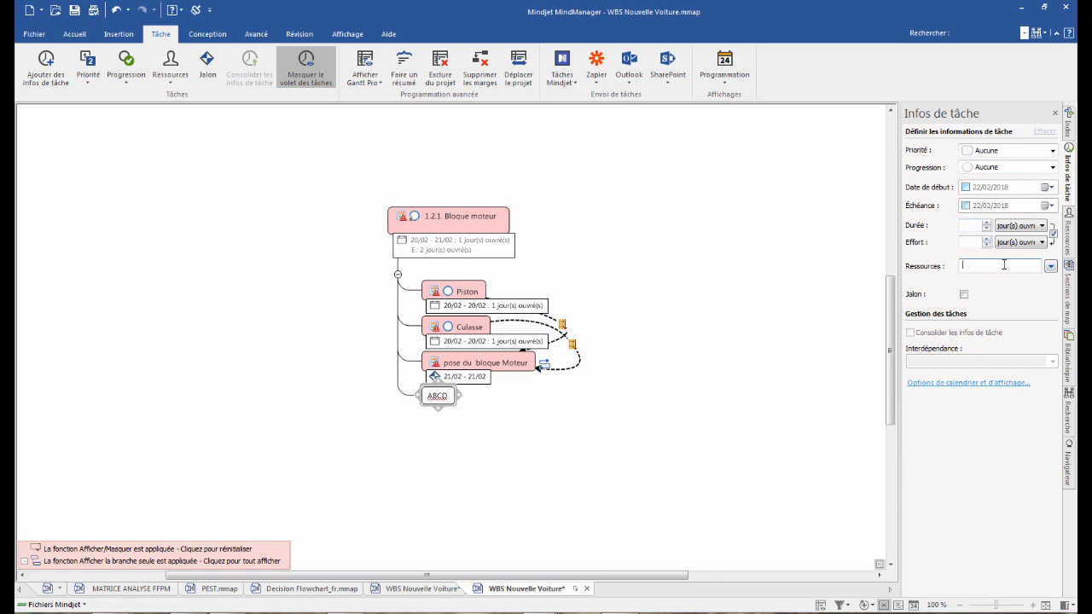
left_click(440, 397)
left_click(1053, 167)
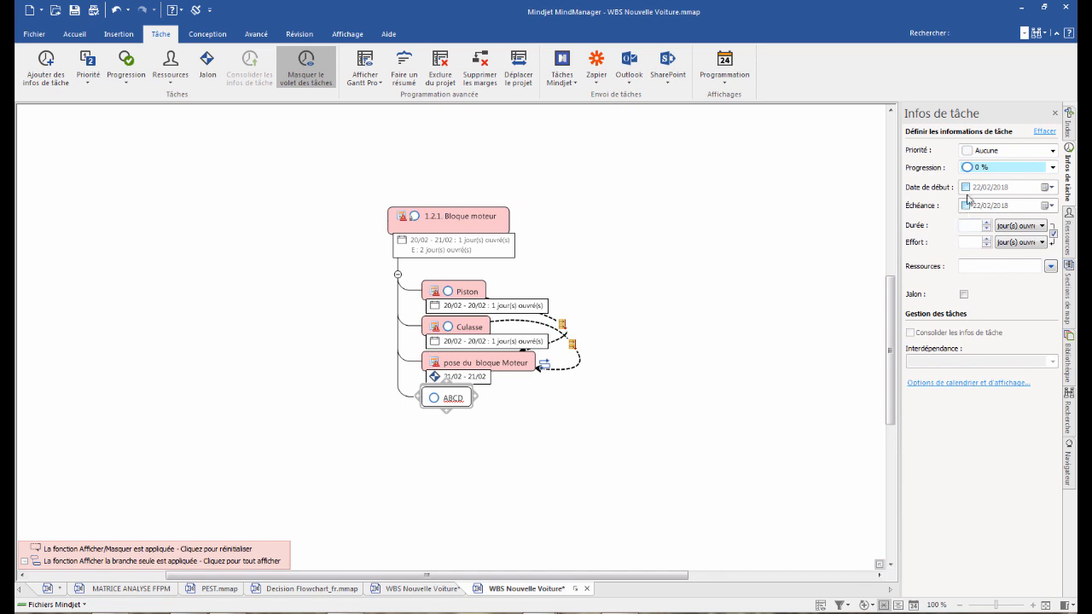
left_click(1002, 167)
left_click(968, 220)
left_click(965, 188)
left_click(966, 205)
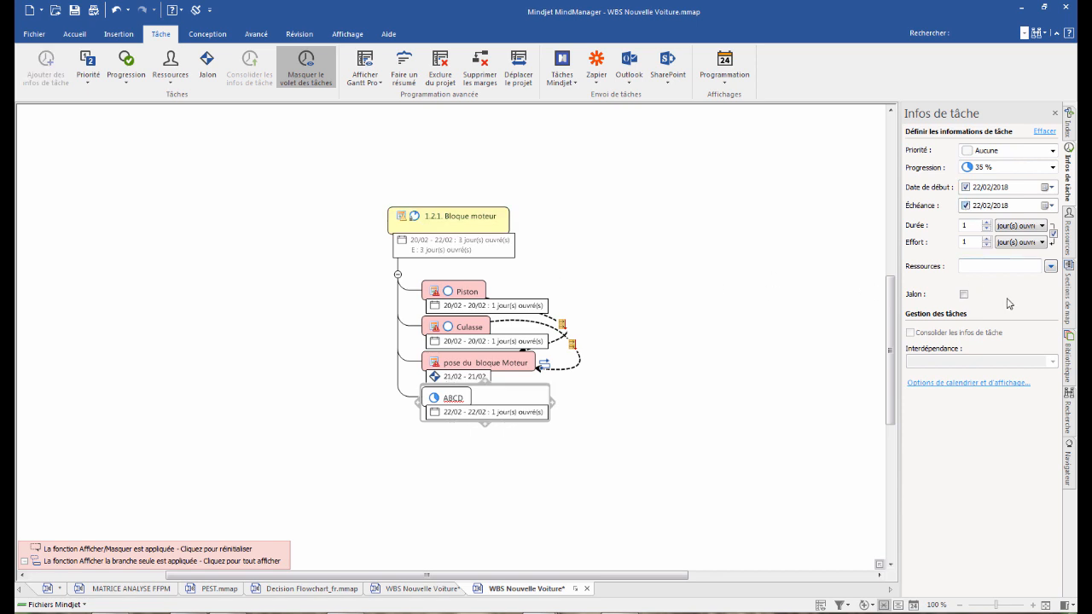
- Assign the resource "Atelier" to the "ABCD" task
left_click(1046, 267)
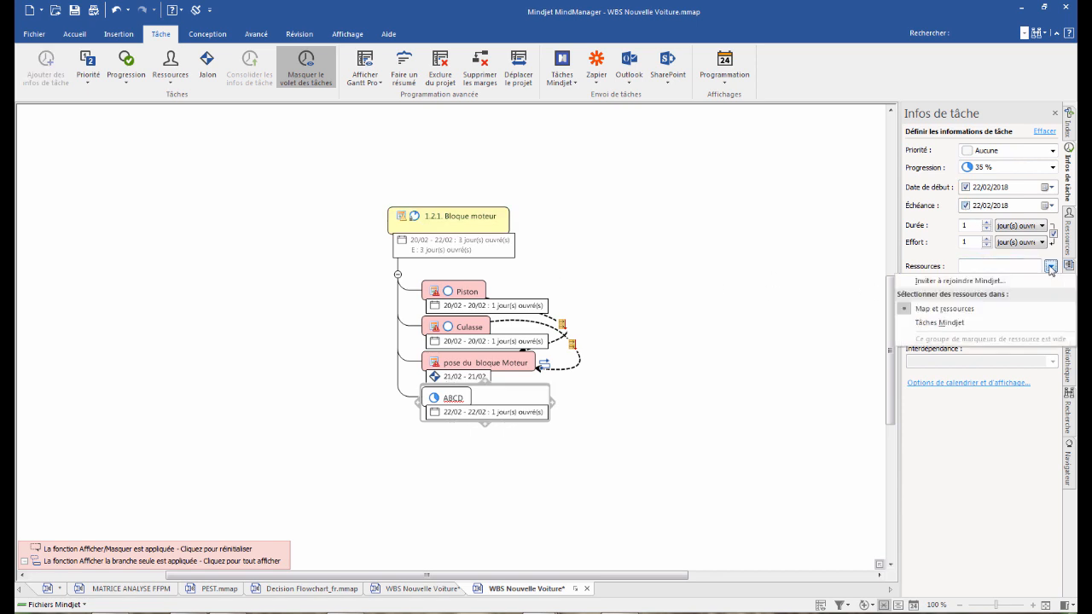
left_click(967, 267)
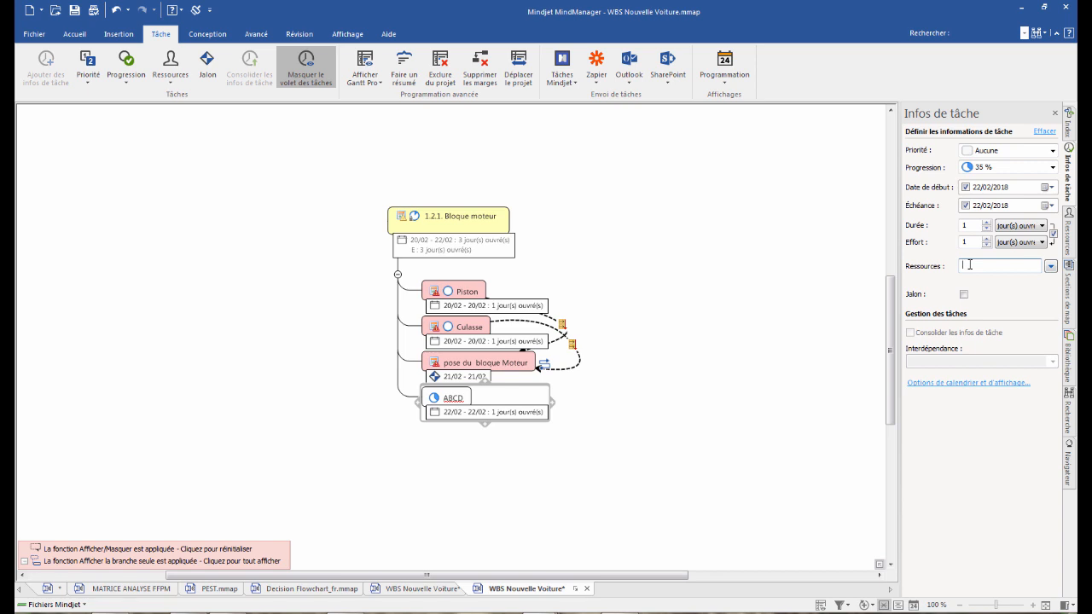
type("Atelier")
key("Return")
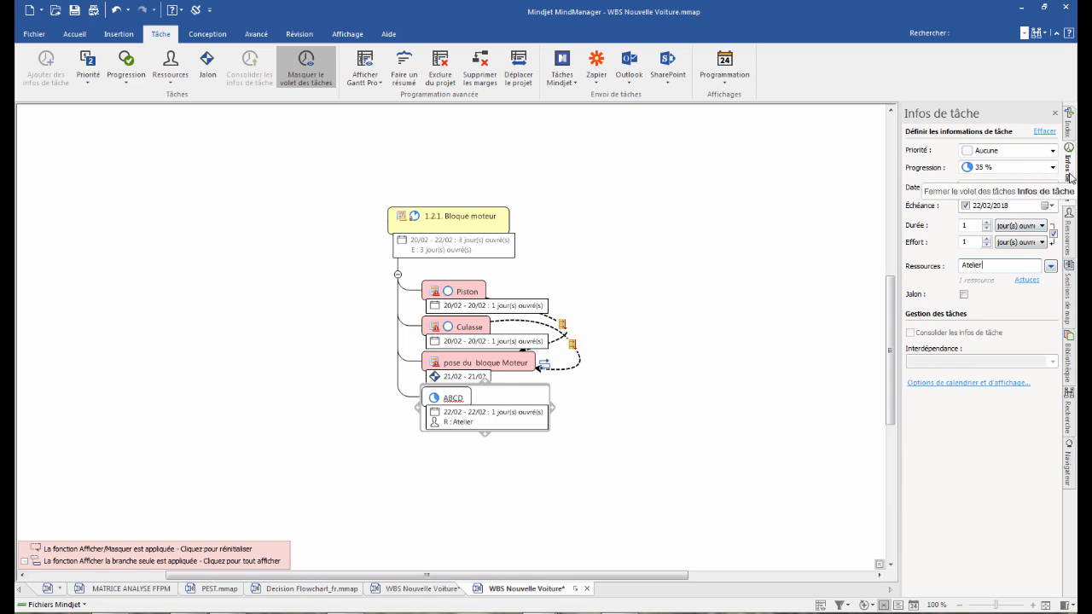
left_click(1067, 605)
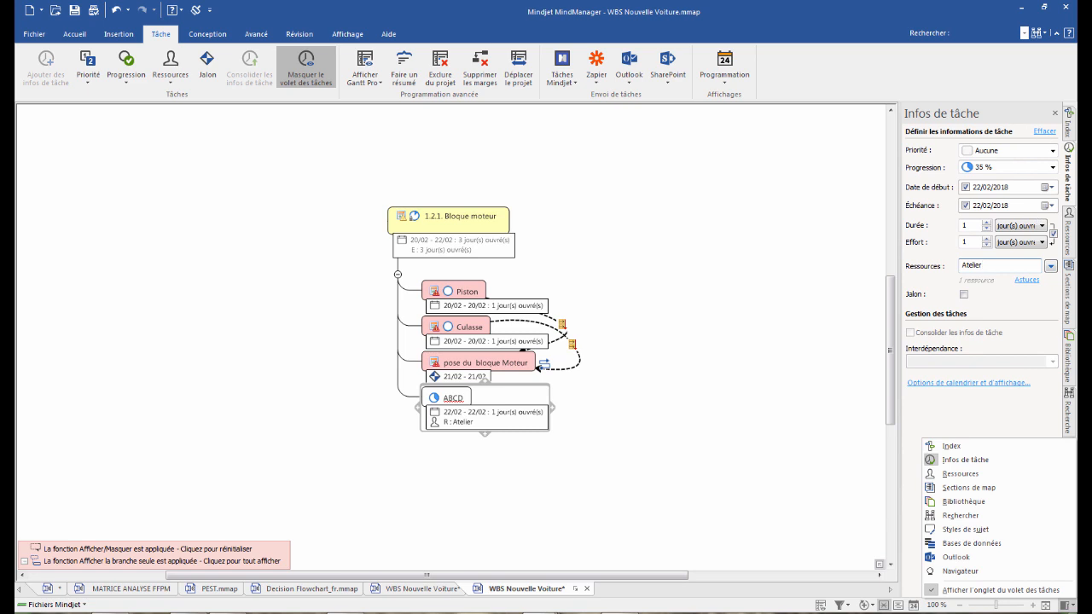
left_click(1070, 182)
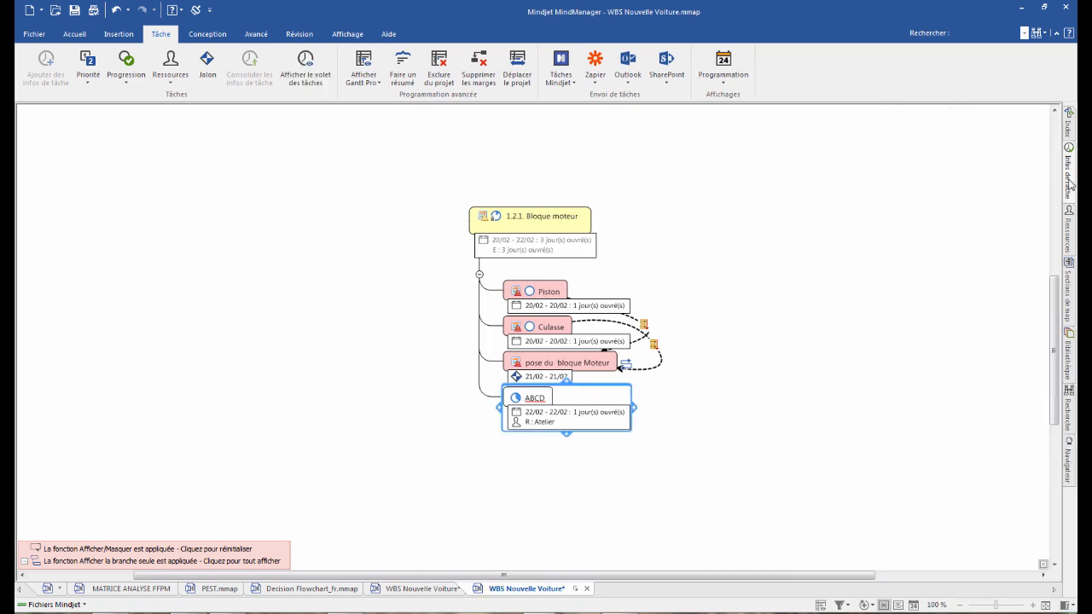
left_click(1071, 183)
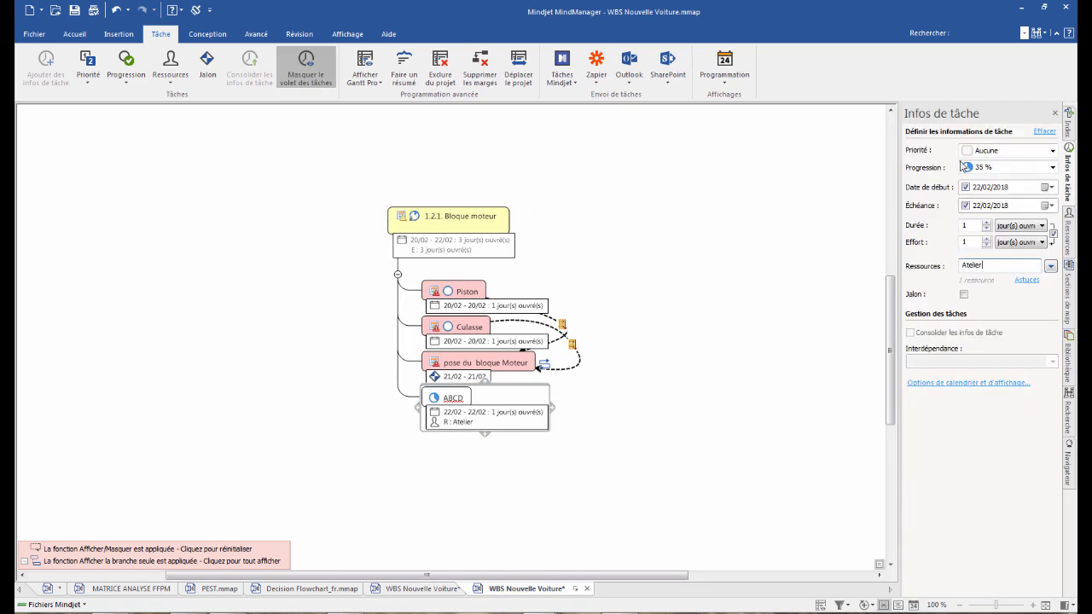
- Add a person's first name as a second resource below "Atelier" in the map's resource list
left_click(1066, 243)
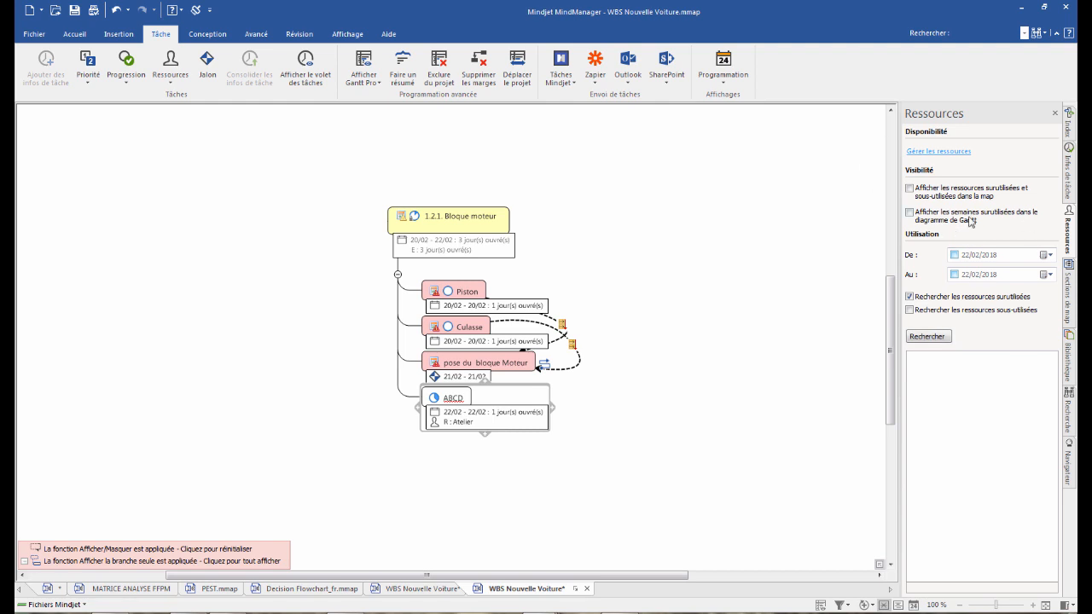
left_click(948, 151)
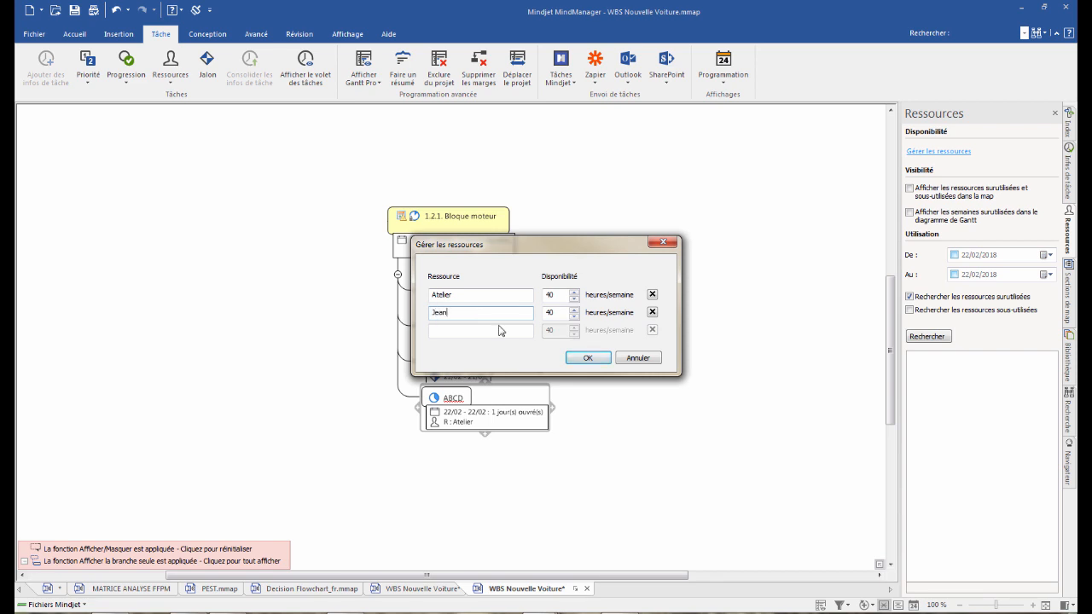
left_click(588, 357)
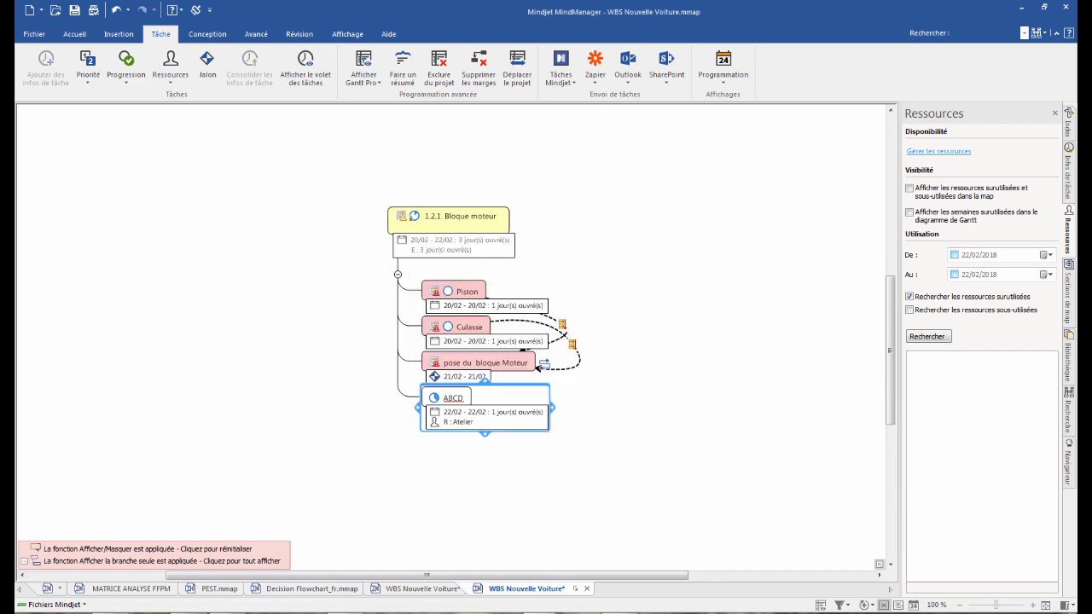
left_click(1055, 114)
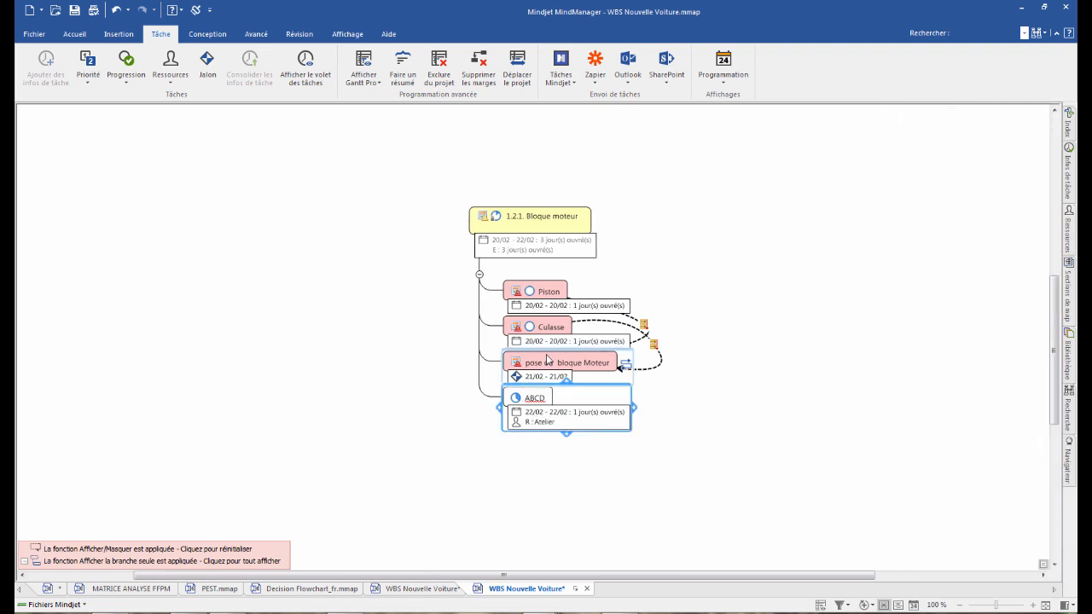
- Assign the person listed below "Atelier" in the map's resources to the "Piston" task
left_click(544, 292)
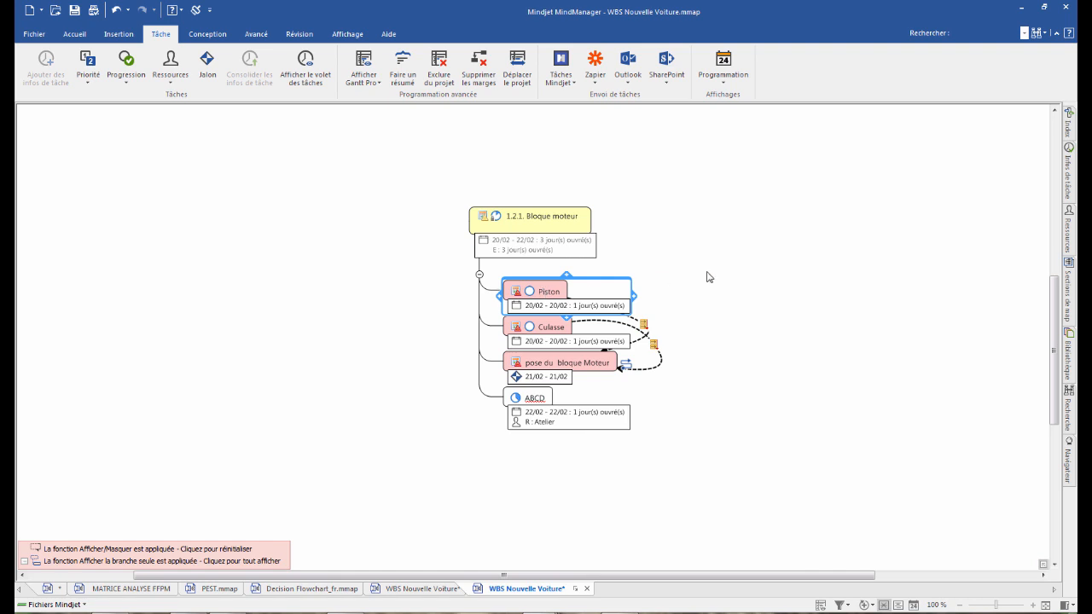
left_click(1069, 175)
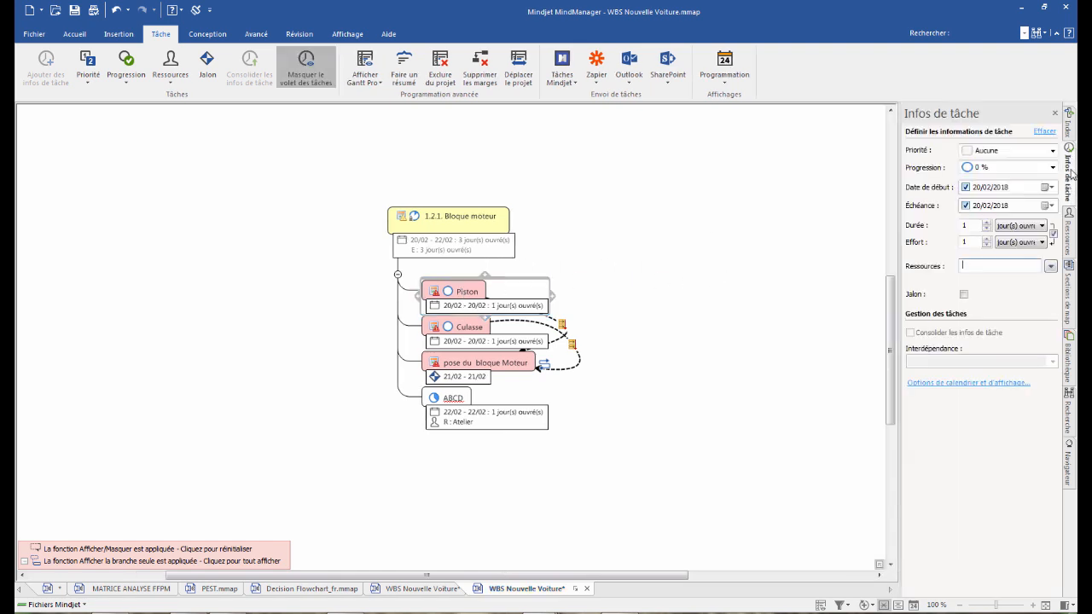
left_click(1051, 266)
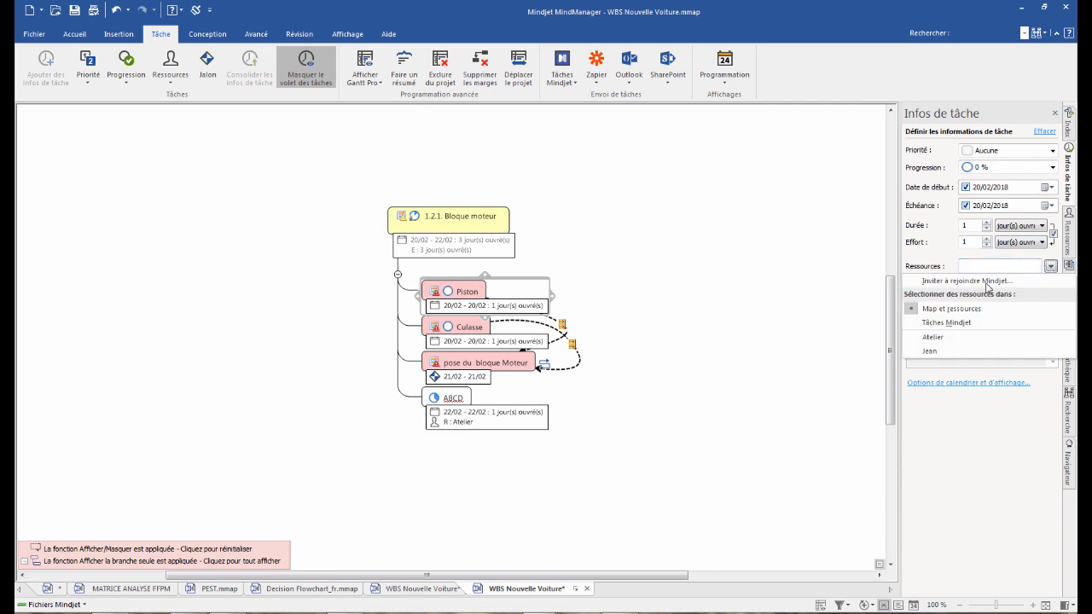
left_click(932, 352)
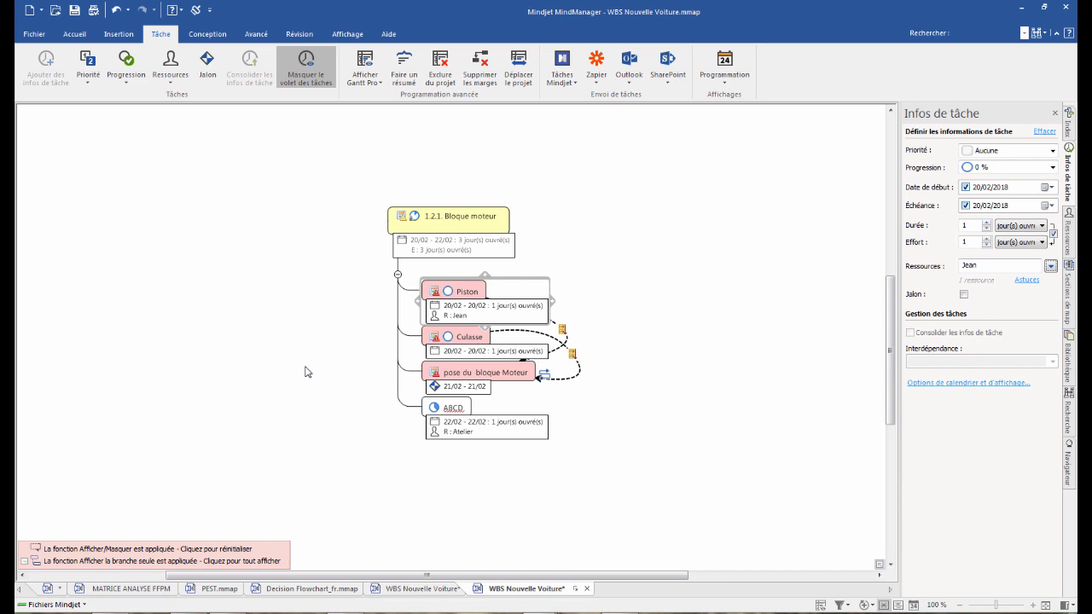
- Copy the assigned resource from the "Piston" task onto the "Culasse" task, leaving the task information closed
left_click(460, 315)
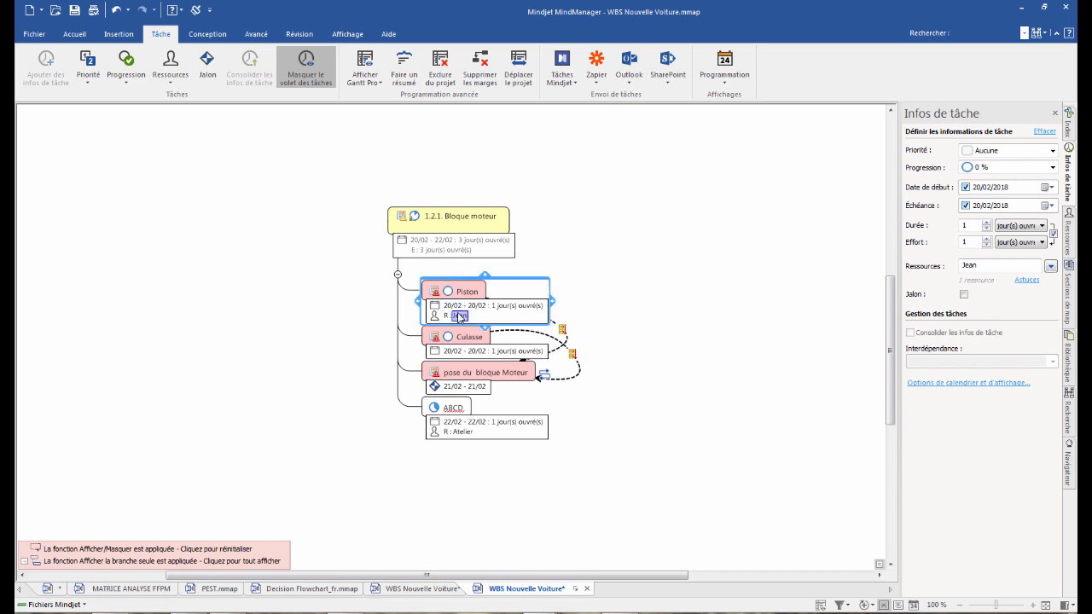
left_click_drag(460, 316, 479, 344)
left_click(460, 362)
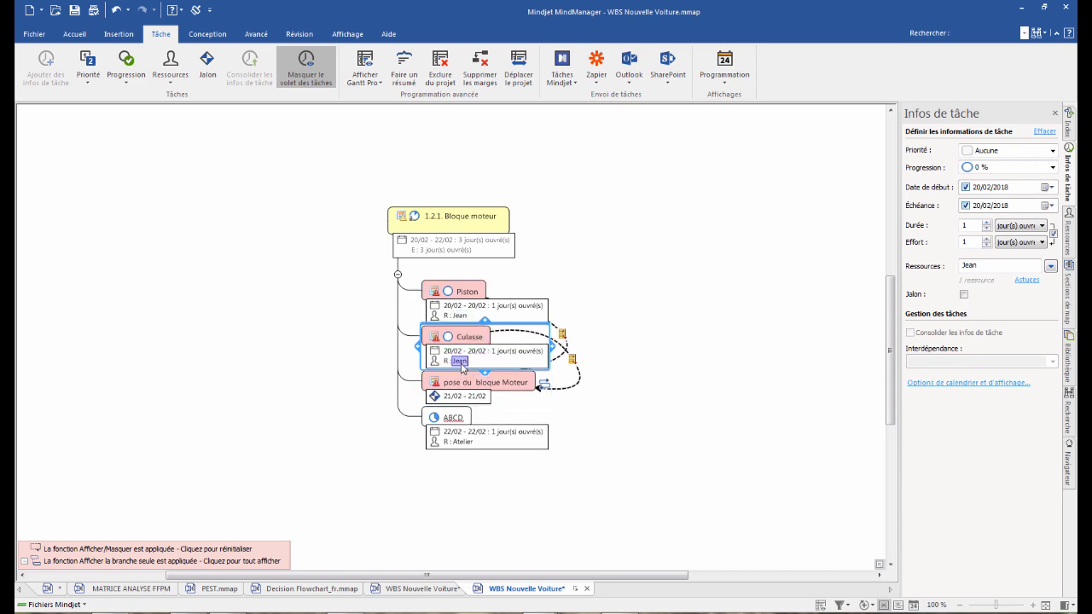
left_click(1054, 114)
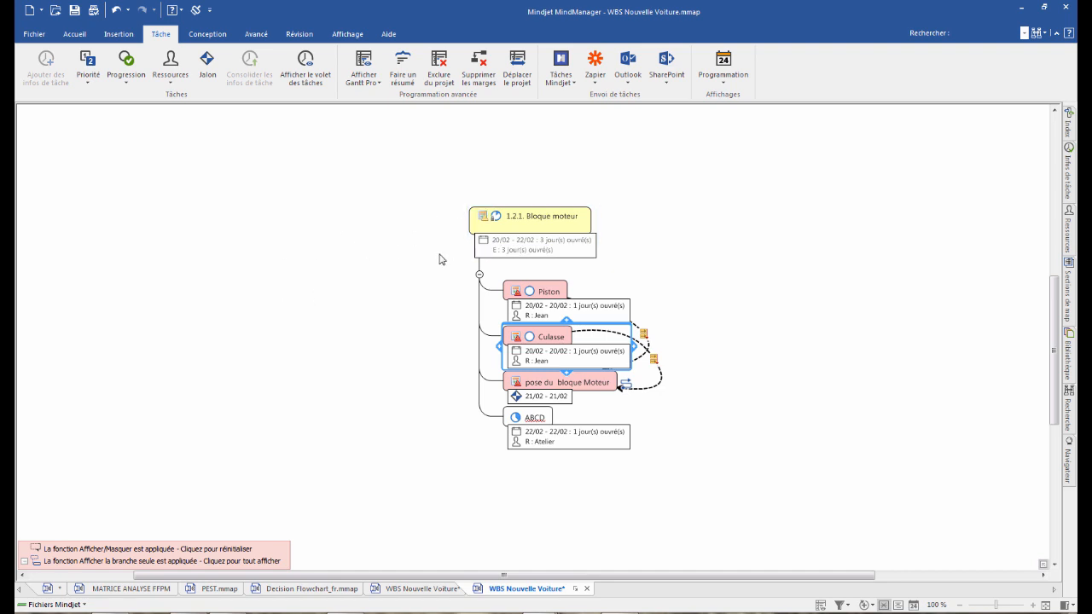
- Create a new map with the "Organigramme" layout and name its central topic "WBS"
key("ctrl+n")
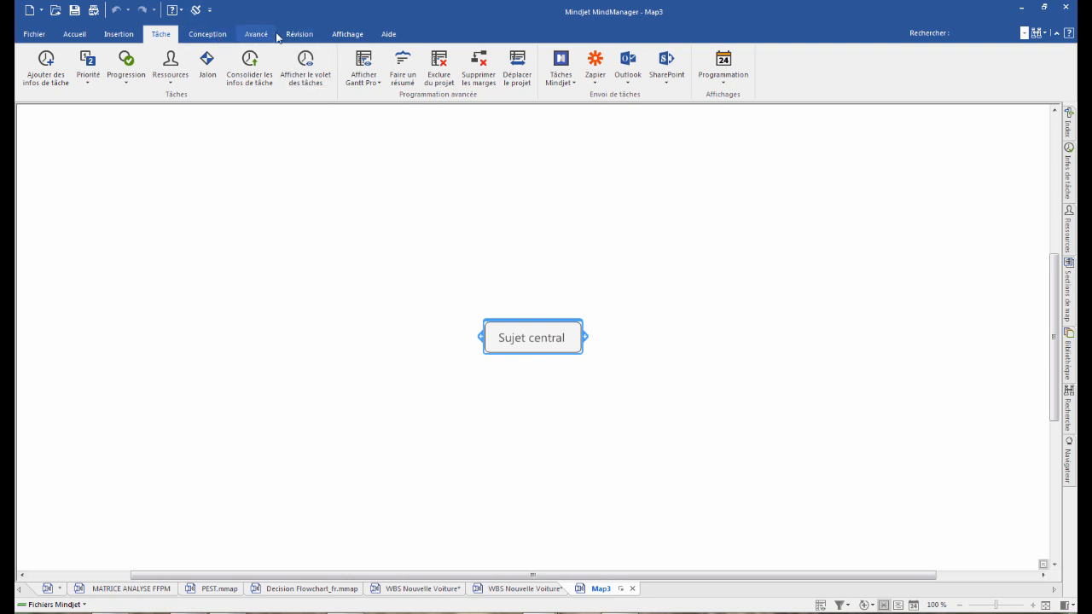
left_click(205, 34)
left_click(454, 68)
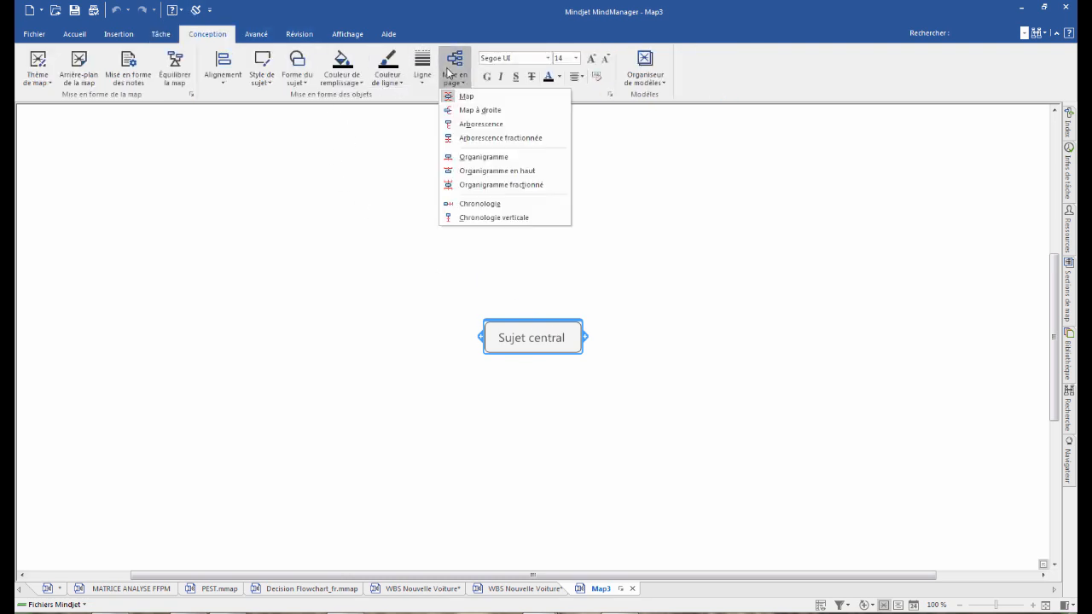
left_click(513, 158)
double_click(530, 341)
key("BackSpace")
type("WBS")
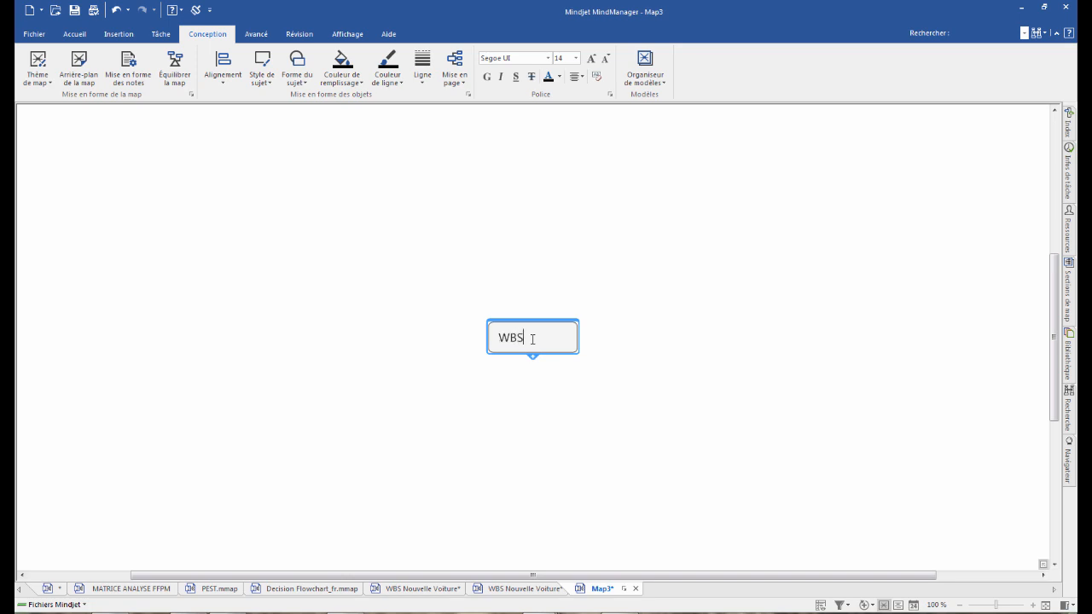
key("Return")
- Add a topic named "Niveau 1" under the "WBS" central topic
key("Return")
type("Level")
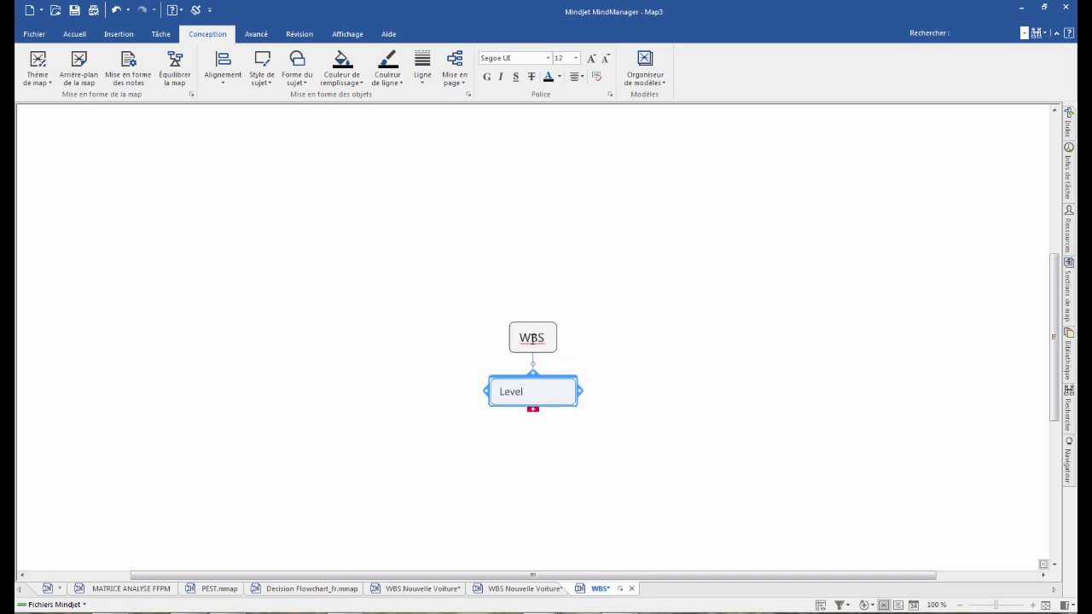
type("ivea")
key("Return")
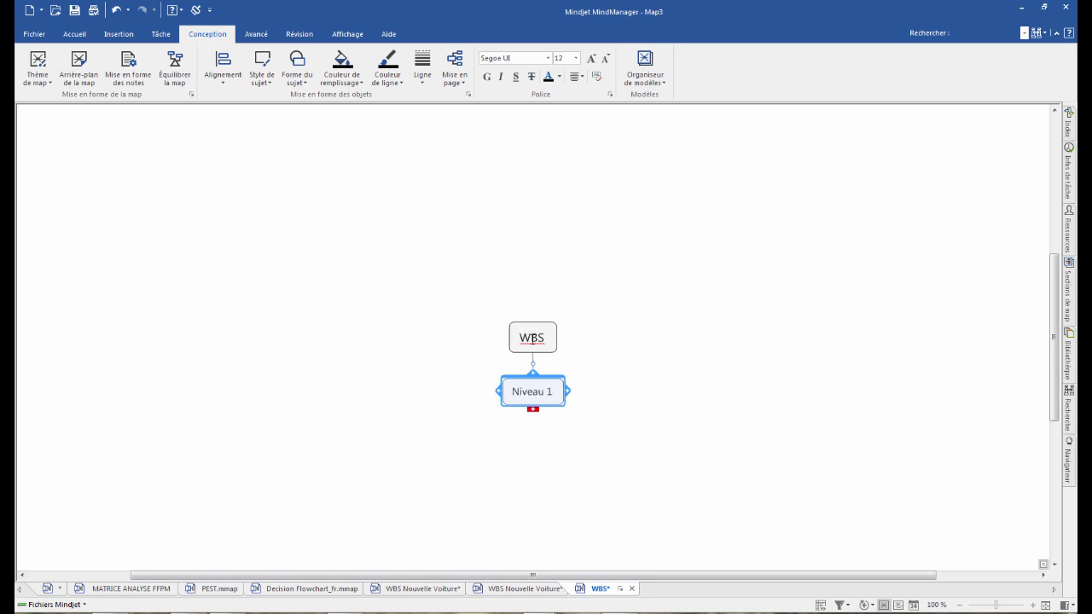
- Add a topic named "Niveau 2" and make it a subtopic of "Niveau 1"
key("Return")
type("N")
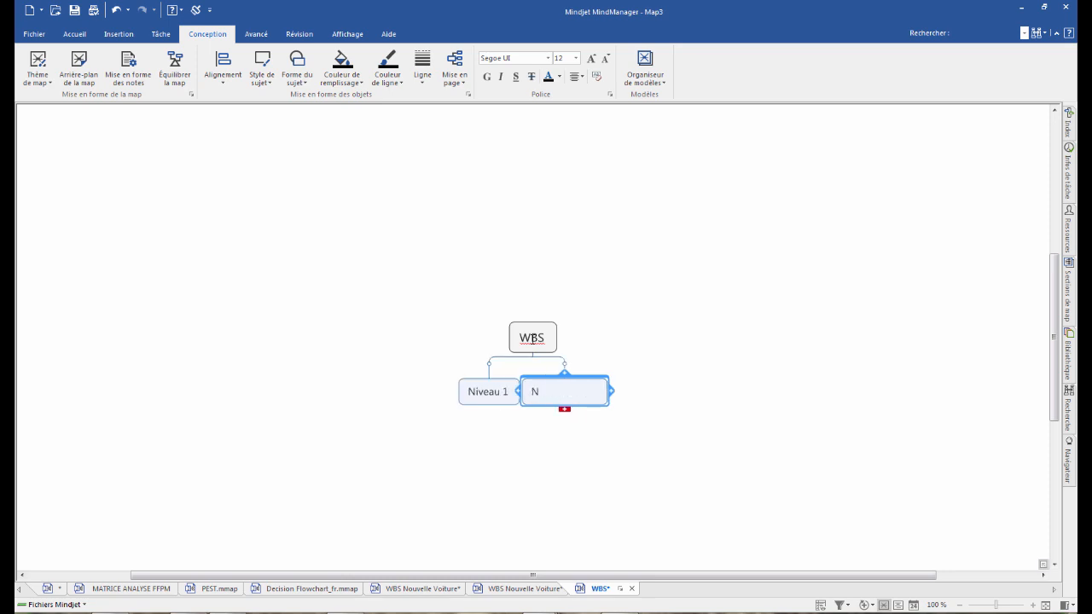
type("iveau 2")
key("Return")
left_click_drag(568, 382, 504, 426)
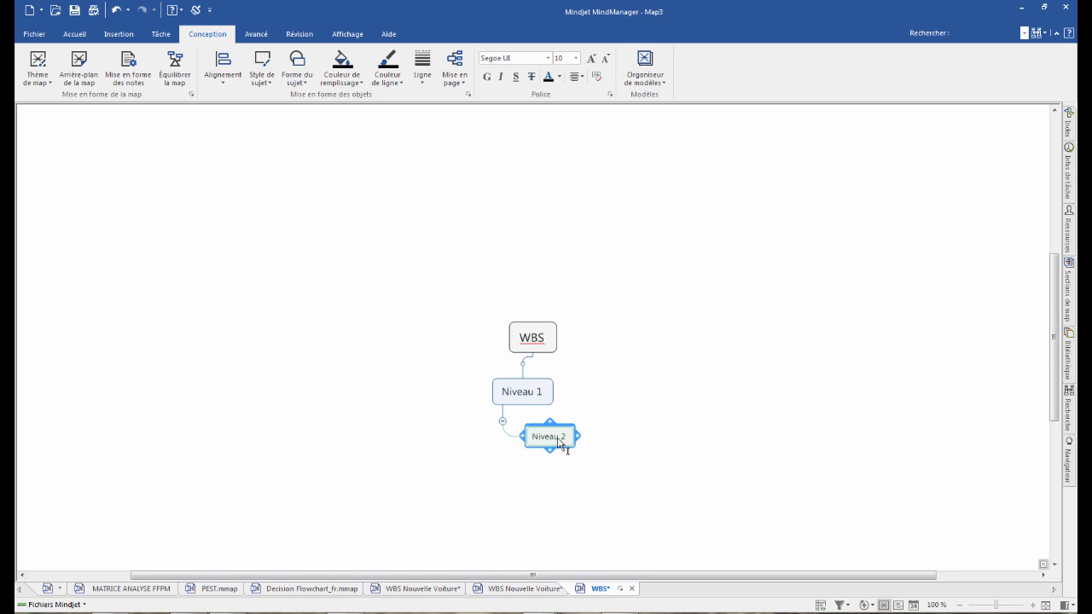
- Set the organisation chart depth of the "WBS" central topic to "3 niveaux"
left_click(540, 345)
left_click(454, 68)
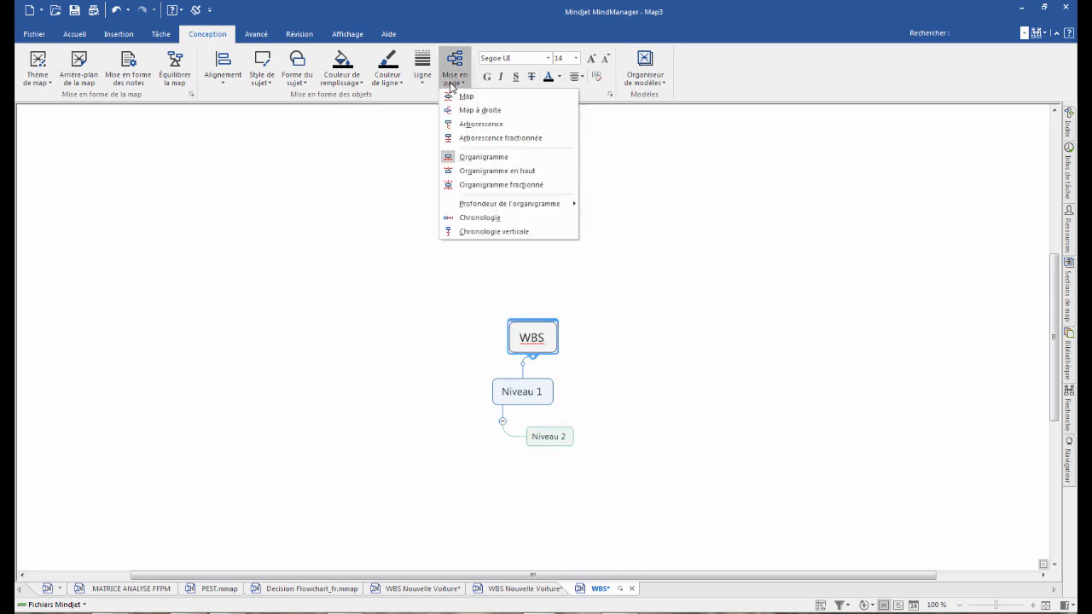
mouse_move(563, 204)
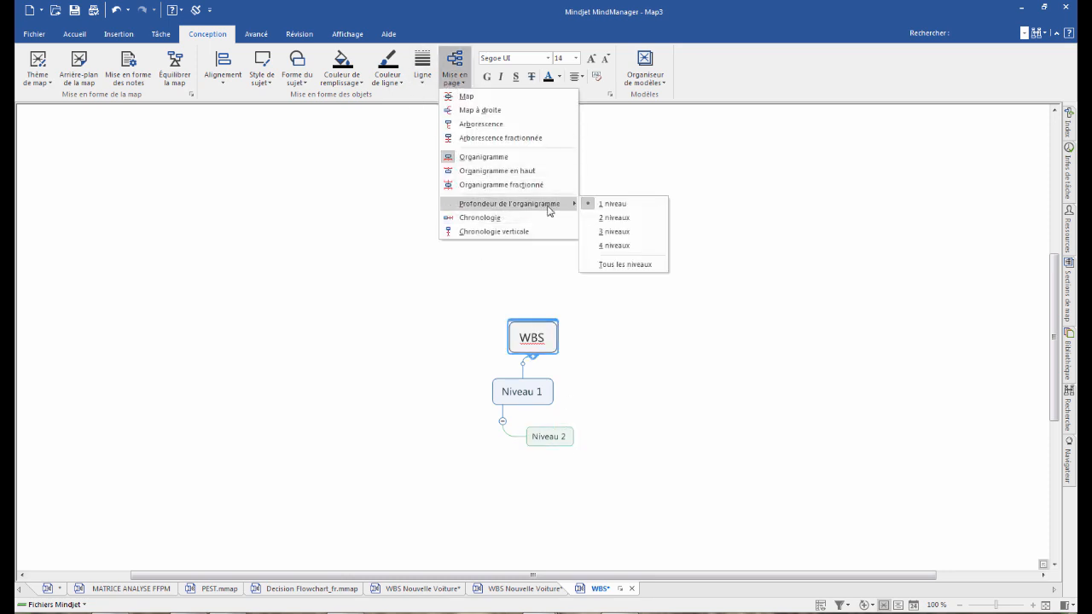
left_click(614, 231)
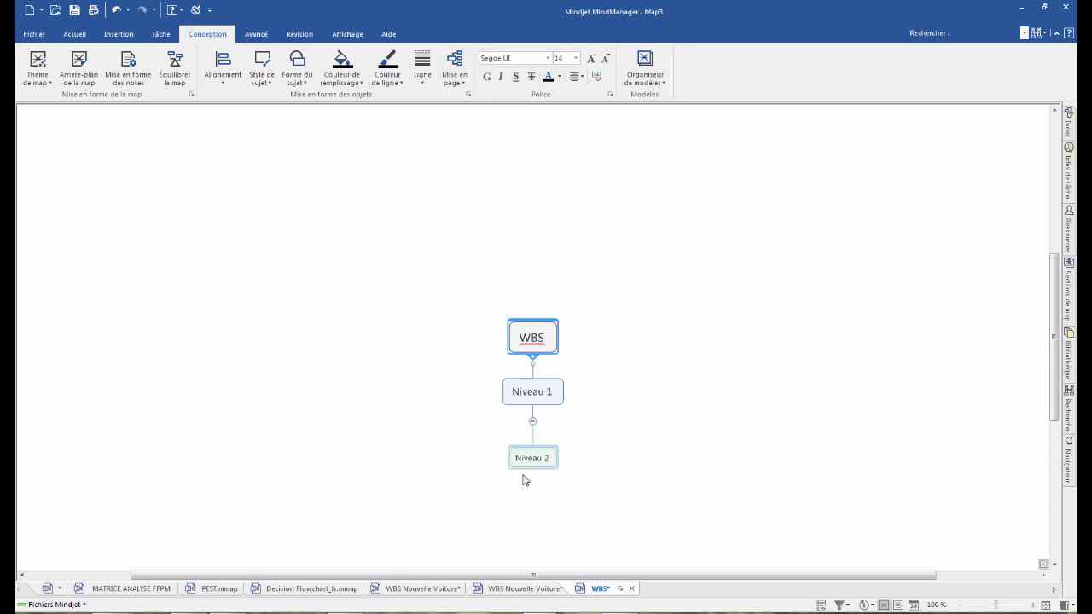
- Add a subtopic named "Lots de travaux" under the "Niveau 2" topic
left_click(538, 464)
left_click(534, 474)
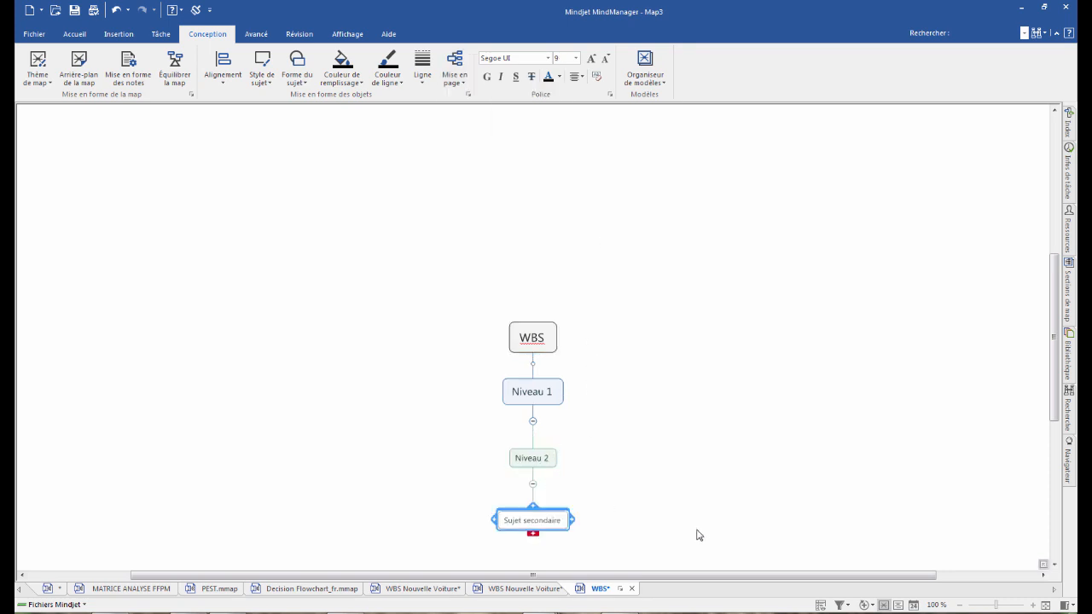
type("Lots de travaux")
key("Return")
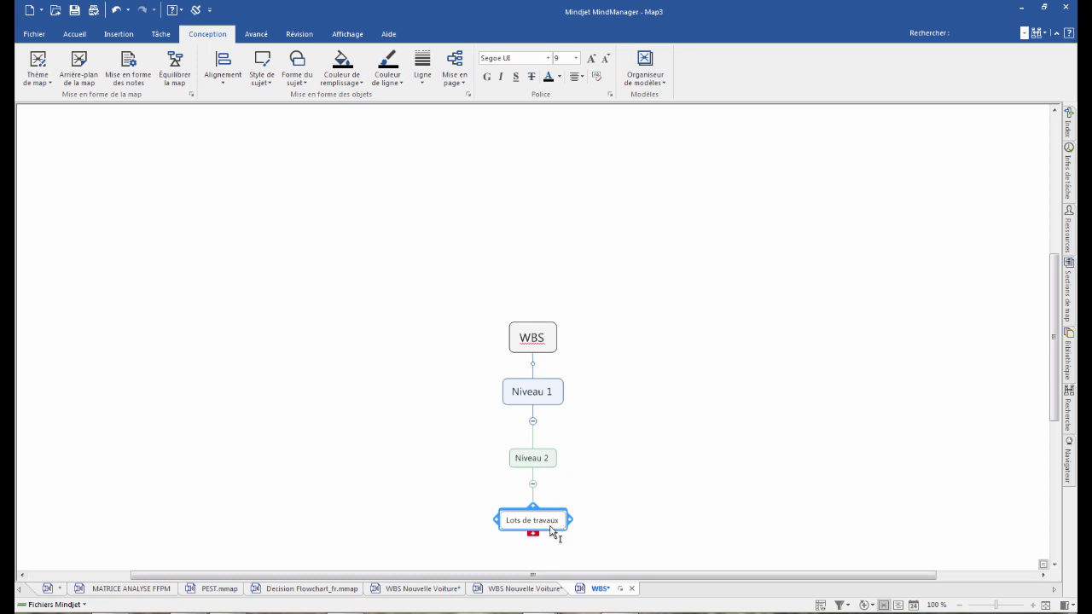
left_click(646, 541)
- Give the "Lots de travaux" topic a start date and due date of 20/02/2018 and a progress of 25 %
left_click(524, 512)
left_click(1069, 170)
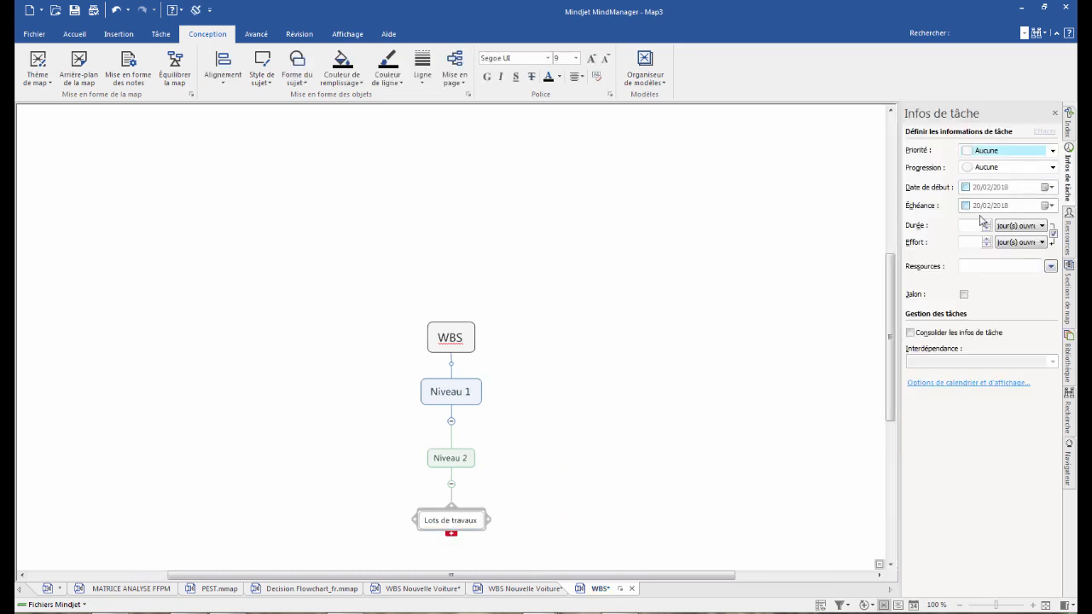
left_click(965, 187)
left_click(965, 206)
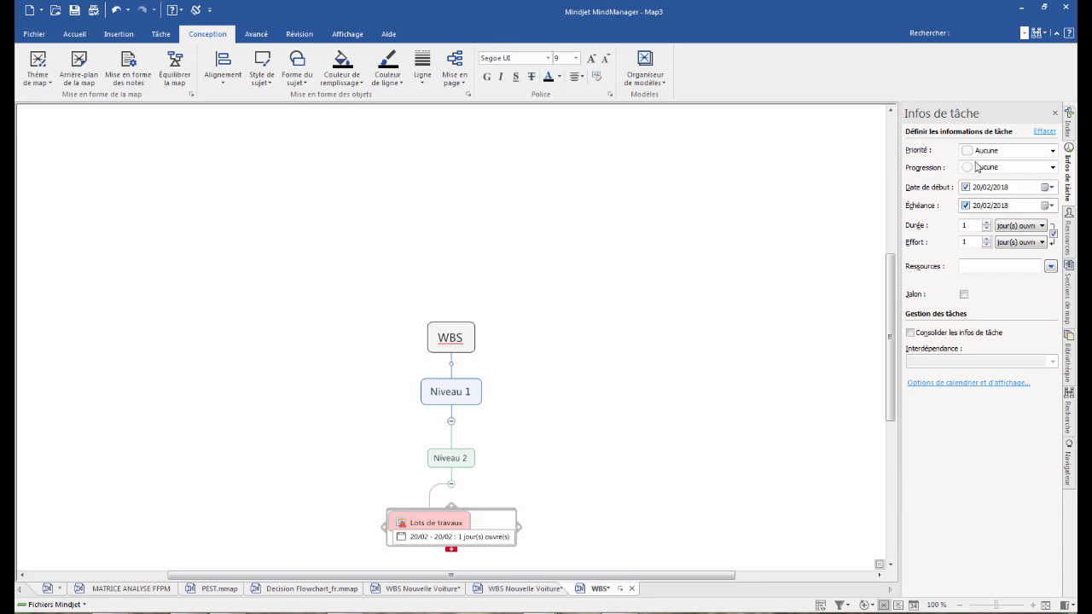
left_click(1022, 168)
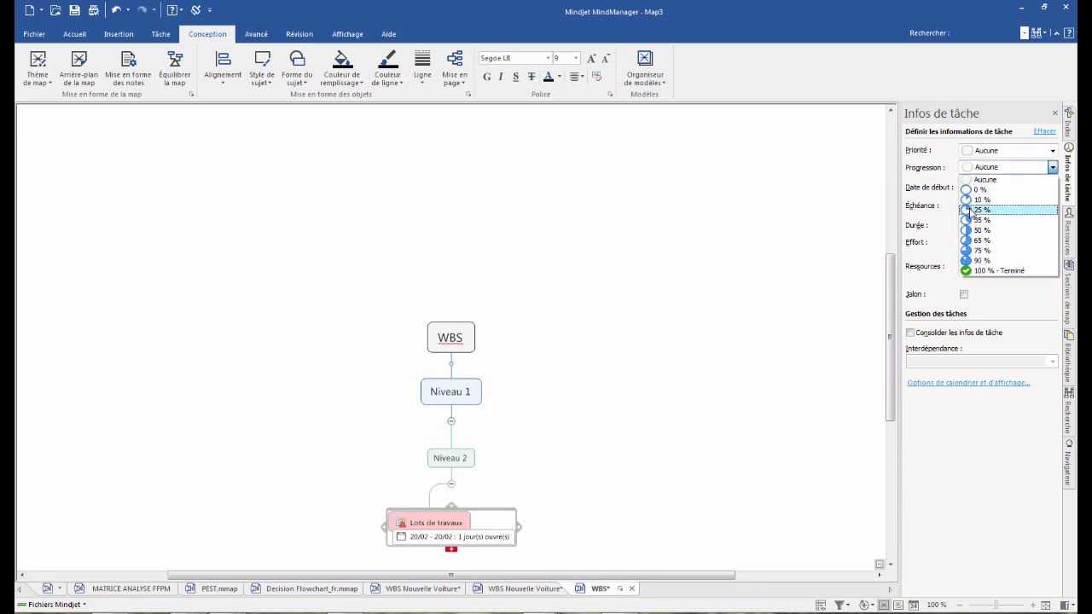
left_click(992, 210)
left_click(1051, 266)
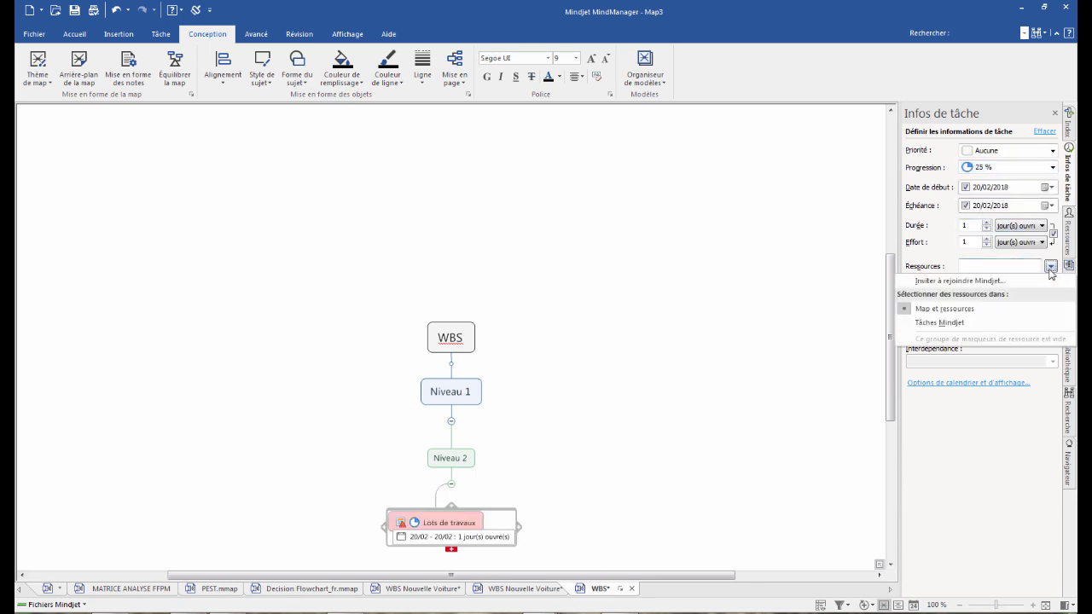
left_click(956, 203)
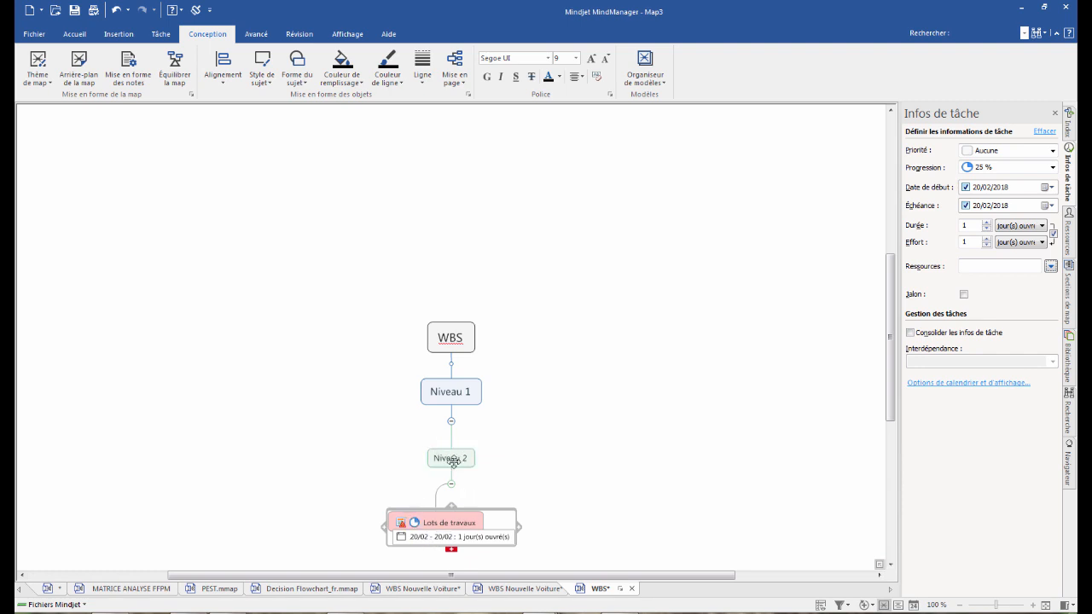
- Rename the "Lots de travaux" topic as "Lots de travaux - 1"
left_click(479, 521)
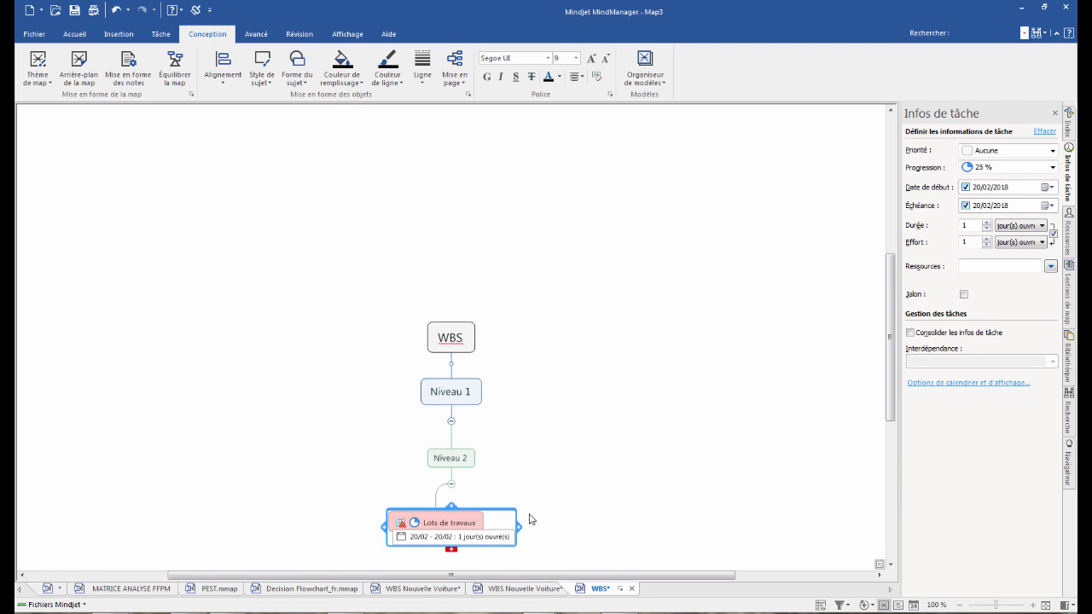
key("Return")
left_click(452, 460)
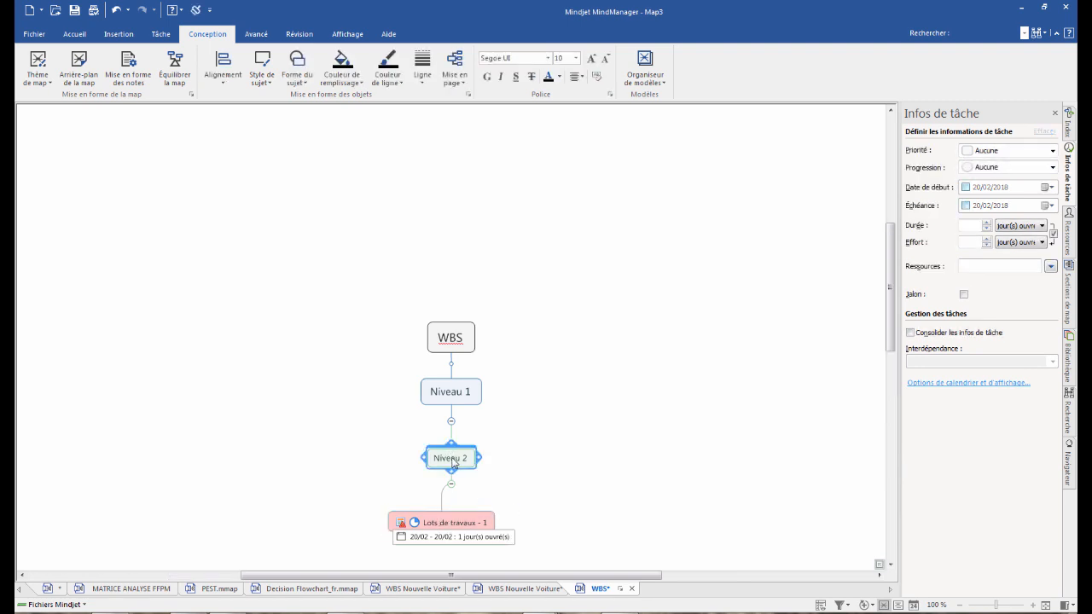
key("ctrl+v")
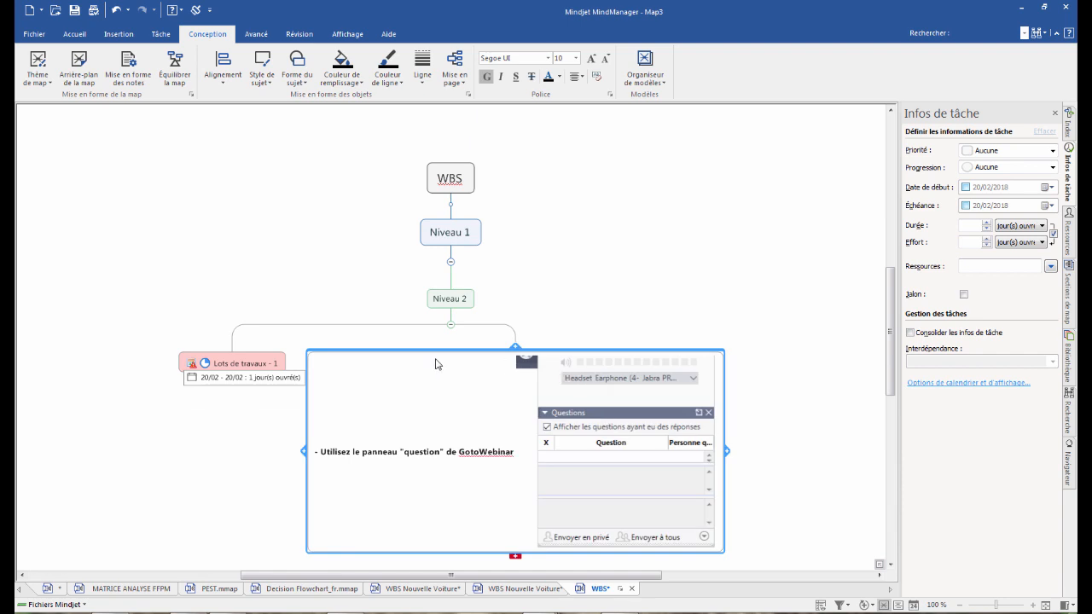
key("Delete")
left_click(381, 332)
- Set the progress of "Lots de travaux - 1" to 50 % and duplicate it under "Niveau 2" as "Lots de travaux - 2"
left_click(417, 365)
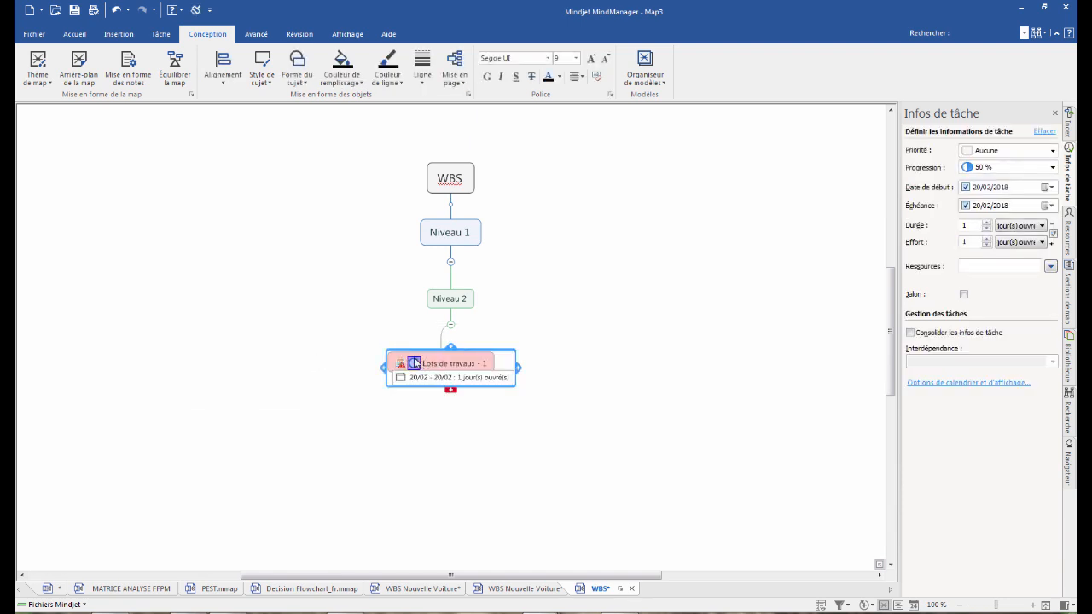
left_click(455, 302)
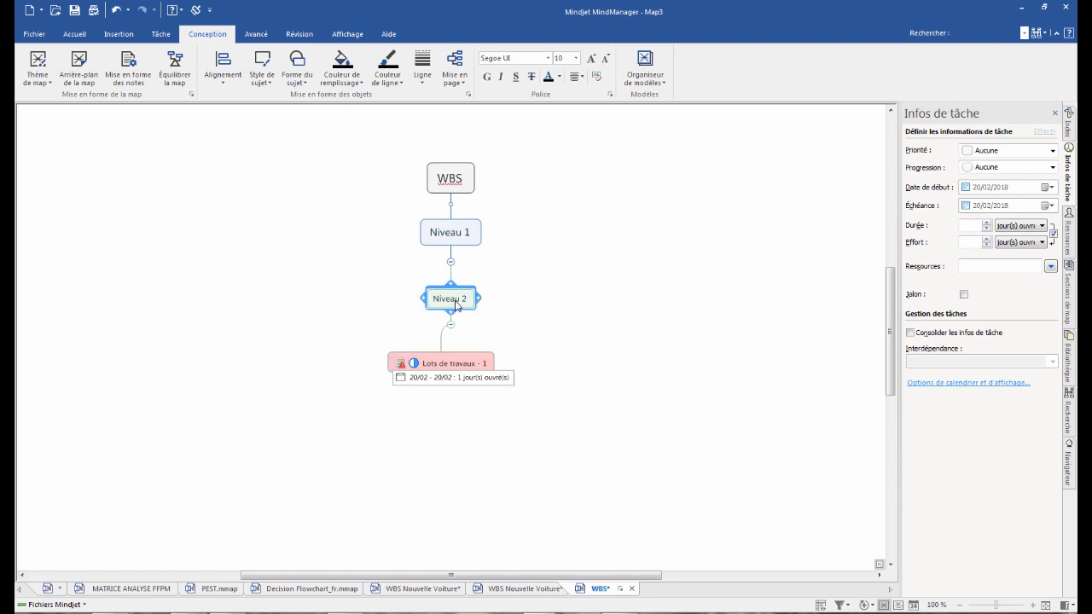
key("ctrl+v")
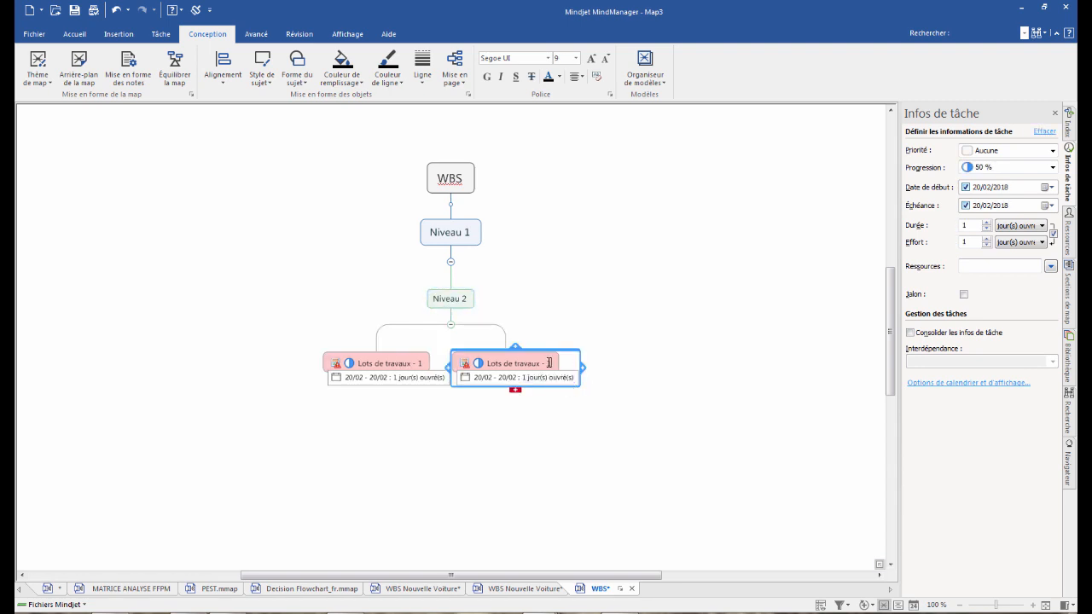
left_click(575, 423)
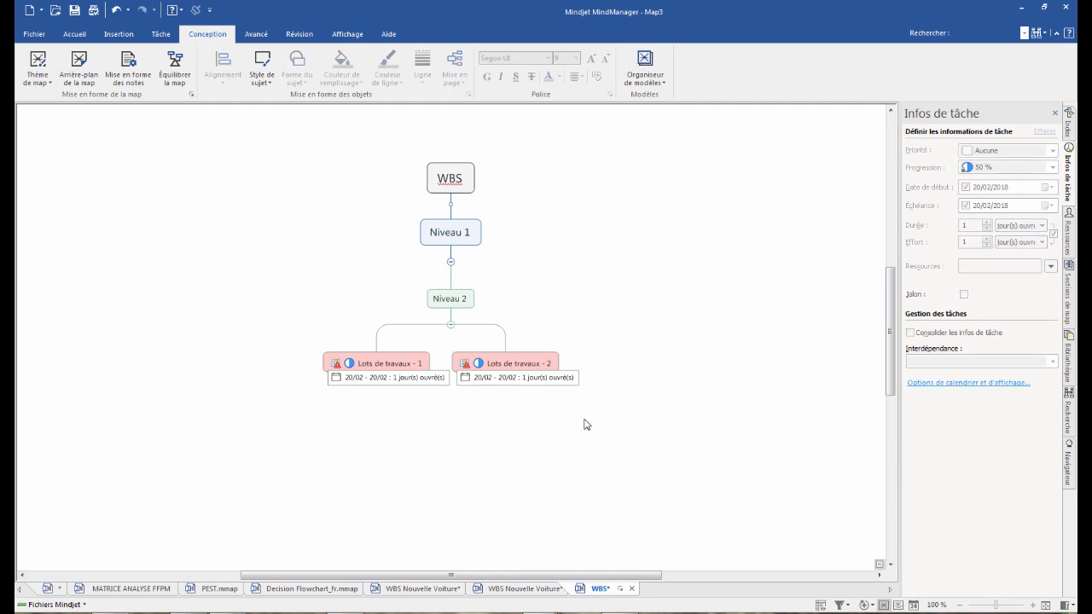
- Set the start date of "Lots de travaux - 2" to 26/02/2018 and its due date to 28/02/2018
left_click(483, 378)
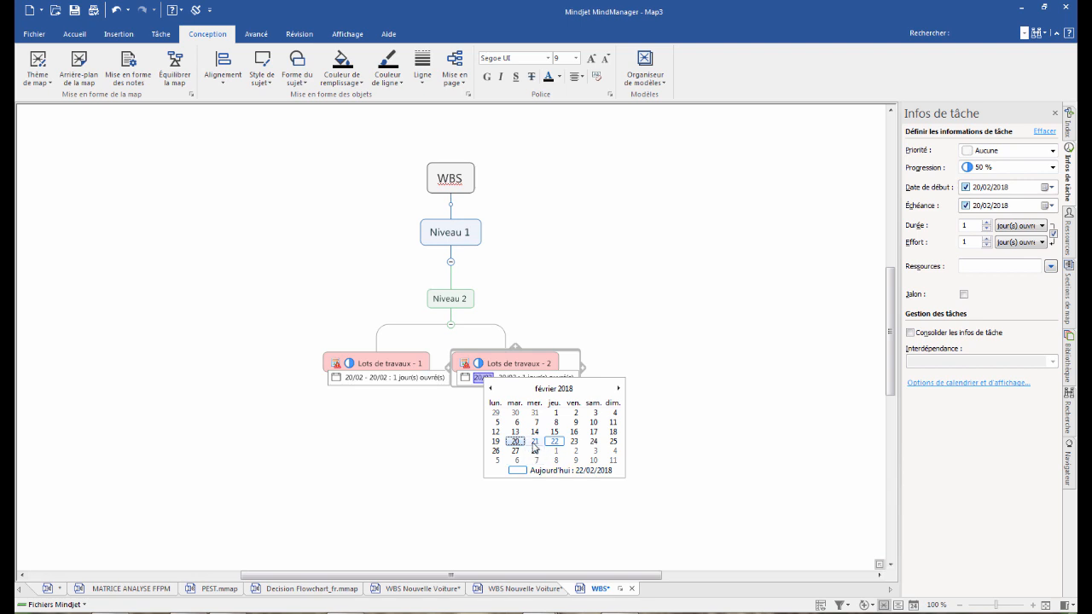
left_click(594, 441)
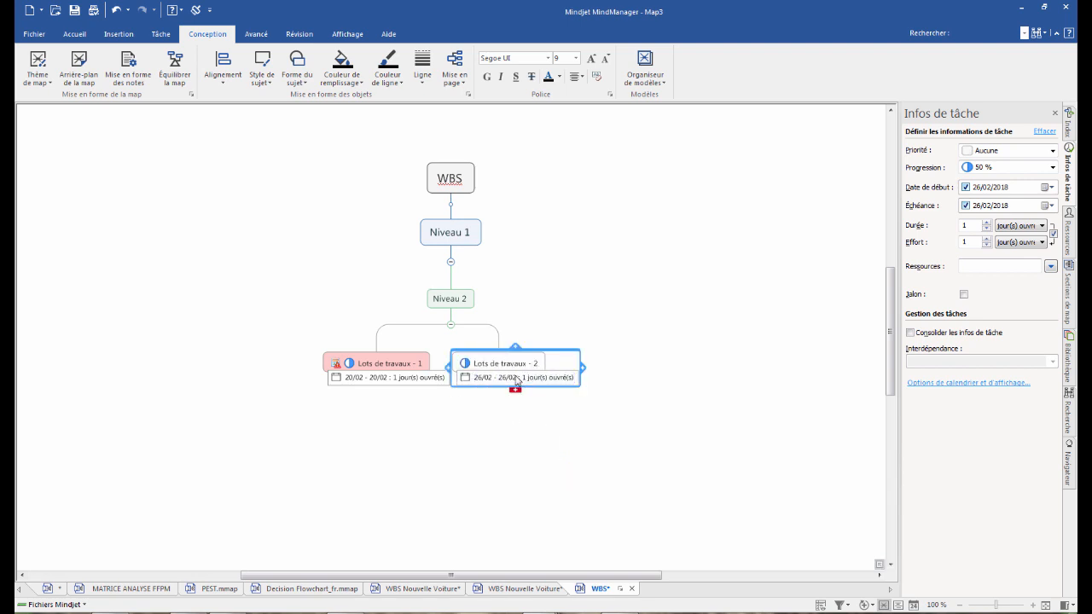
left_click(515, 381)
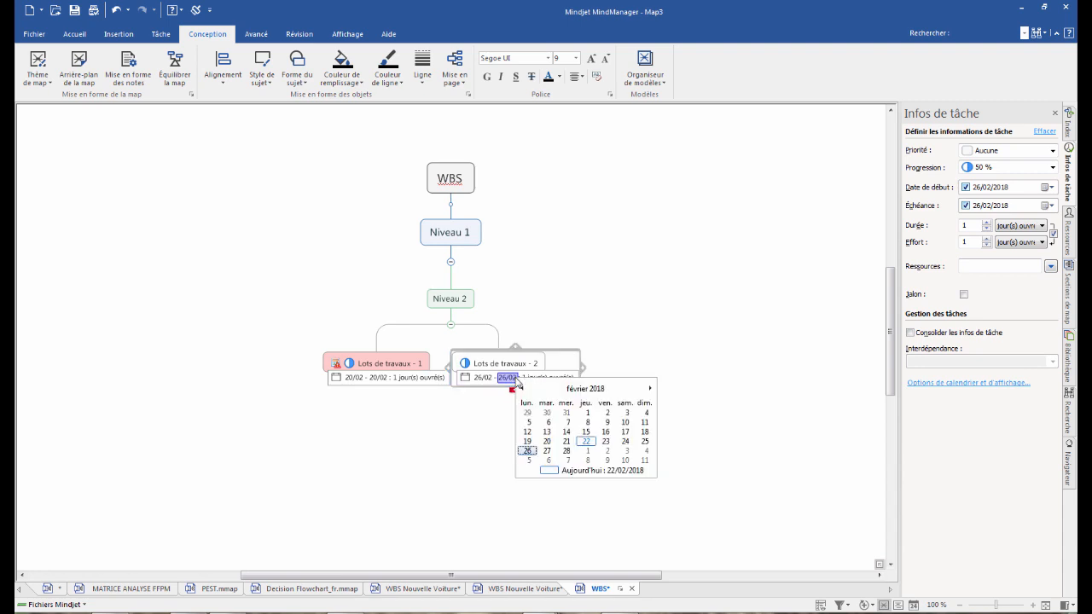
left_click(566, 452)
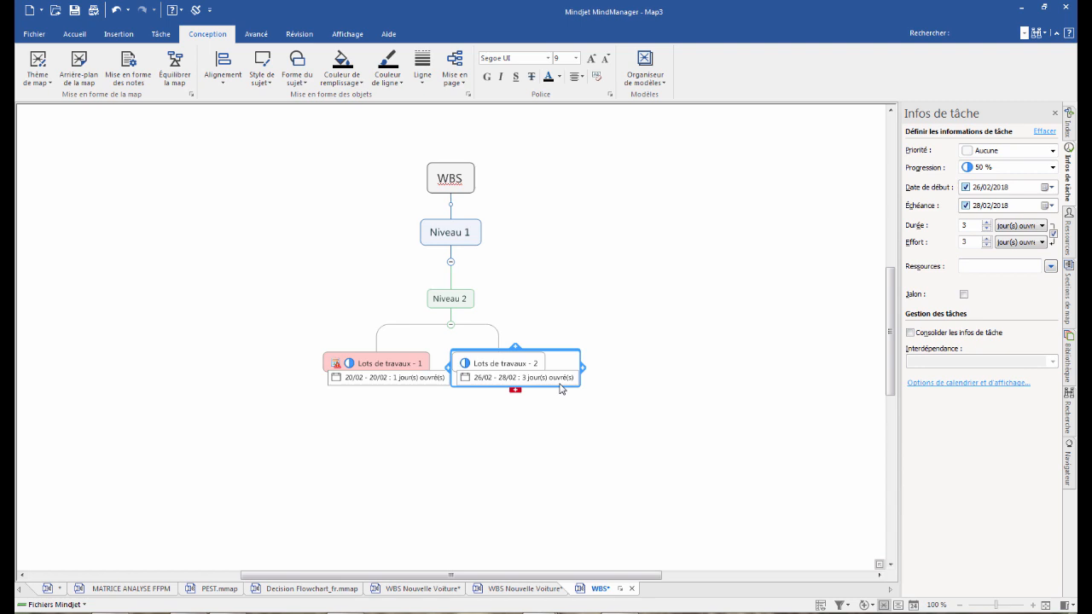
double_click(517, 377)
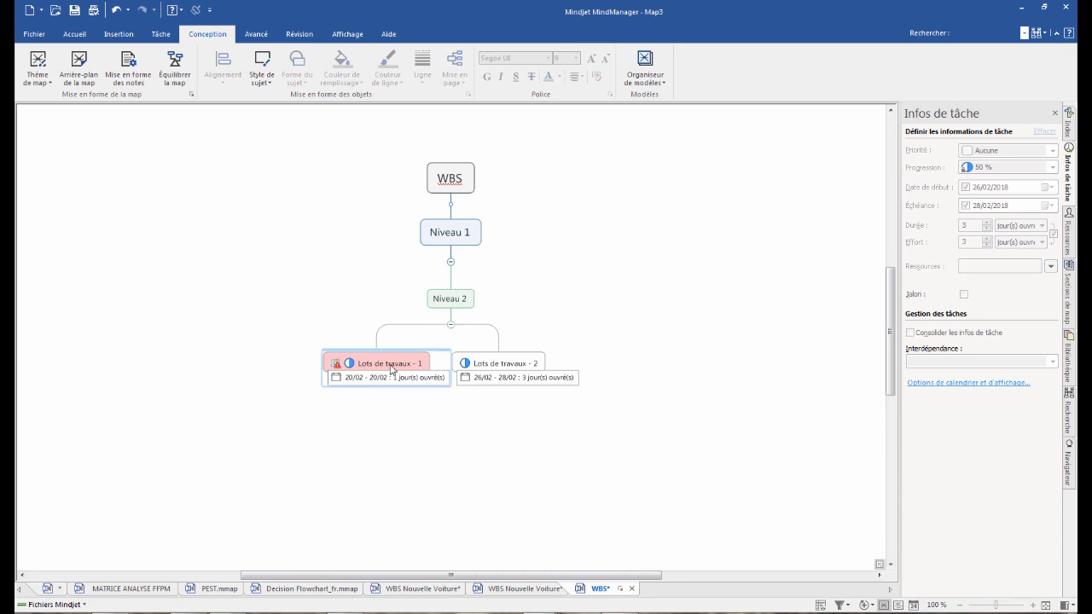
- Turn off the highlighting of overdue, at-risk and completed tasks in the map's calendar and display options
scroll(471, 444, "up", 1)
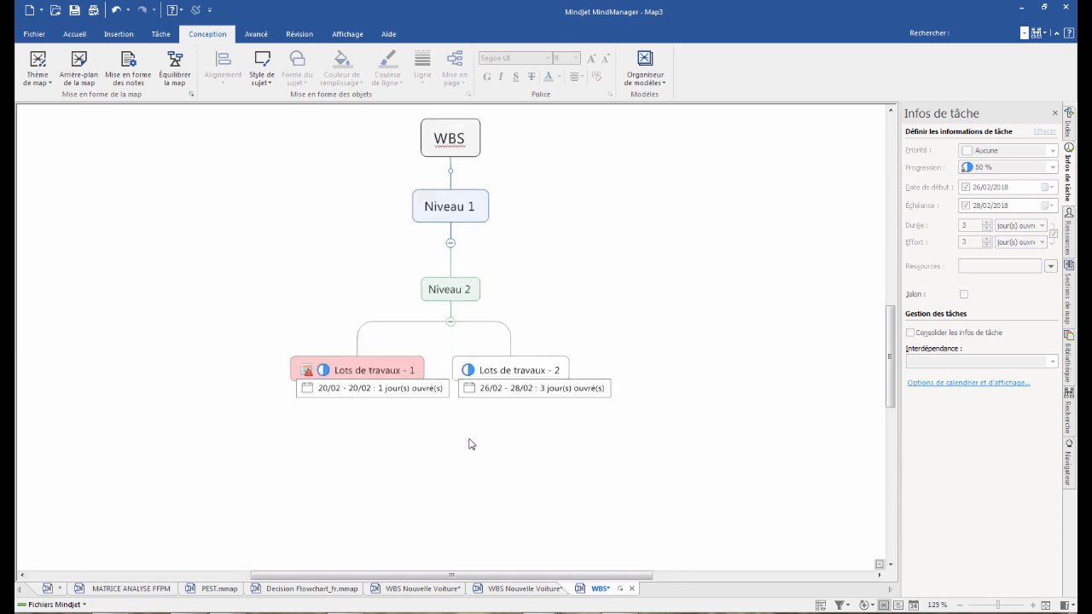
scroll(472, 445, "up", 2)
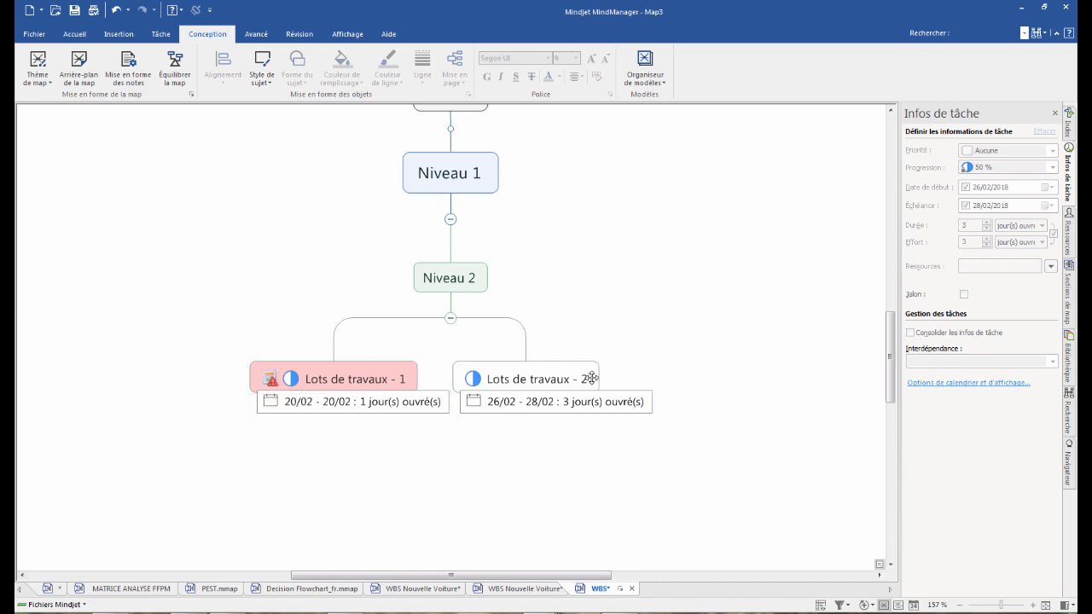
mouse_move(264, 385)
left_click(975, 383)
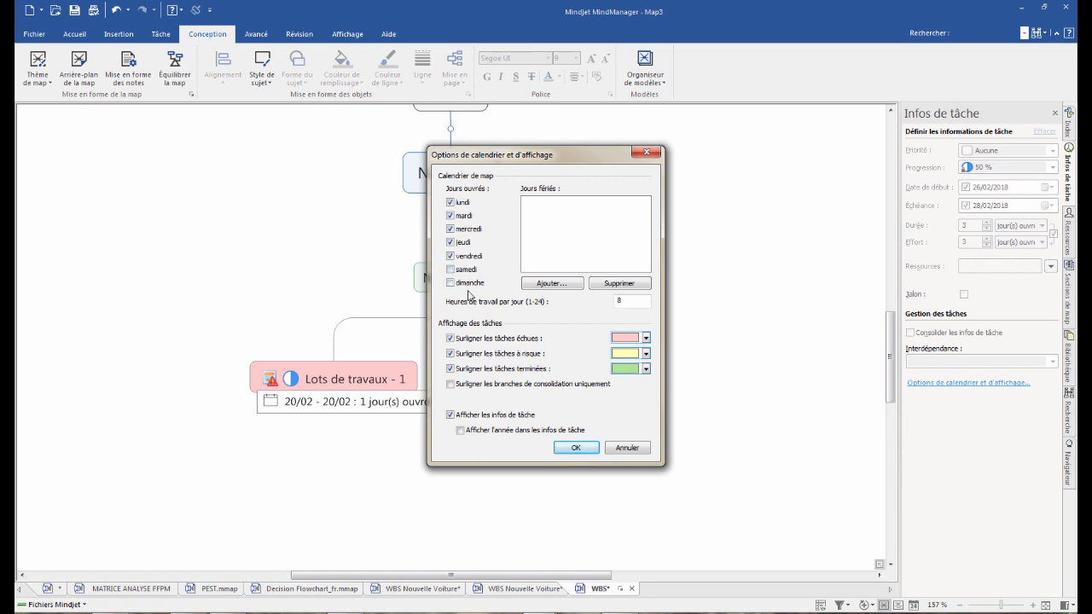
left_click(451, 339)
left_click(450, 353)
left_click(450, 368)
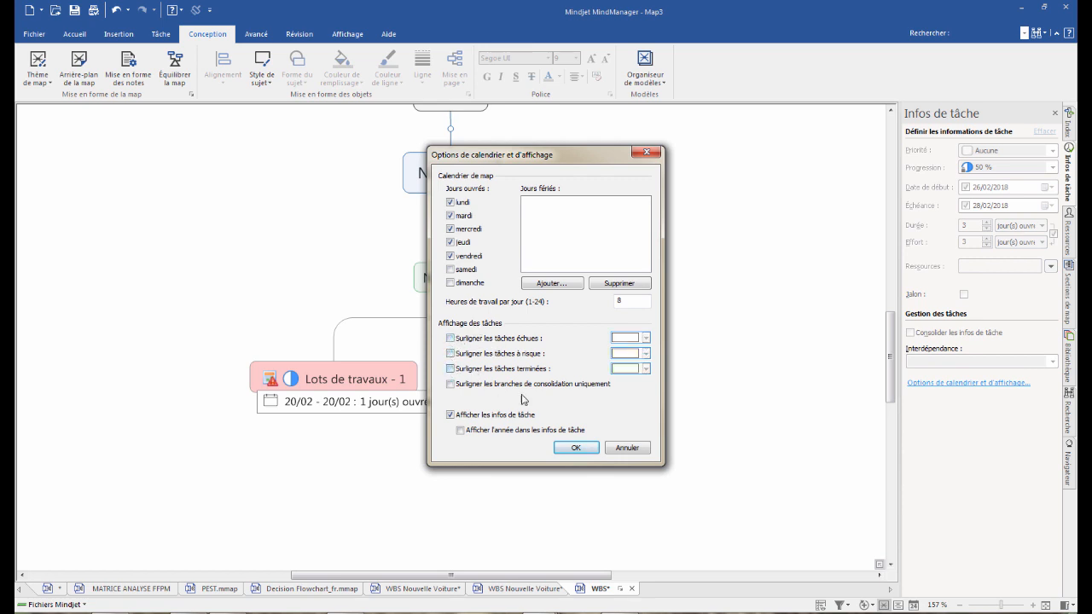
left_click(570, 449)
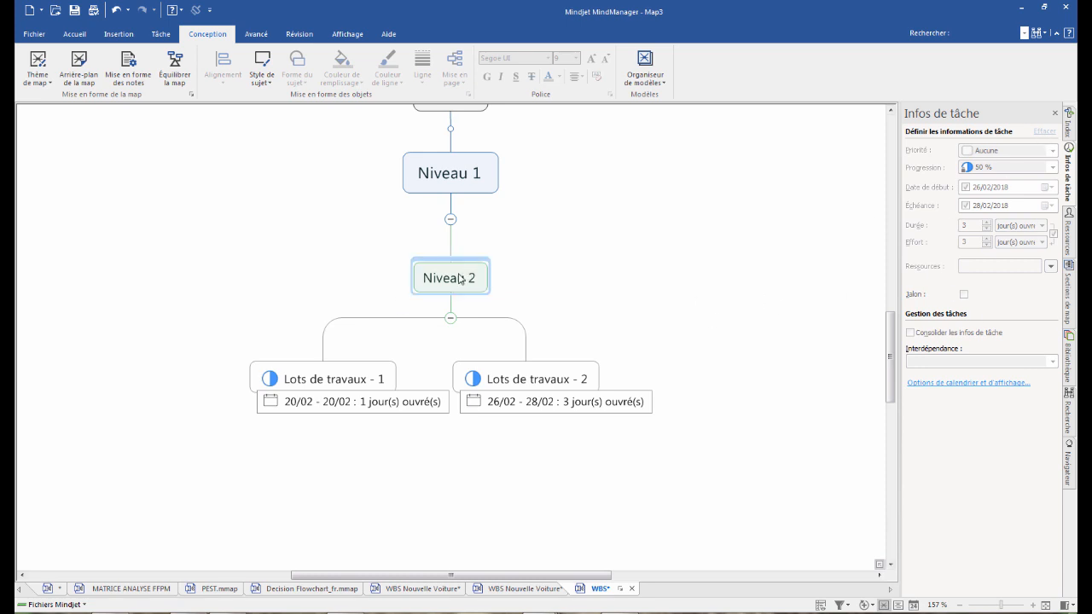
- Enable consolidation of task information on the "Niveau 1" topic
scroll(573, 268, "up", 2)
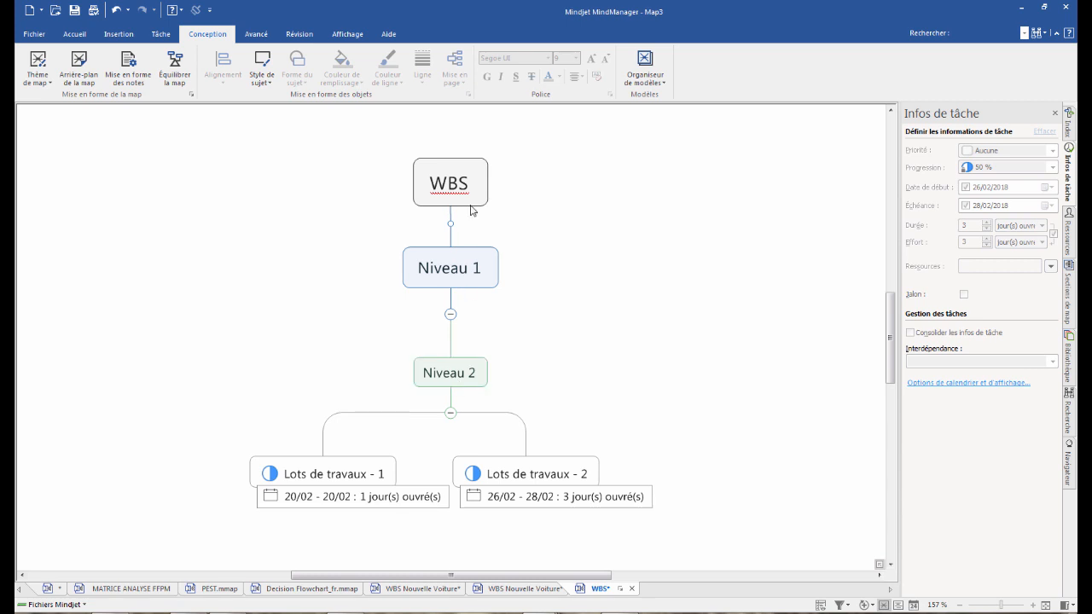
left_click(441, 266)
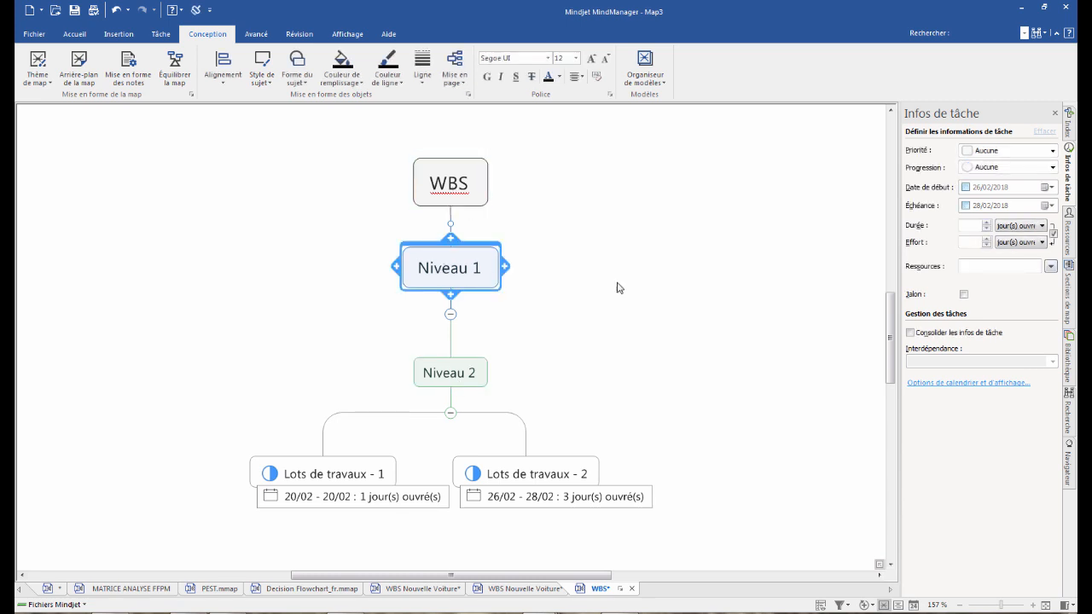
left_click(909, 332)
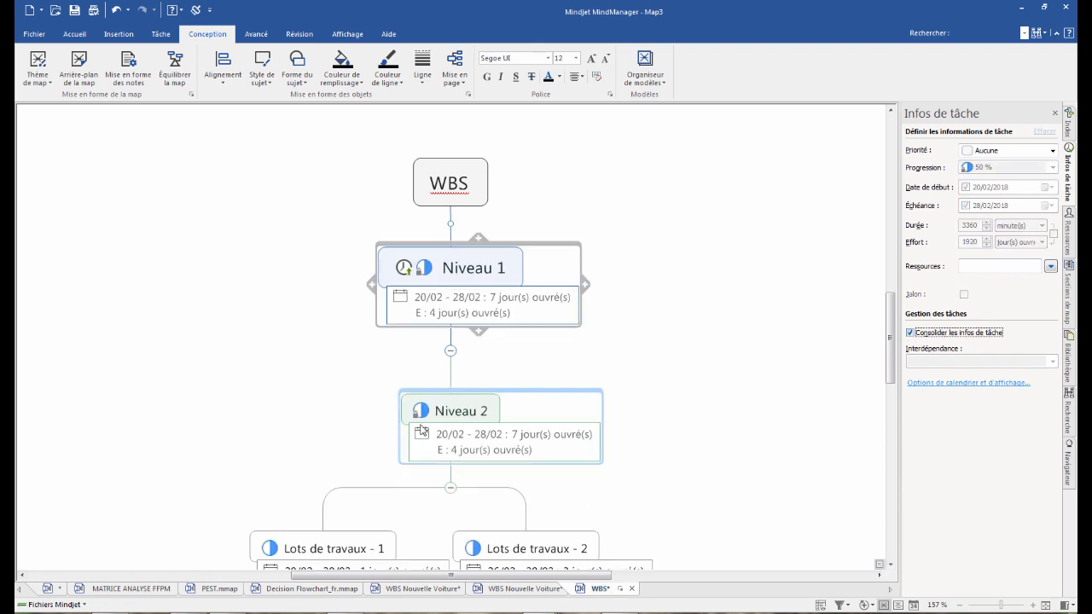
left_click(654, 348)
- Mark "Lots de travaux - 2" as 100 % complete
scroll(653, 349, "down", 2)
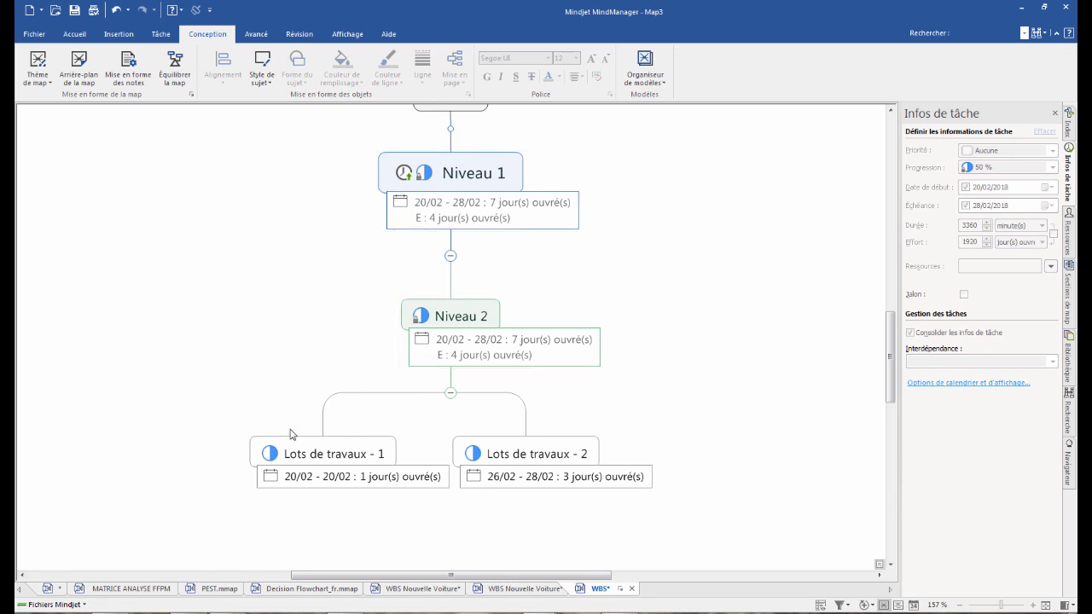
left_click(475, 454)
left_click(473, 455)
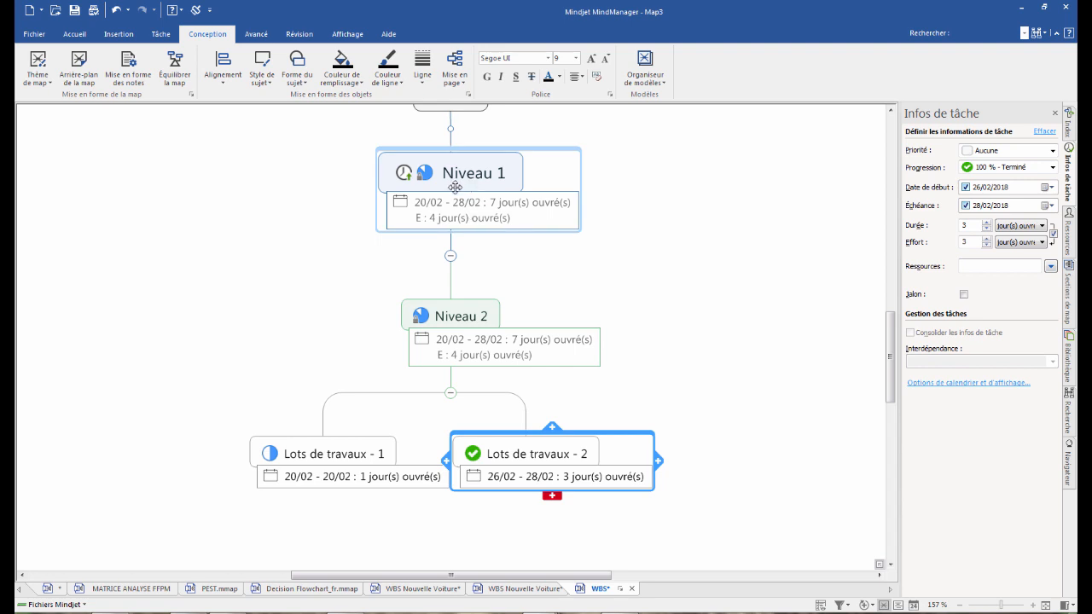
- Examine the consolidated progress of "Niveau 2" and the dates and duration of "Niveau 1", and close the task information
scroll(358, 226, "up", 4, "ctrl")
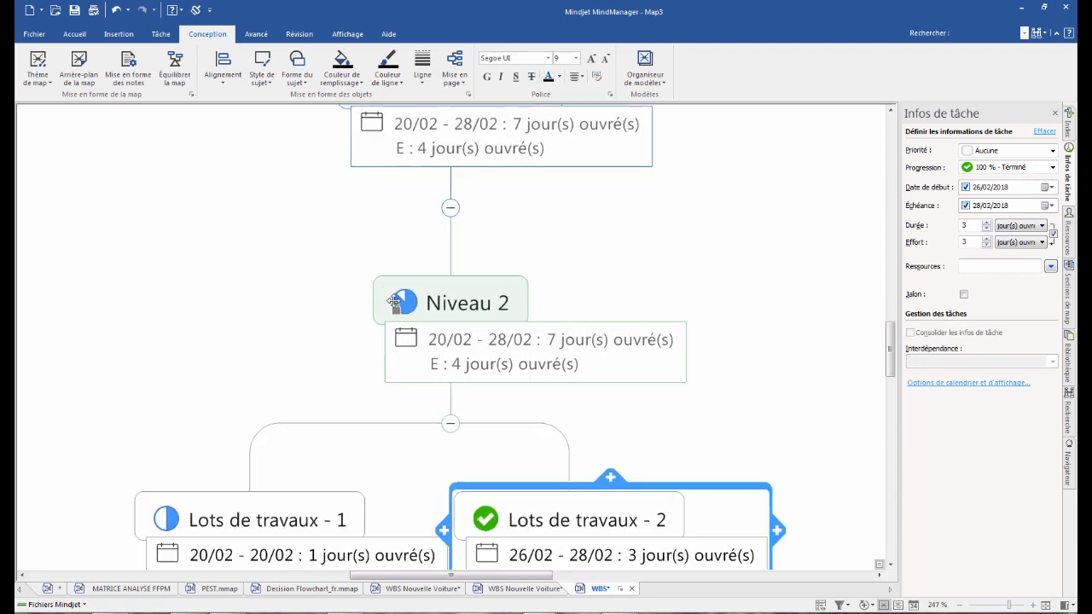
mouse_move(395, 315)
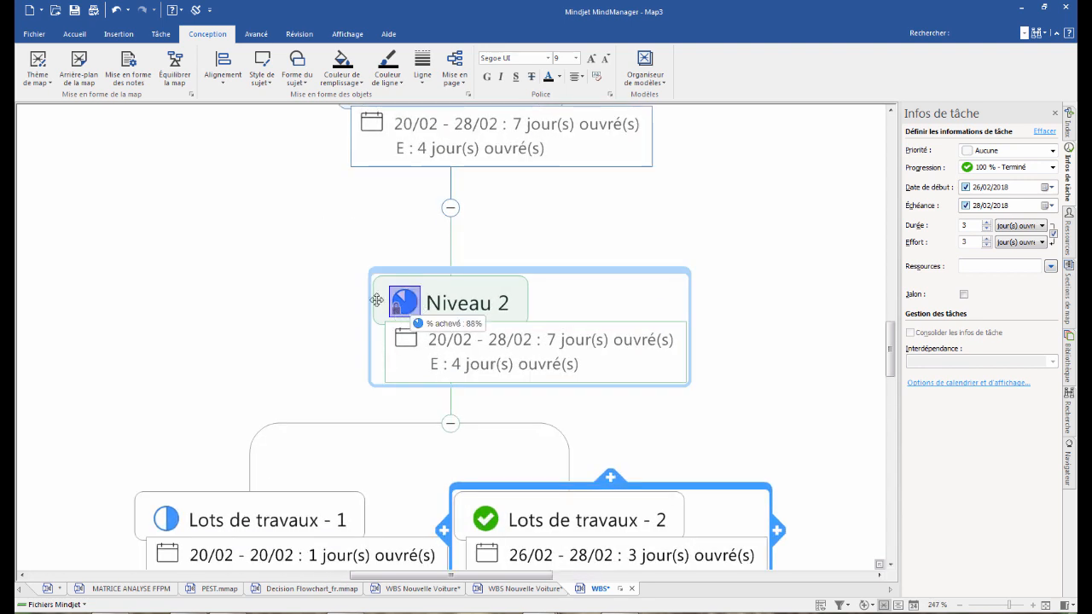
scroll(336, 258, "down", 4, "ctrl")
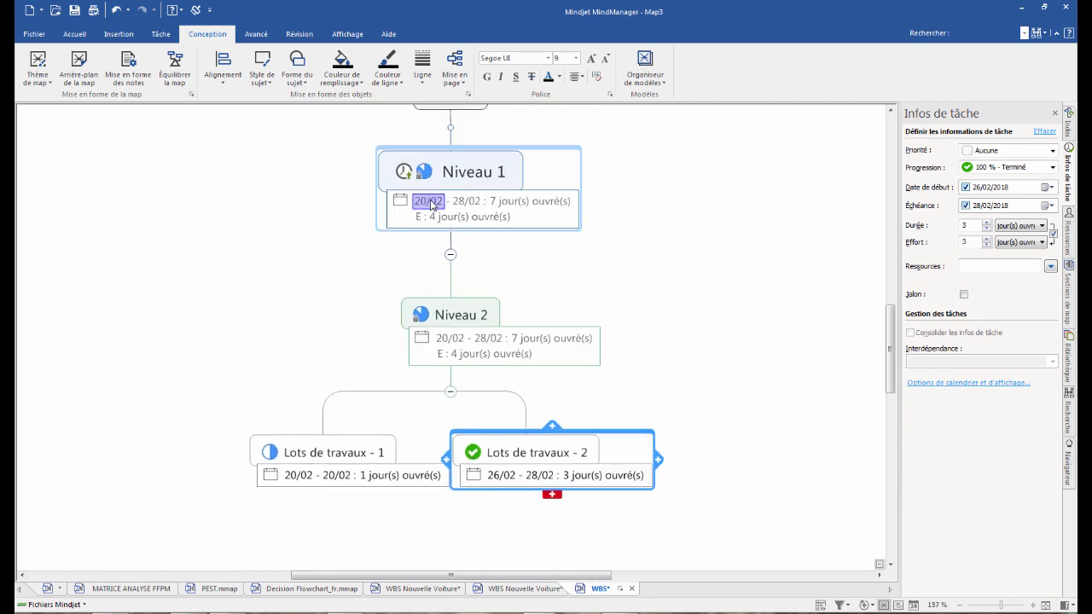
mouse_move(432, 203)
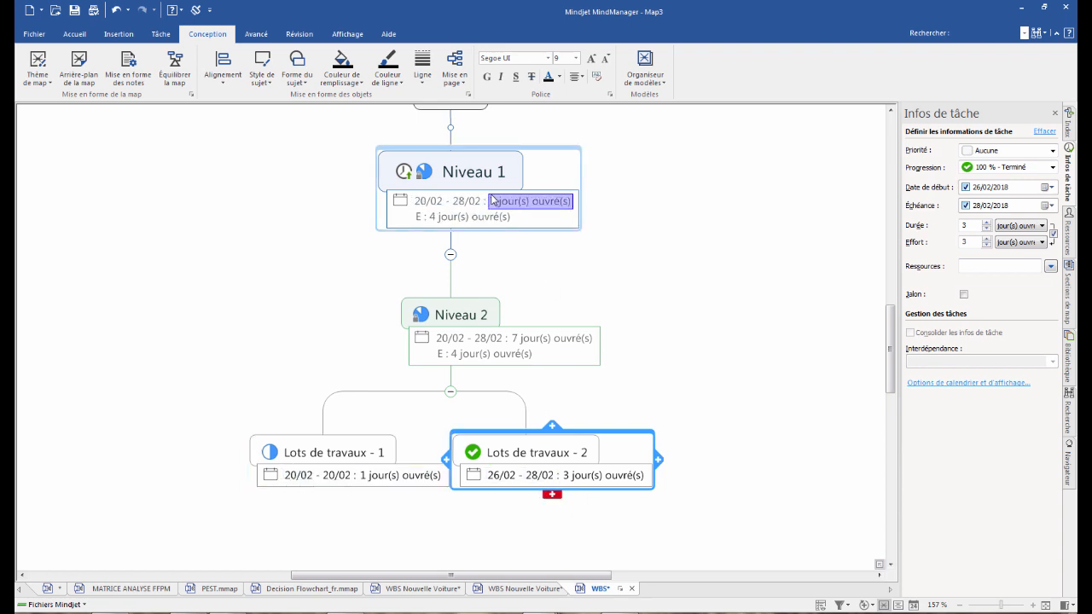
mouse_move(492, 198)
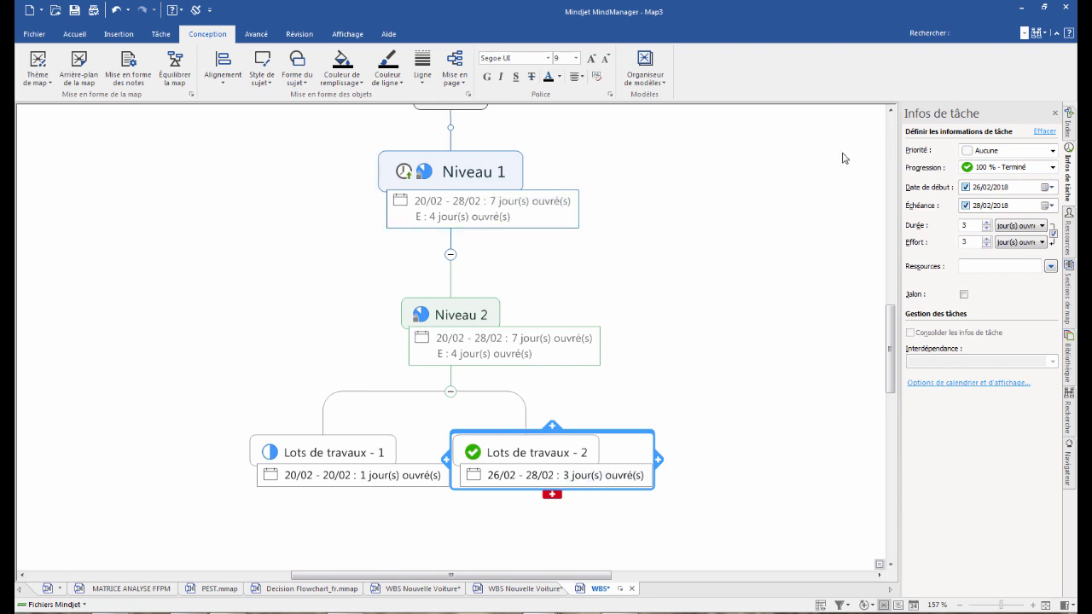
left_click(1055, 112)
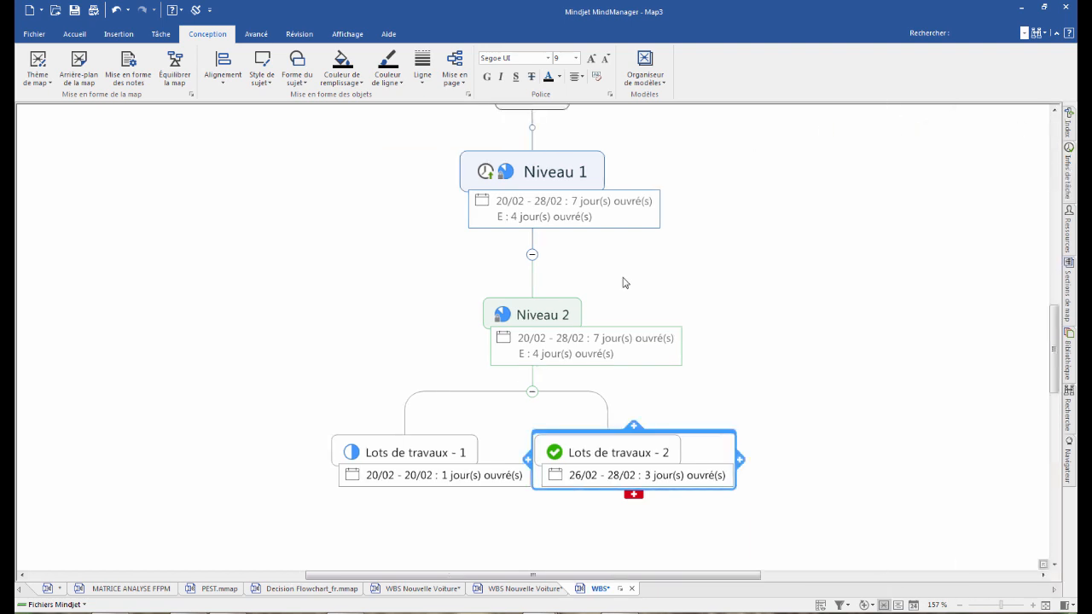
- Switch to the "WBS Nouvelle Voiture" map and redisplay the whole map instead of only the "Bloque moteur" branch
left_click(516, 589)
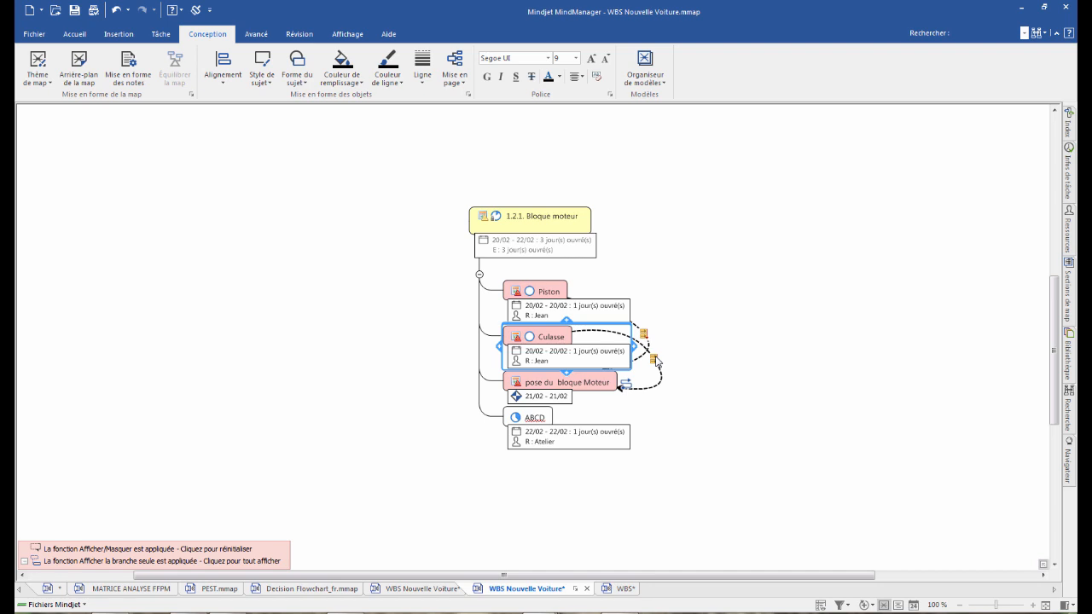
left_click(544, 222)
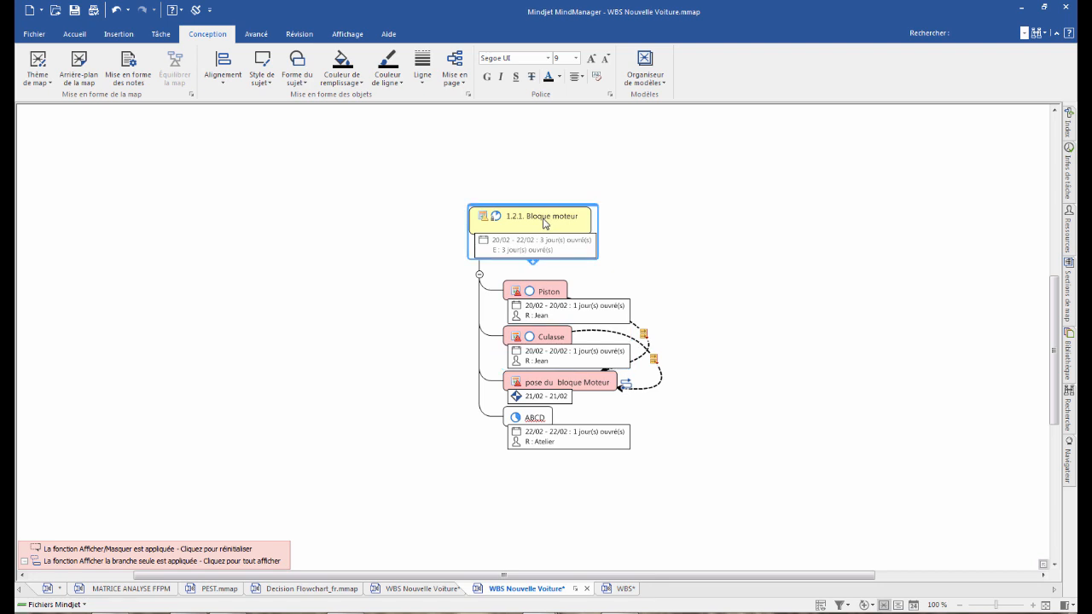
key("F4")
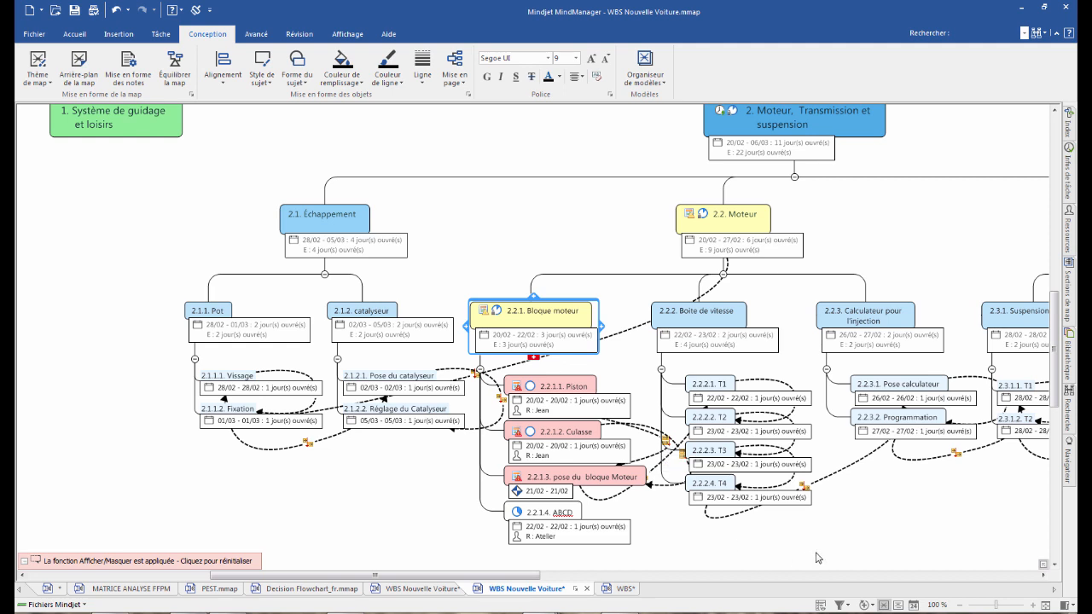
left_click(849, 542)
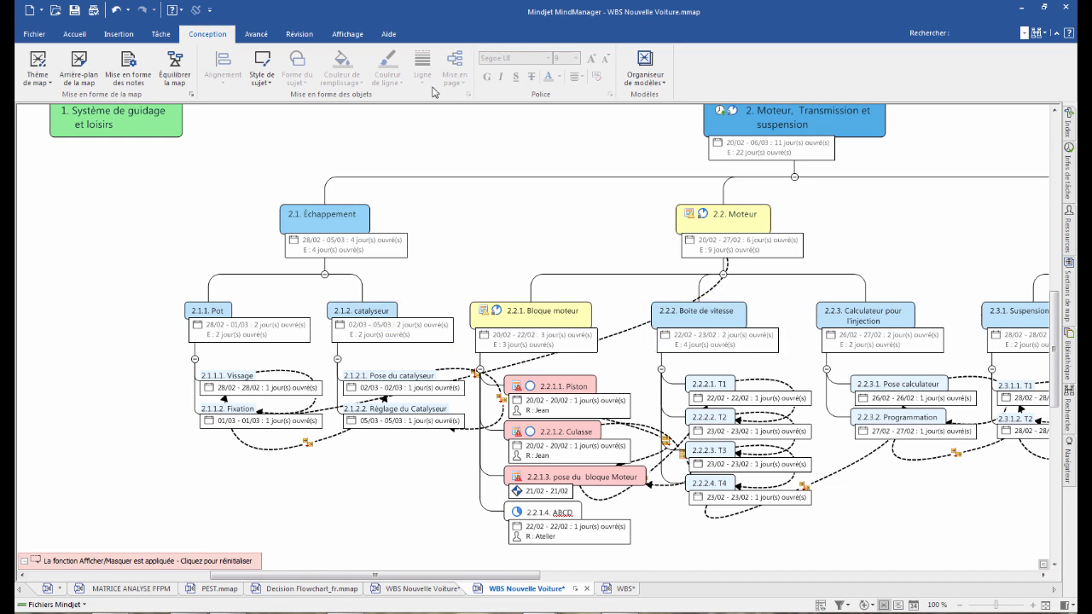
- Hide the relationship lines between the topics of the car WBS map
left_click(348, 35)
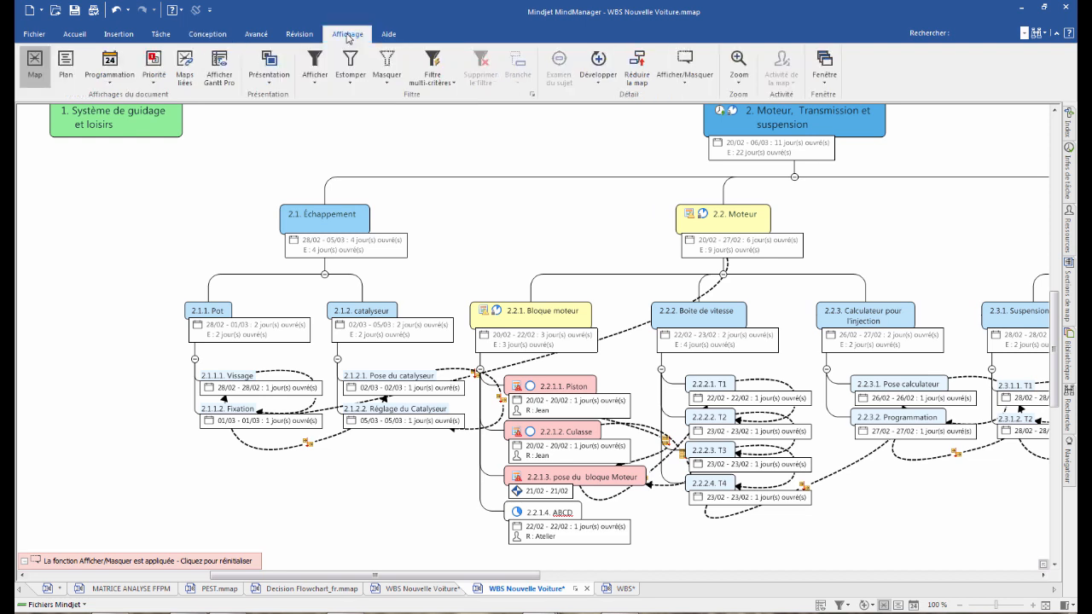
left_click(681, 81)
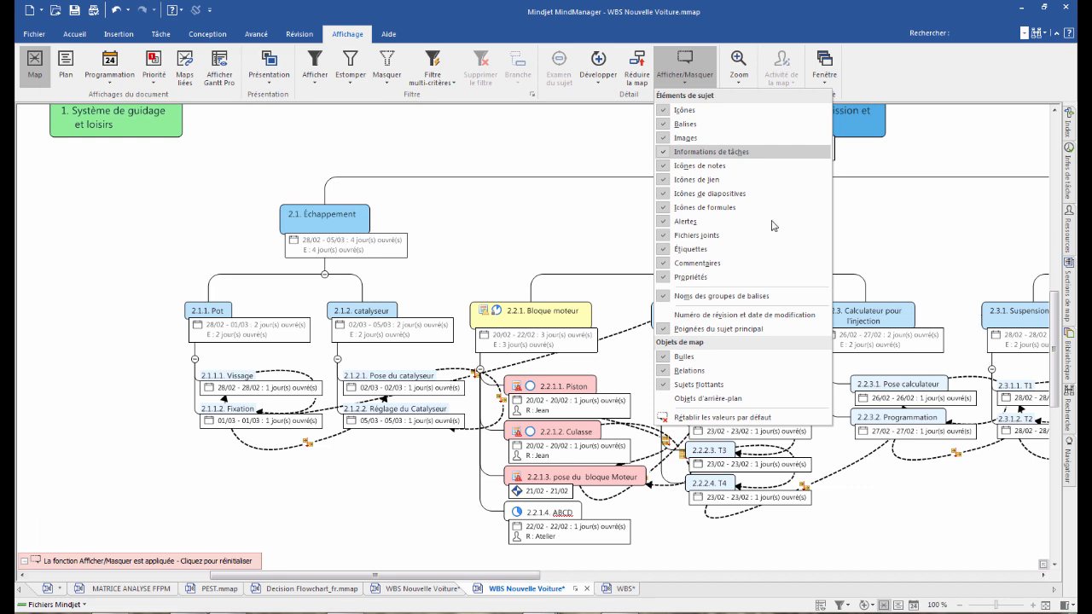
left_click(671, 371)
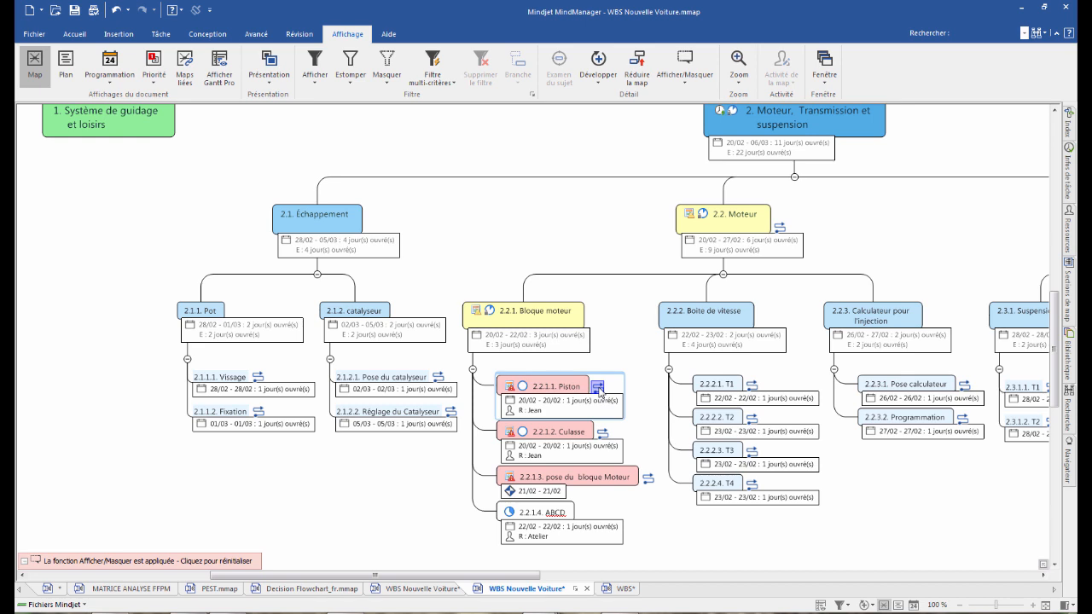
- Follow the dependency links from "Piston" to "pose du bloque Moteur" and on to "T1", and view the wider branch
left_click(598, 389)
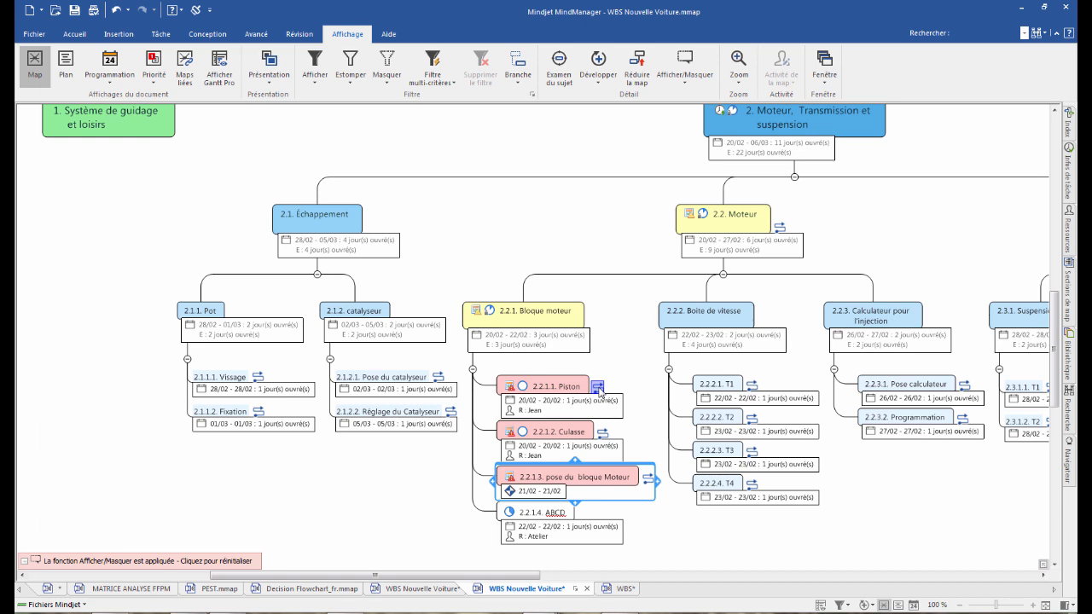
left_click(647, 480)
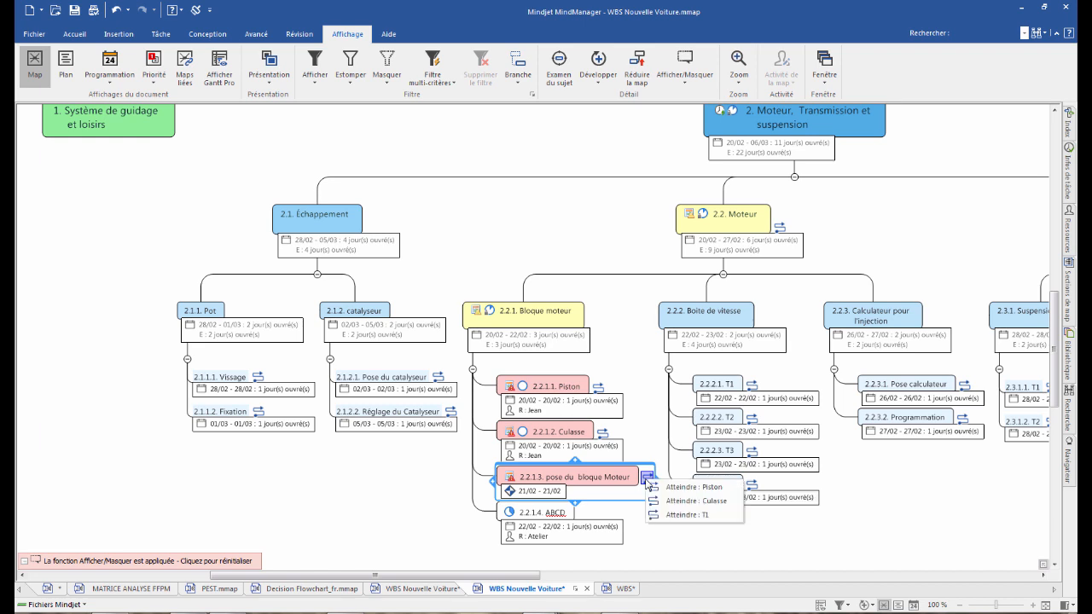
left_click(672, 515)
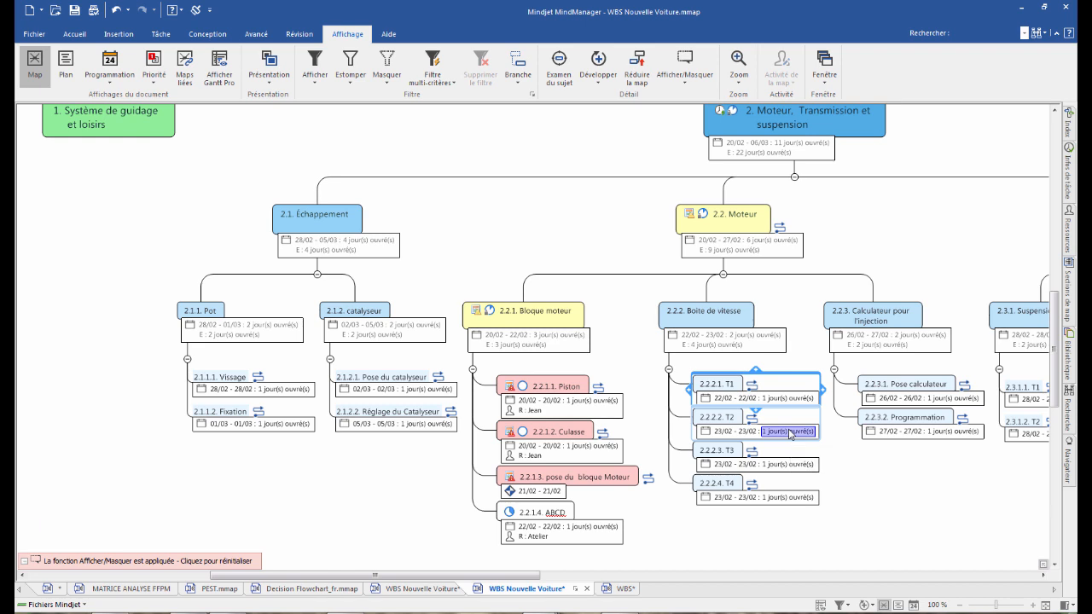
left_click_drag(497, 578, 573, 580)
scroll(502, 298, "down", 2)
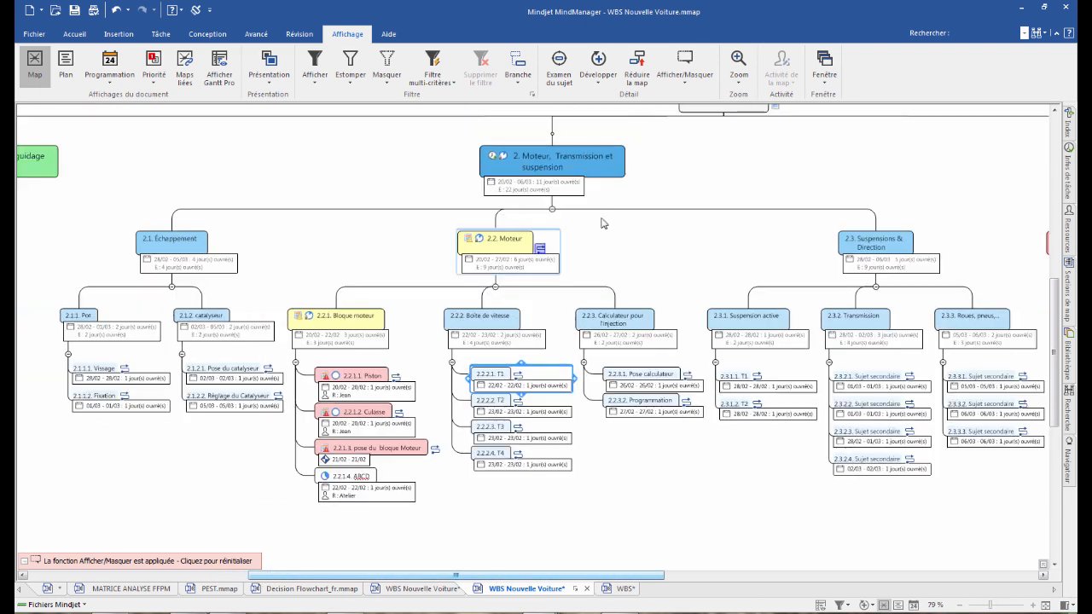
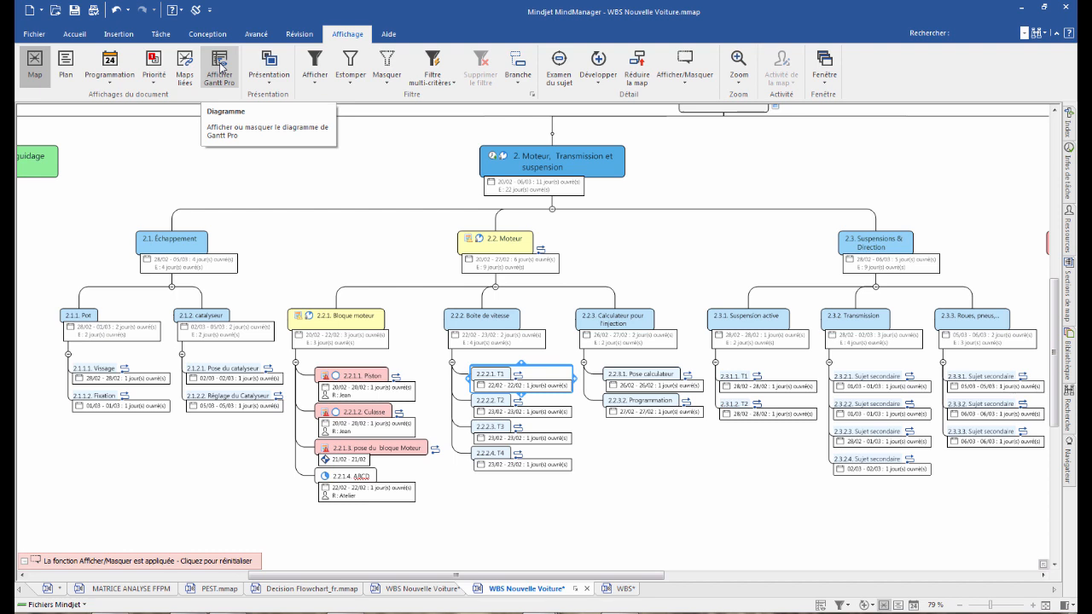
- Display the car project as a Gantt Pro chart in a maximized window
left_click(170, 35)
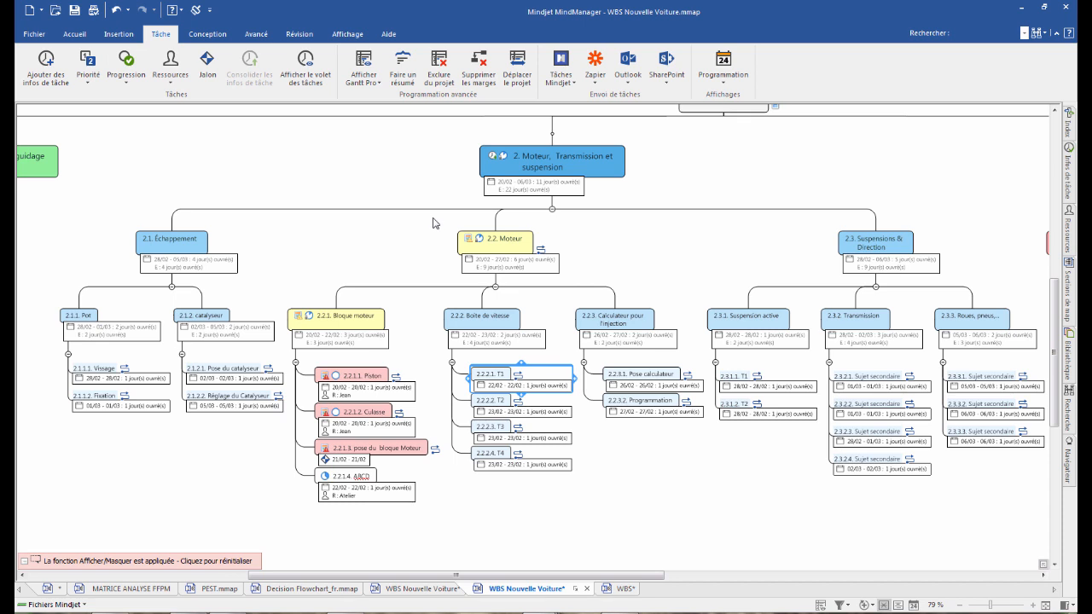
left_click(819, 606)
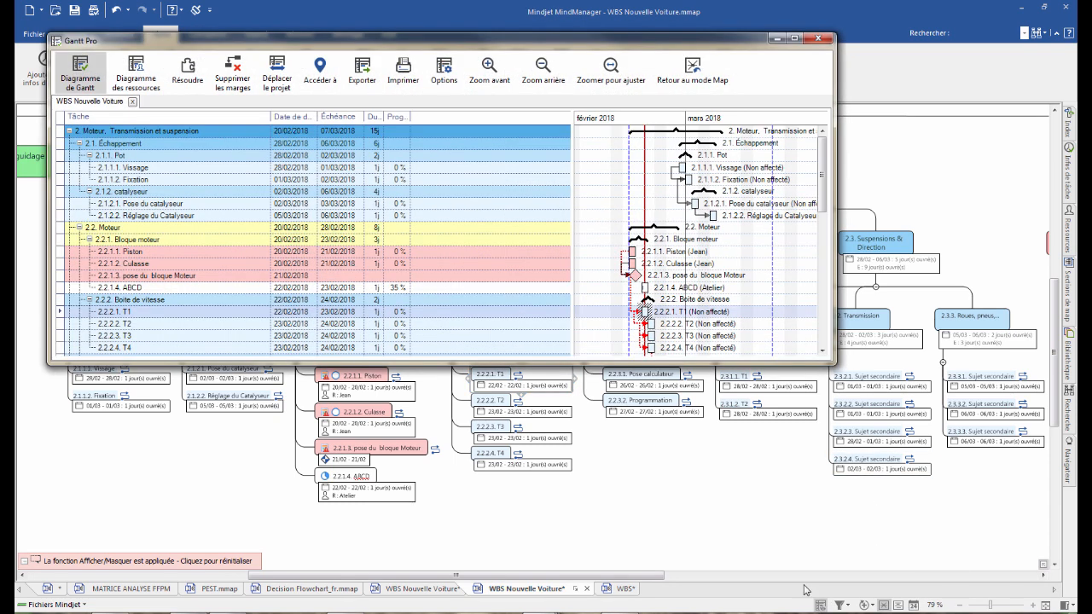
left_click(796, 40)
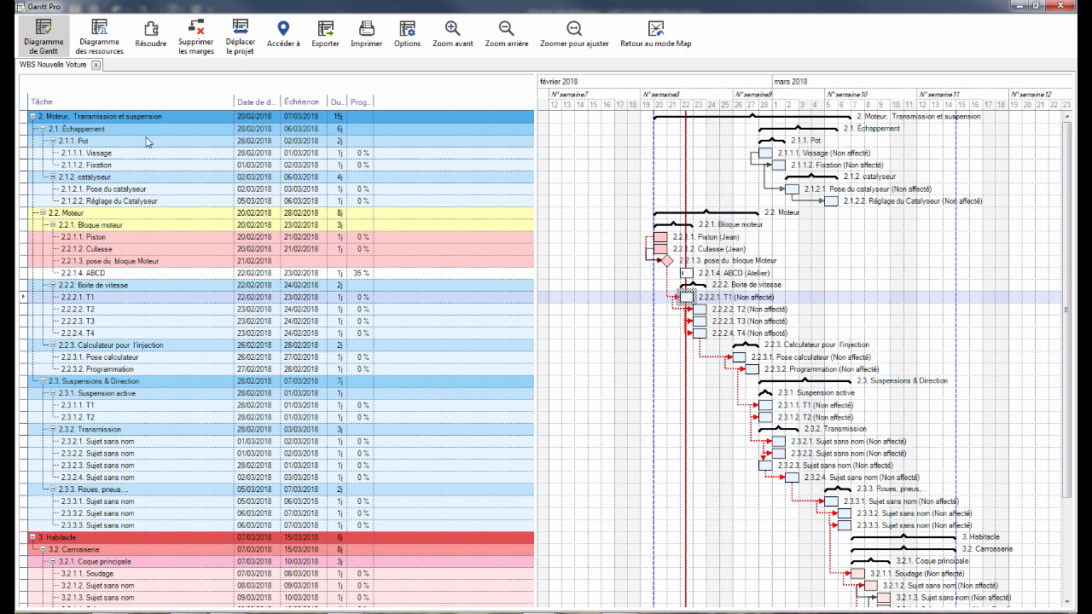
- Collapse the "Moteur, Transmission et suspension" and "Habitacle" branches with their subgroups in the Gantt task list
left_click(52, 177)
left_click(52, 141)
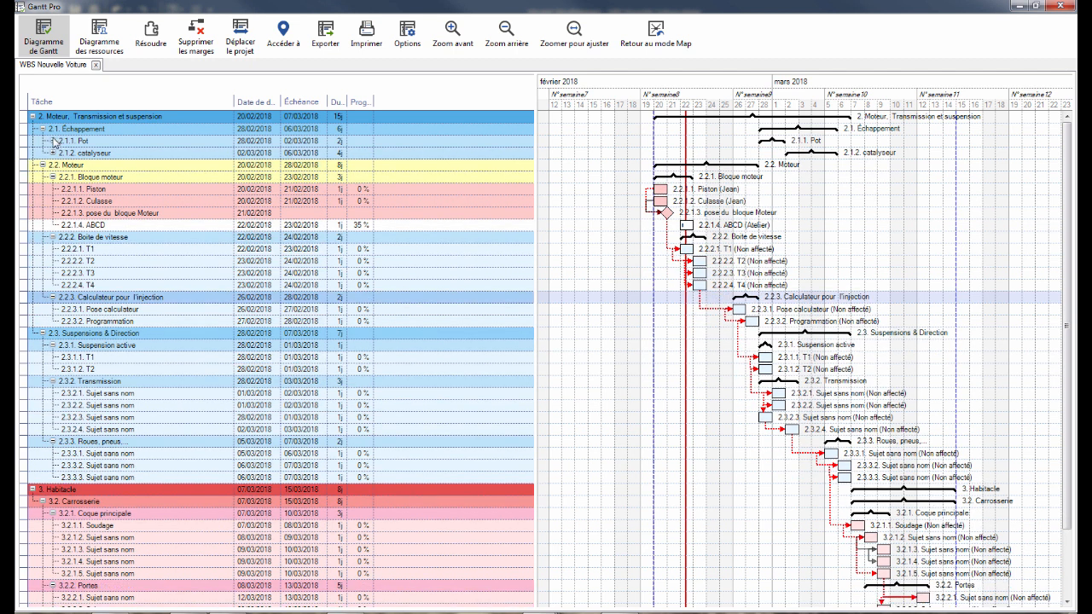
left_click(42, 129)
left_click(31, 117)
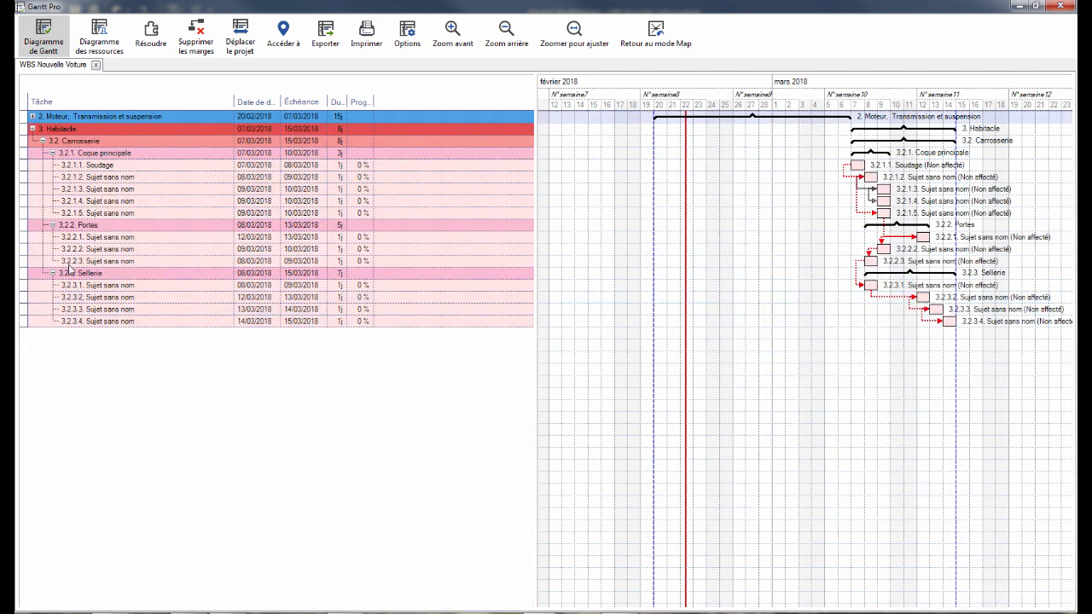
left_click(42, 141)
left_click(32, 129)
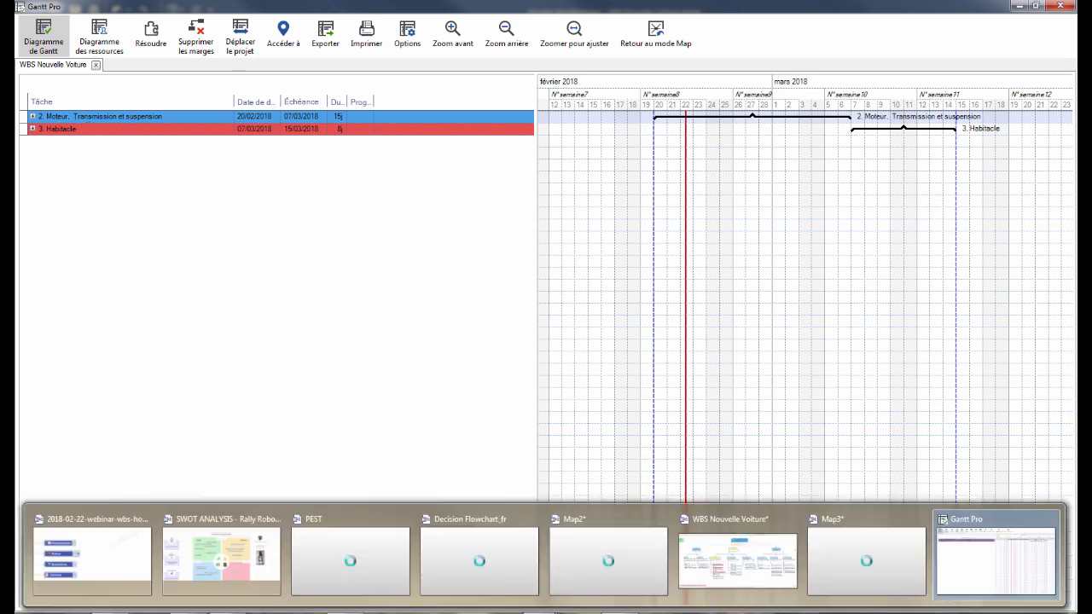
- Return to the car map and give "Système de guidage et loisirs" a start date of 26/02/2018 and due date of 28/02/2018
left_click(751, 580)
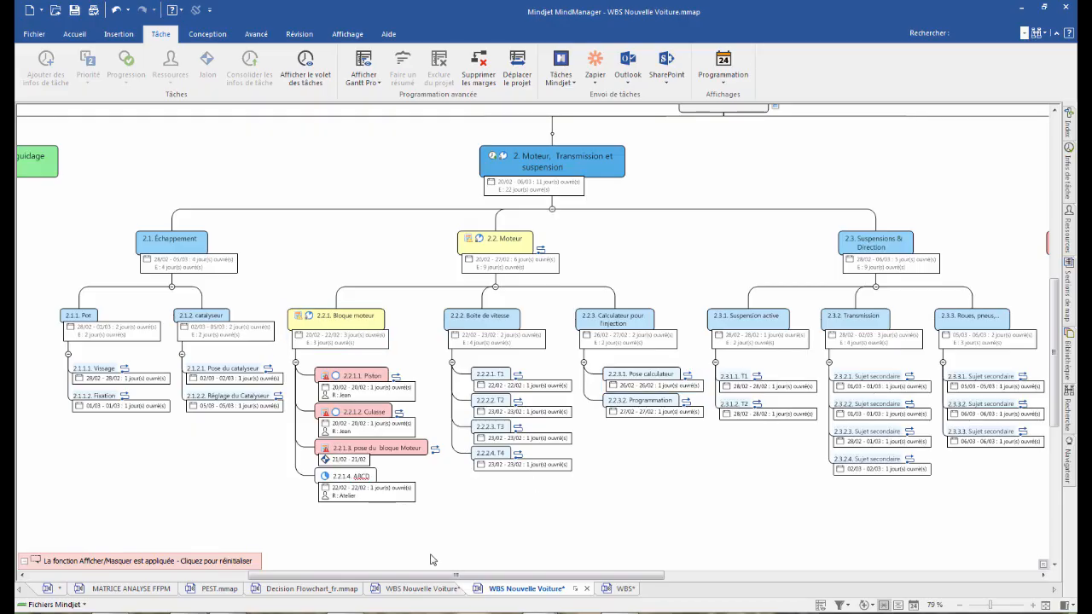
left_click_drag(440, 575, 304, 572)
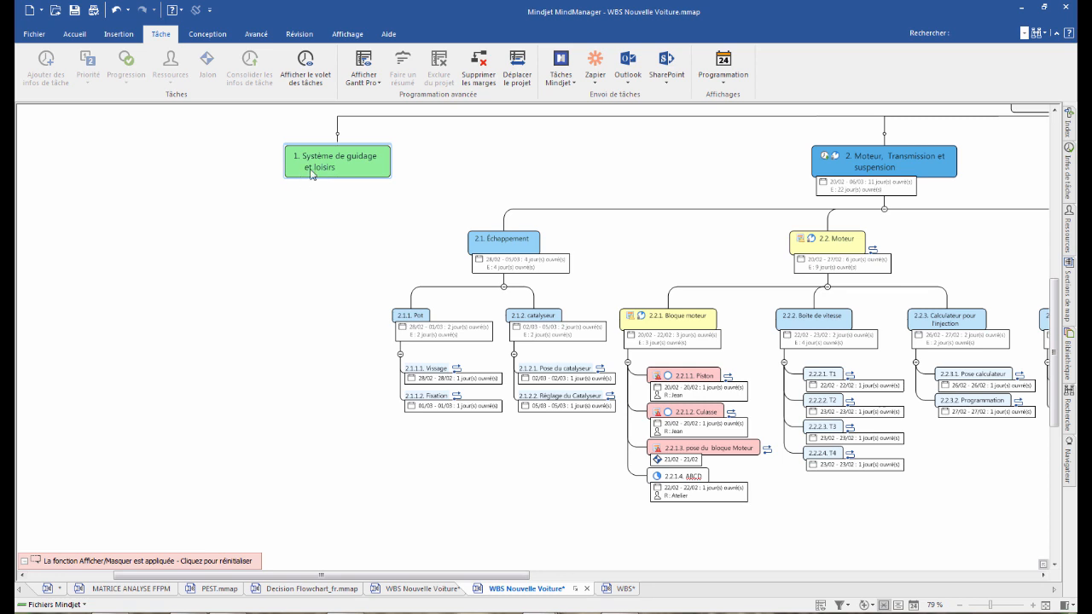
left_click(305, 170)
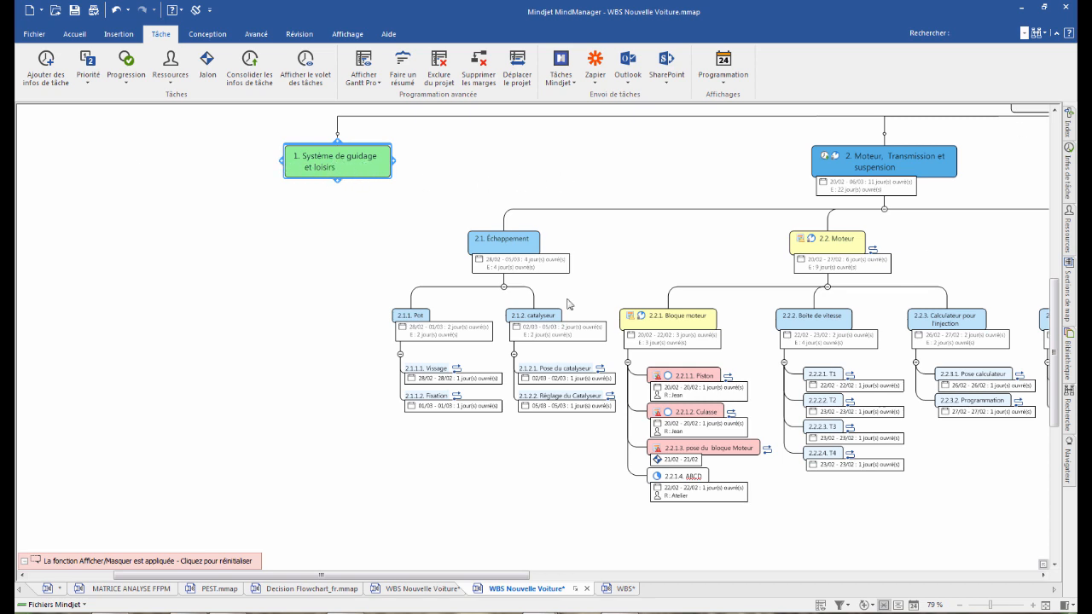
left_click(1073, 165)
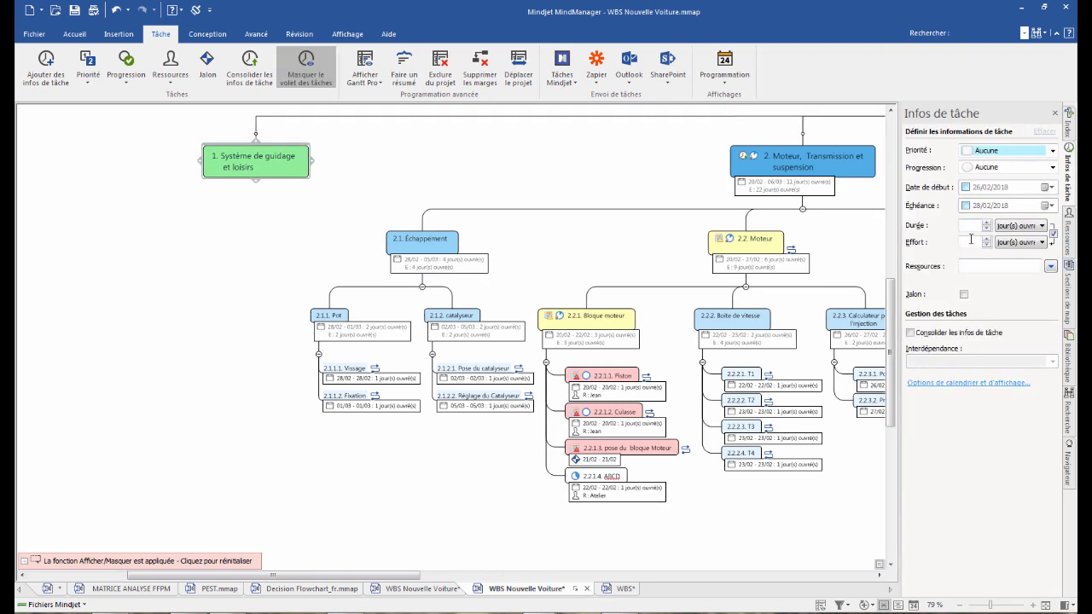
left_click(966, 187)
left_click(966, 206)
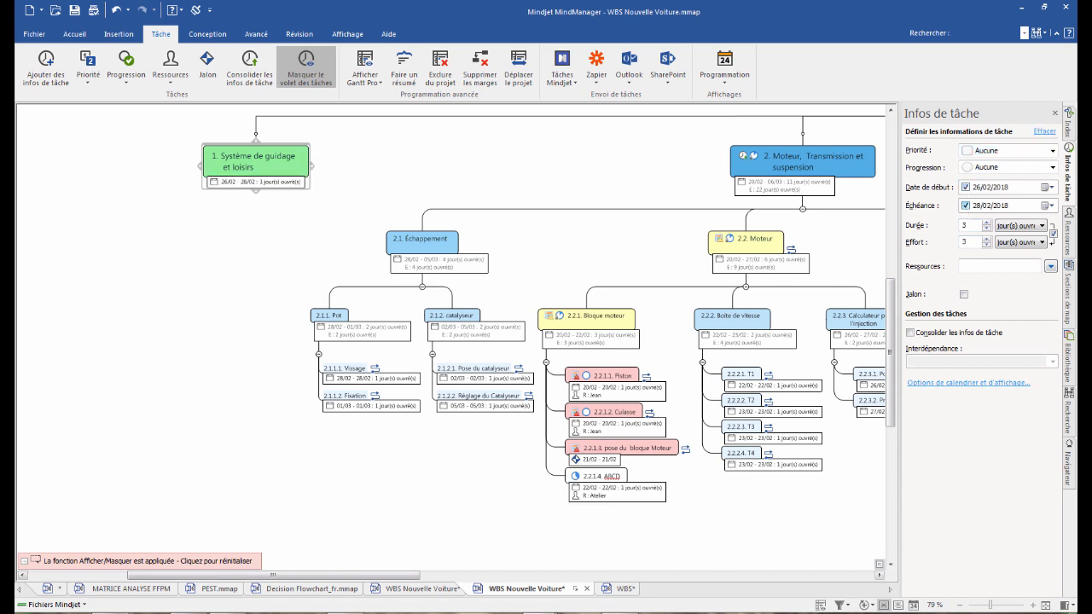
- Examine the "Système de guidage et loisirs" bar and the expanded "Moteur" branch in the Gantt chart, and return to the map without task information
left_click(822, 606)
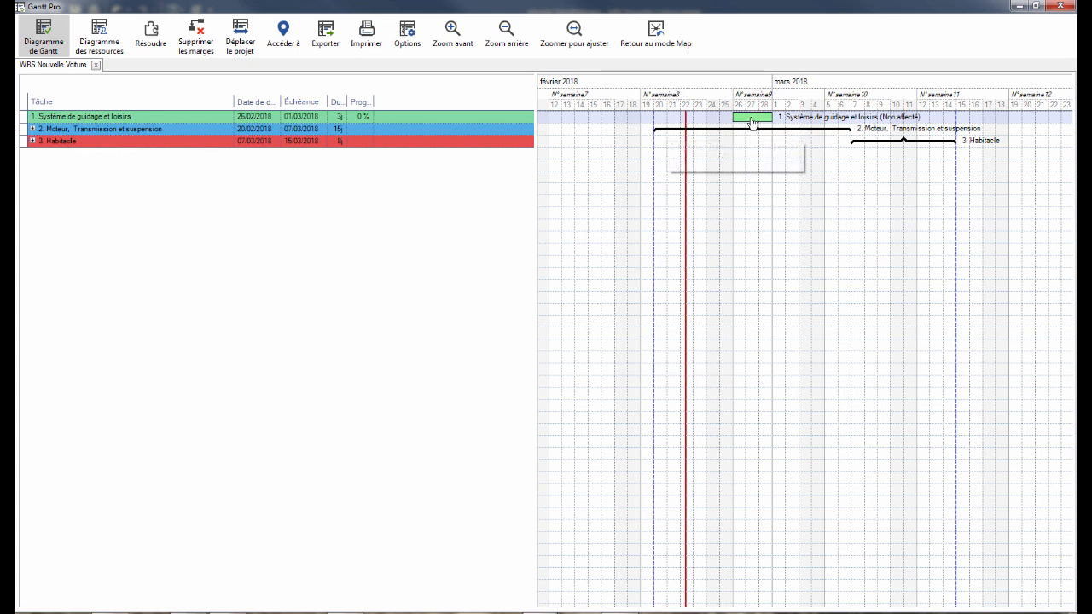
mouse_move(751, 123)
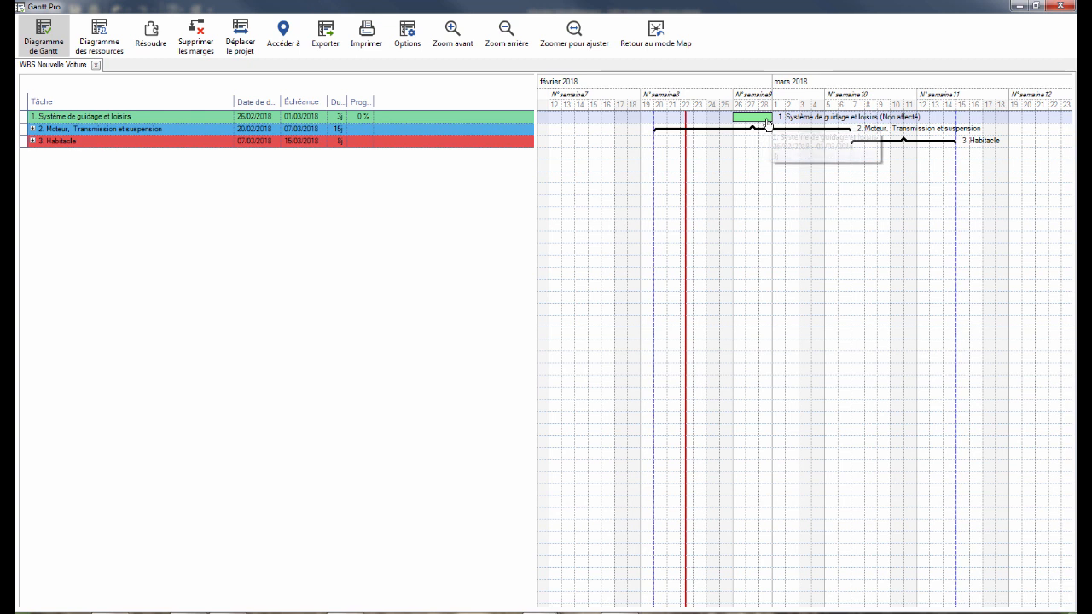
left_click(32, 130)
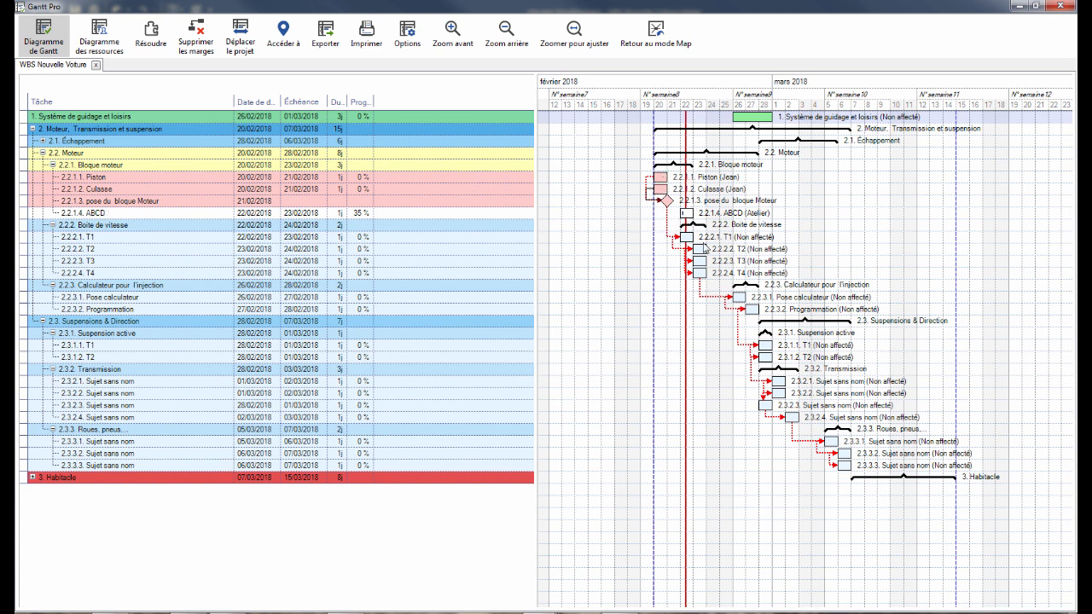
scroll(744, 246, "up", 2)
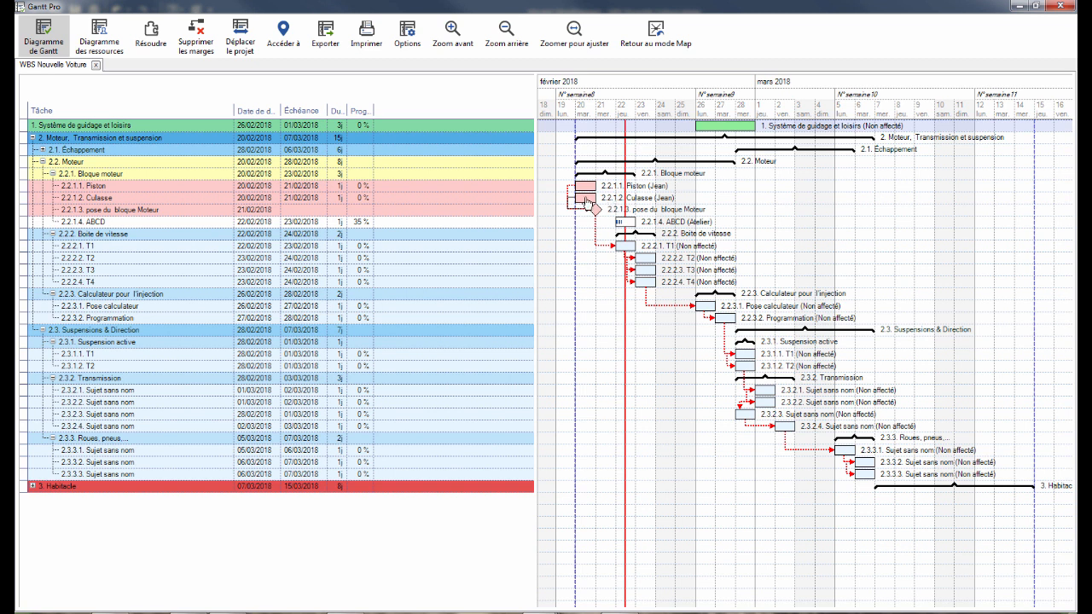
mouse_move(586, 201)
left_click(1018, 9)
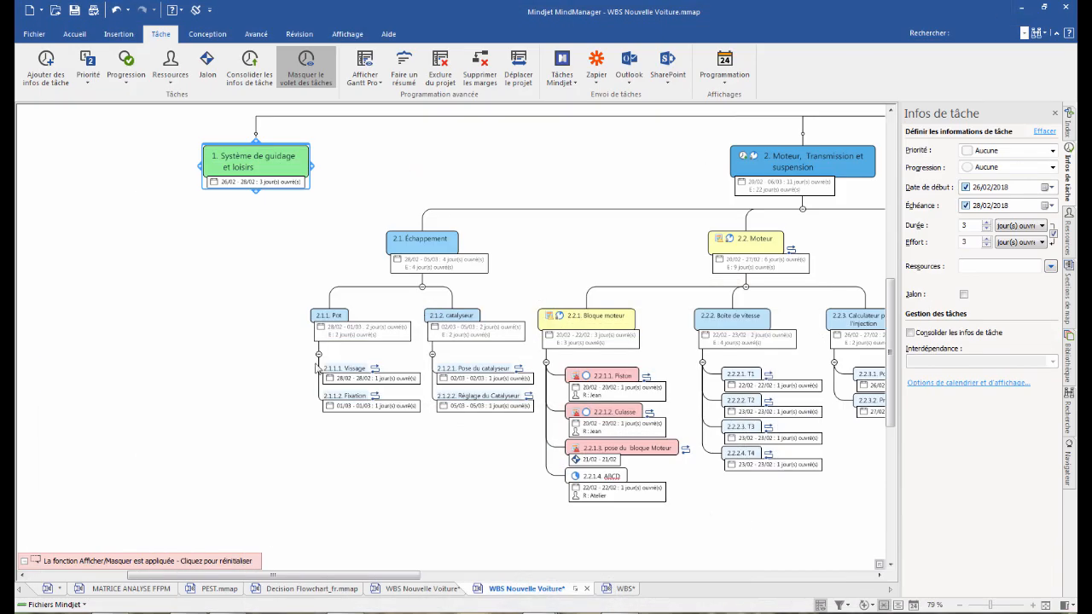
left_click(1055, 112)
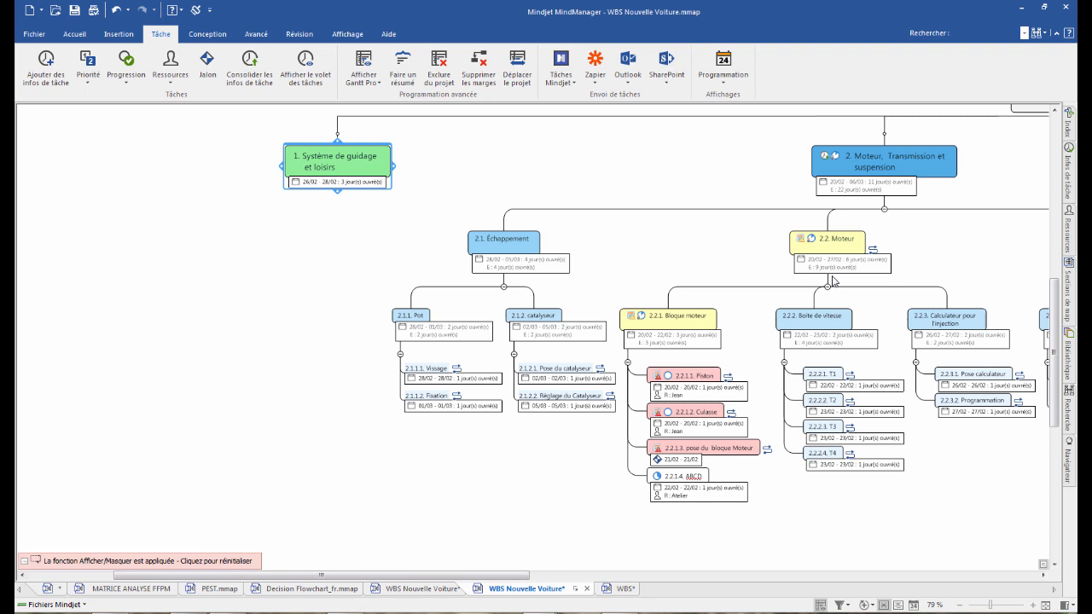
- In the WBS map, number the topics 3 levels deep with the 1.1.1.1.1 structure, leaving the level 1 label empty
left_click(623, 589)
scroll(682, 251, "down", 3)
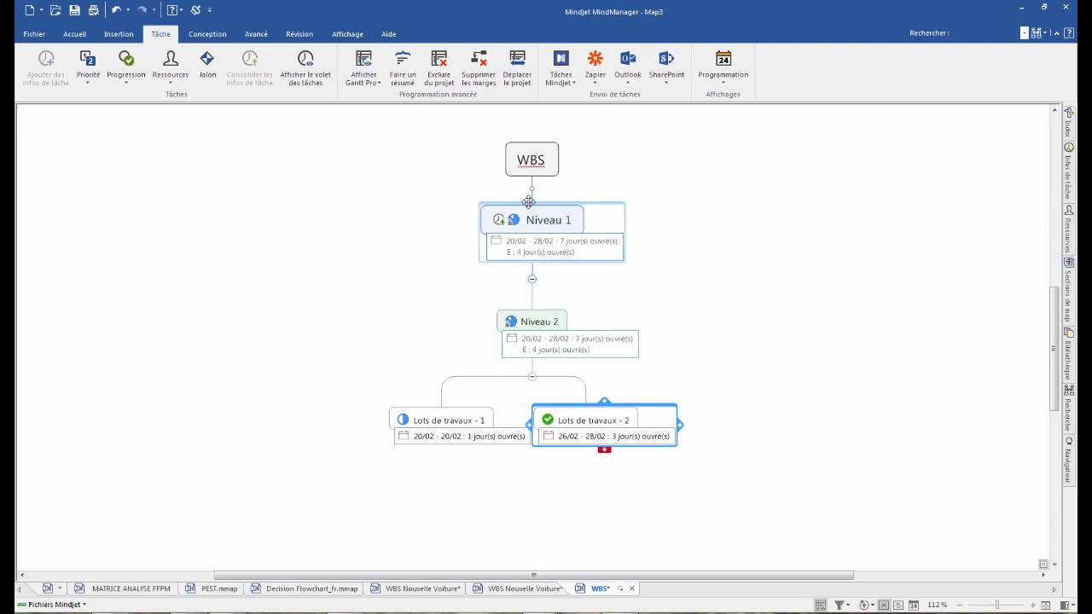
left_click(533, 167)
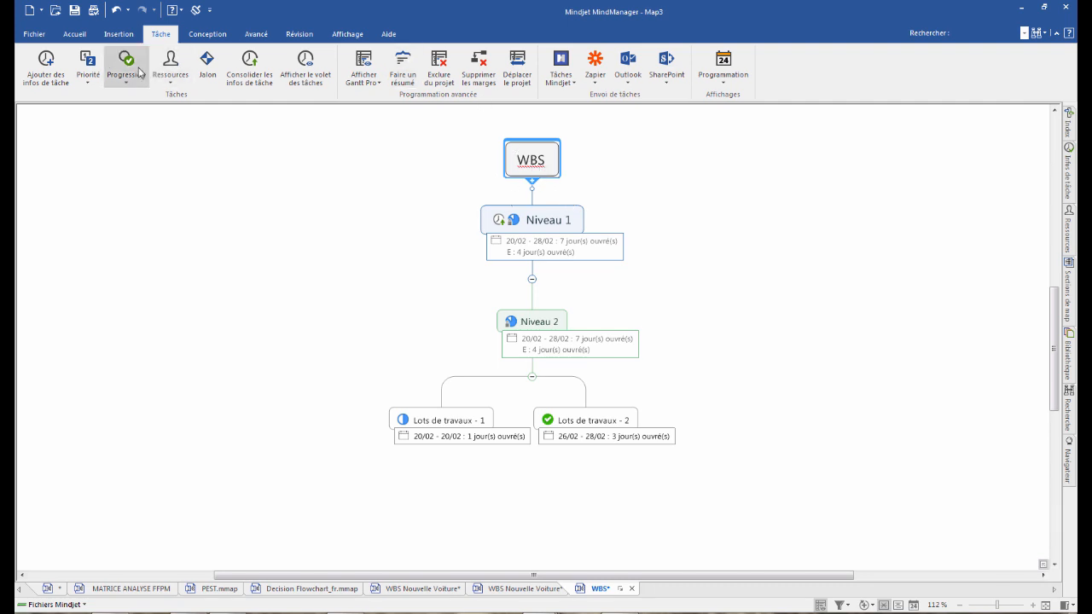
left_click(118, 34)
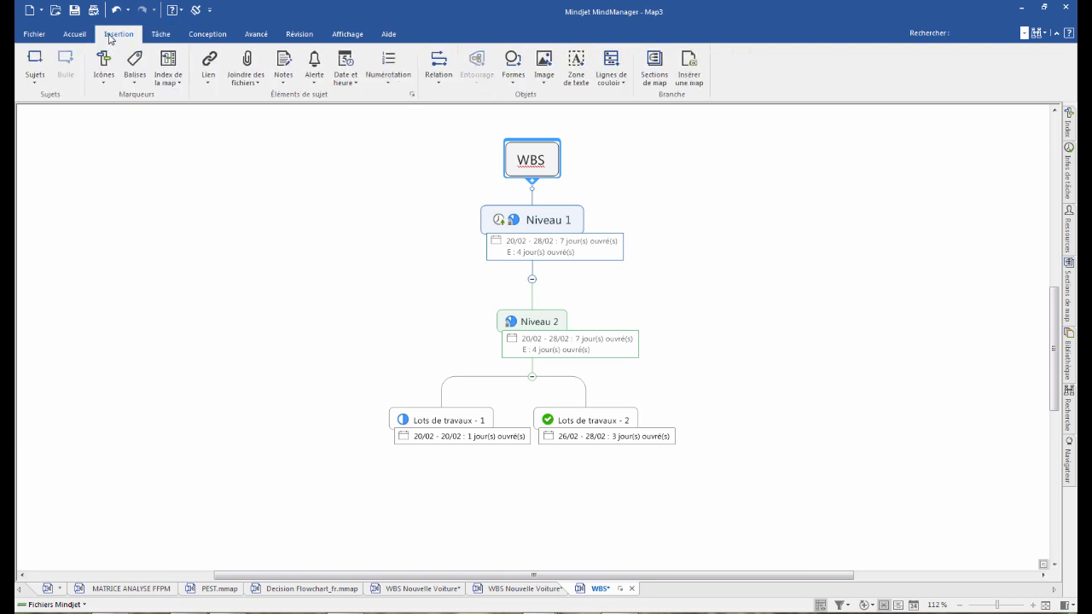
left_click(390, 83)
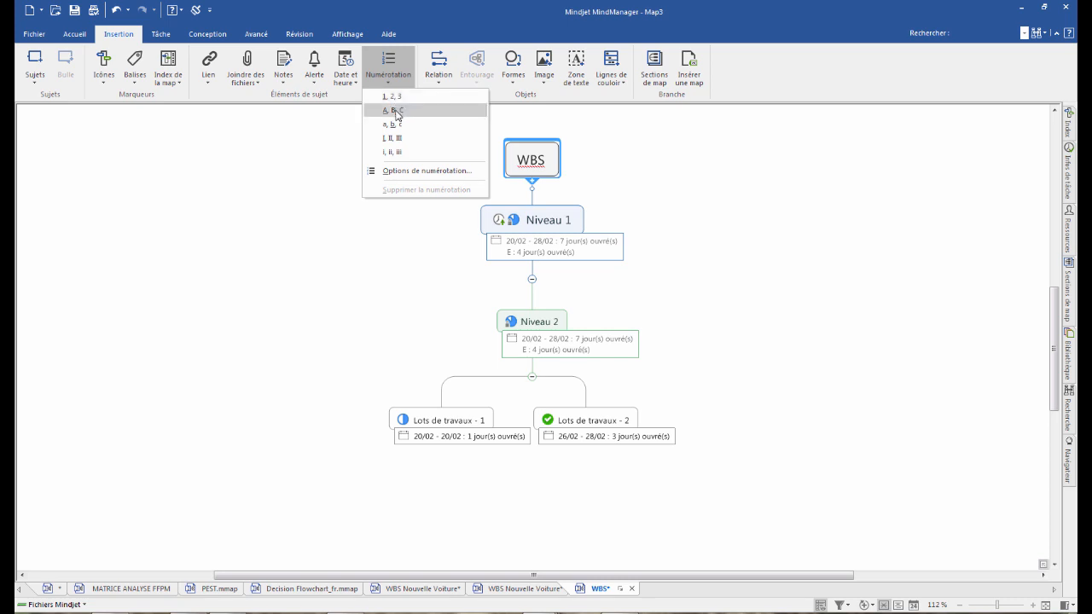
left_click(397, 173)
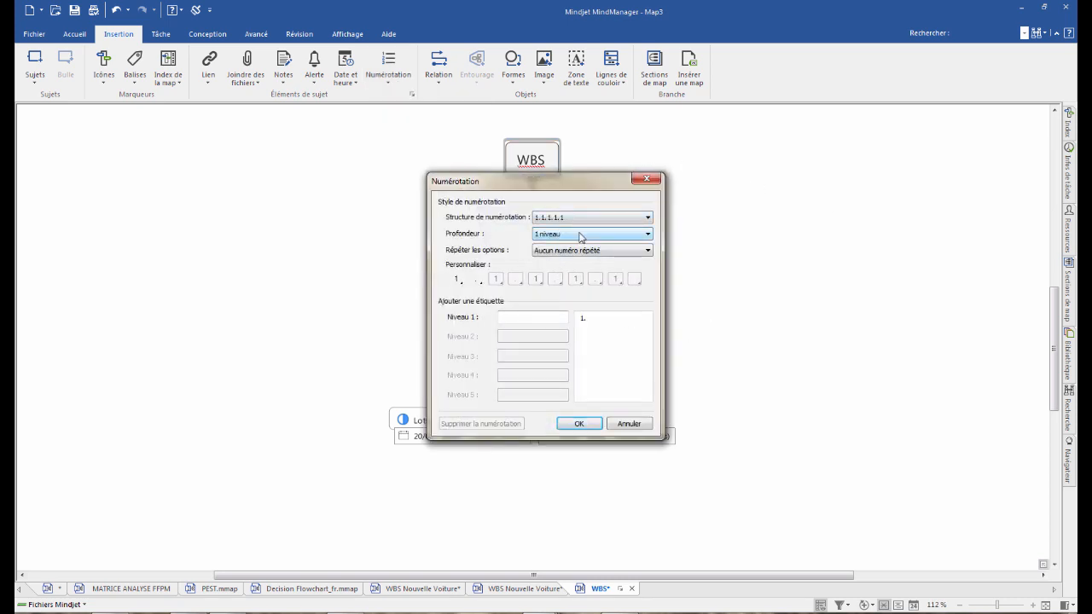
left_click(639, 236)
left_click(597, 255)
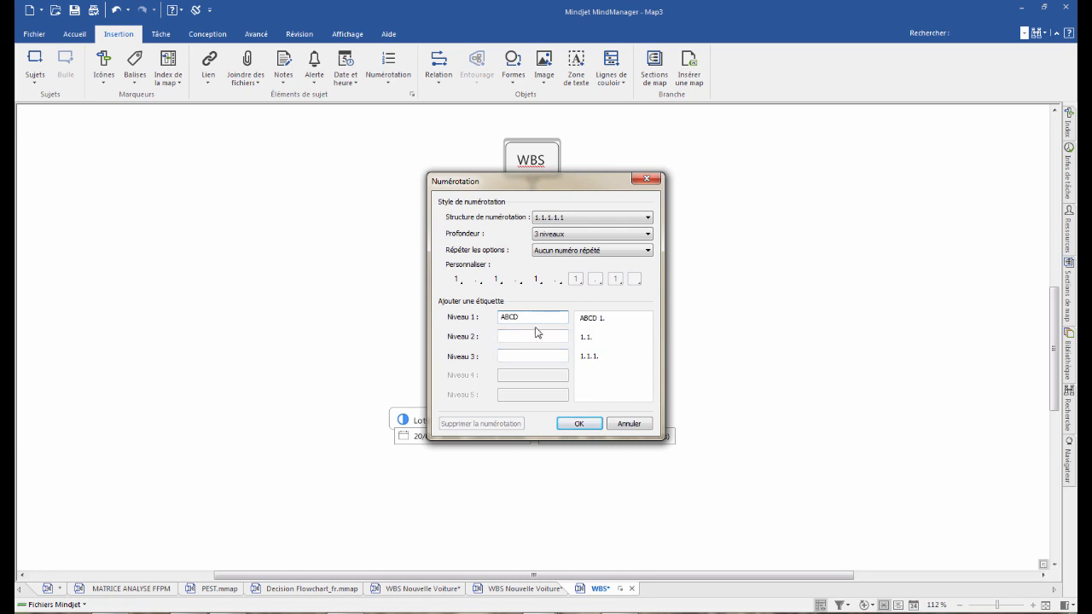
double_click(526, 316)
key("BackSpace")
left_click(570, 424)
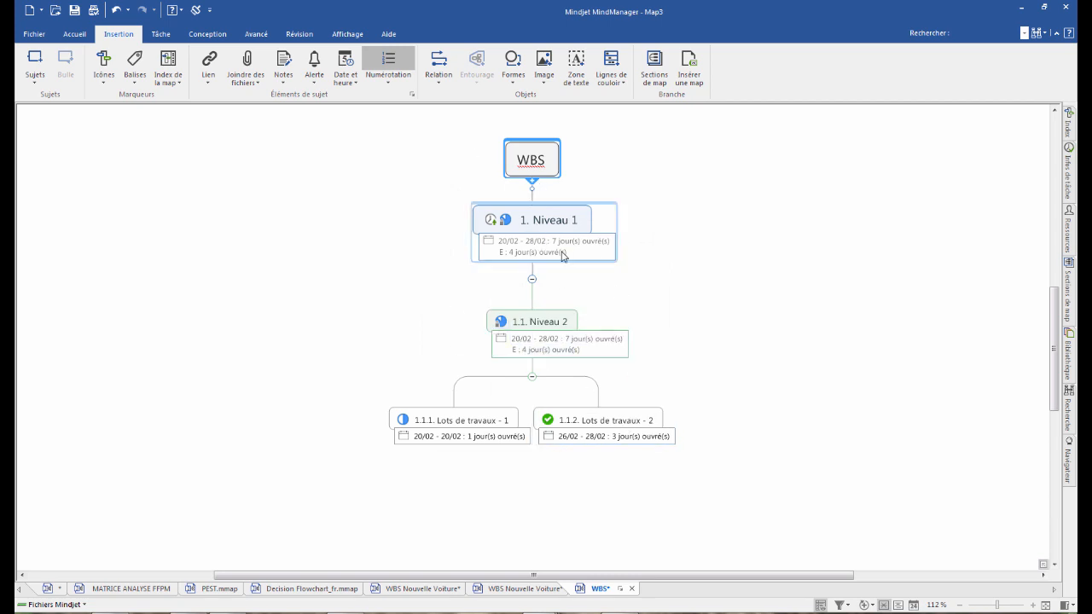
- Add a second subtopic under "Niveau 1" and give it five subtopics of its own
left_click(551, 220)
key("Insert")
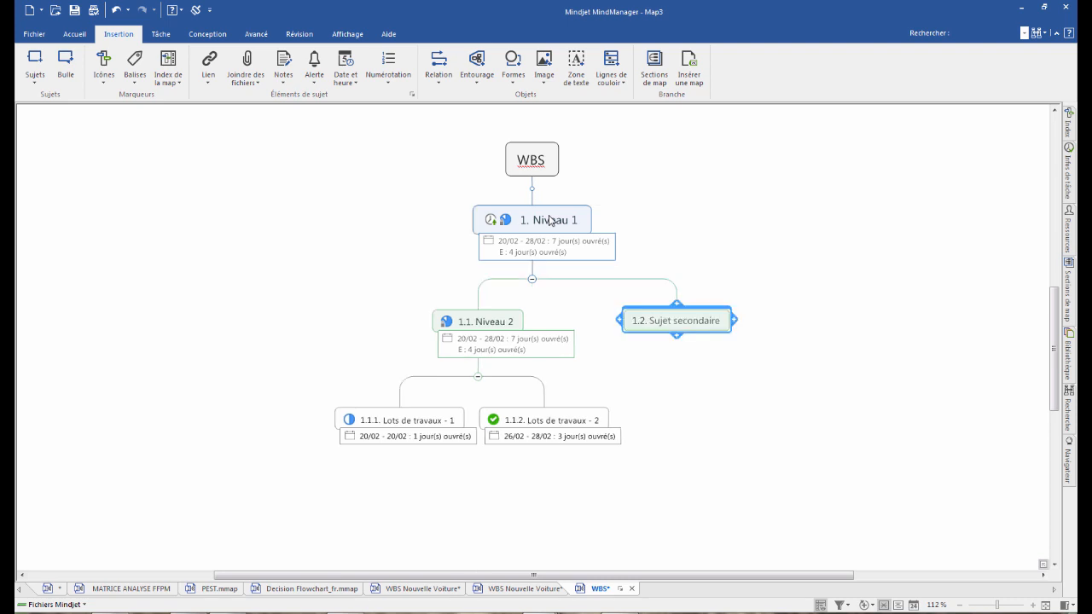
key("Insert")
key("Return")
key("Return")
key("Return")
key("Return")
- Try out a fourth level by adding four subtopics under topic 1.2.5, and delete them
key("Insert")
key("Return")
key("Return")
key("Return")
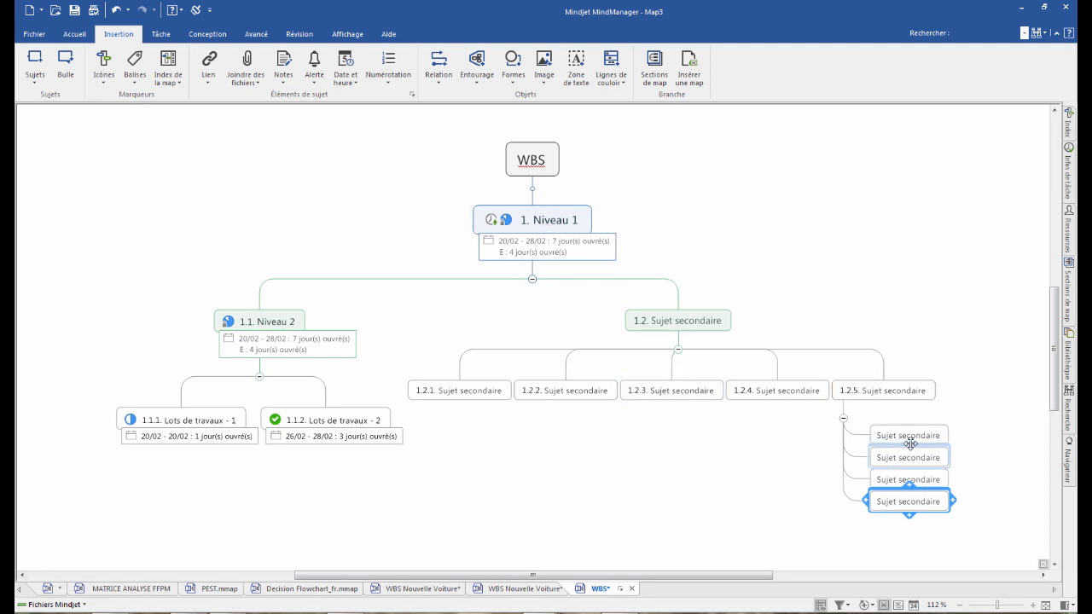
left_click_drag(993, 519, 899, 434)
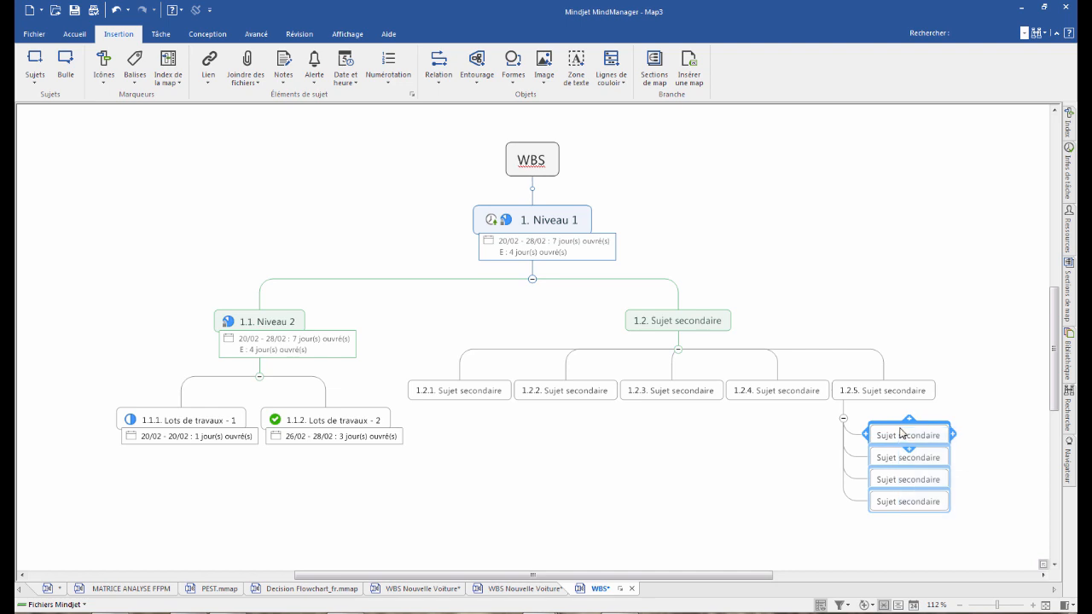
key("Delete")
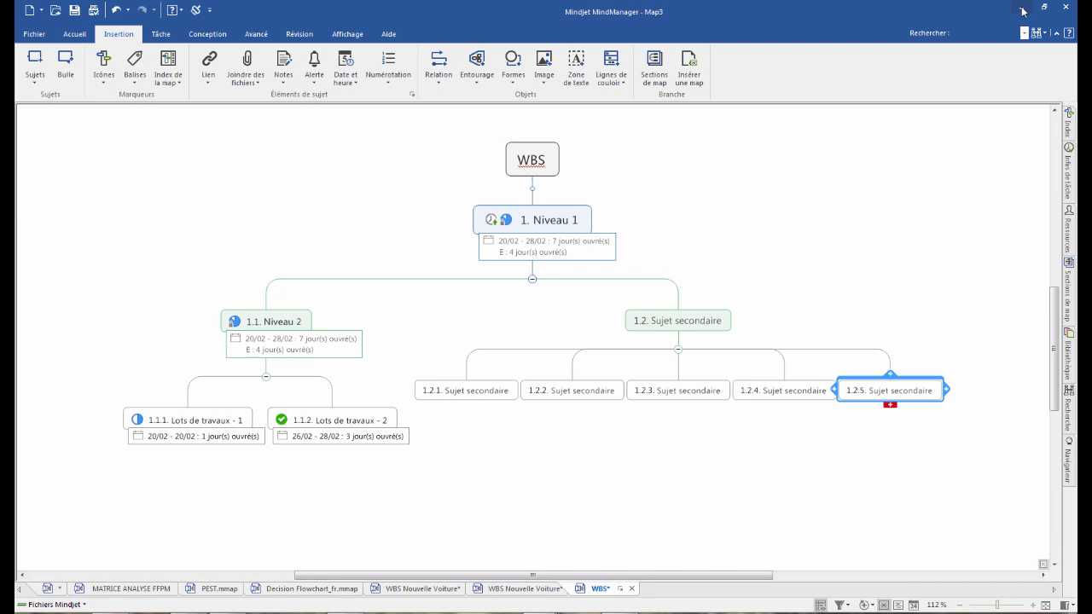
- Return to the "WBS Nouvelle Voiture" map and view the destinations to which the "Moteur" topic can be sent
left_click(529, 589)
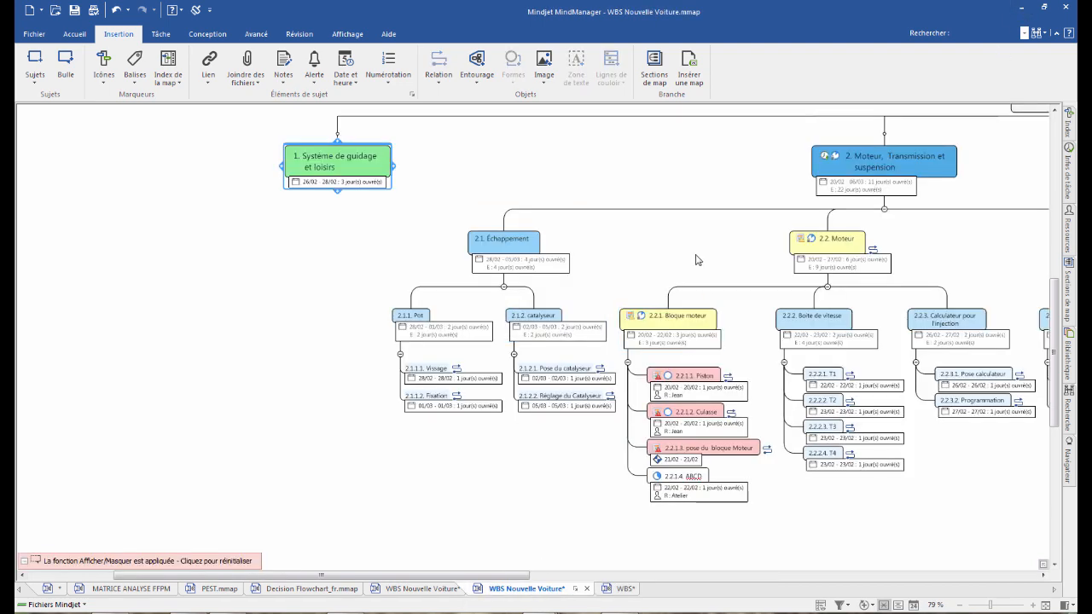
left_click_drag(477, 578, 569, 580)
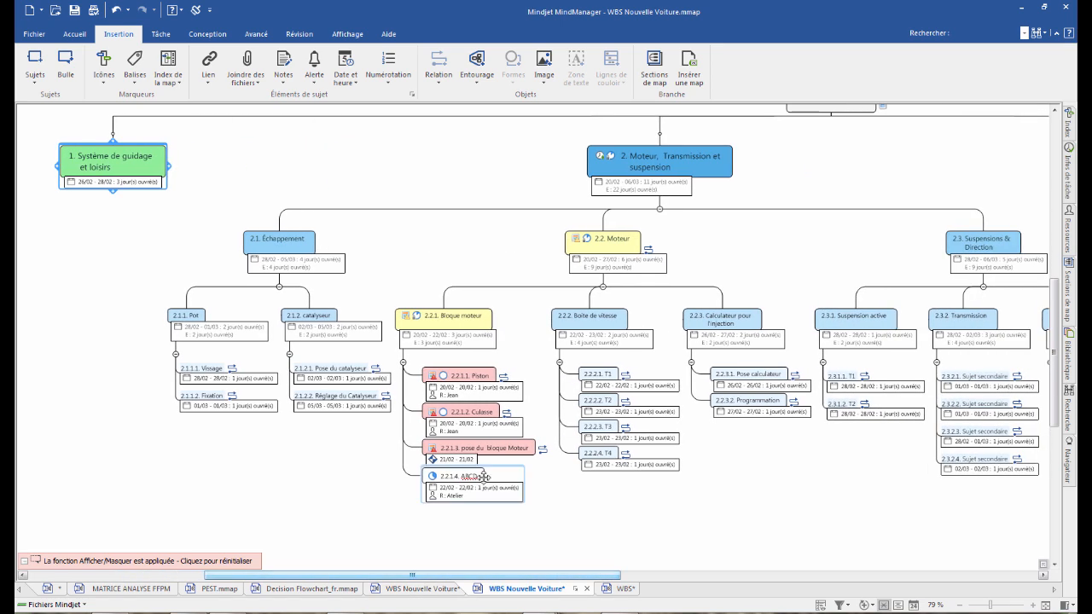
scroll(484, 480, "down", 1)
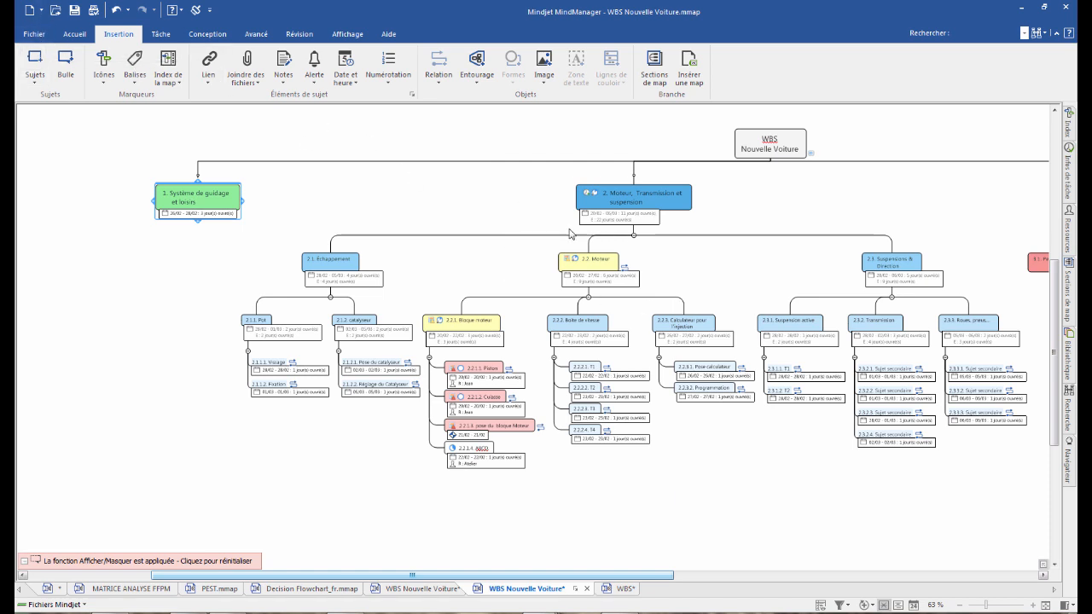
right_click(606, 268)
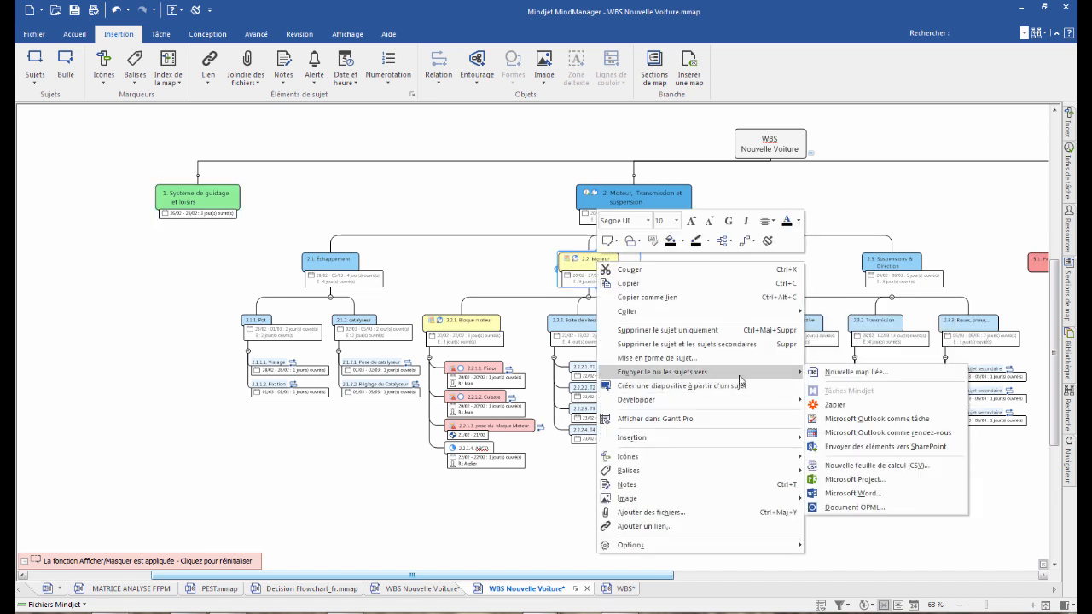
mouse_move(756, 373)
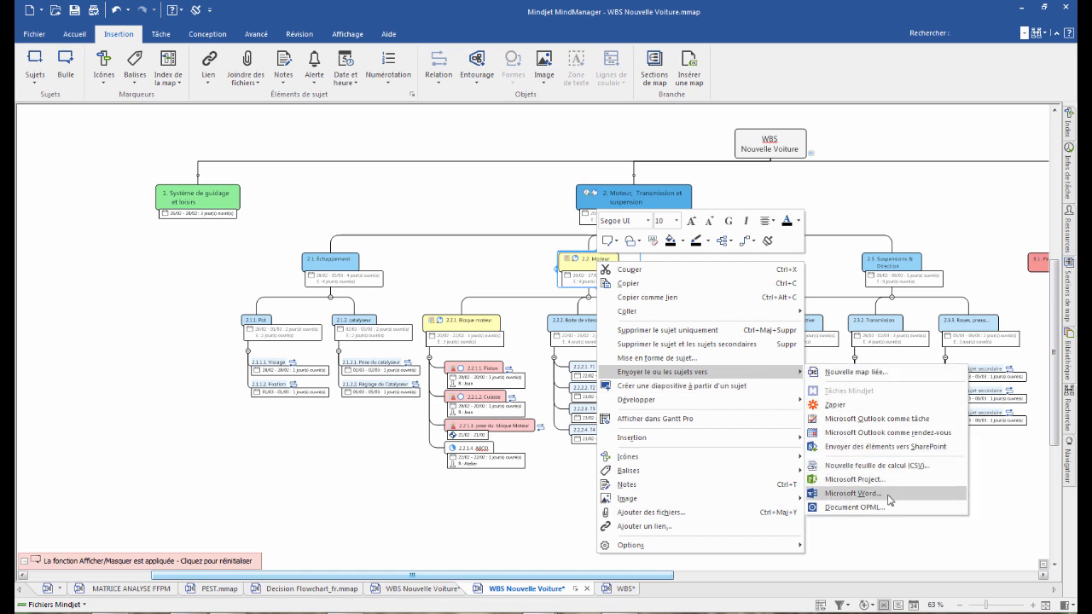
left_click(100, 309)
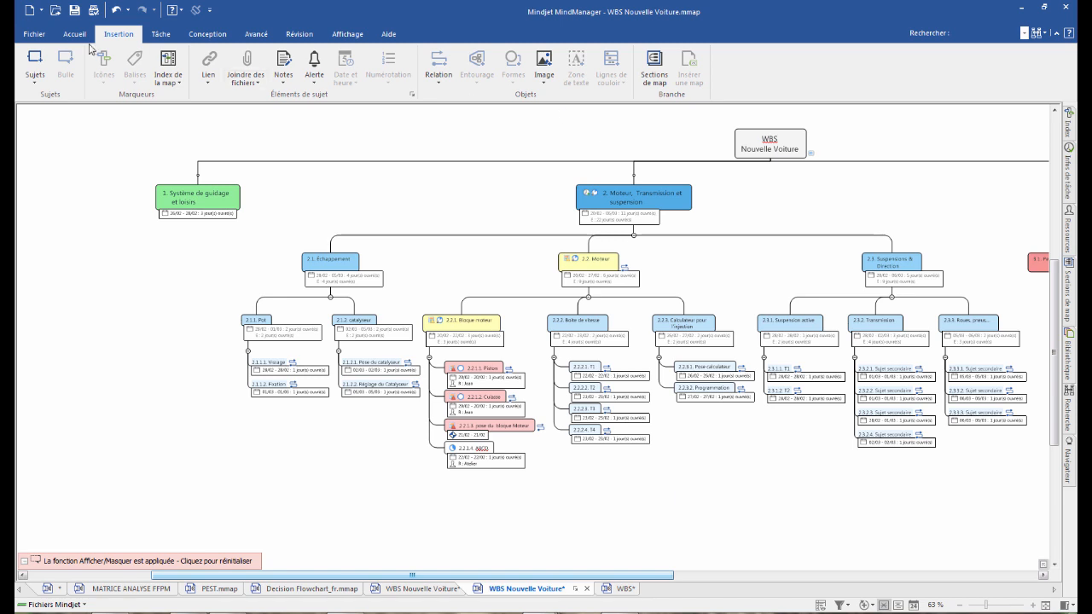
- Start a Microsoft Word export of the whole car map with the file name WBS Nouvelle Voiture.docx
left_click(34, 34)
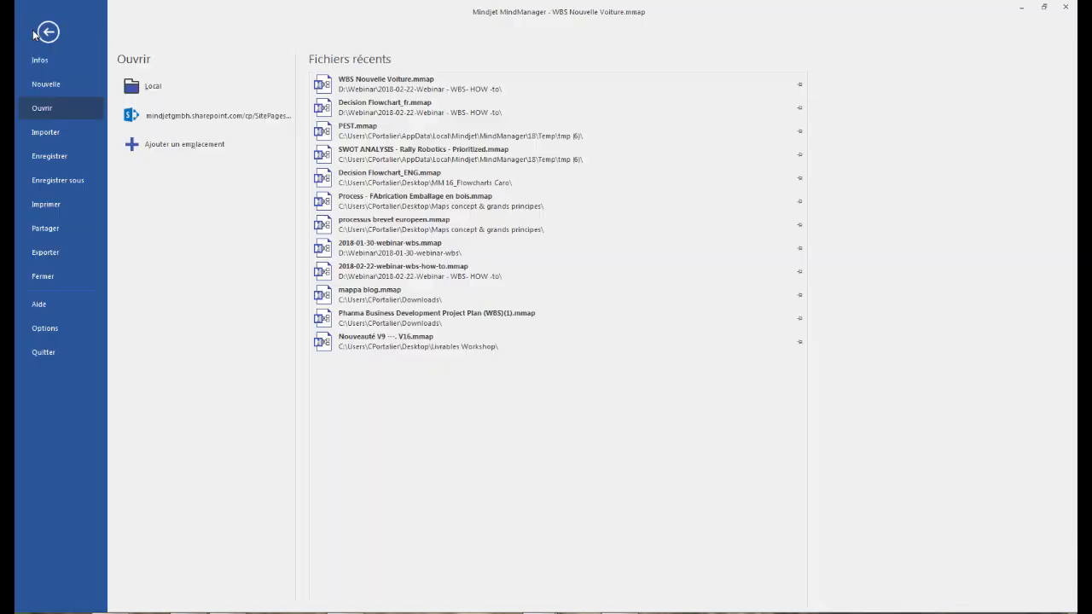
left_click(57, 248)
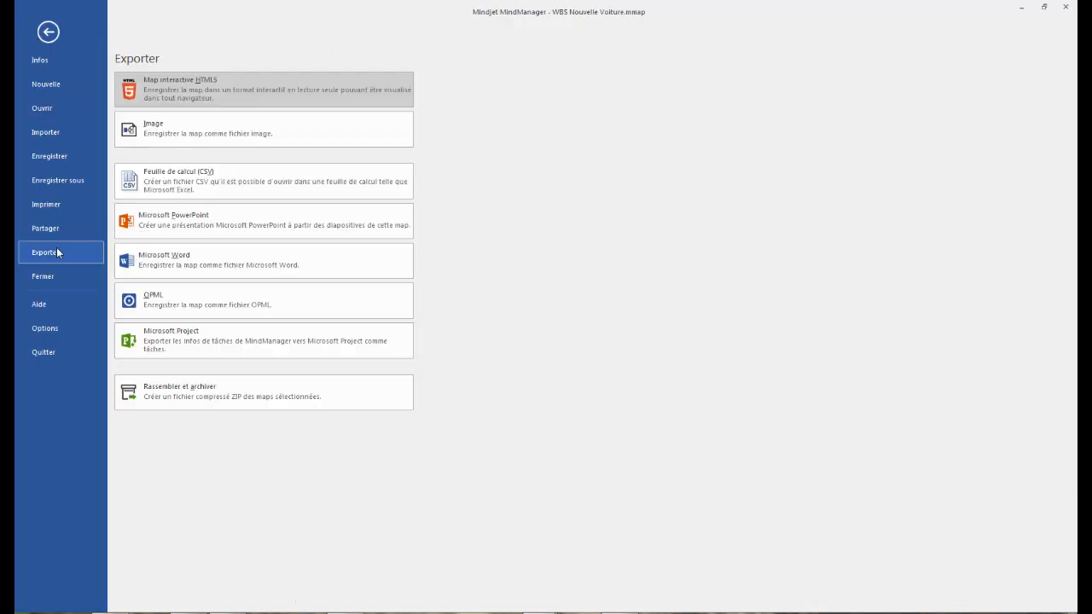
left_click(176, 260)
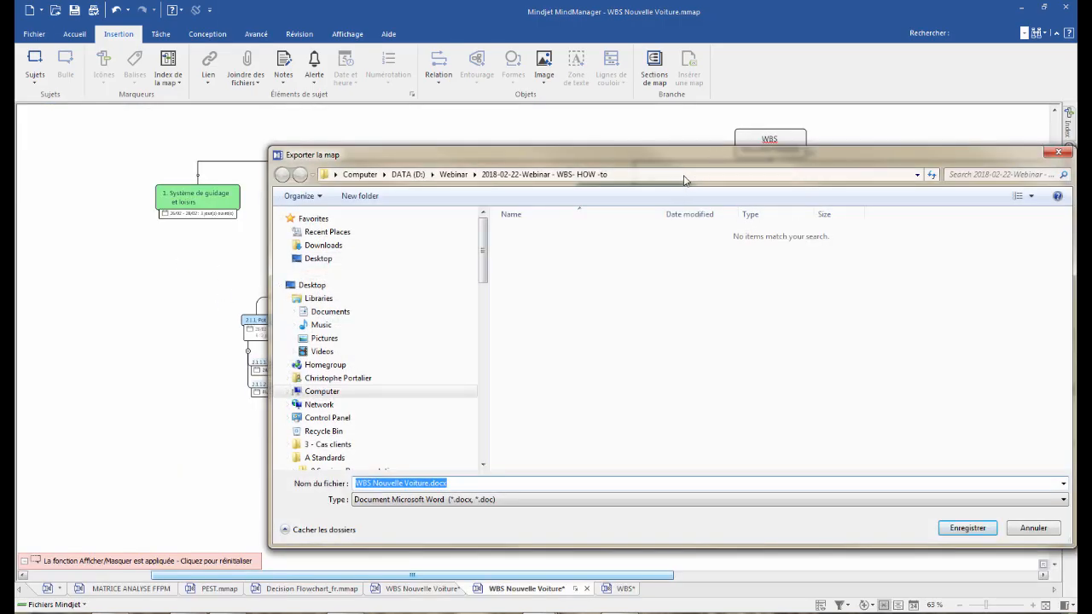
left_click(968, 529)
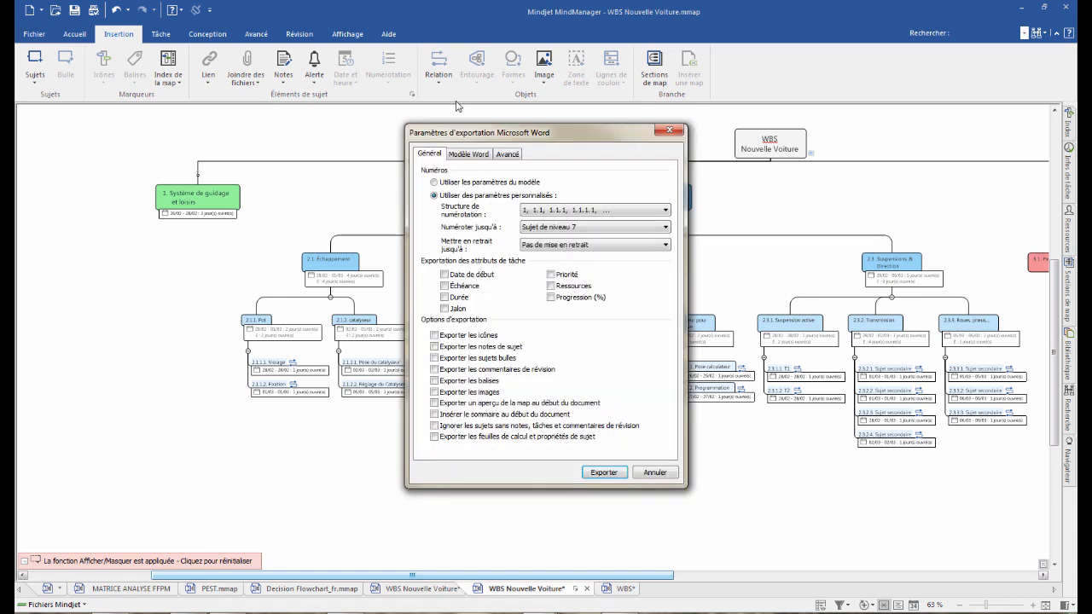
- Examine the available numbering structures and numbering depths in the Word export settings
left_click_drag(542, 135, 350, 121)
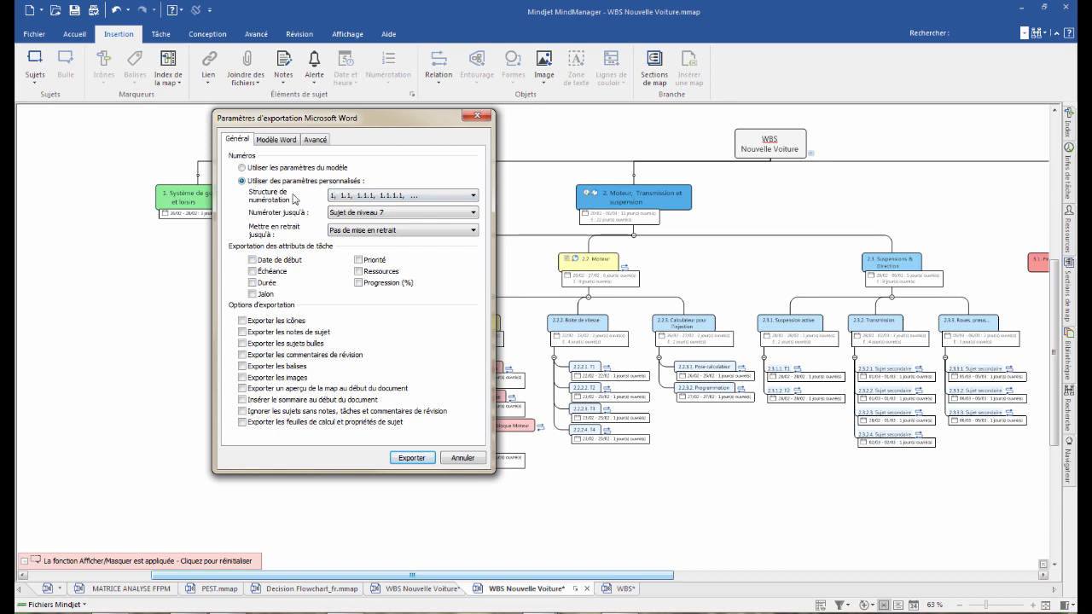
left_click(474, 197)
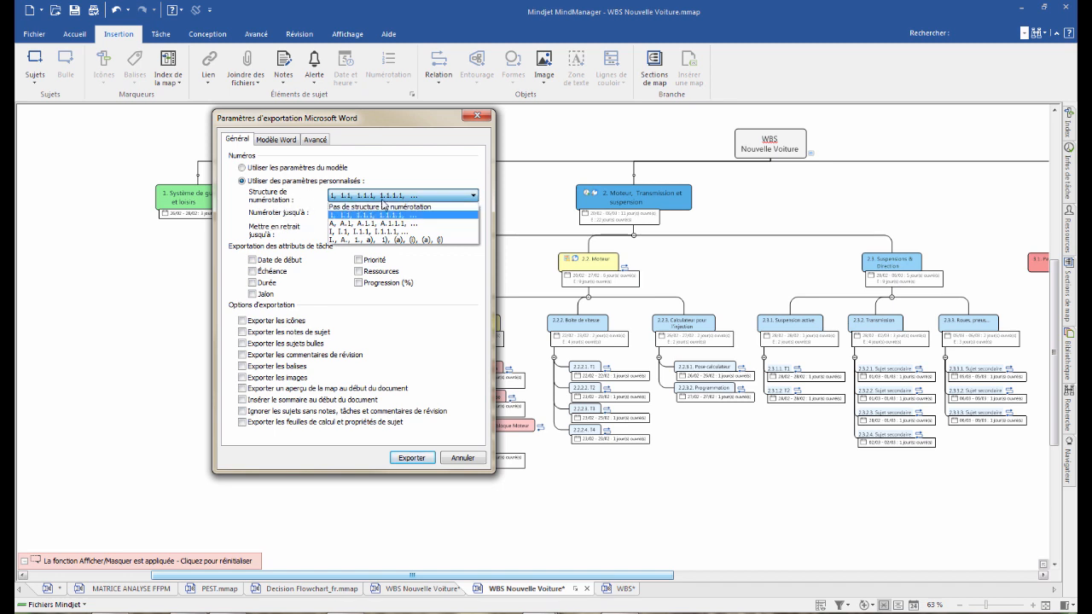
left_click(282, 229)
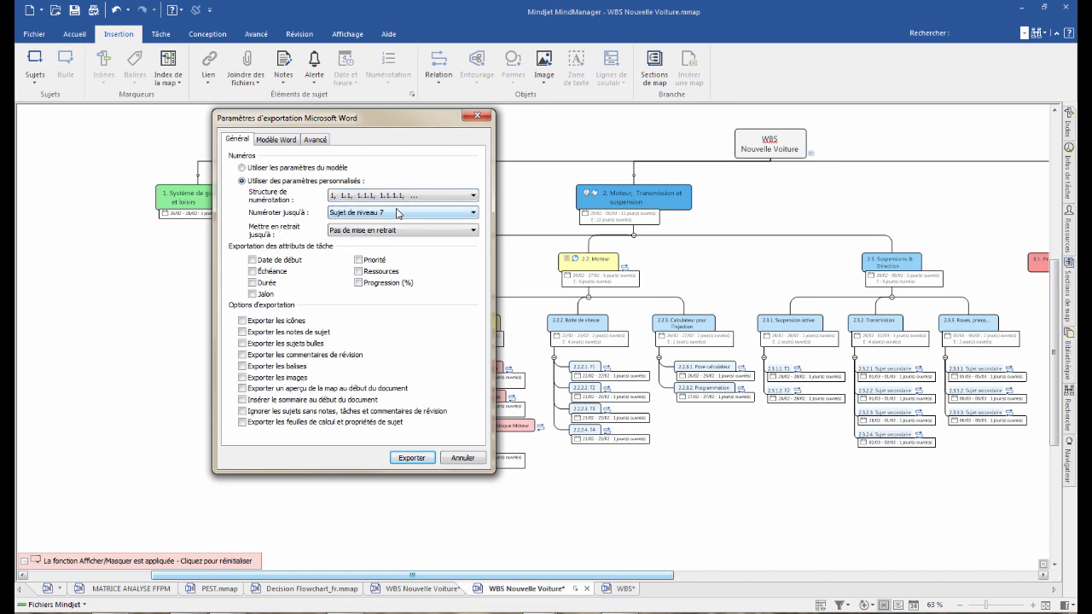
left_click(464, 213)
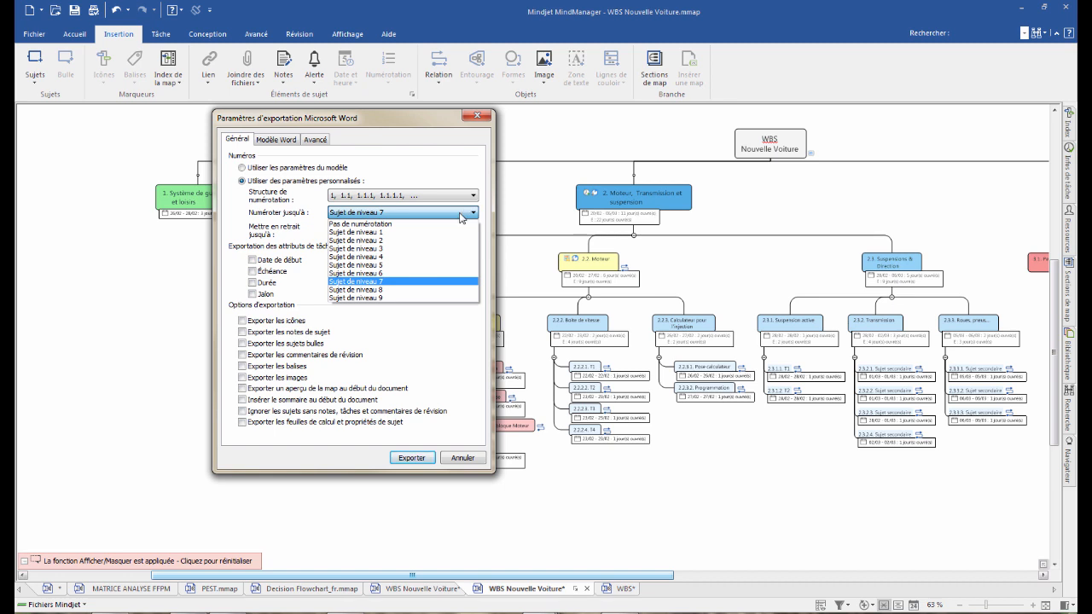
left_click(277, 214)
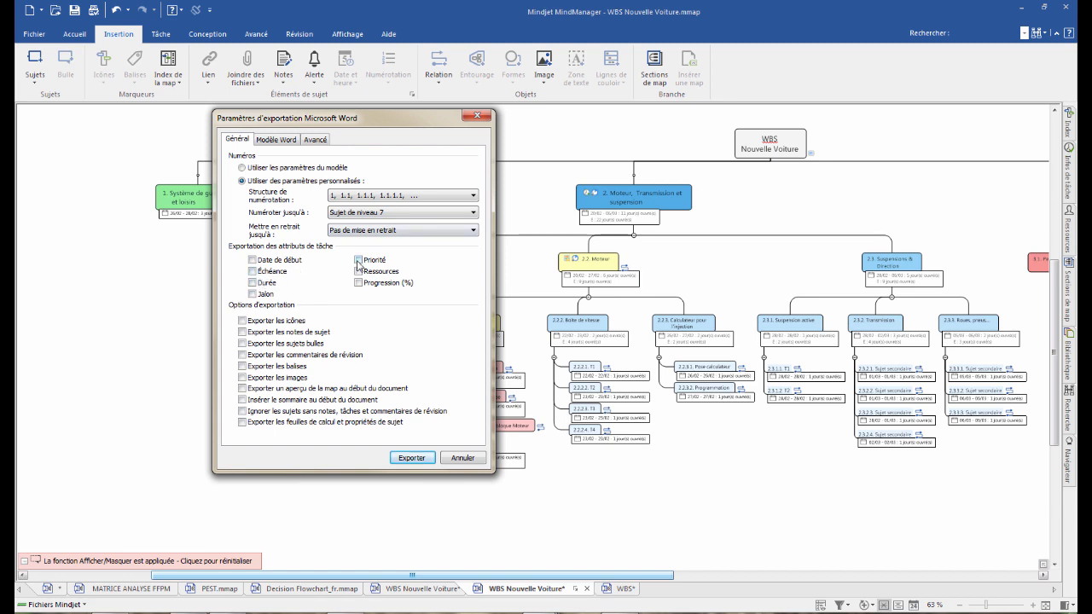
- Include the start date, due date, duration and resources task attributes in the Word export
left_click(252, 260)
left_click(251, 282)
left_click(253, 272)
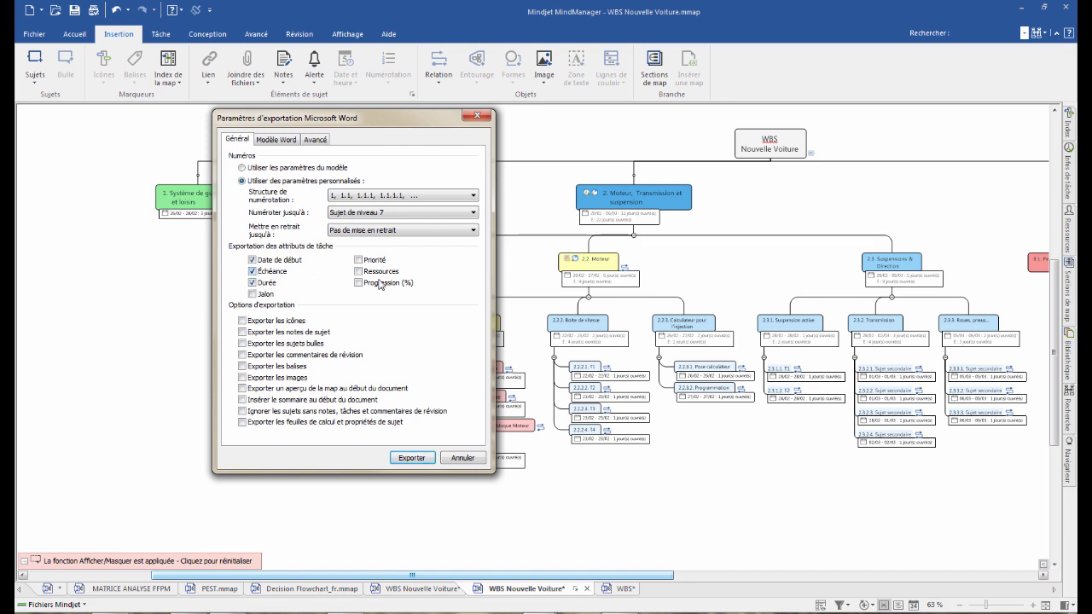
left_click(358, 271)
- Check the Word template style mapping and the advanced link options, and run the export
left_click(279, 139)
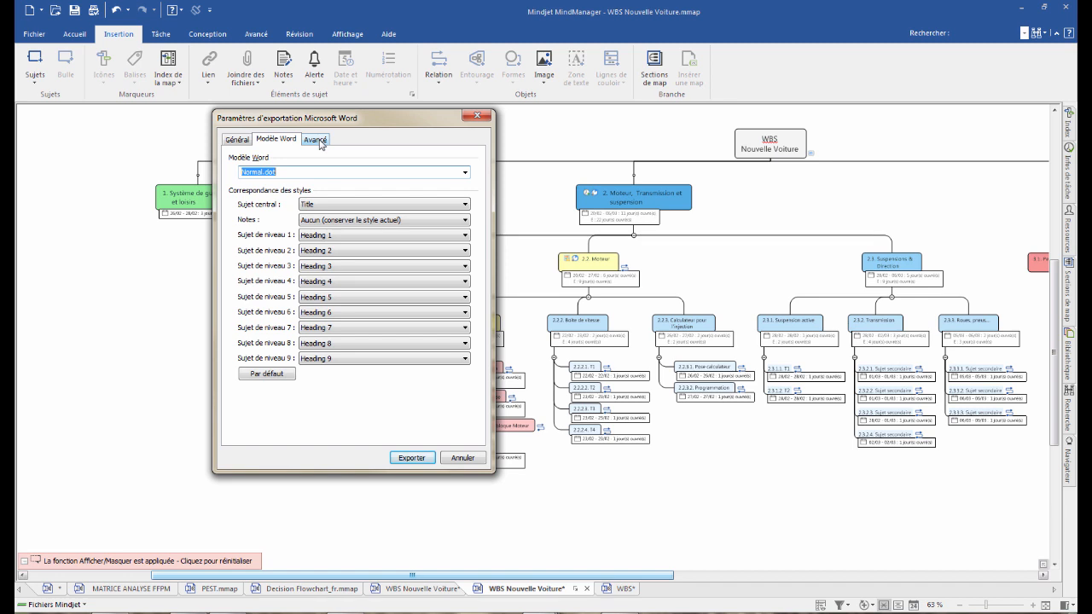
left_click(315, 140)
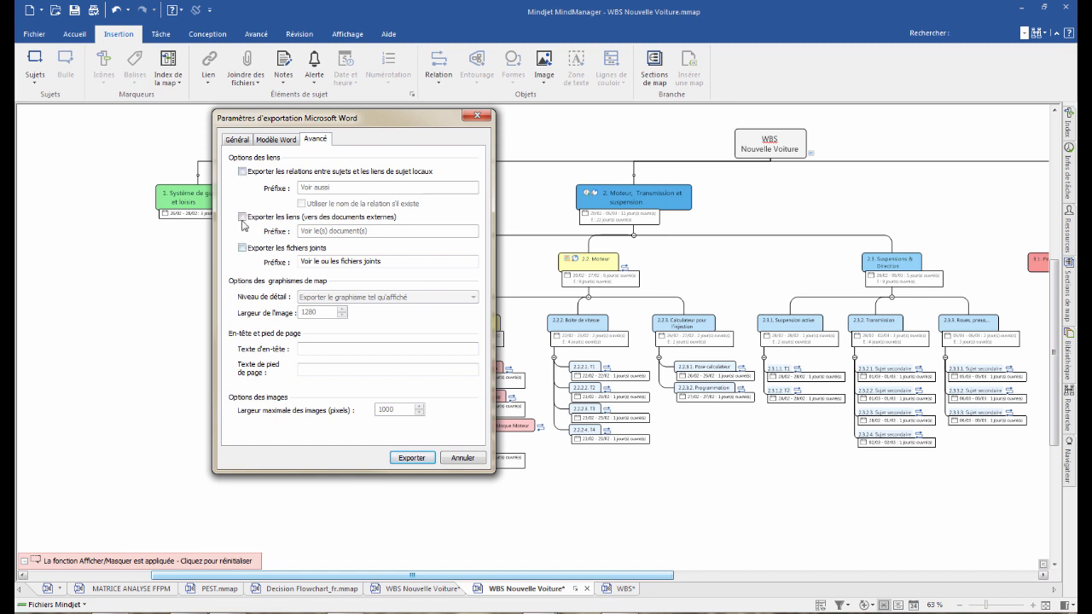
left_click(413, 459)
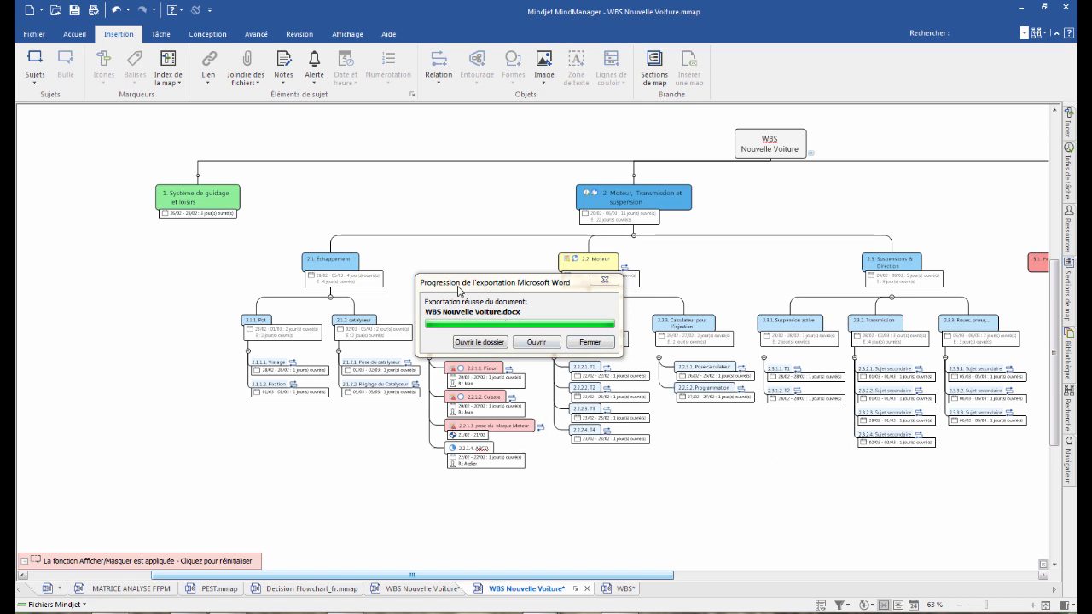
- Open the exported document in a maximized Word window and examine its headings, dates, durations and resources
left_click(536, 342)
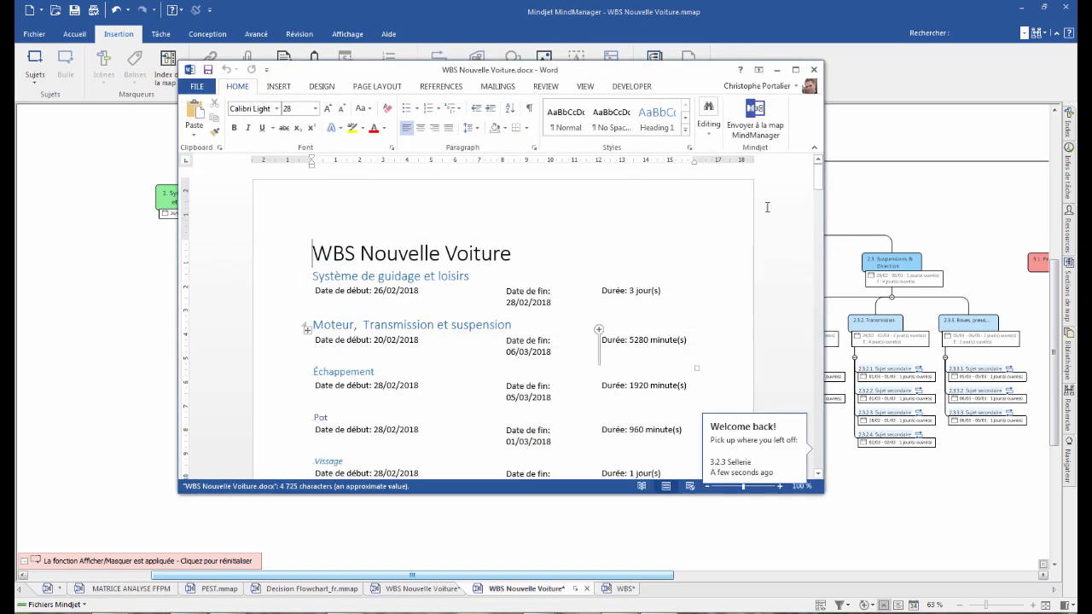
left_click(795, 69)
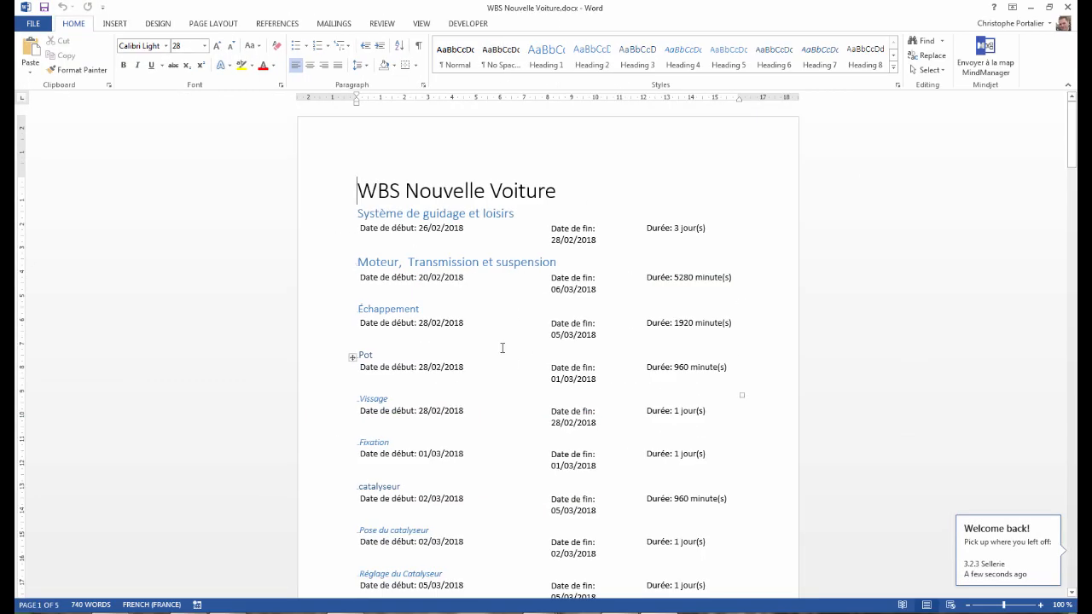
scroll(418, 247, "down", 1)
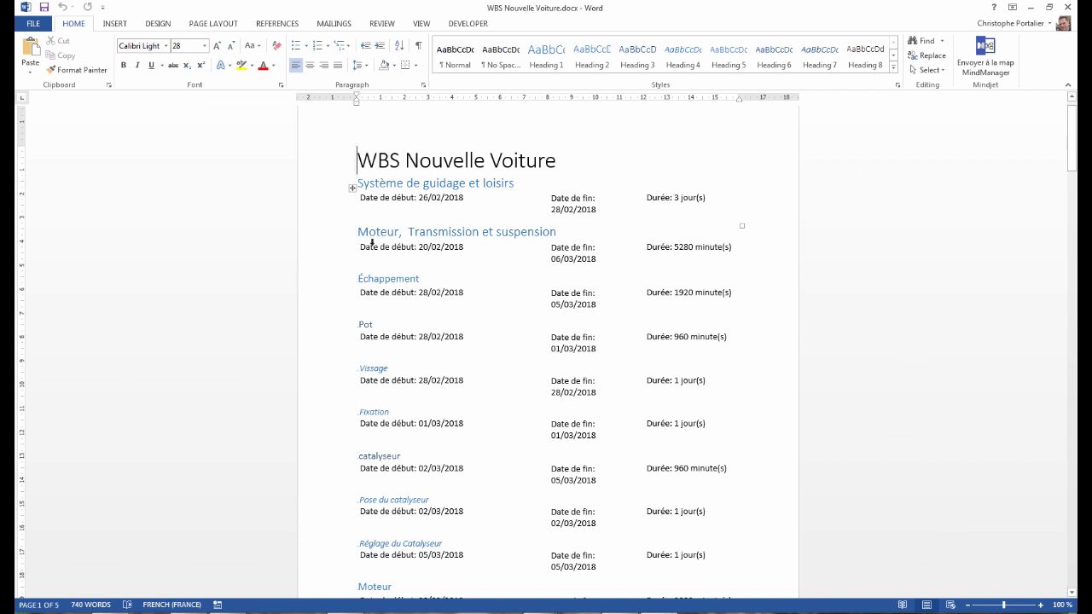
scroll(361, 252, "down", 1)
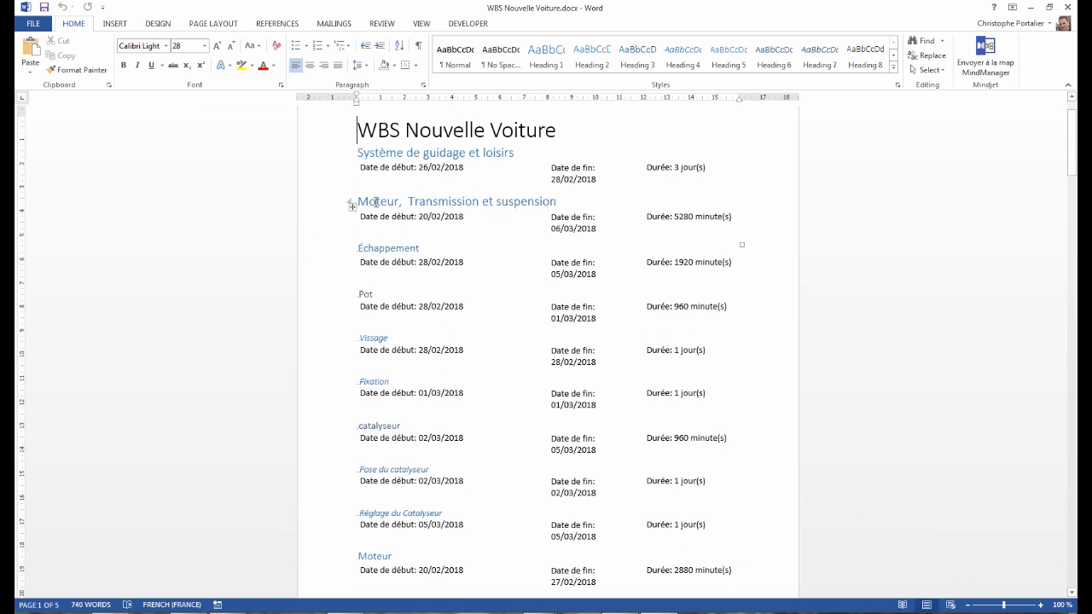
scroll(354, 212, "down", 8)
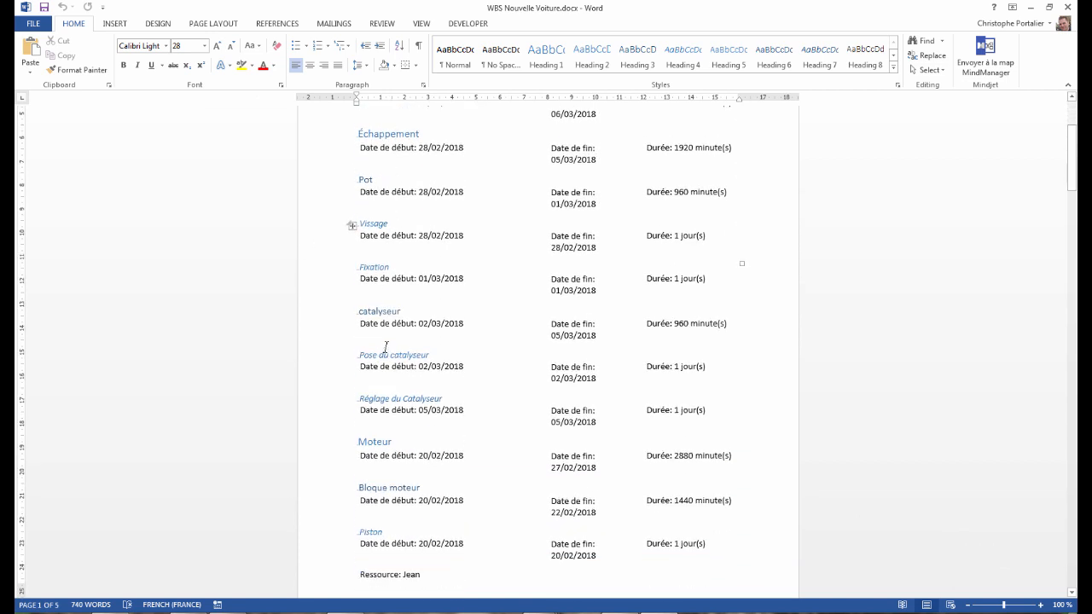
- Review the remaining headings, dates, durations and resources in the exported document, and close it
scroll(387, 350, "down", 19)
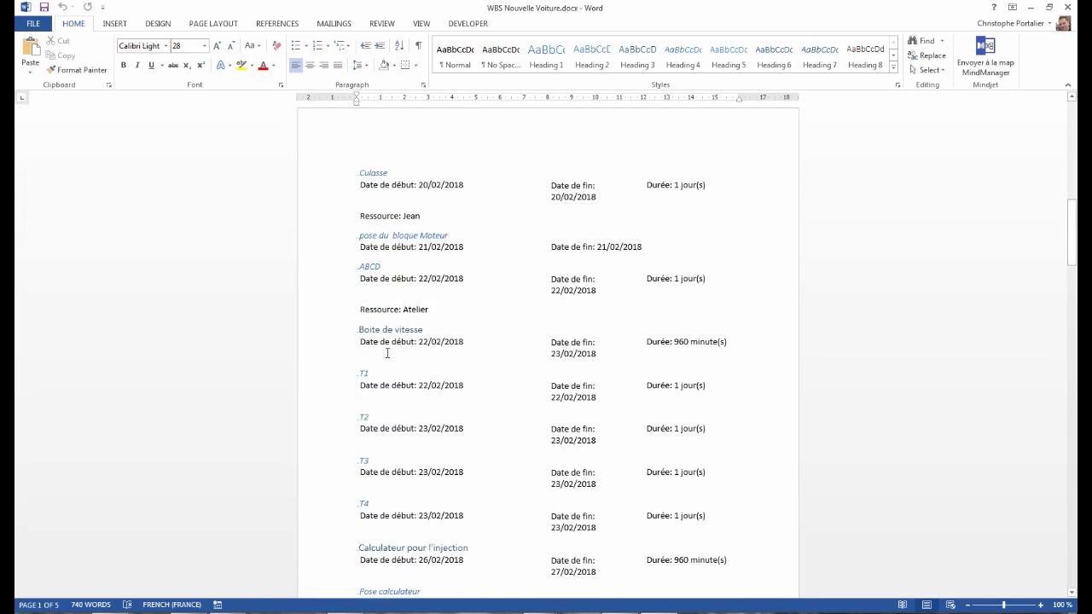
scroll(410, 347, "down", 6)
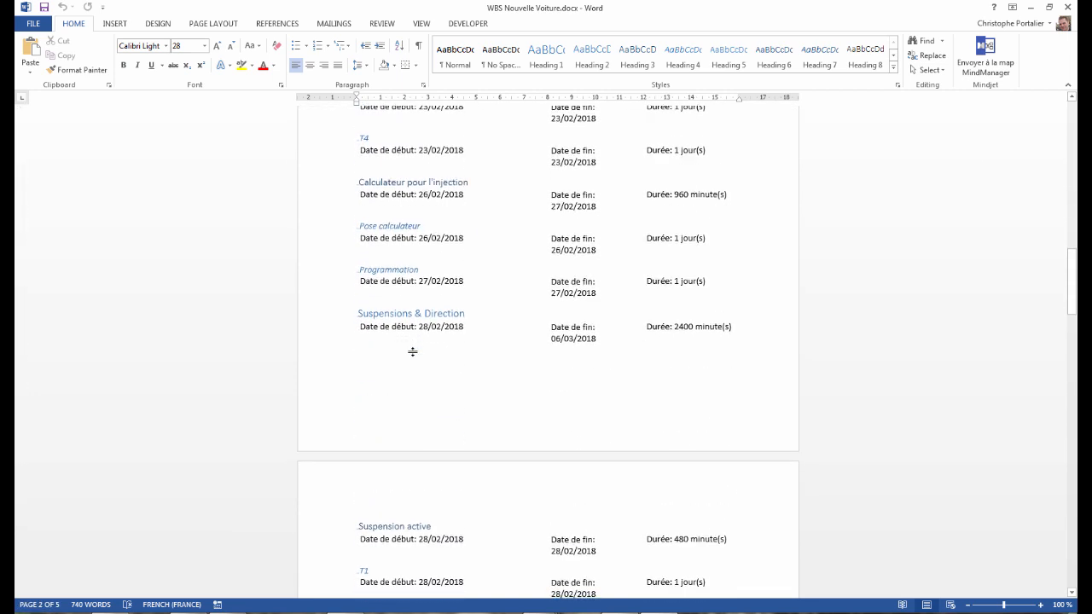
scroll(414, 350, "up", 9)
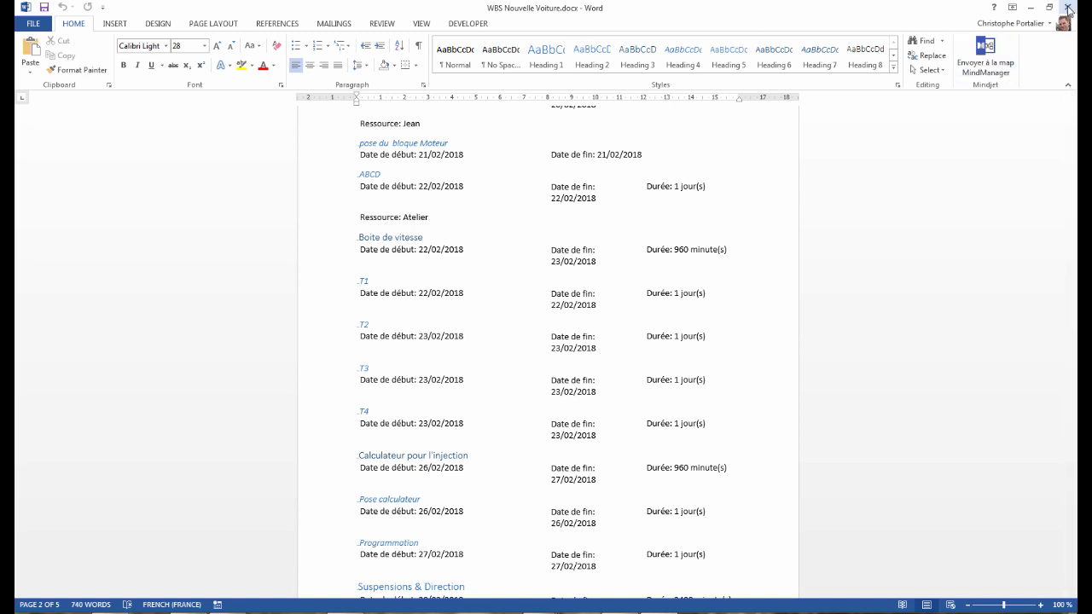
left_click(1067, 8)
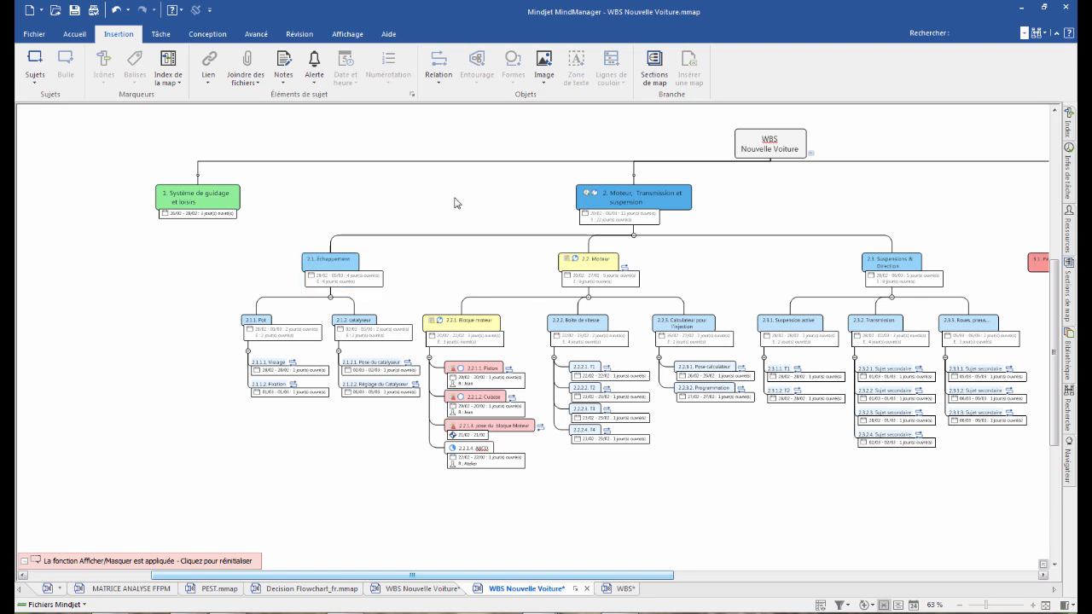
- Start another Microsoft Word export of the map, replacing the existing file WBS Nouvelle Voiture.docx
left_click(35, 34)
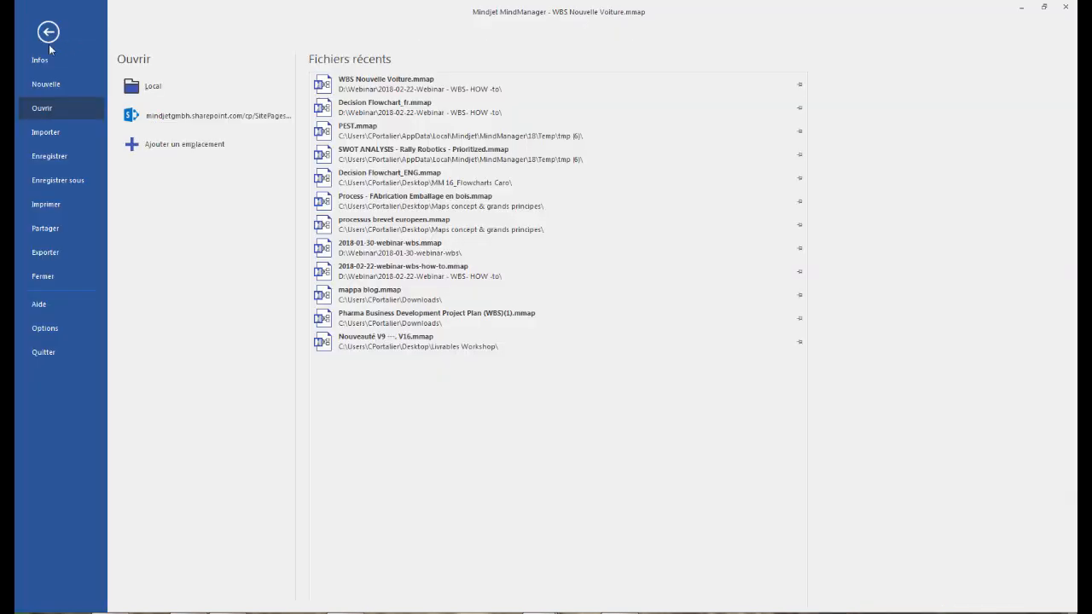
left_click(50, 254)
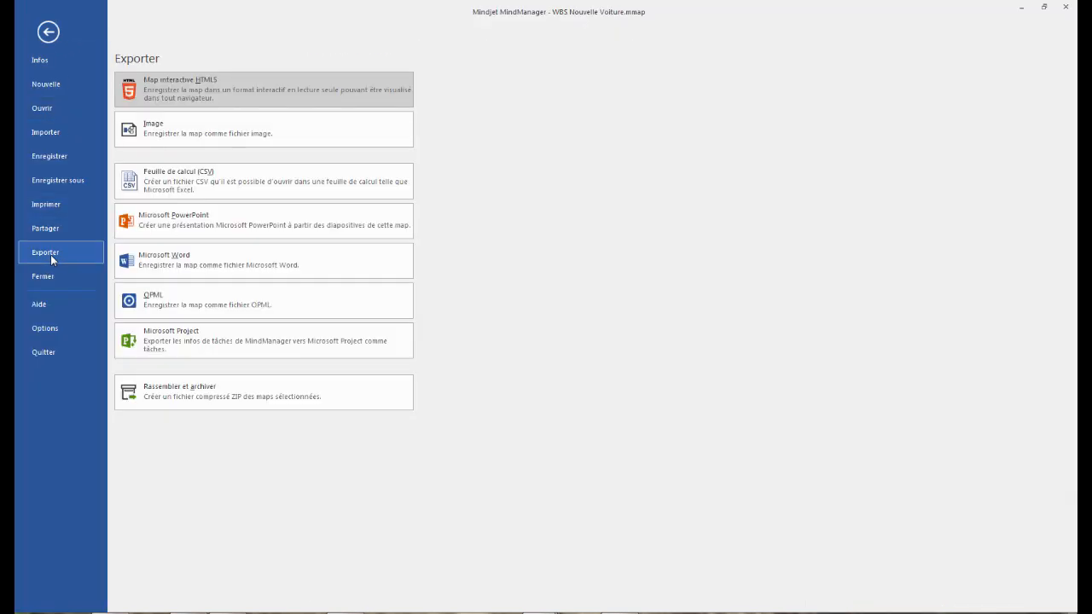
left_click(172, 274)
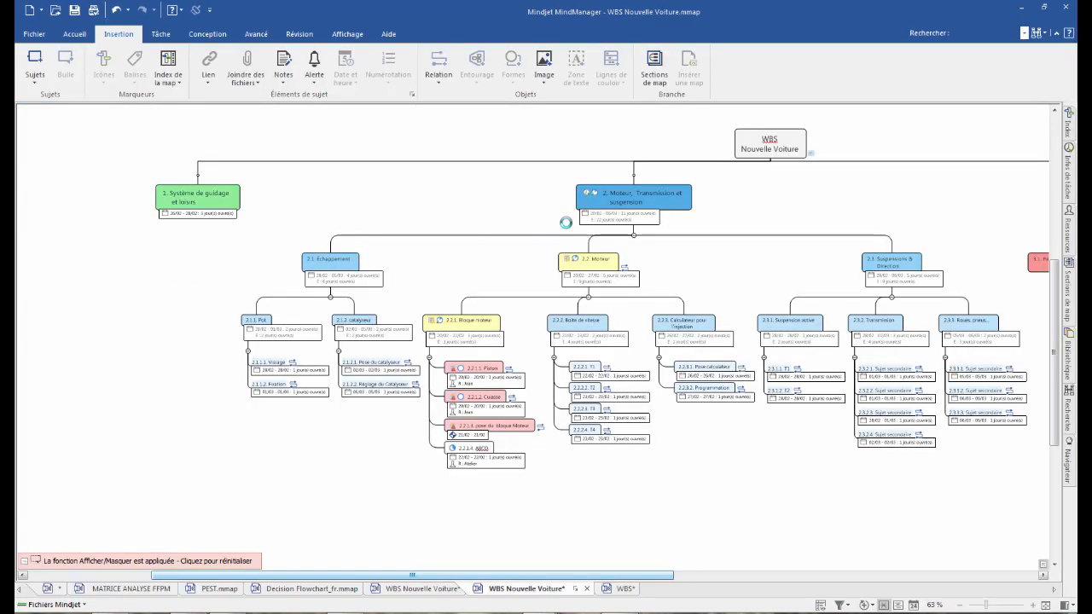
left_click(966, 529)
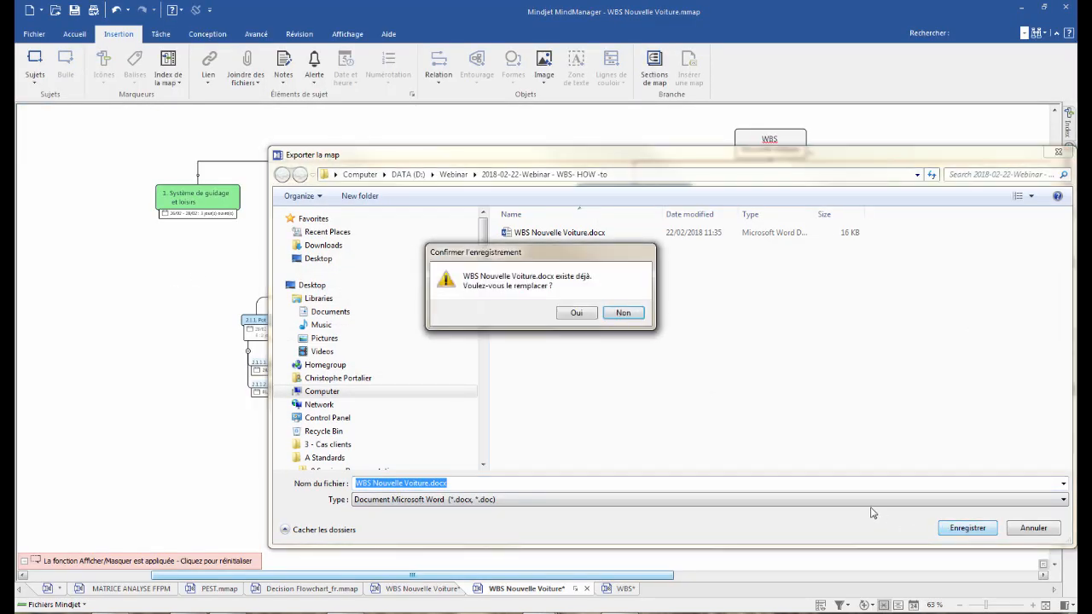
left_click(577, 312)
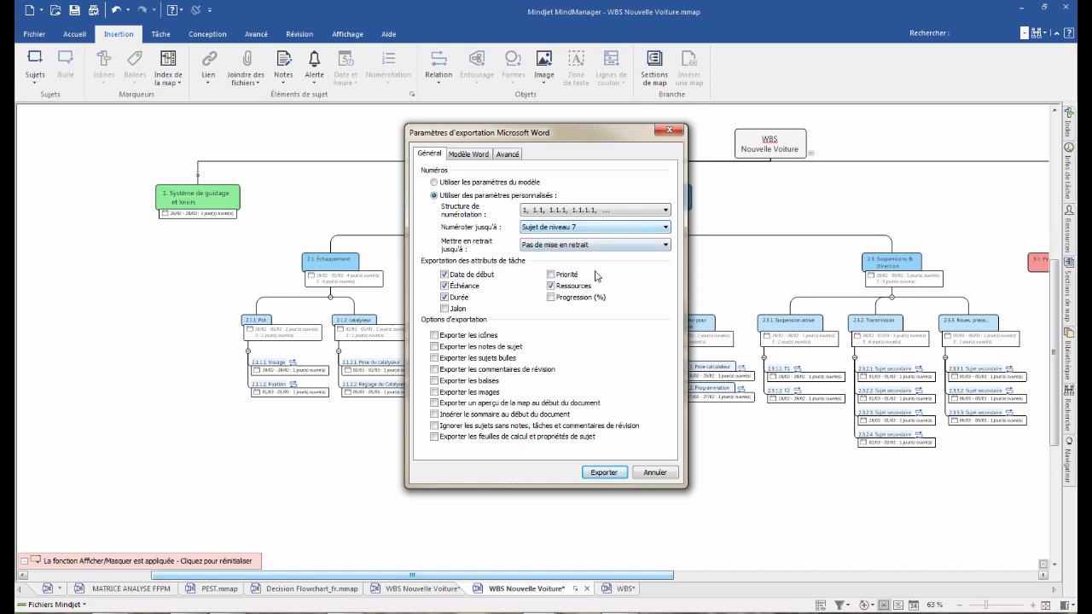
- Exclude the start date, due date, duration and resources task attributes from the Word export
left_click(444, 275)
left_click(444, 285)
left_click(444, 297)
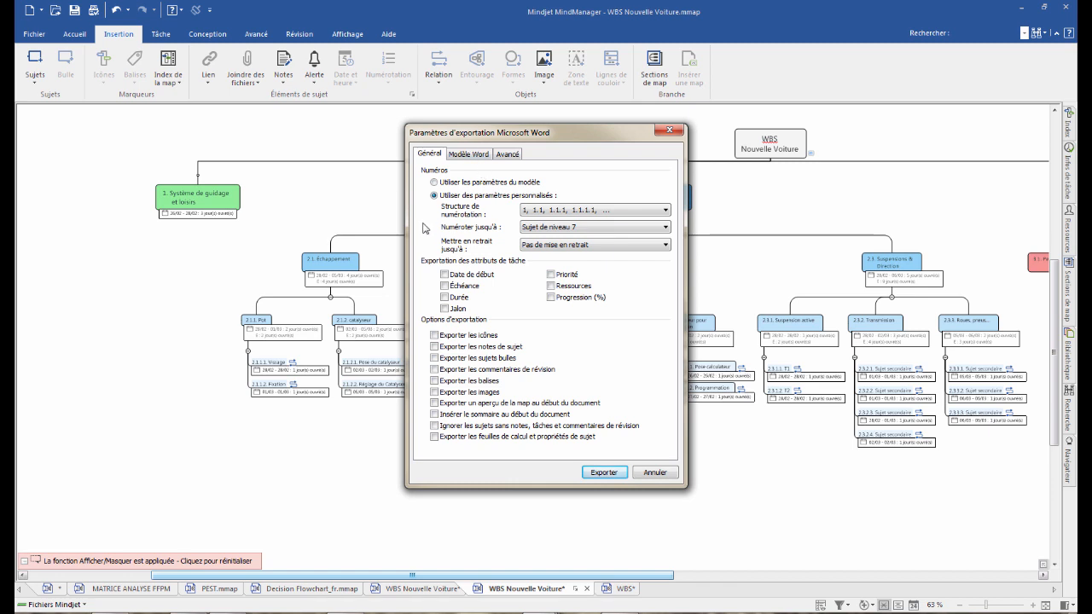
- Limit the numbering to level 3 topics with the 1, 1.1, 1.1.1 structure, and run the Word export
left_click(629, 214)
left_click(621, 219)
left_click(622, 227)
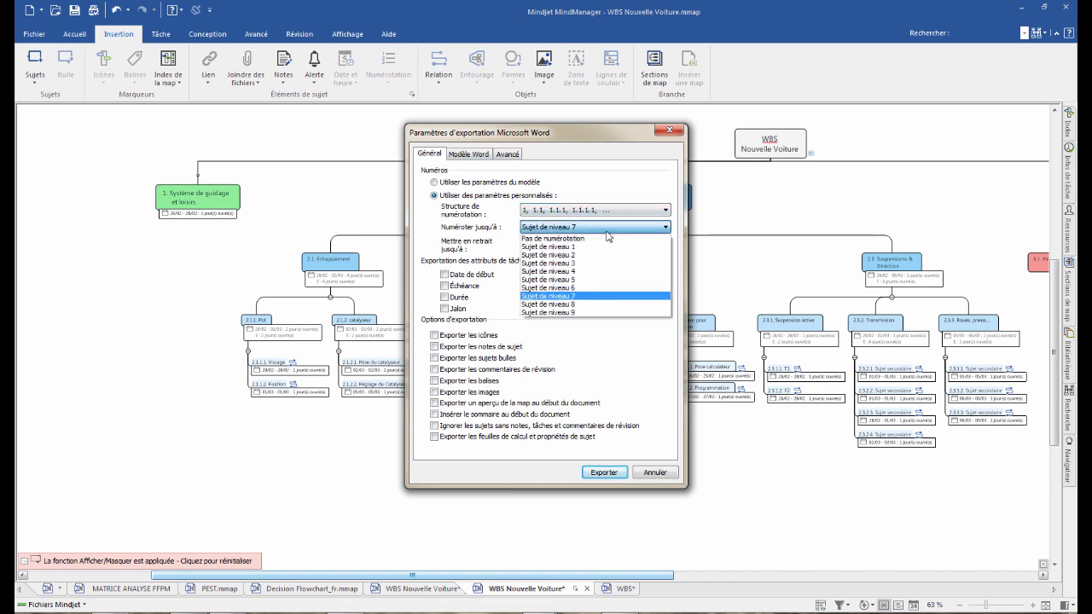
left_click(567, 271)
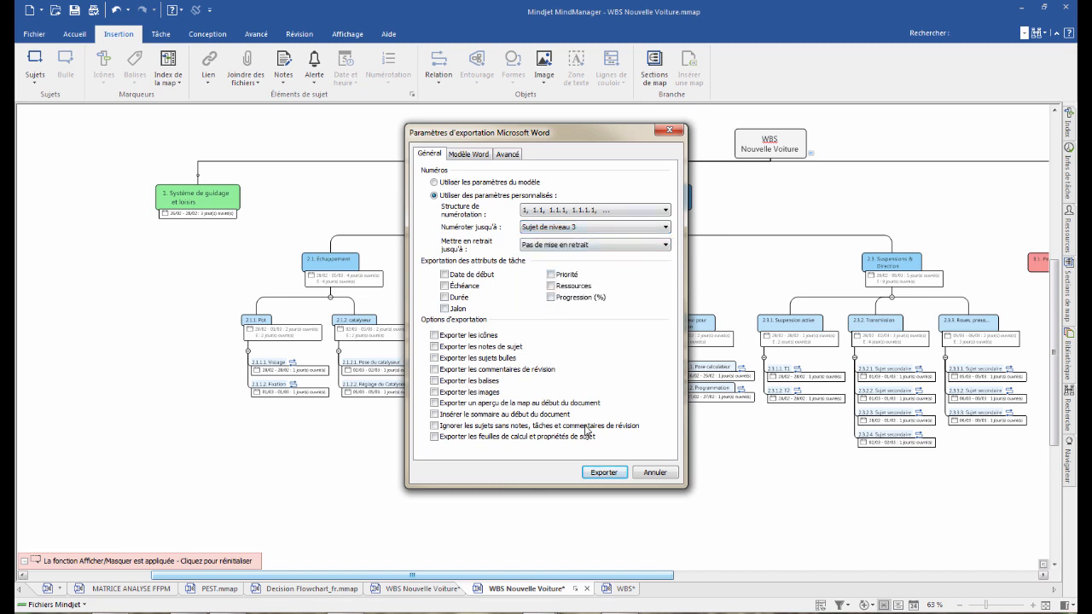
left_click(606, 474)
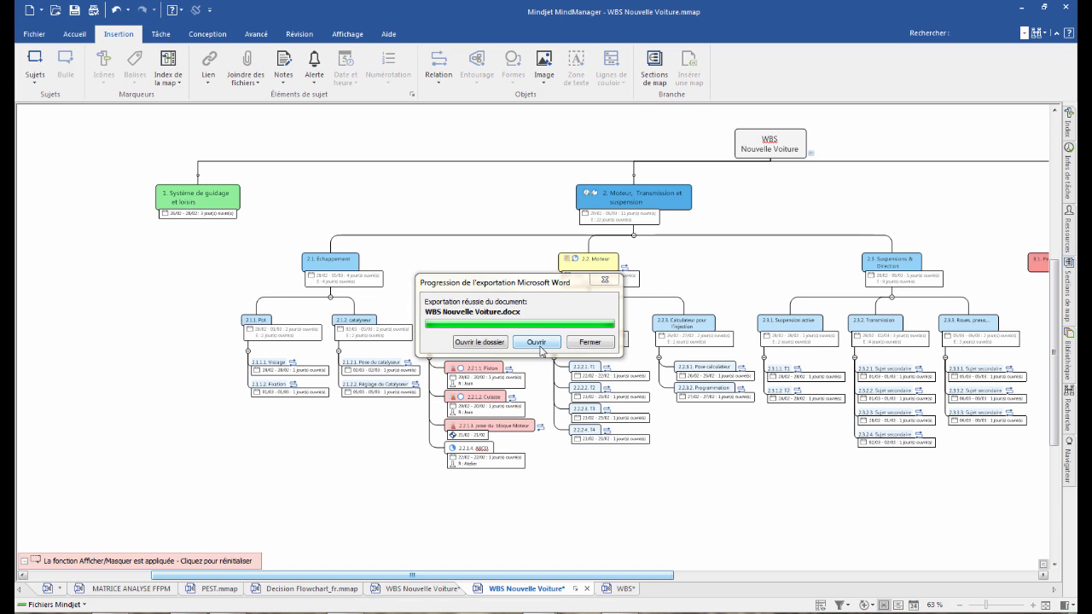
- Open the newly exported Word document, examine its numbered headings and unnumbered lower-level topics, and close it
left_click(540, 348)
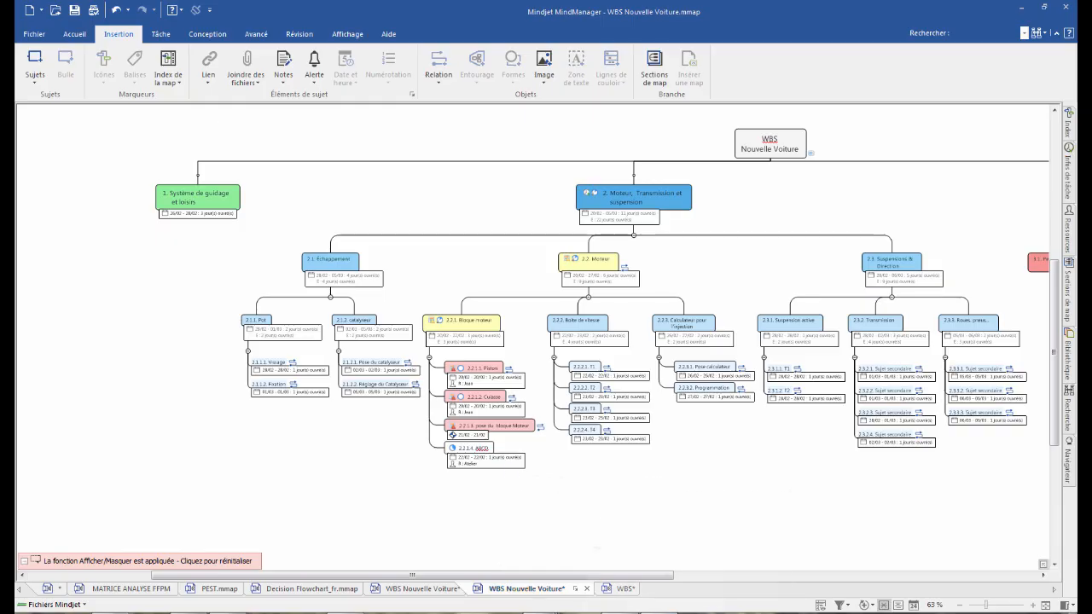
left_click(660, 610)
scroll(576, 328, "down", 12)
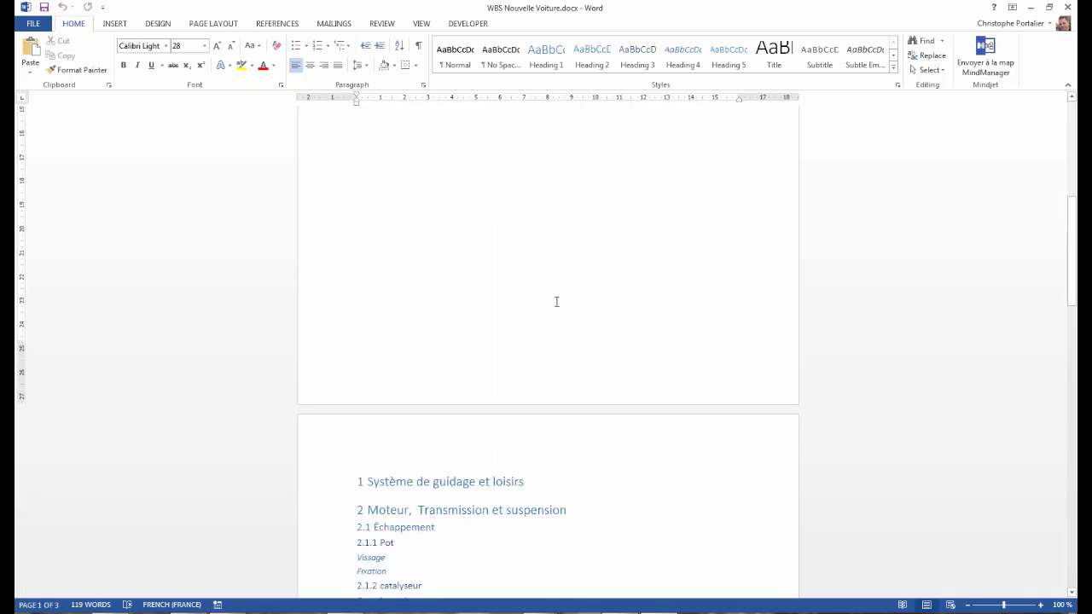
scroll(376, 204, "down", 3)
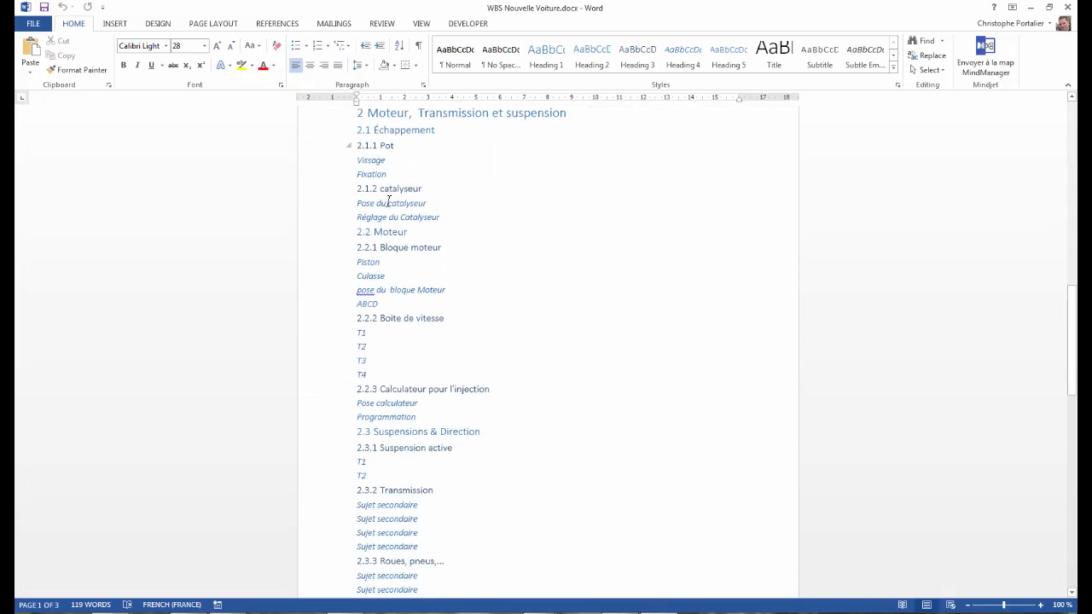
scroll(394, 181, "up", 2)
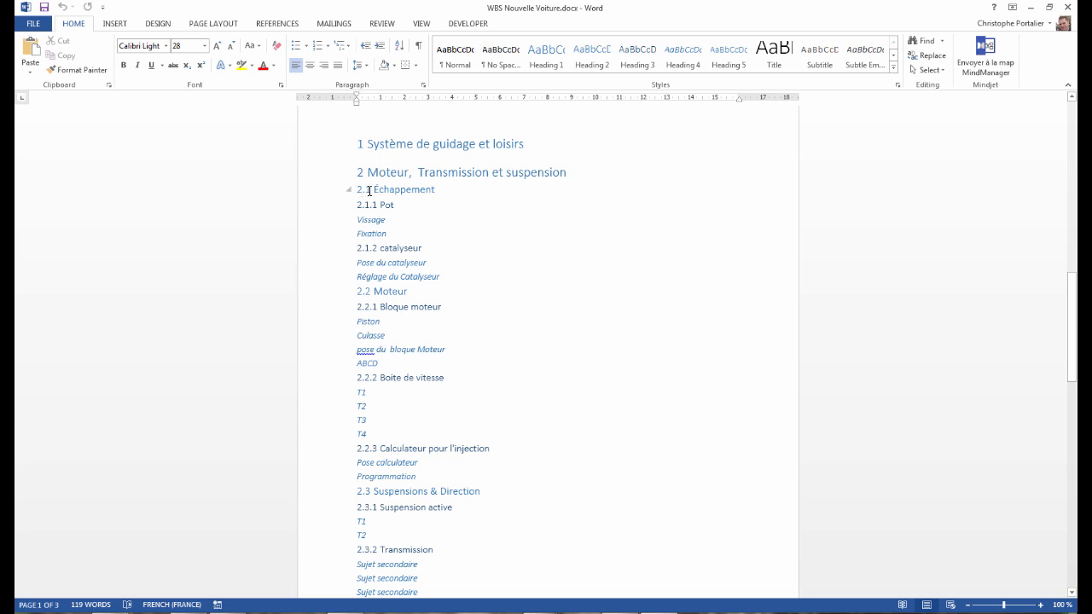
left_click(365, 205)
scroll(451, 369, "down", 2)
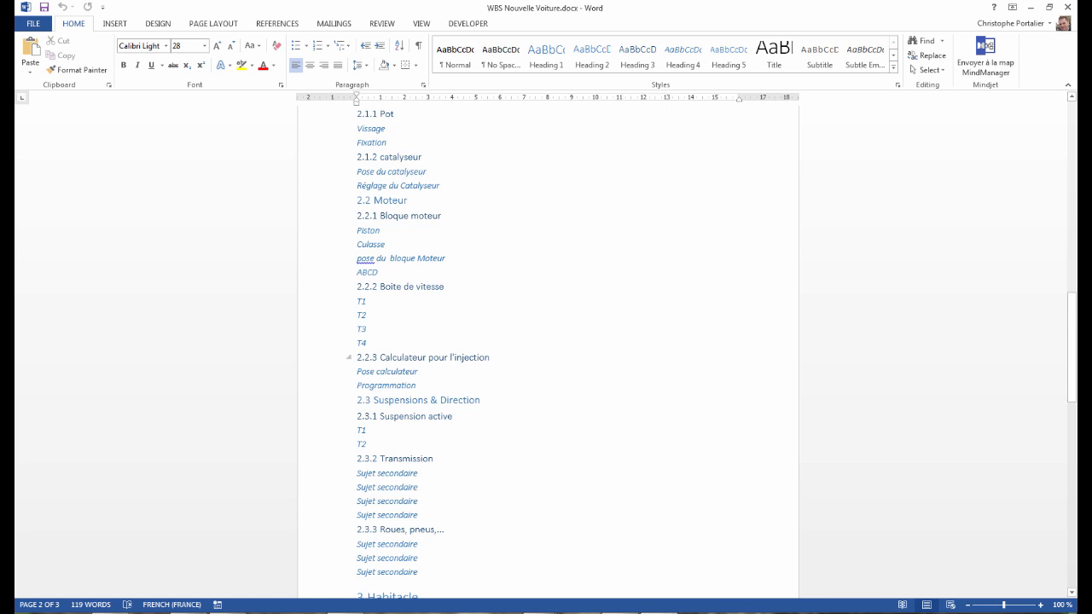
left_click(1070, 7)
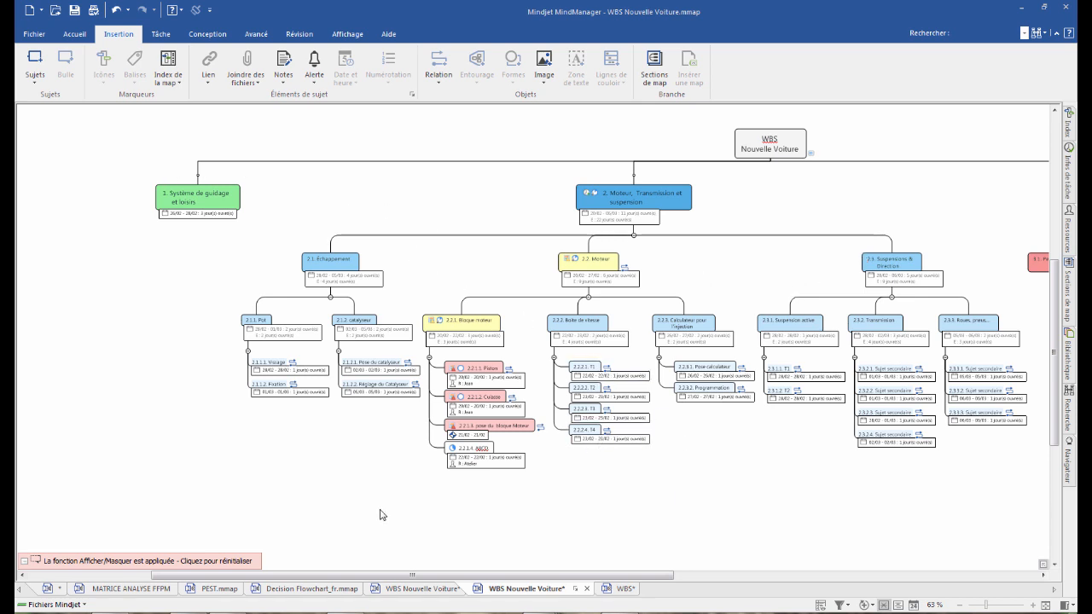
- Send the Bloque moteur topic and its Piston, Culasse and pose du bloque Moteur subtopics to Microsoft Outlook as tasks
left_click_drag(548, 575, 592, 575)
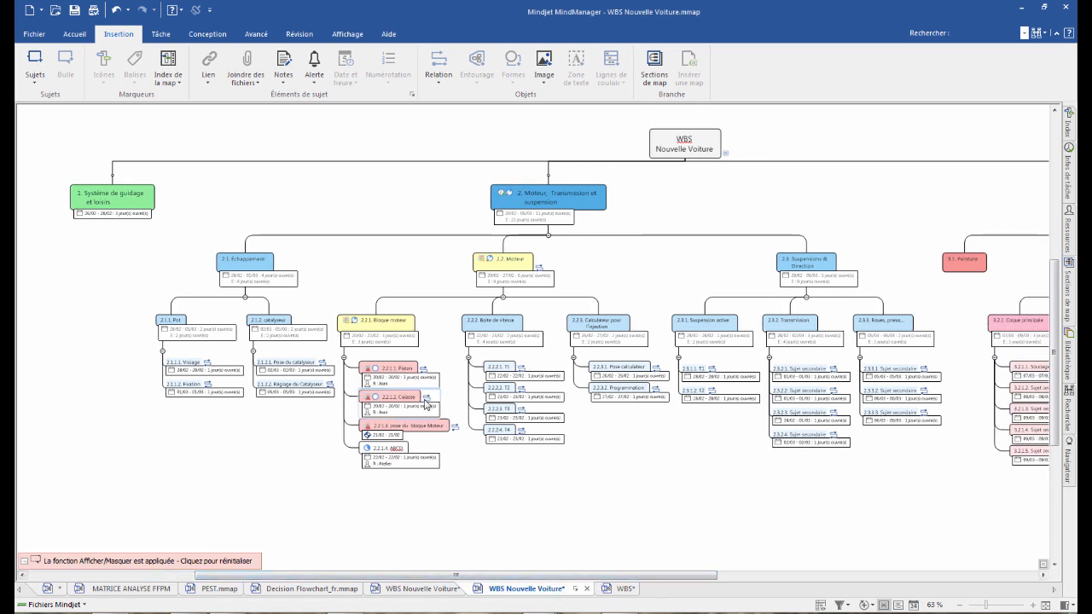
scroll(435, 391, "up", 3)
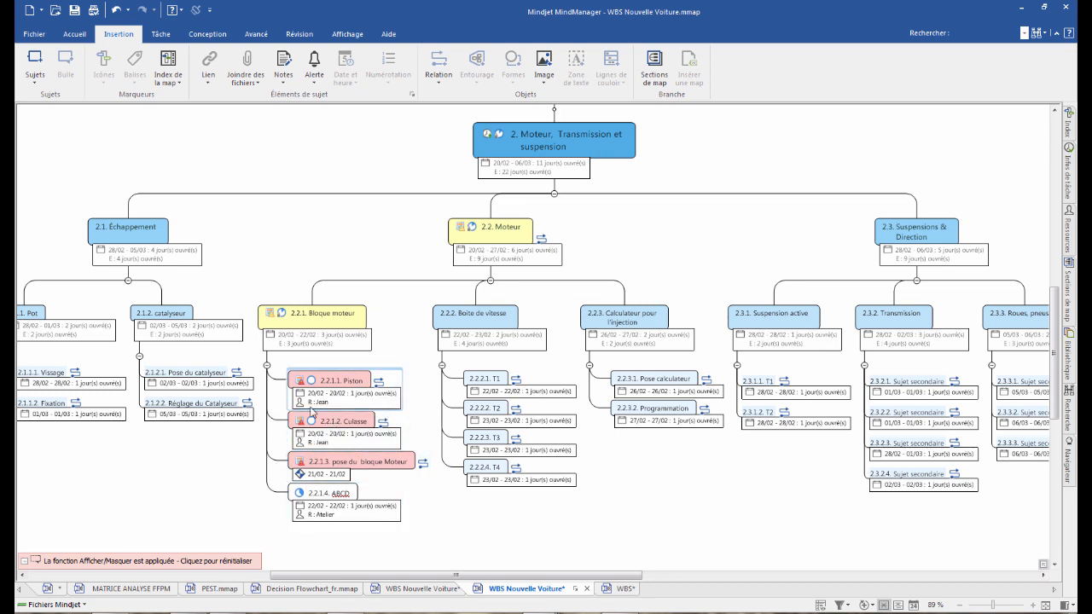
left_click(313, 424)
left_click(316, 425)
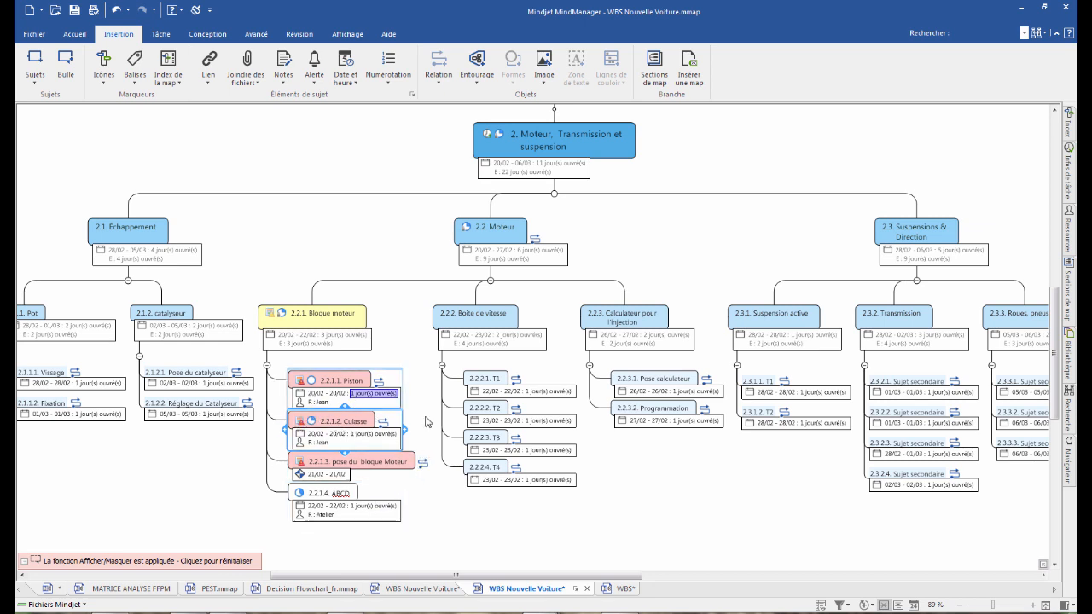
left_click(337, 362)
left_click_drag(321, 383, 335, 461)
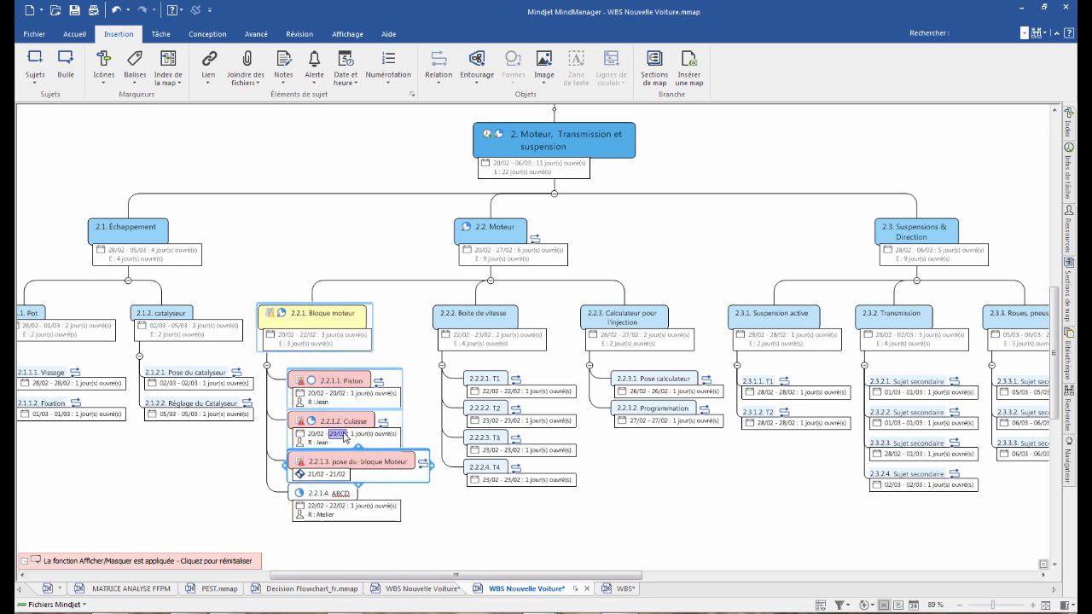
right_click(348, 378)
mouse_move(401, 190)
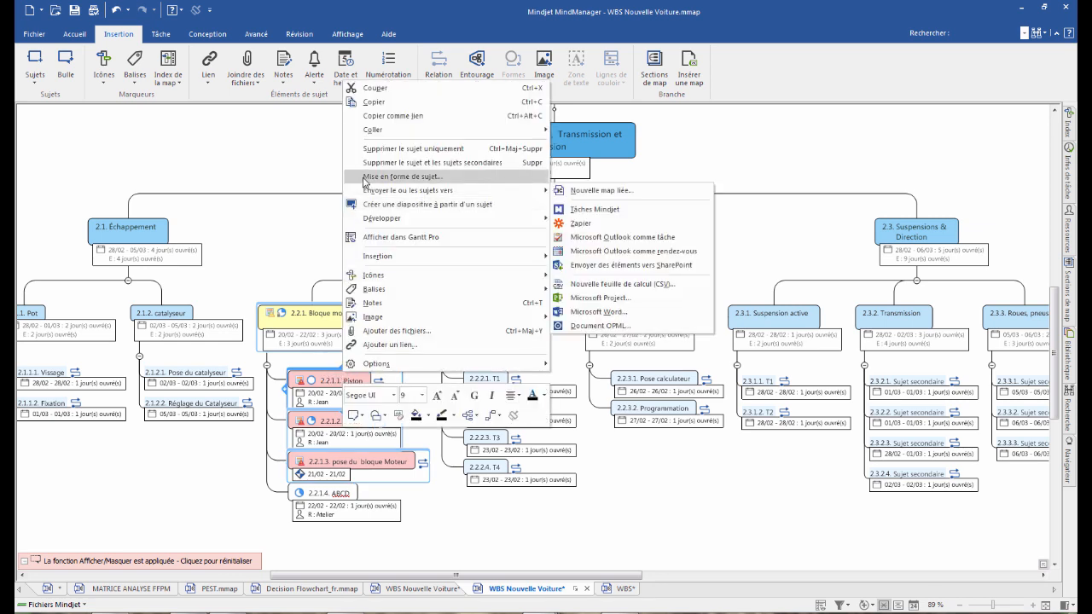
left_click(616, 239)
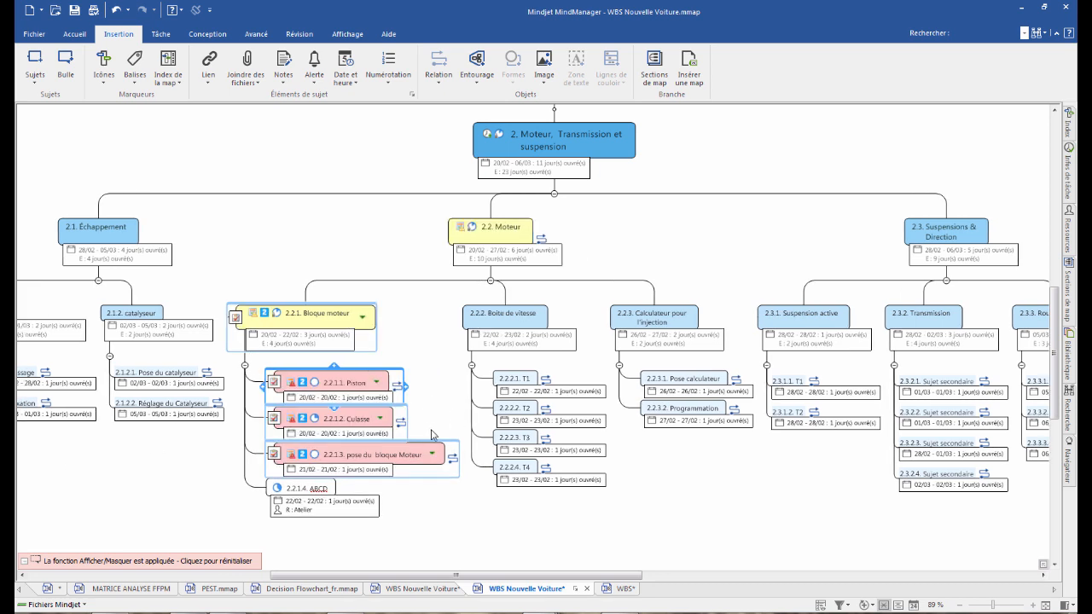
- Check the Outlook-linked topics under Bloque moteur and open the Microsoft Outlook item linked to the Culasse topic
scroll(317, 365, "up", 3)
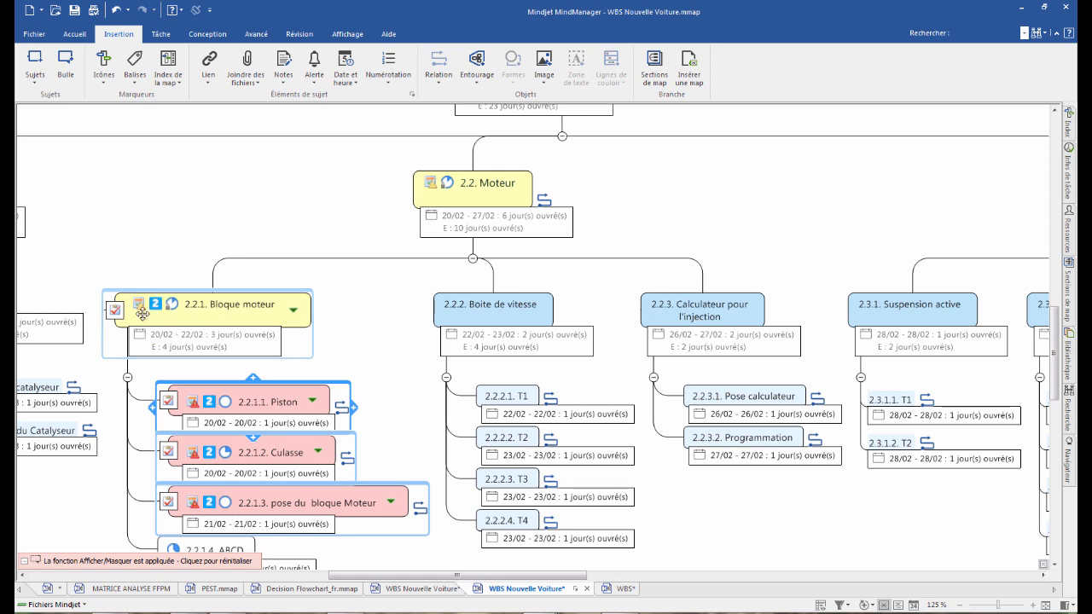
scroll(309, 360, "down", 3)
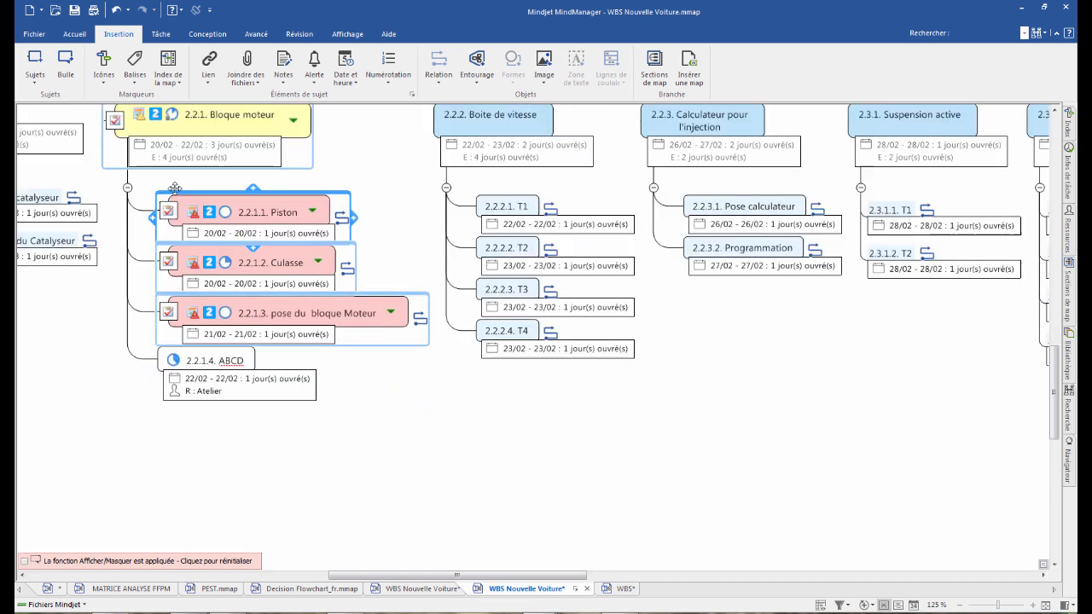
left_click(143, 219)
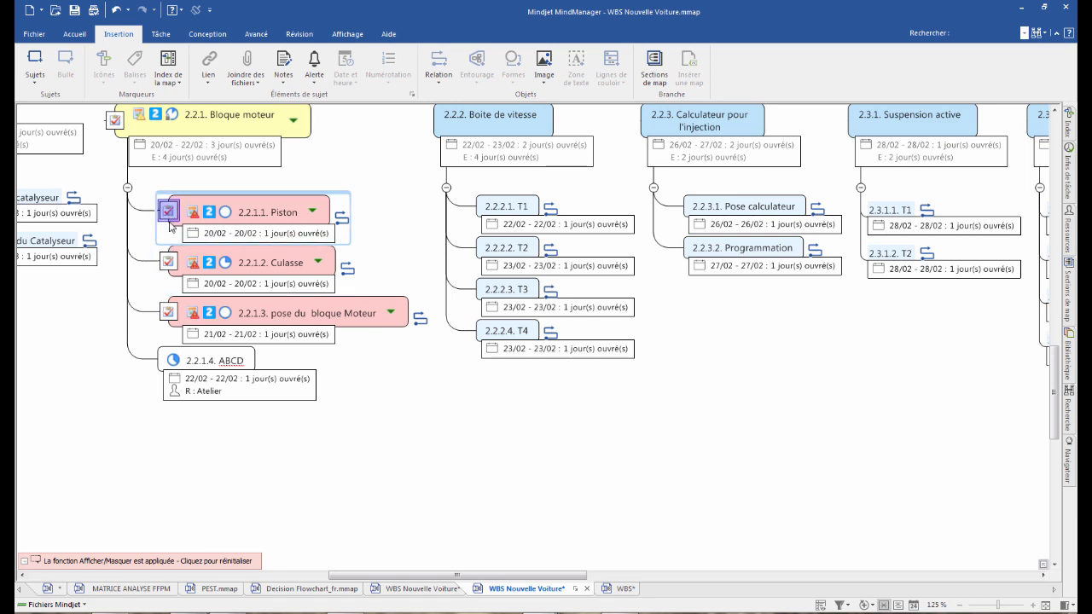
left_click(168, 263)
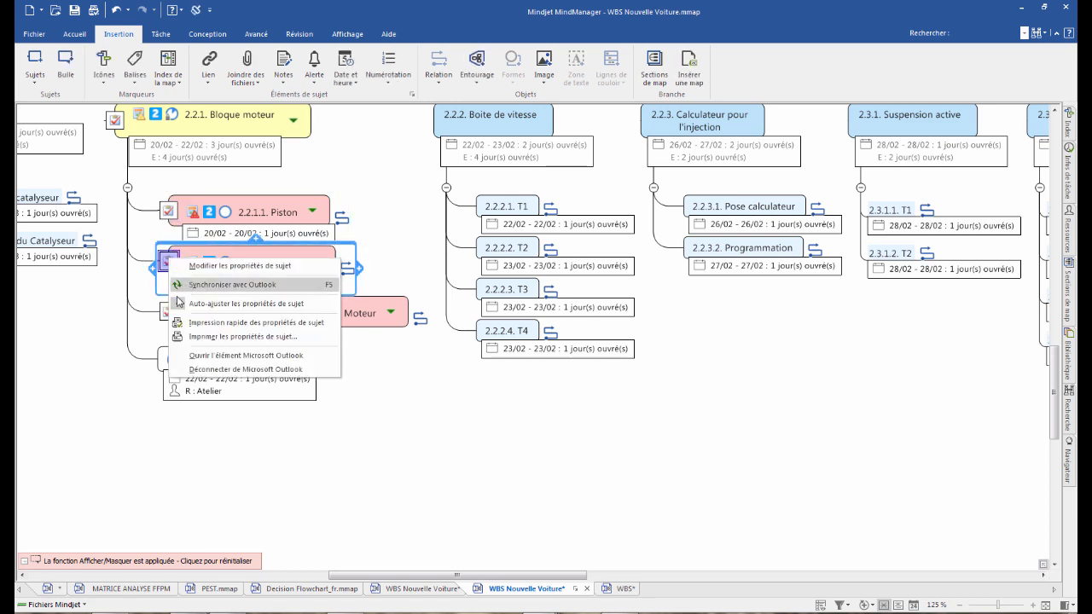
left_click(212, 364)
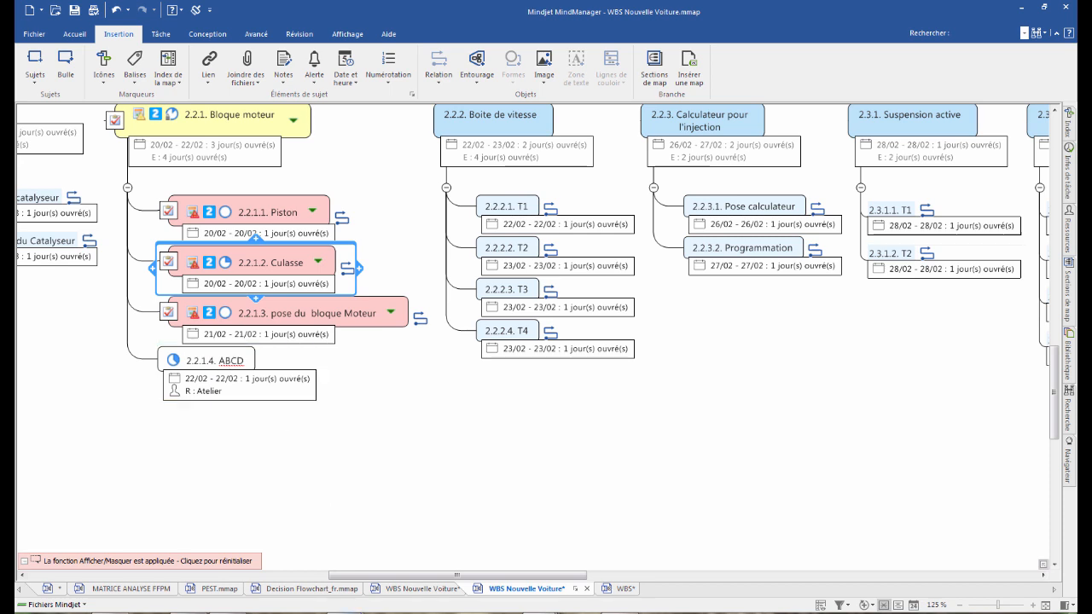
- Switch to the Outlook task Culasse and assign it, entering the chosen contact as recipient
left_click(344, 613)
left_click(398, 571)
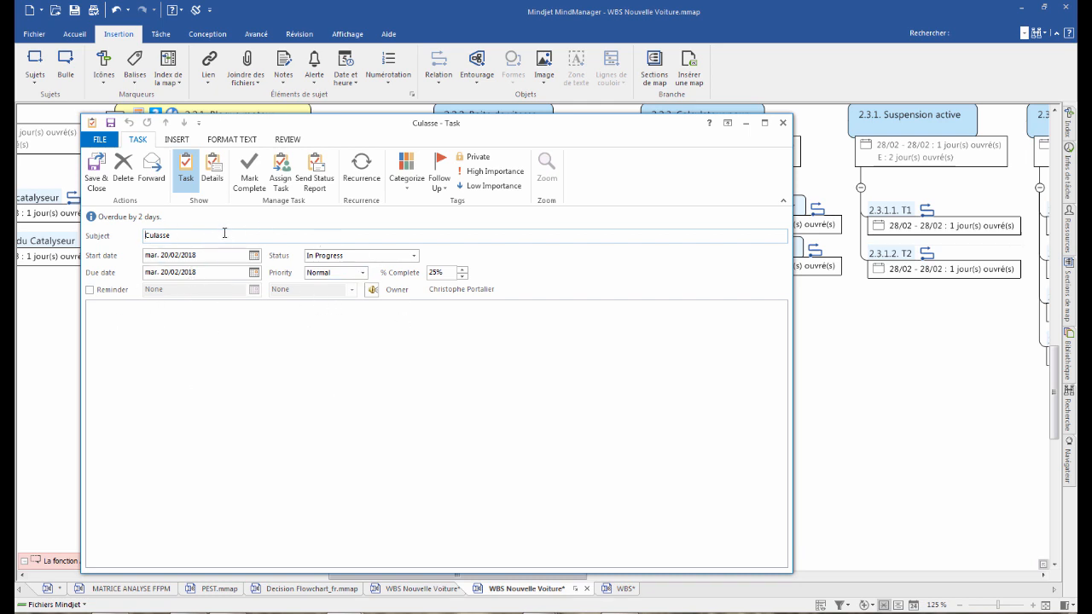
left_click(289, 174)
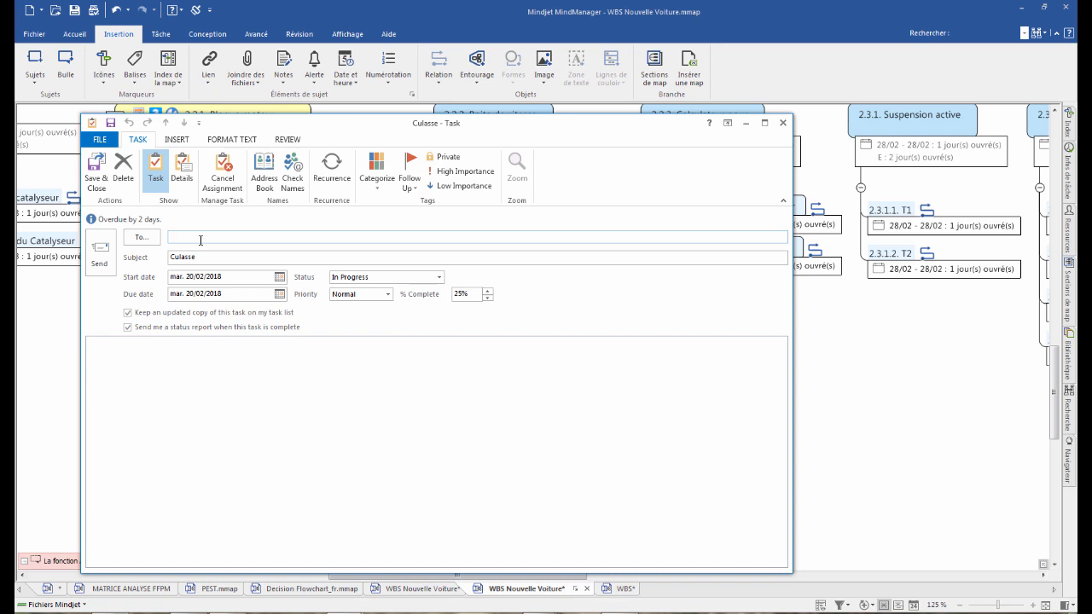
type("mat")
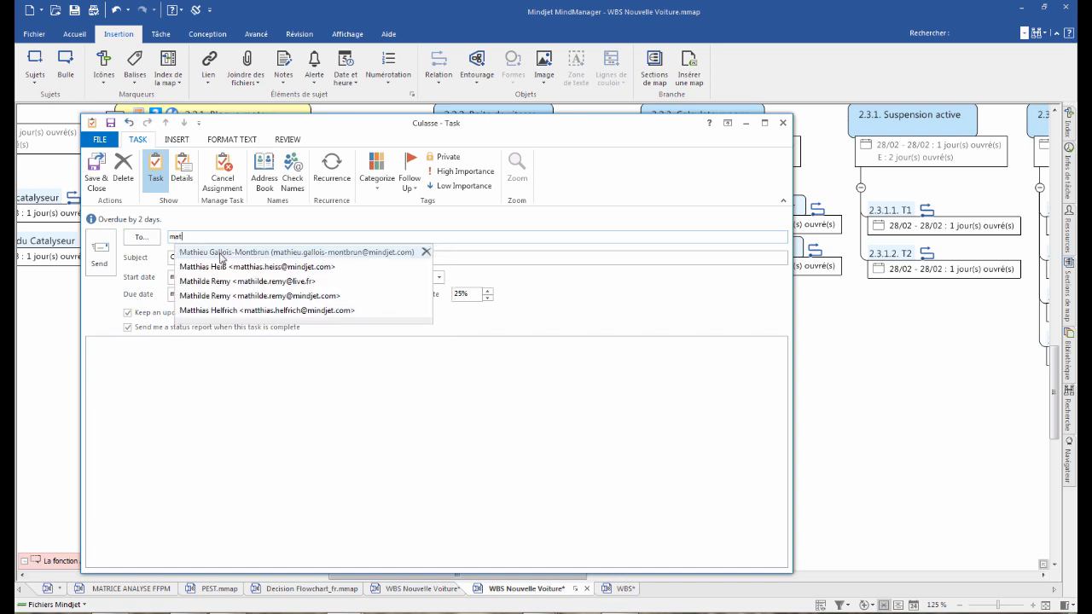
left_click(220, 253)
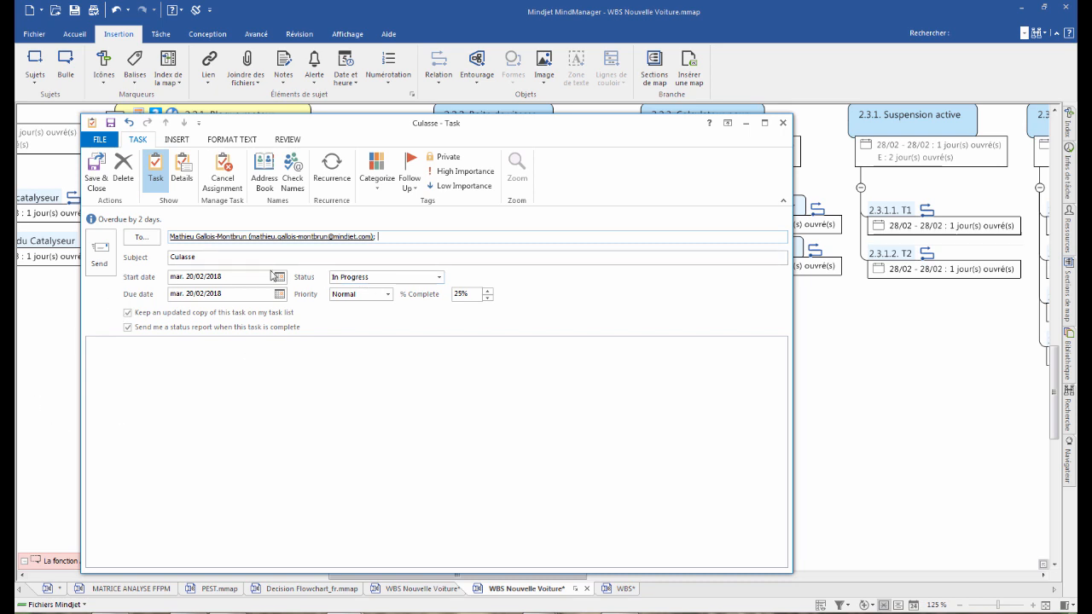
- Set the Culasse task to High priority and 75% complete, add the note "Attention ...", and save and close it
left_click(388, 294)
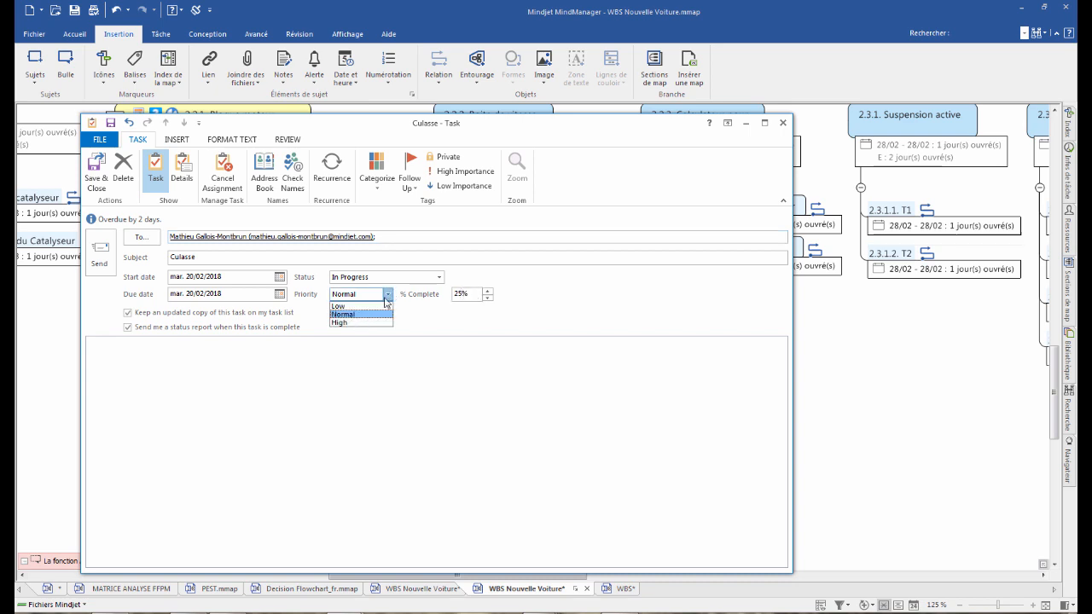
left_click(342, 322)
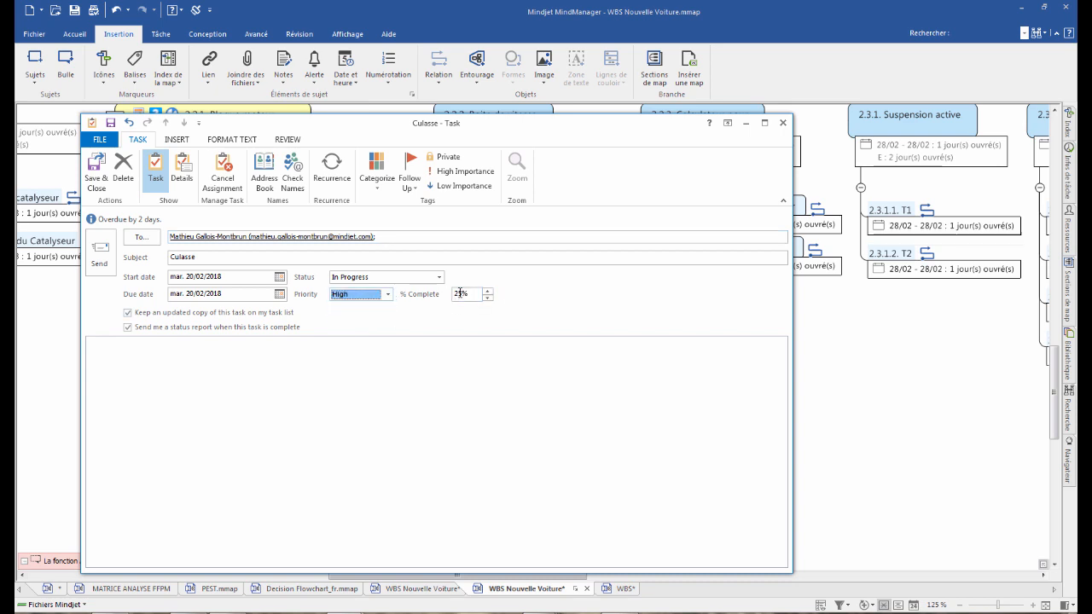
left_click(488, 292)
left_click(174, 370)
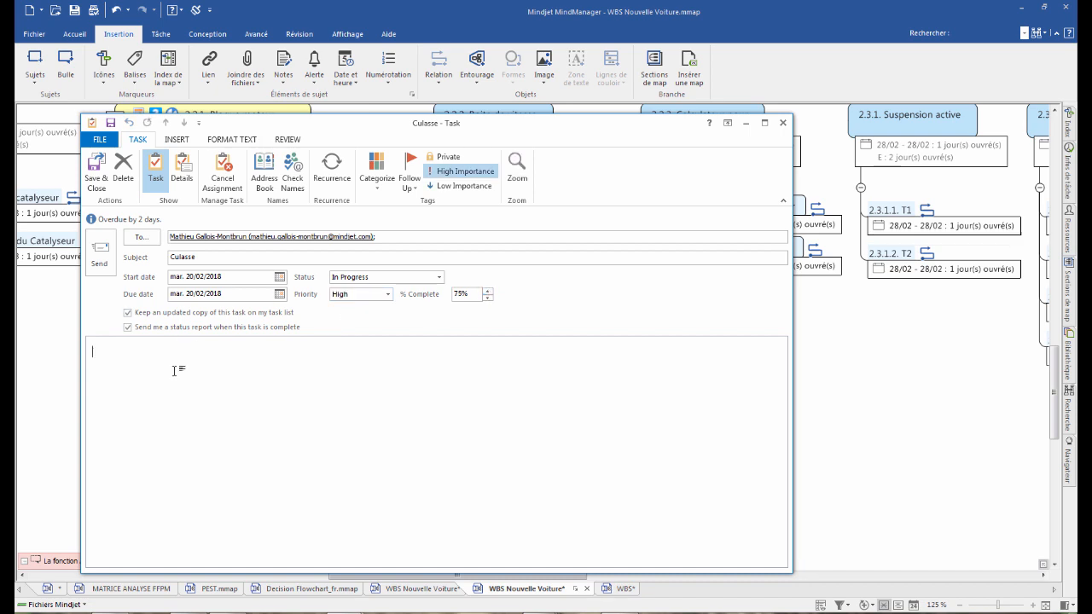
type("Attention ...")
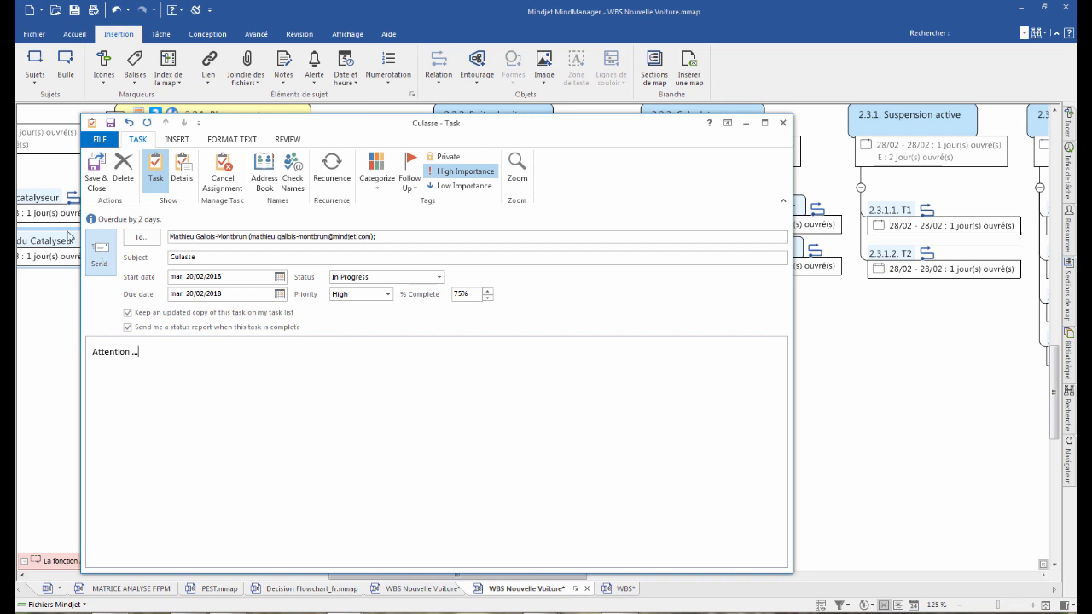
left_click(96, 171)
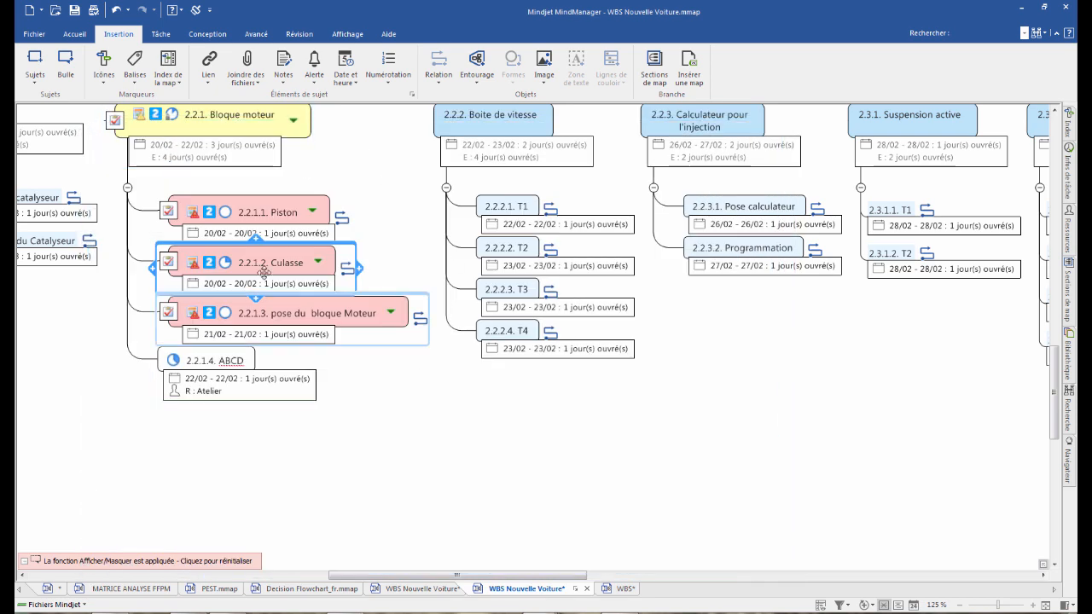
- Back in the MindManager map, synchronize the properties of topic 2.2.1.2 Culasse with Outlook
left_click(386, 407)
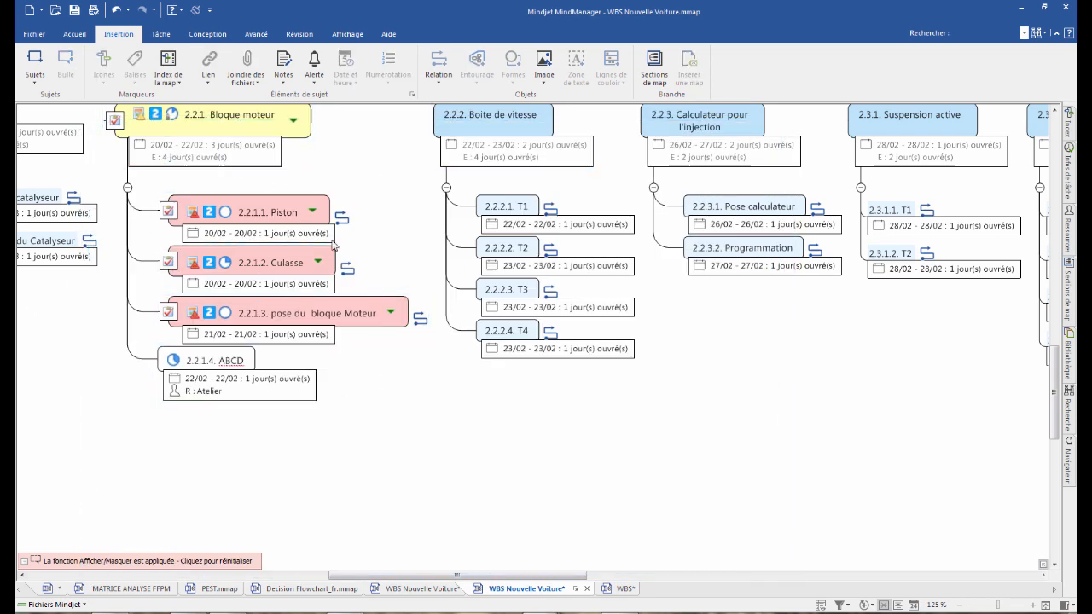
left_click(167, 262)
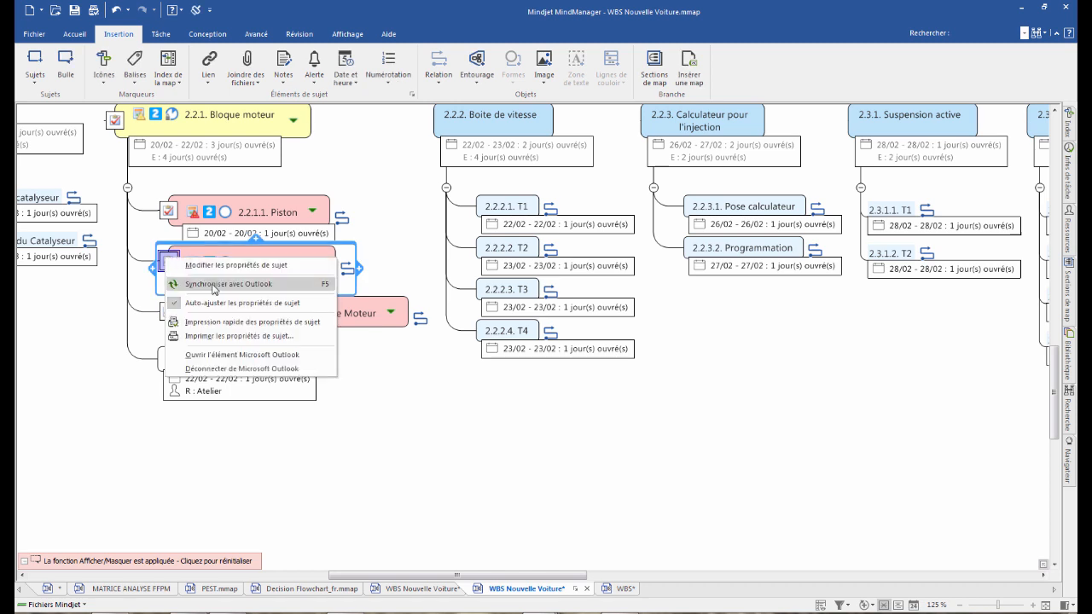
left_click(369, 399)
left_click(389, 367)
left_click_drag(398, 344, 281, 214)
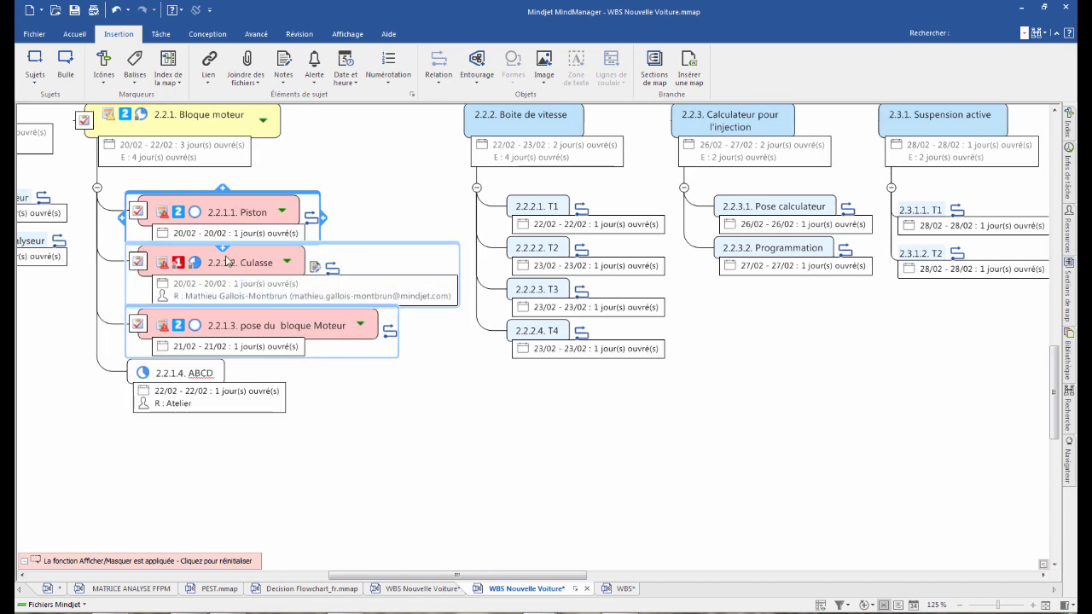
- Examine the synchronized resource, priority, progress and note of the Culasse topic on the map and in its task information
left_click(378, 231)
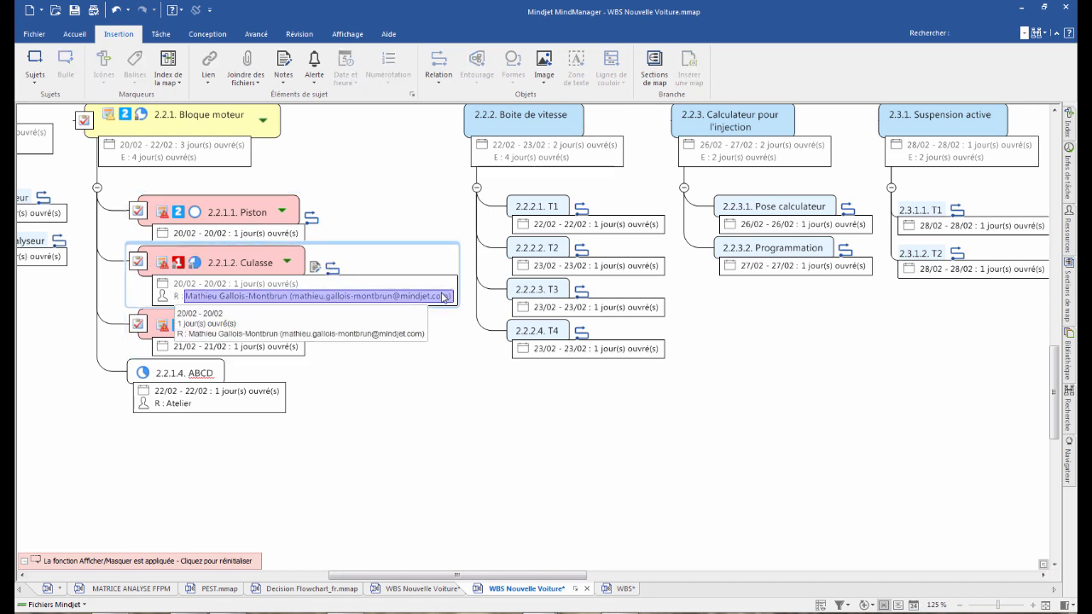
left_click(192, 267)
left_click(1068, 183)
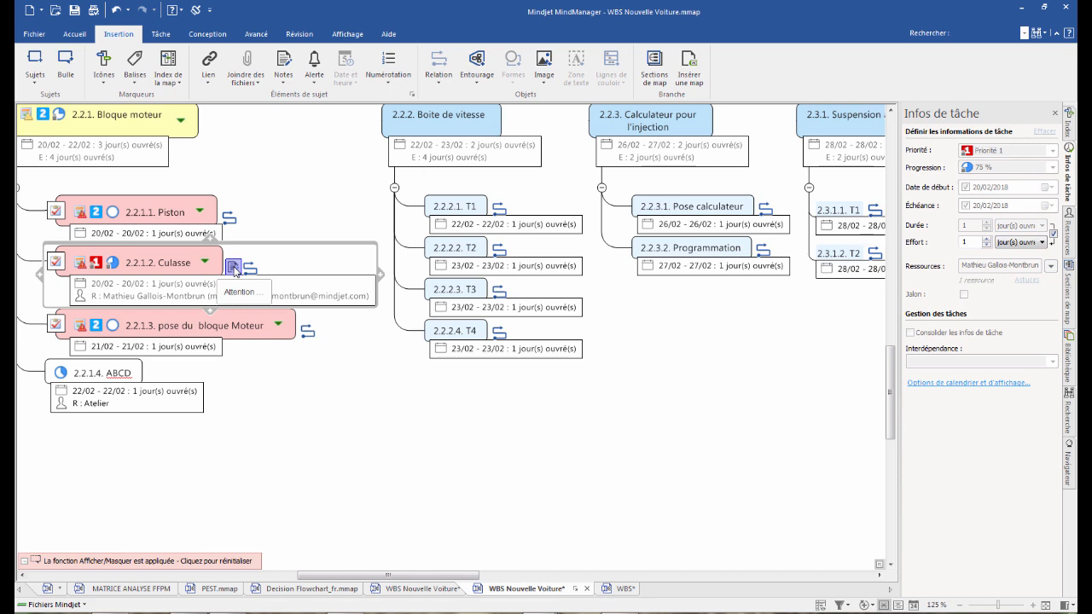
left_click(417, 479)
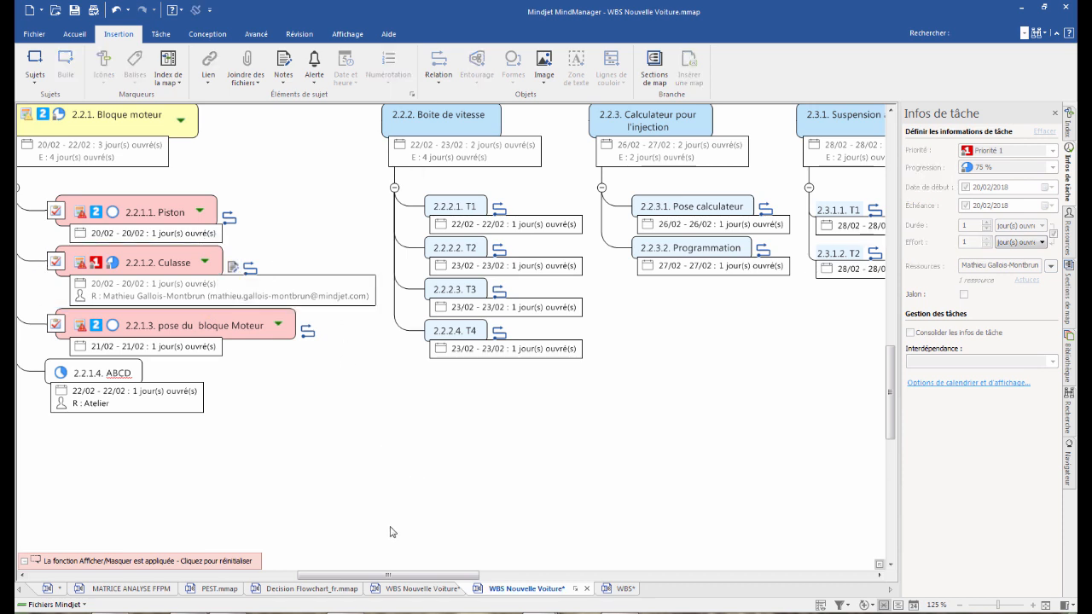
left_click_drag(380, 576, 323, 576)
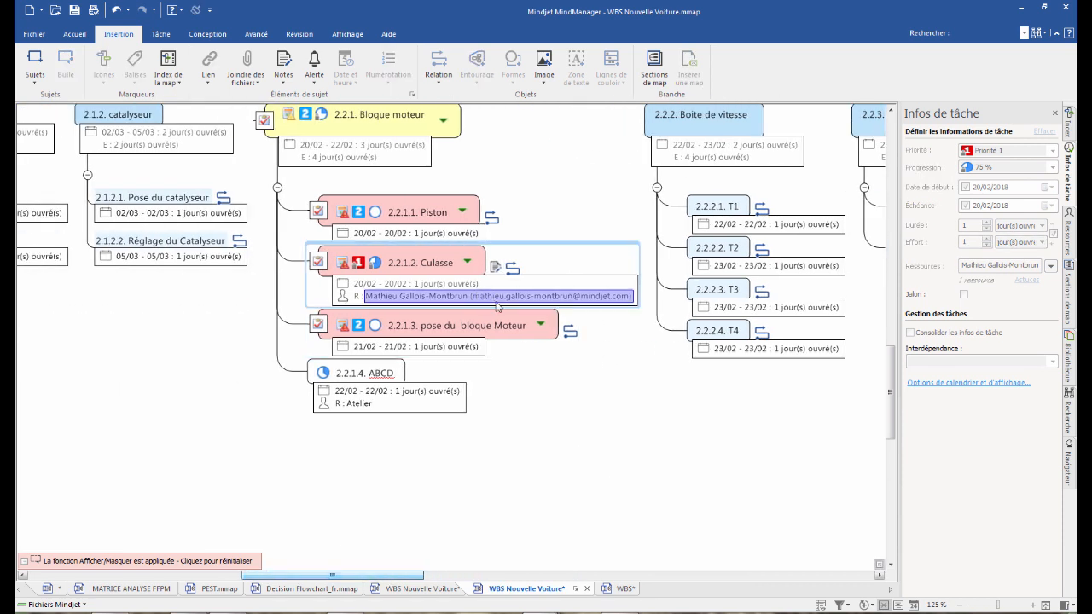
left_click(1056, 109)
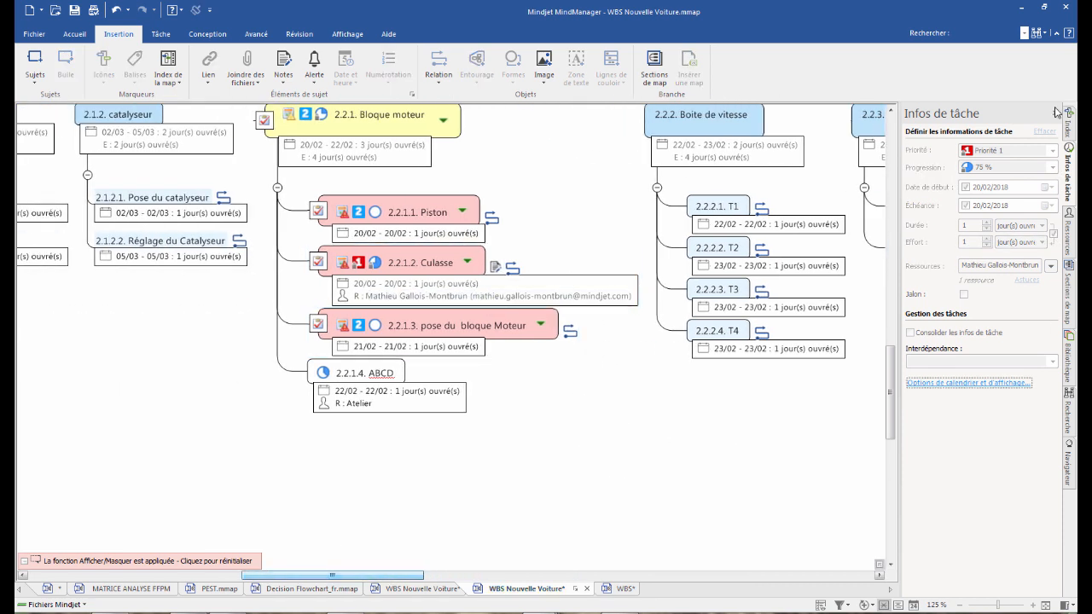
scroll(628, 205, "down", 1)
scroll(629, 204, "up", 2)
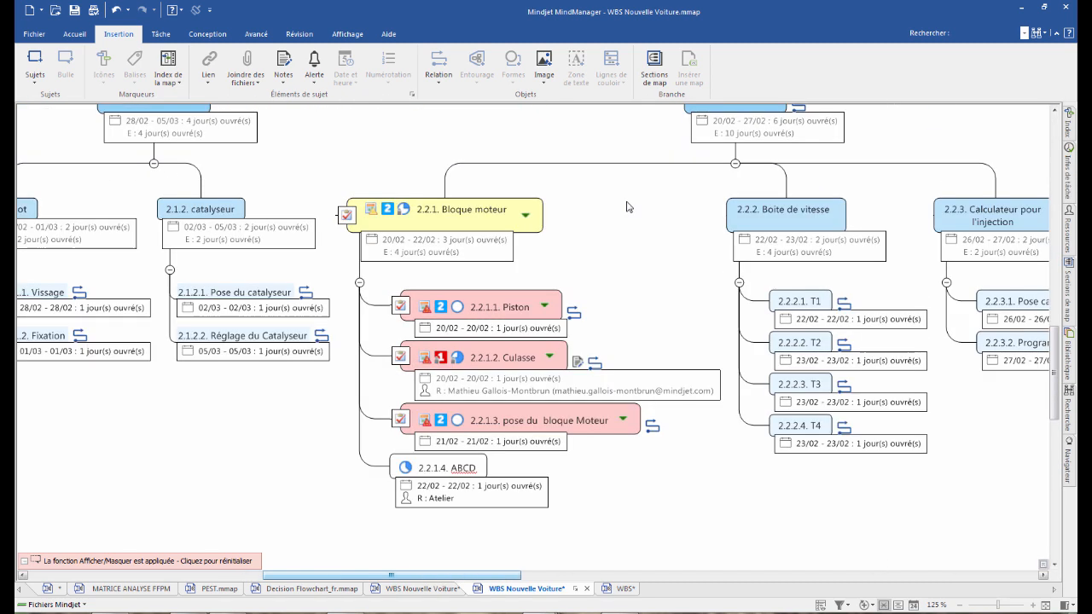
left_click(495, 350)
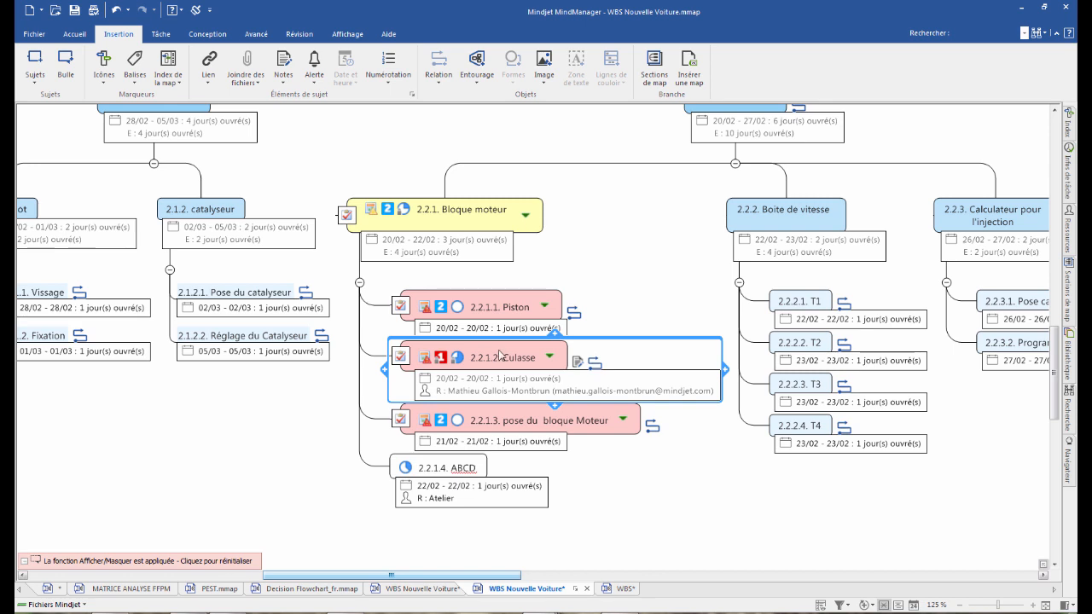
- Add a topic property named Coût of type Devise, with two decimals and the € symbol, to topic 2.2.2.2 T2
left_click(256, 35)
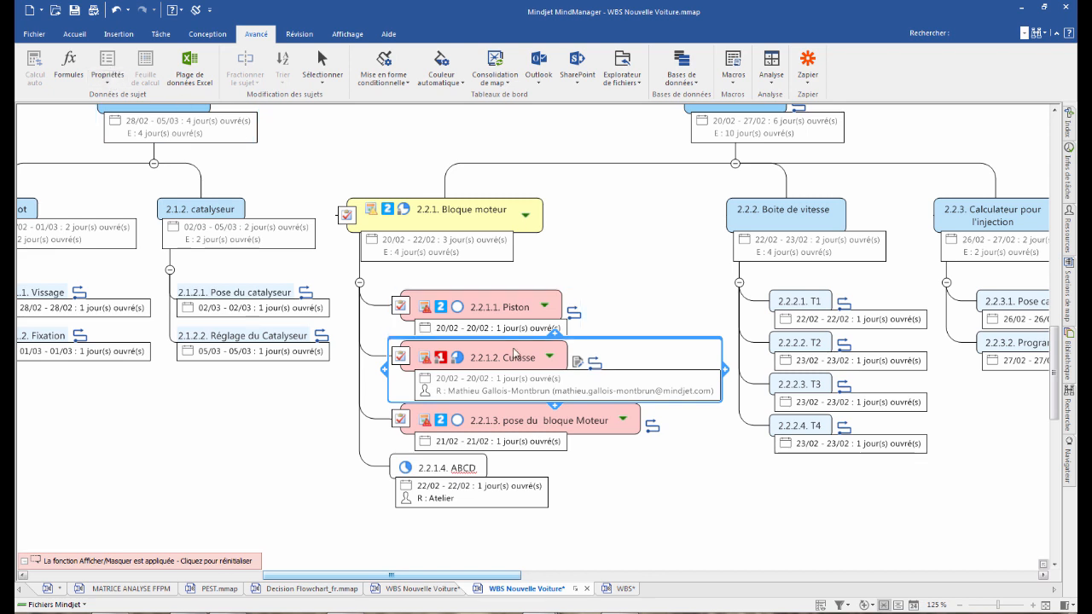
left_click(670, 514)
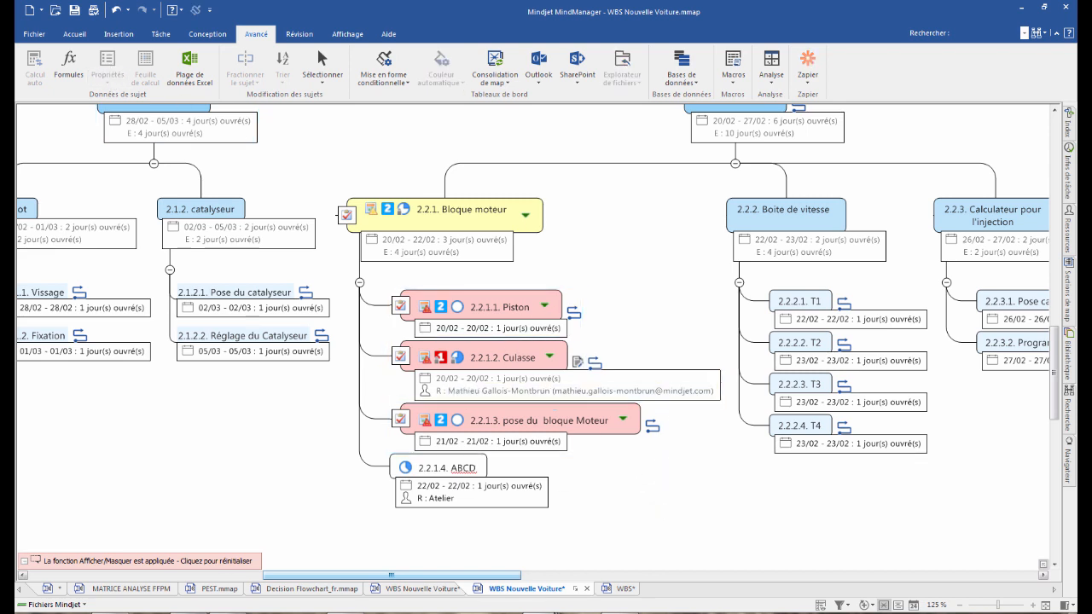
left_click_drag(460, 575, 553, 574)
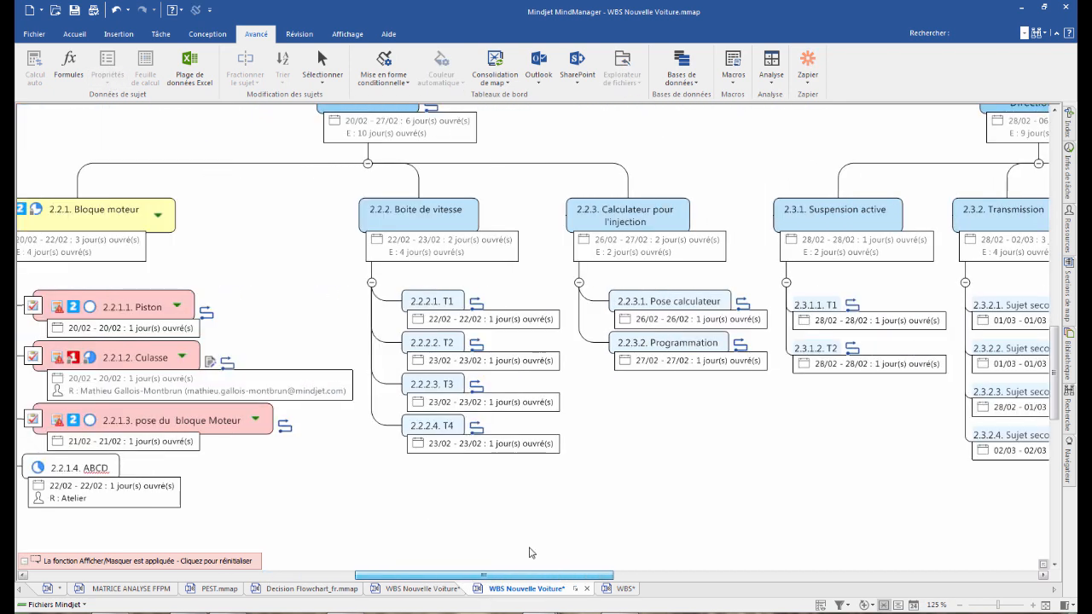
left_click(450, 343)
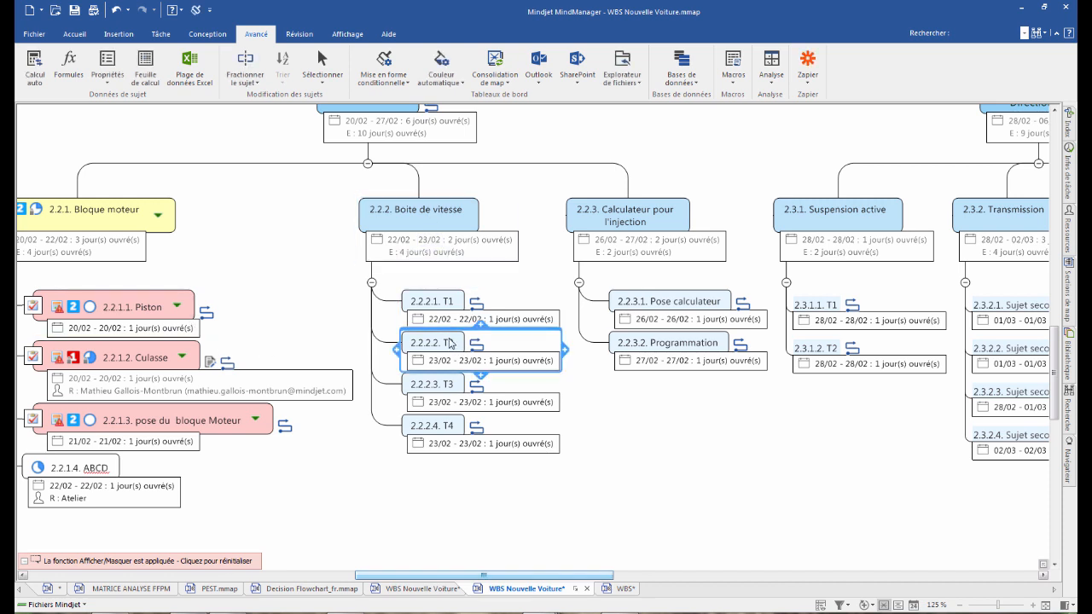
left_click(109, 73)
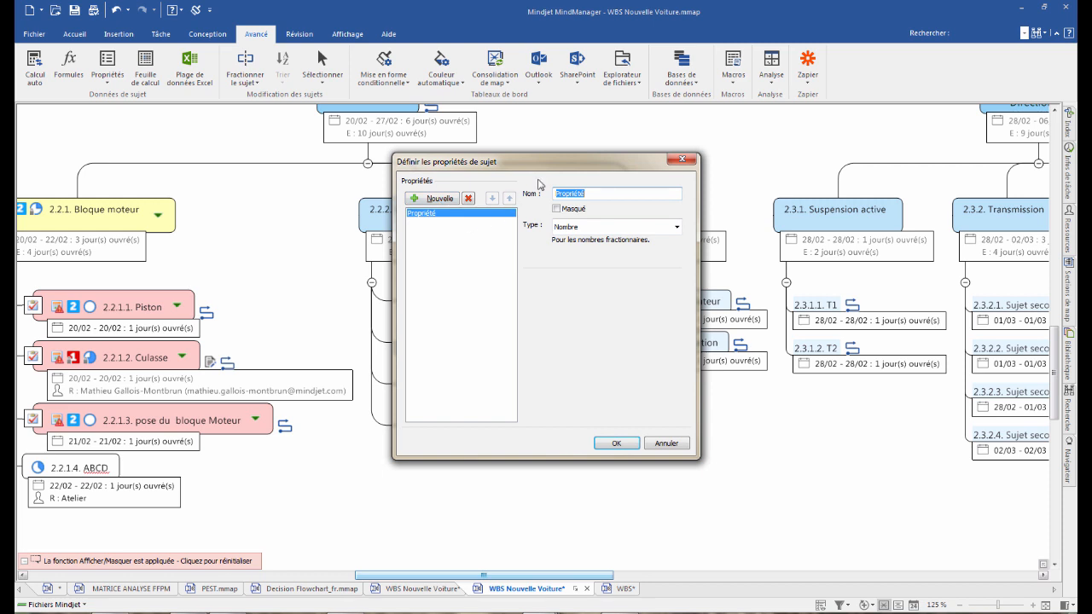
left_click_drag(593, 193, 436, 187)
type("Coût")
left_click(676, 227)
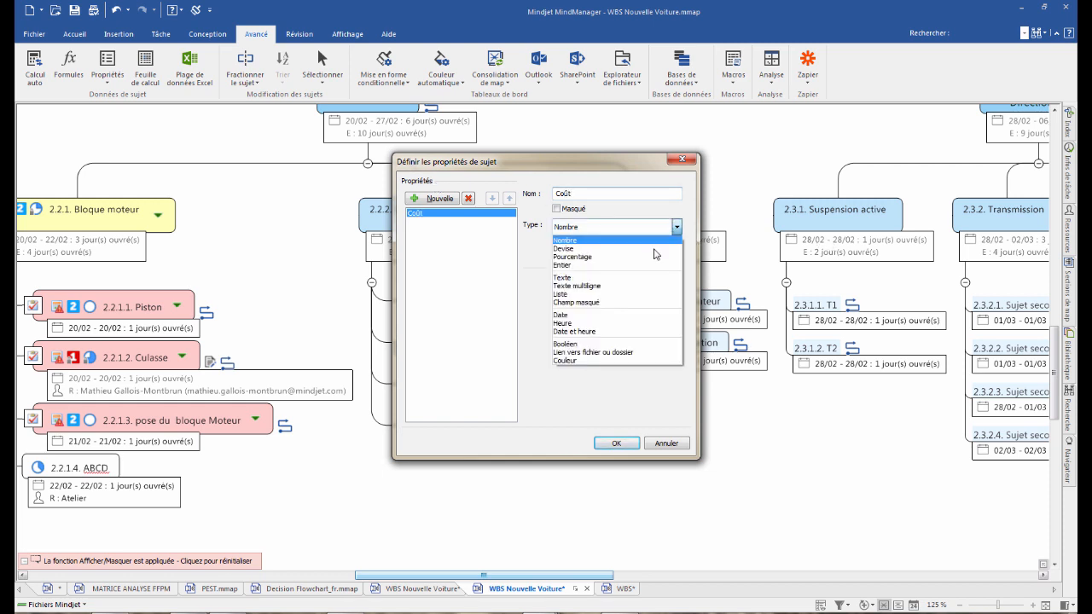
left_click(577, 249)
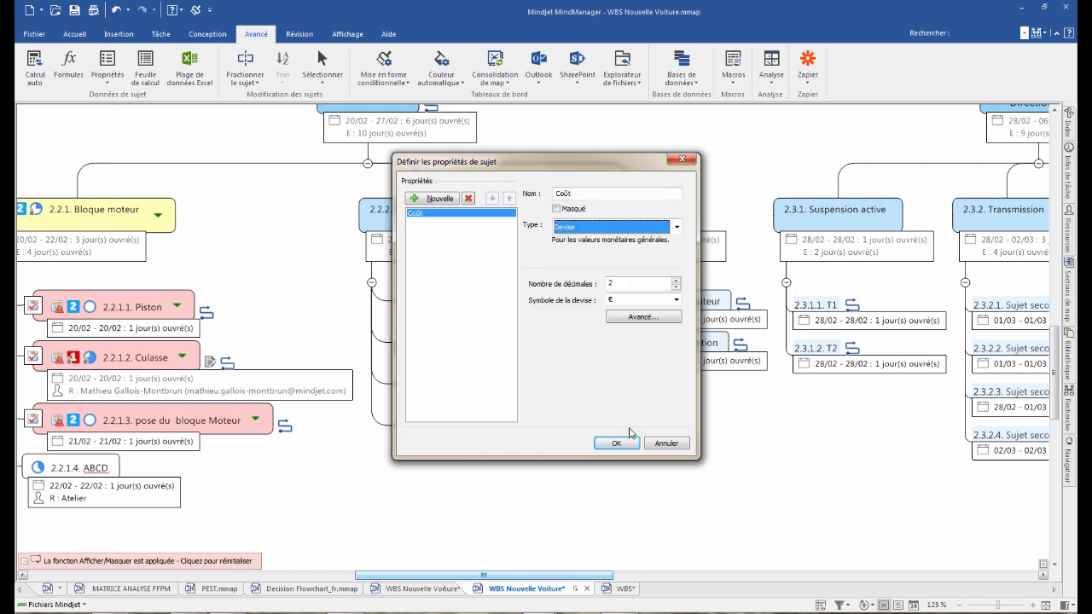
left_click(616, 443)
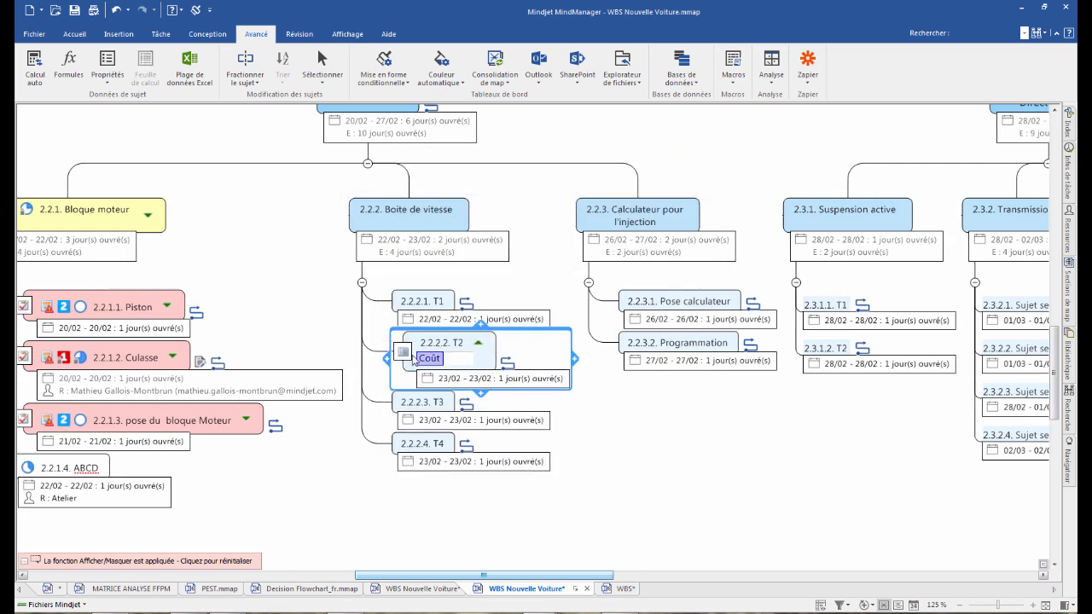
- Copy the Coût property from topic T2 to topics T3 and T1 under Boite de vitesse
double_click(437, 361)
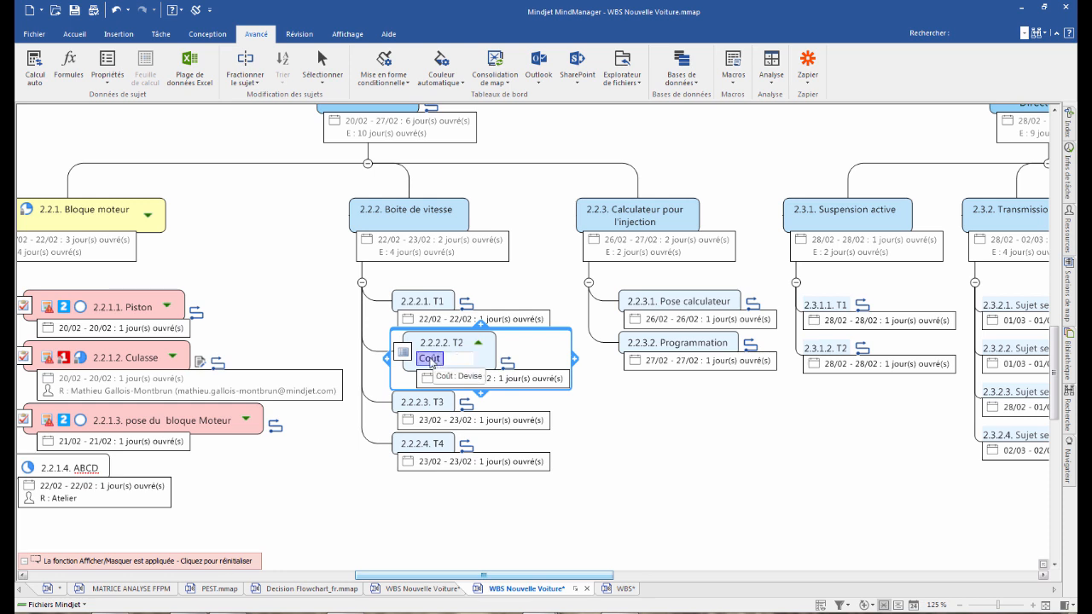
left_click_drag(432, 363, 430, 402)
left_click_drag(432, 364, 422, 304)
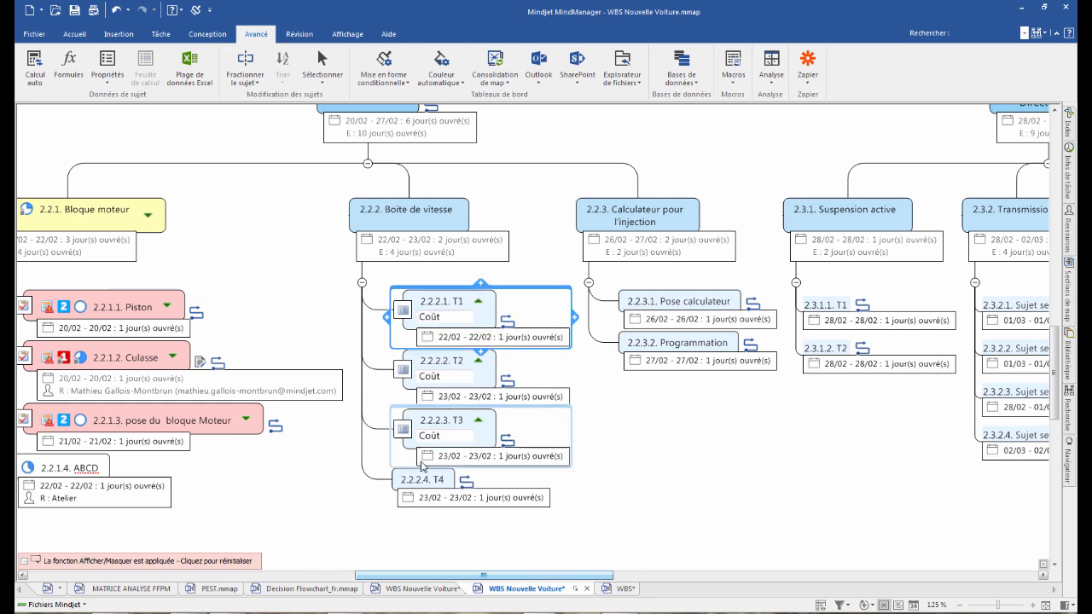
- Set the Coût of topic 2.2.2.1 T1 to 100 €
left_click(461, 316)
type("10")
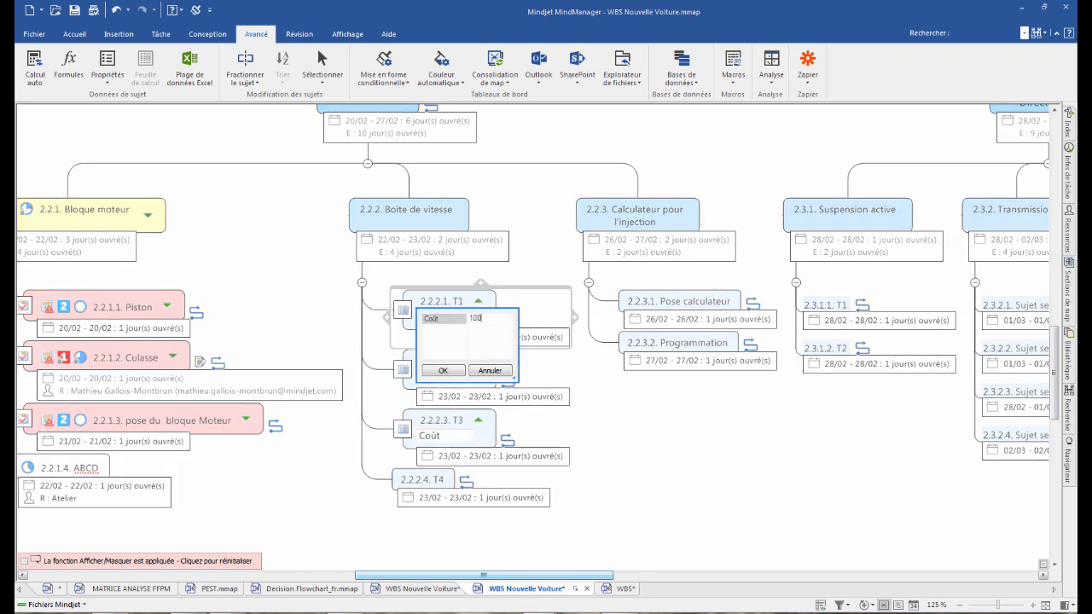
type("0")
key("Tab")
left_click(442, 370)
- Set the Coût of topic 2.2.2.2 T2 to 10 € and that of topic 2.2.2.3 T3 to 50 €
left_click(450, 377)
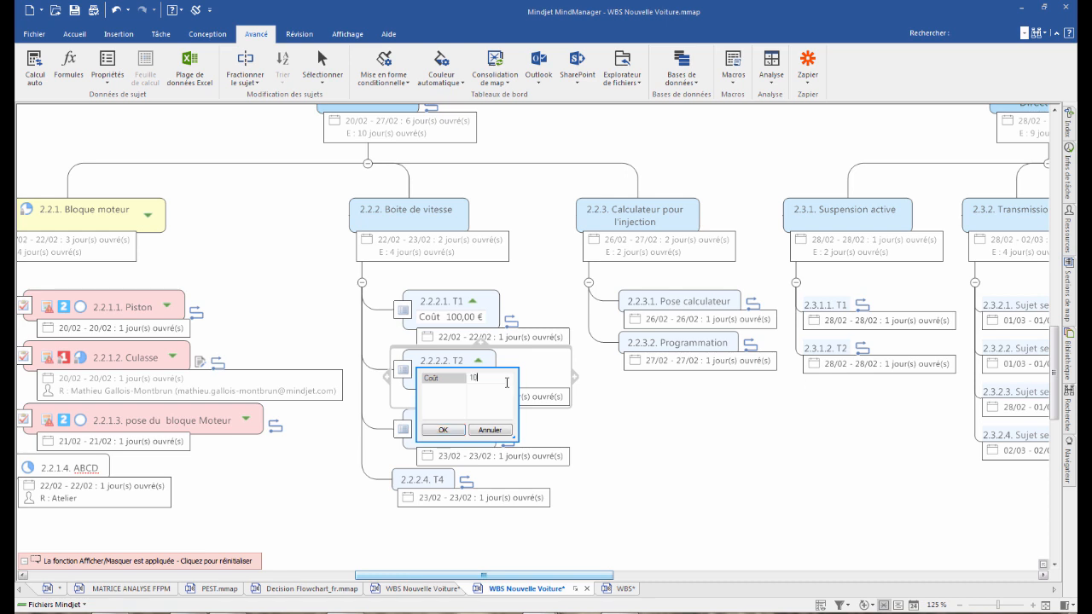
type("10")
left_click(444, 430)
left_click(444, 436)
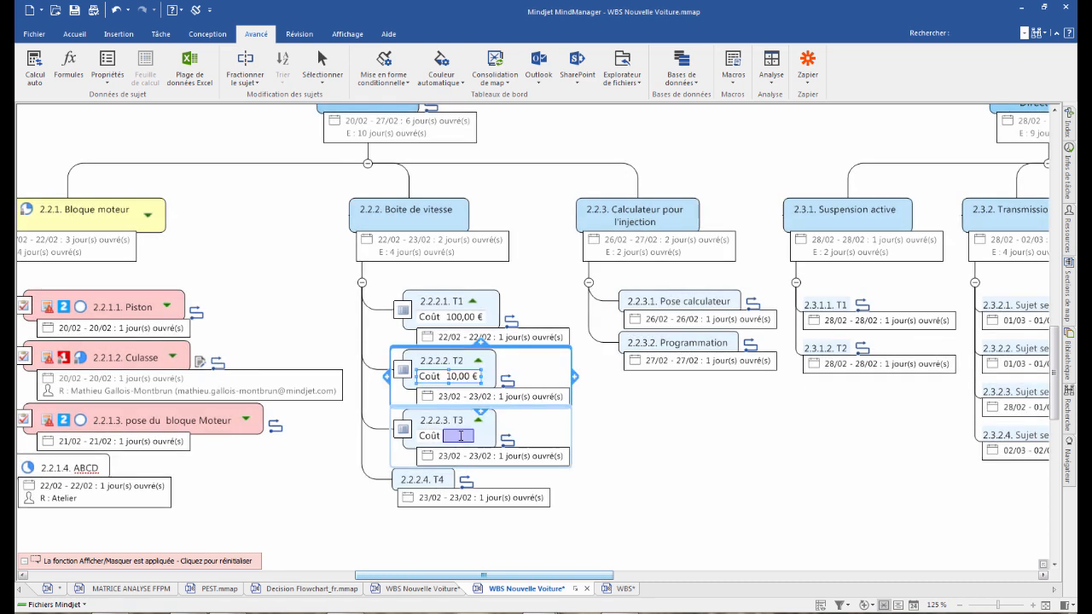
type("50")
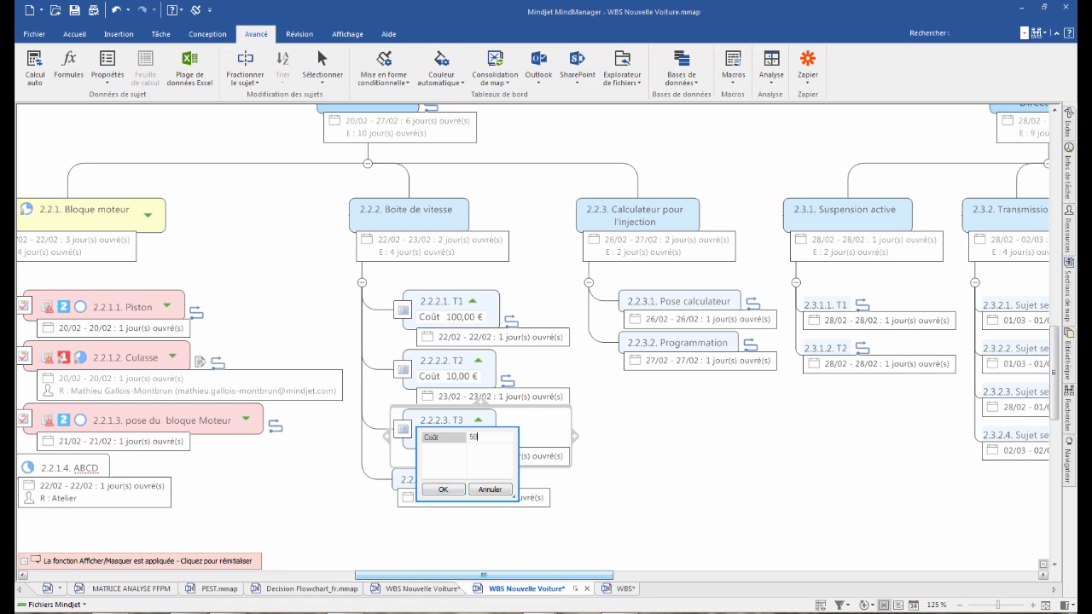
left_click(443, 489)
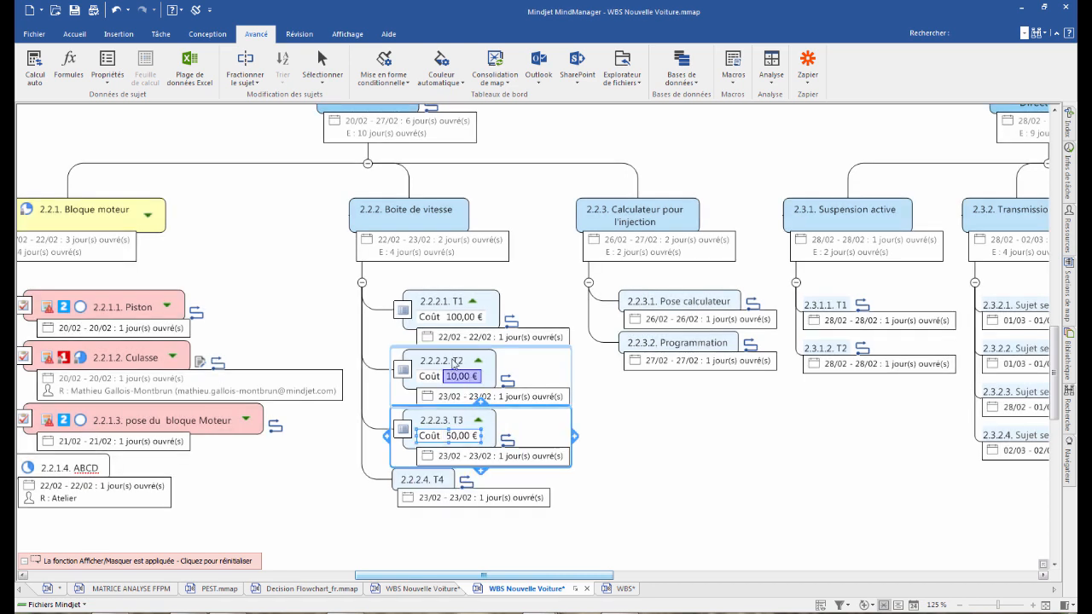
left_click(463, 311)
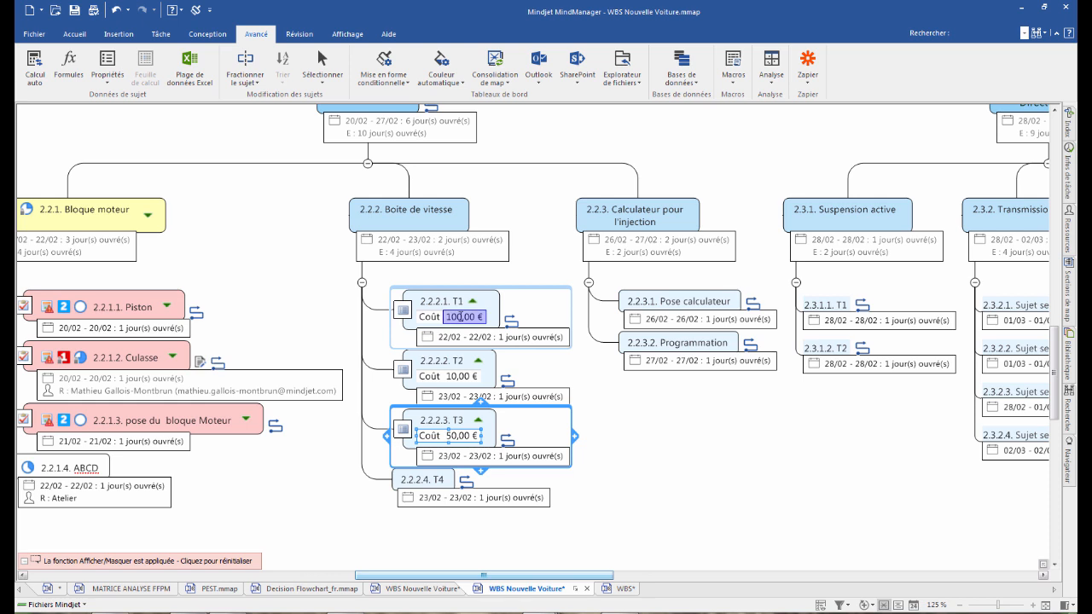
- Add the formula [Total]=SOMME(Enfants[Coût]) to topic 2.2.2 Boite de vitesse
left_click(424, 213)
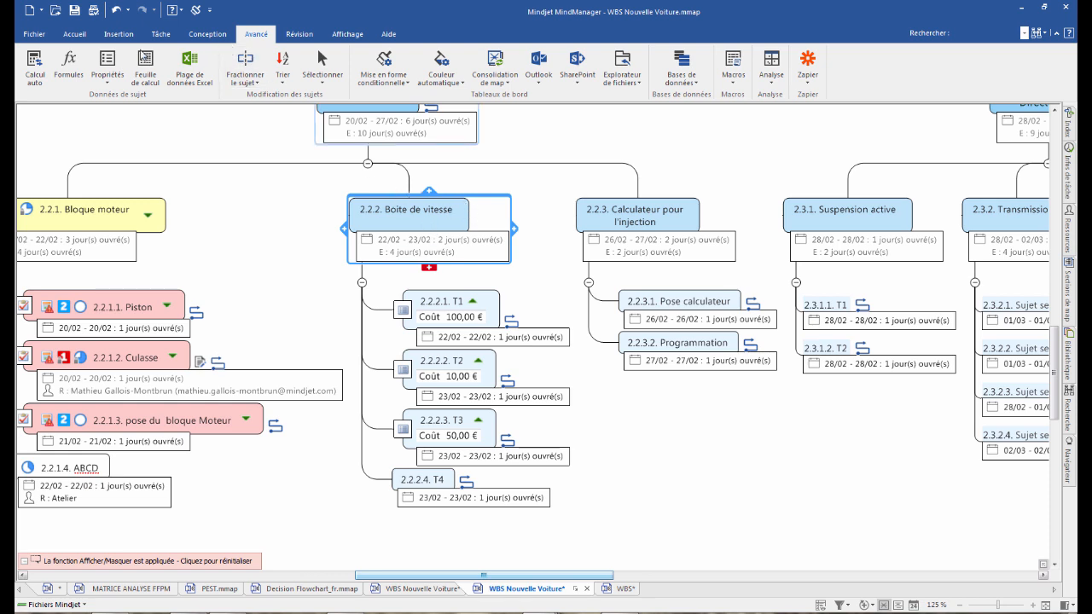
left_click(69, 67)
left_click(42, 113)
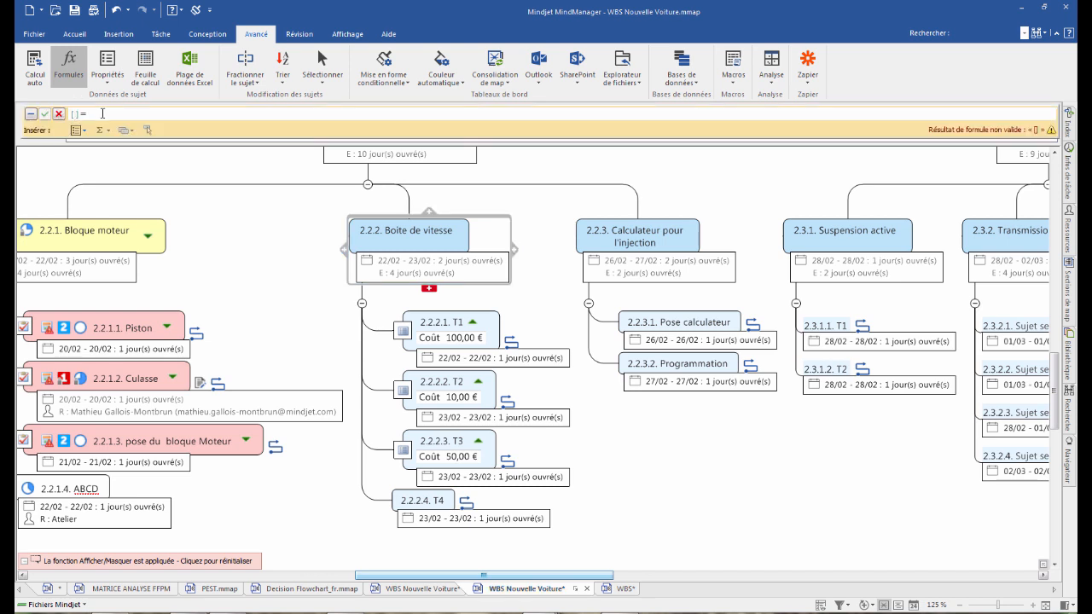
type("[Total")
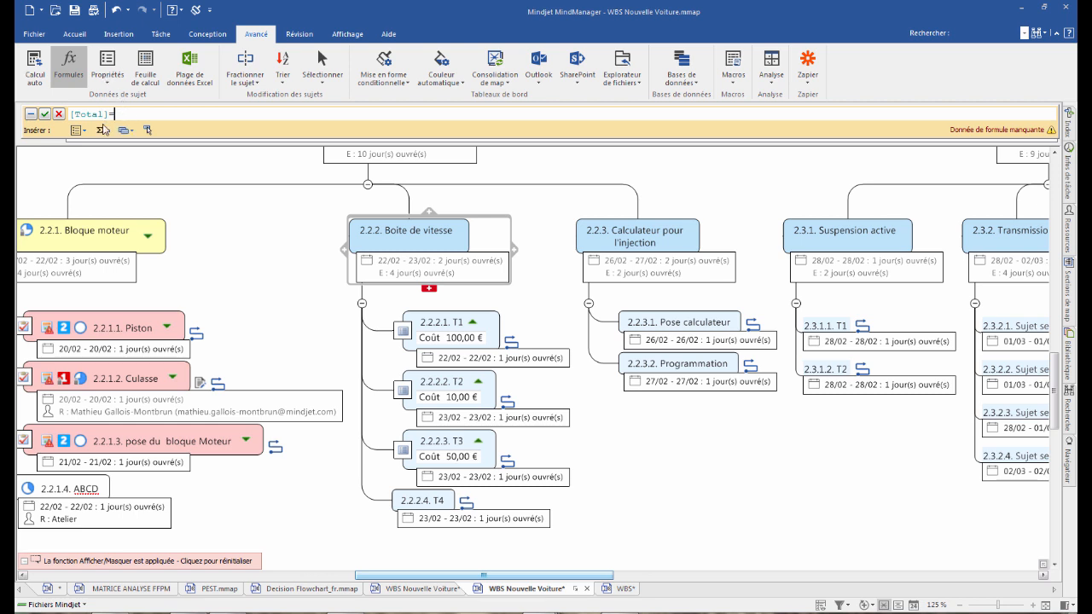
left_click(103, 131)
left_click(120, 157)
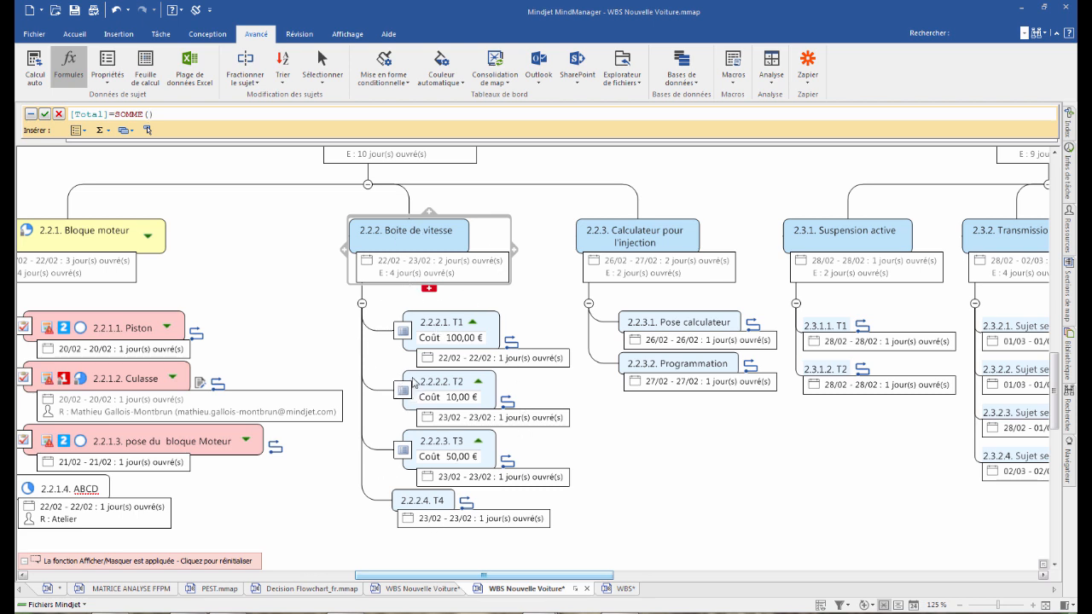
left_click(128, 130)
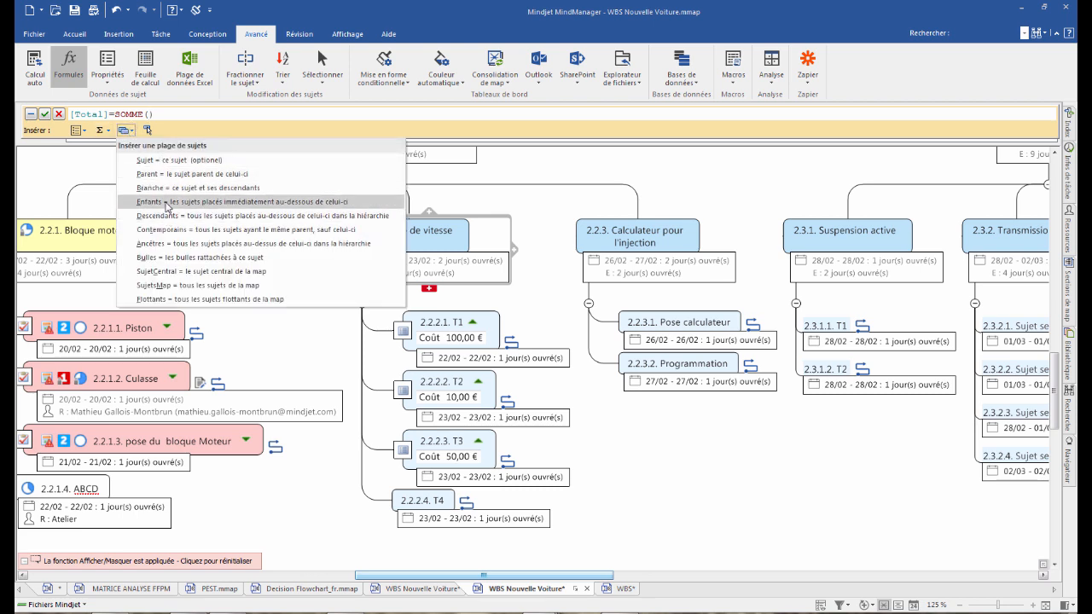
left_click(240, 205)
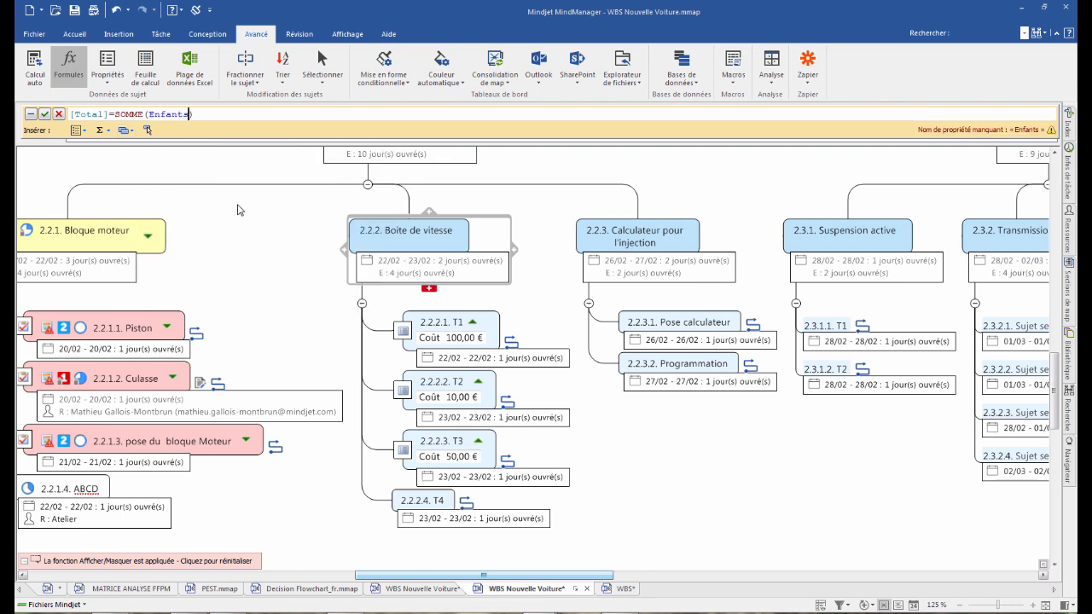
left_click(83, 130)
left_click(97, 165)
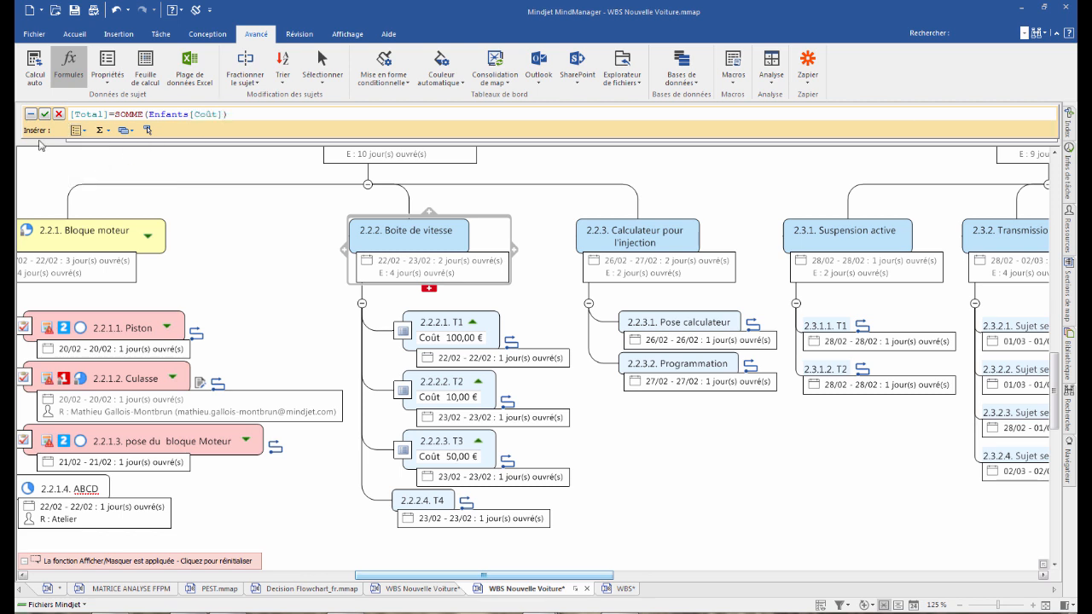
left_click(44, 113)
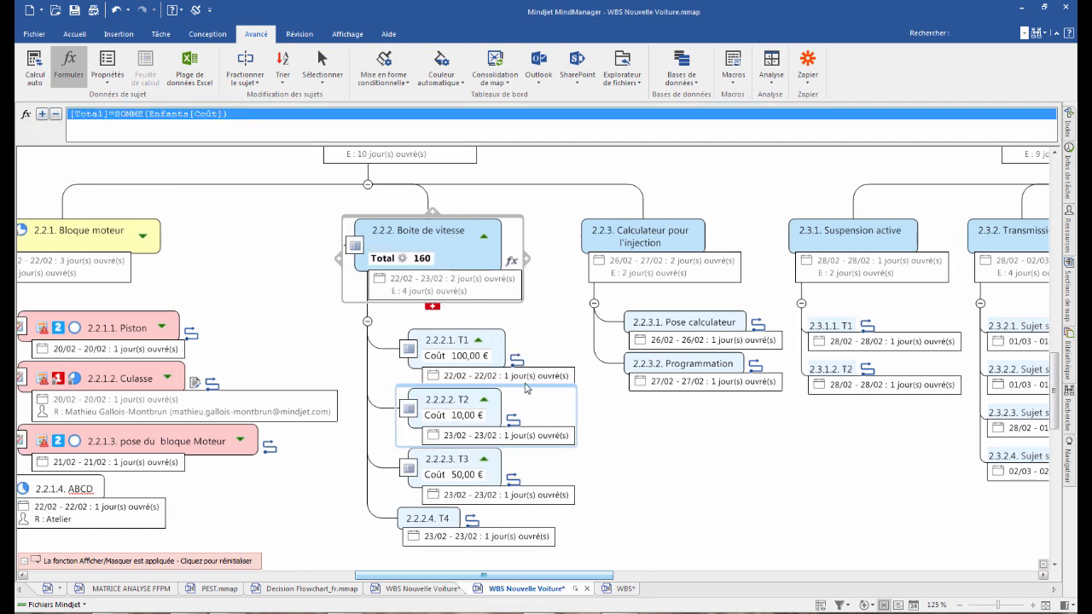
- Change the type of the Total property on topic 2.2.2 Boite de vitesse to Devise
double_click(401, 260)
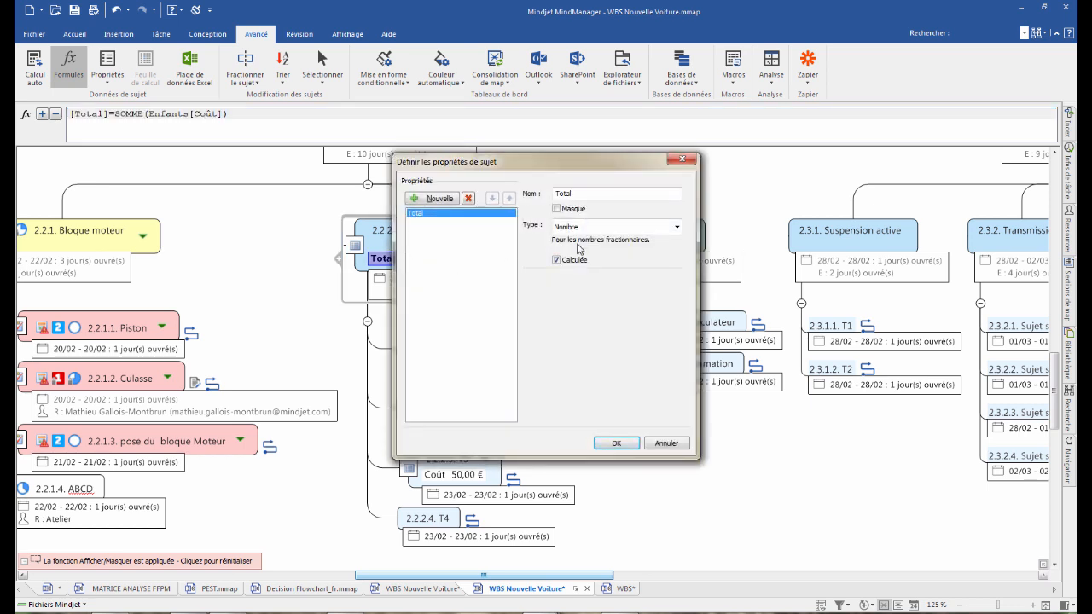
left_click(665, 227)
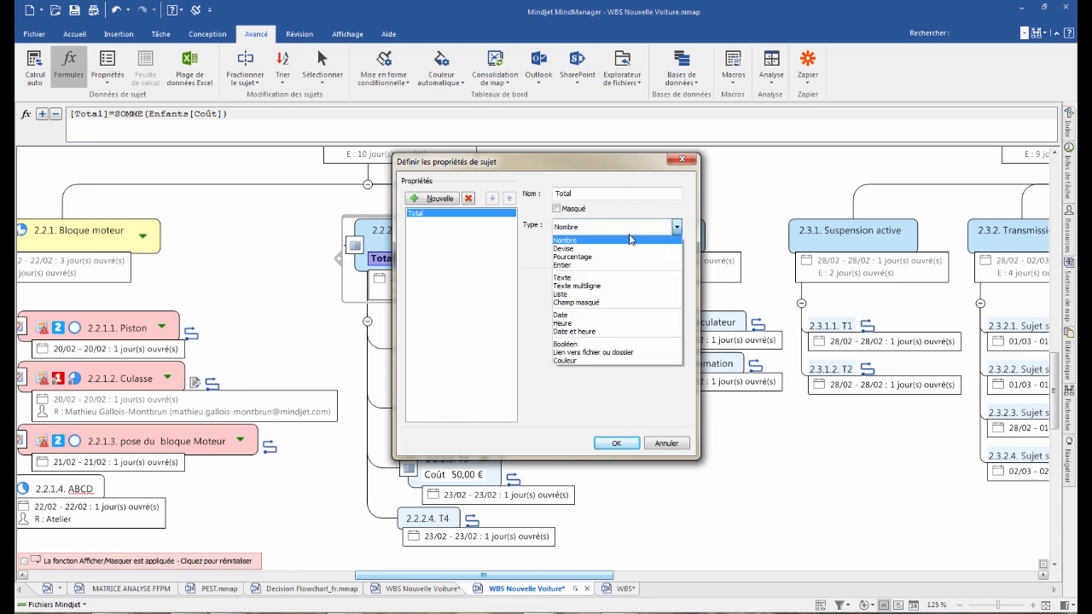
left_click(584, 249)
left_click(618, 444)
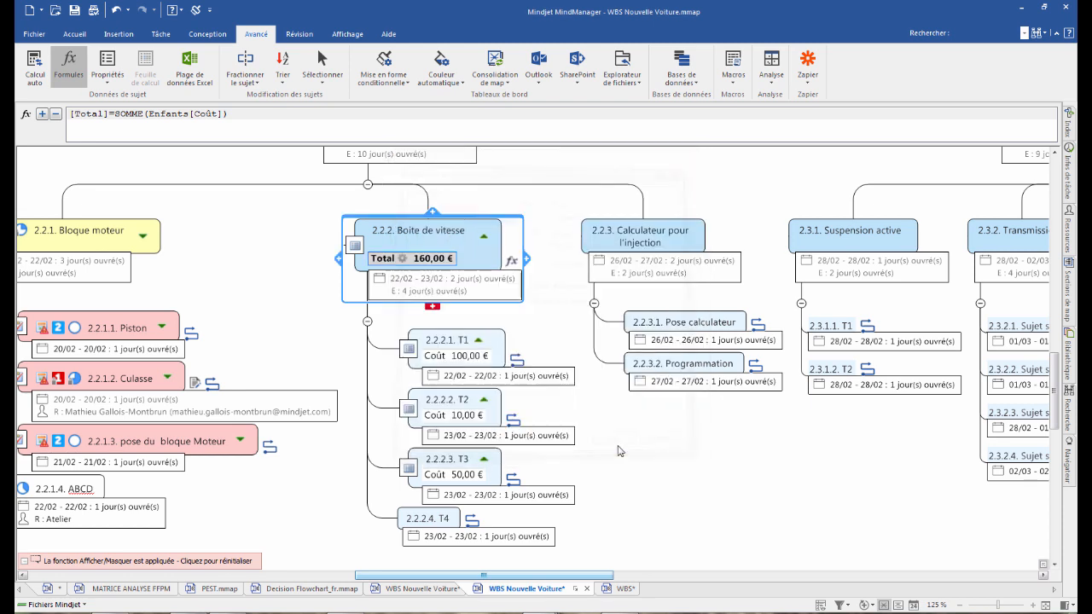
left_click(541, 307)
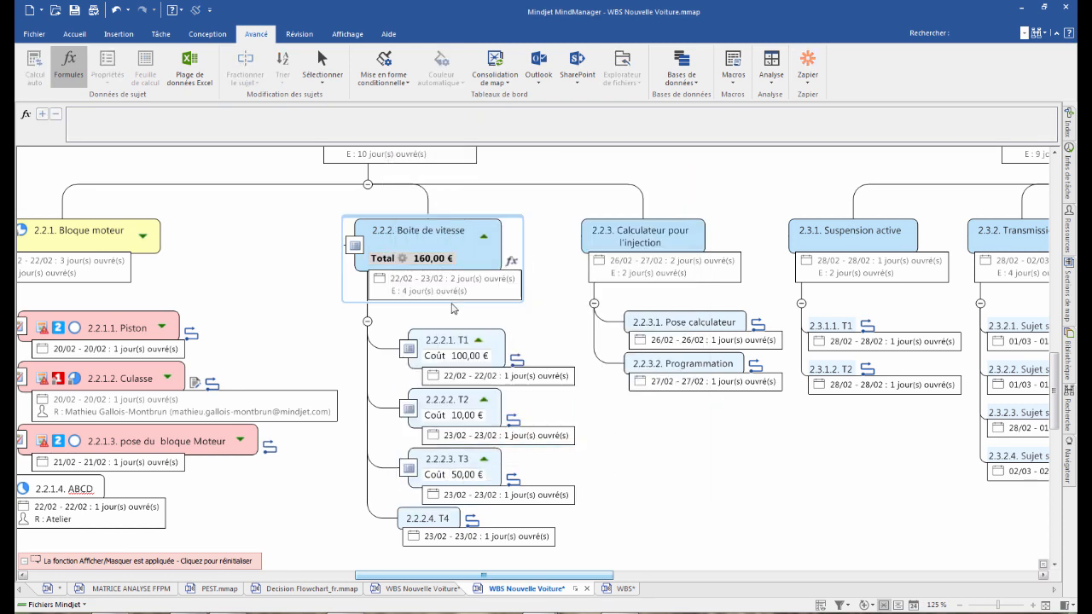
- Copy the Coût property under Boite de vitesse from T3 to T4, from T2 to 2.2.3.1 Pose calculateur and from T1 to 2.2.3.2 Programmation
left_click(437, 481)
left_click_drag(437, 484, 440, 523)
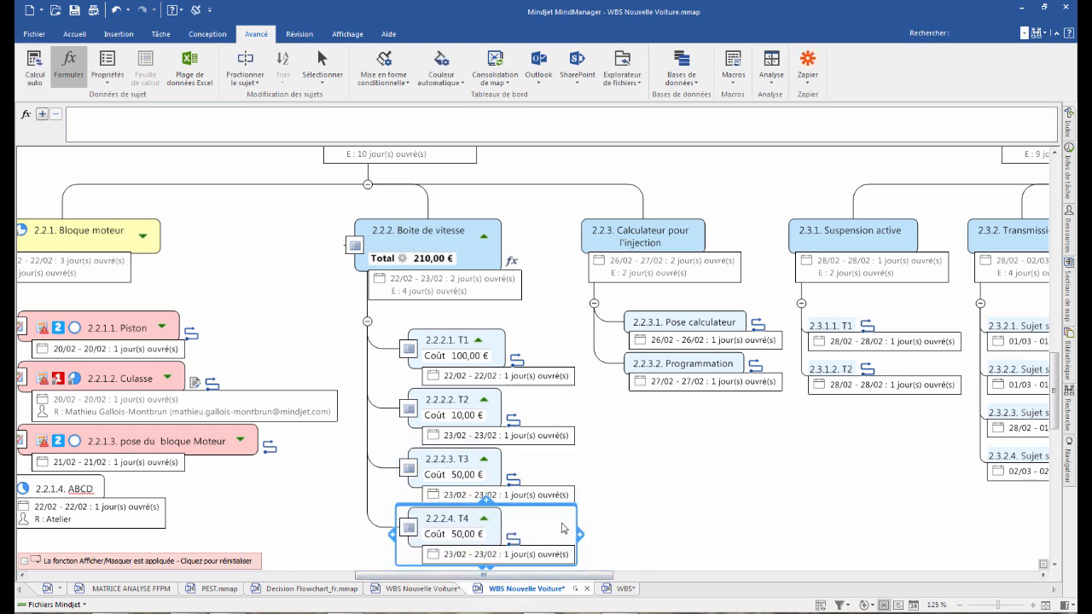
left_click_drag(453, 408, 689, 336)
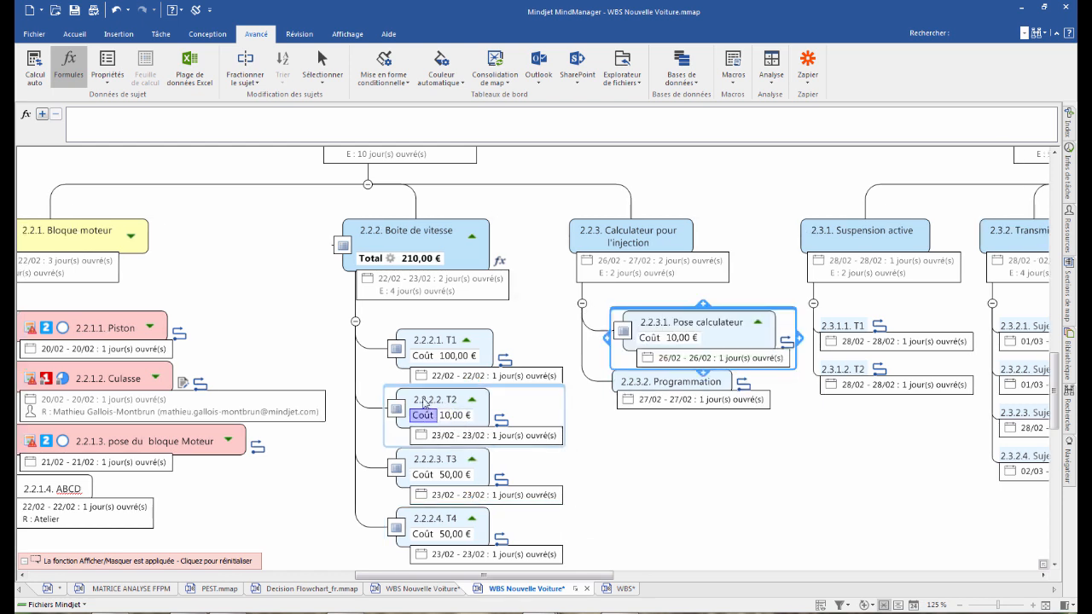
left_click_drag(424, 357, 668, 388)
- Copy the calculated Total property from topic 2.2.2 Boite de vitesse to topic 2.2.3 Calculateur pour l'injection
mouse_move(377, 260)
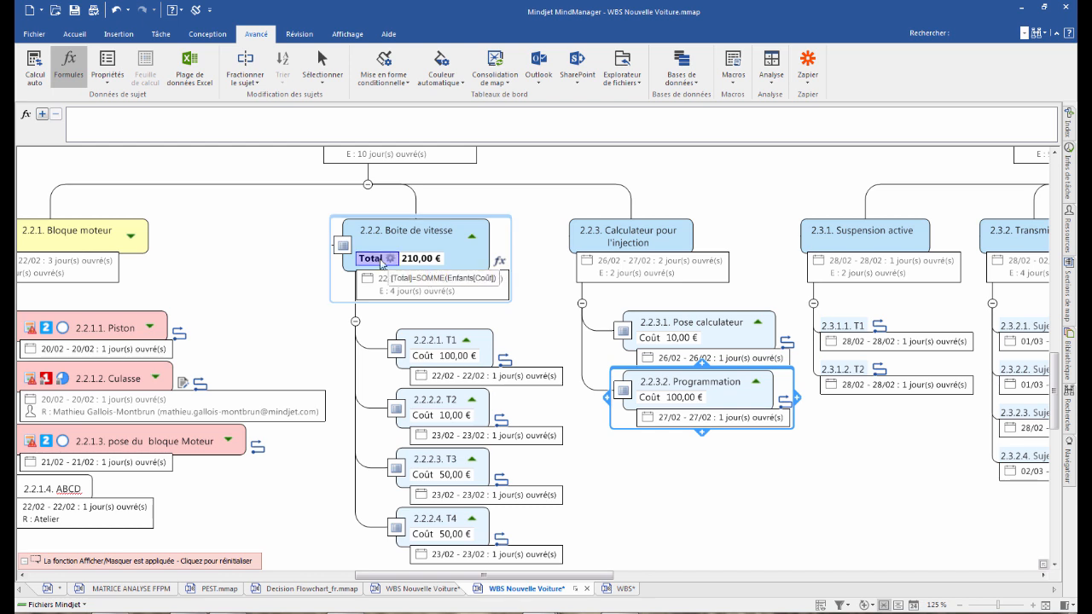
left_click(391, 260)
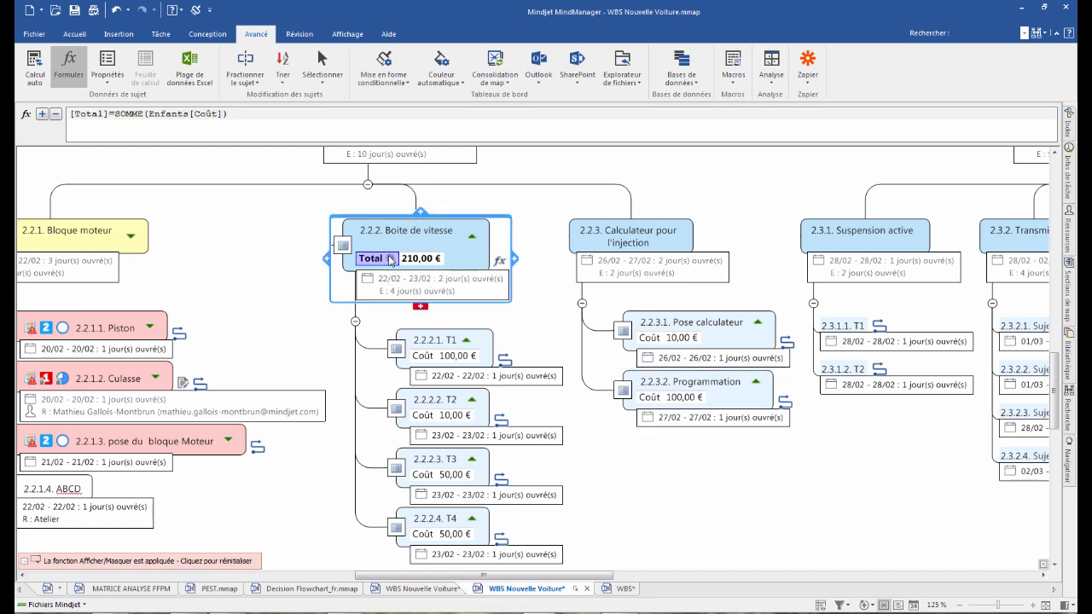
left_click_drag(390, 261, 634, 245)
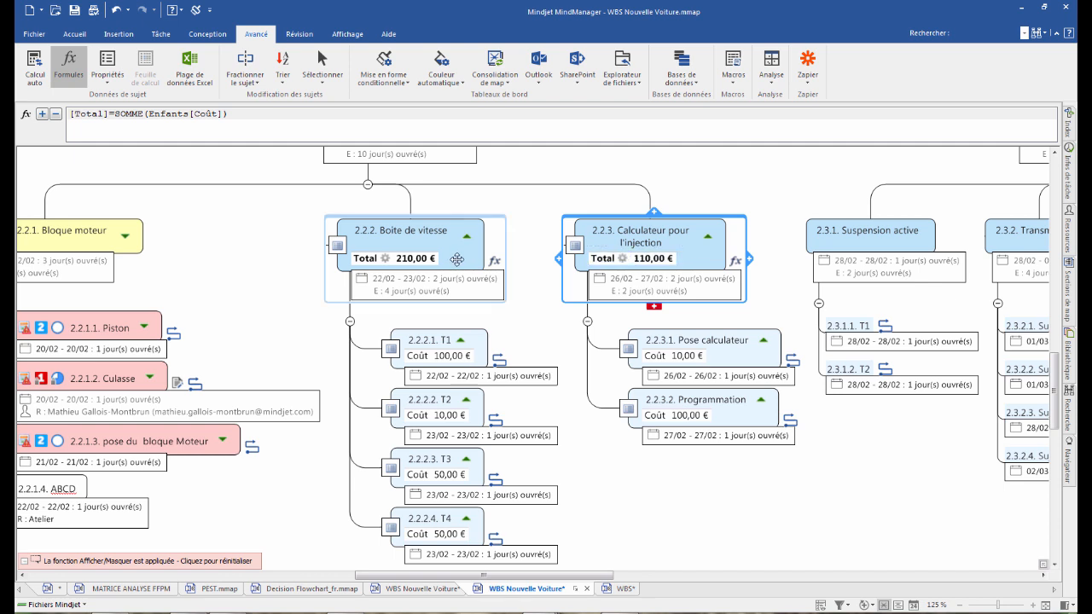
double_click(675, 356)
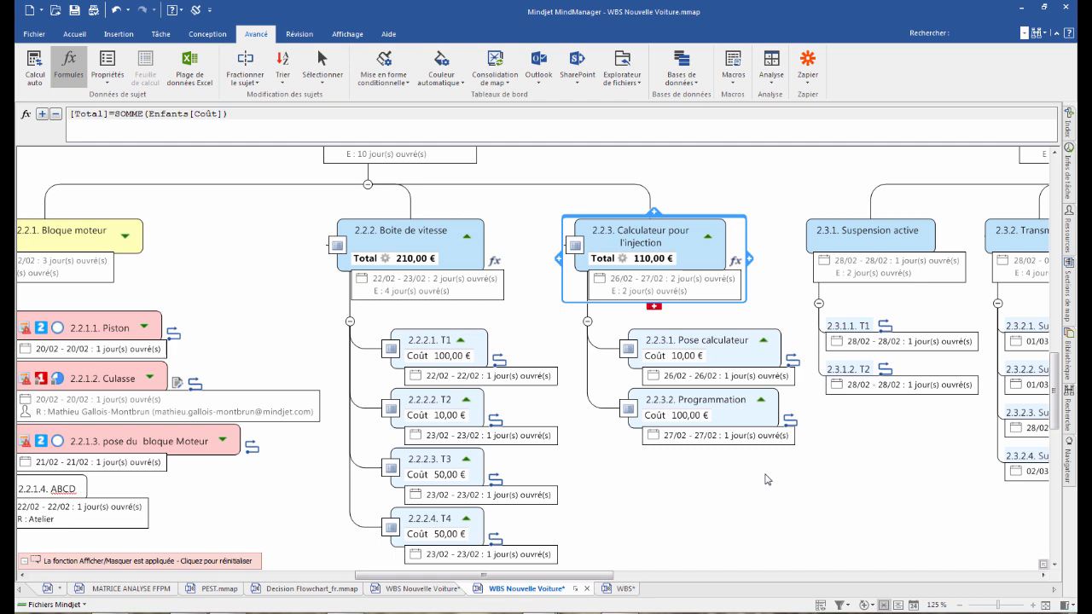
- Send topic 2.3.1.1 T1 under Suspension active to the SharePoint task list Tâches département R&D on the cp site
scroll(431, 261, "down", 3)
scroll(422, 261, "up", 3)
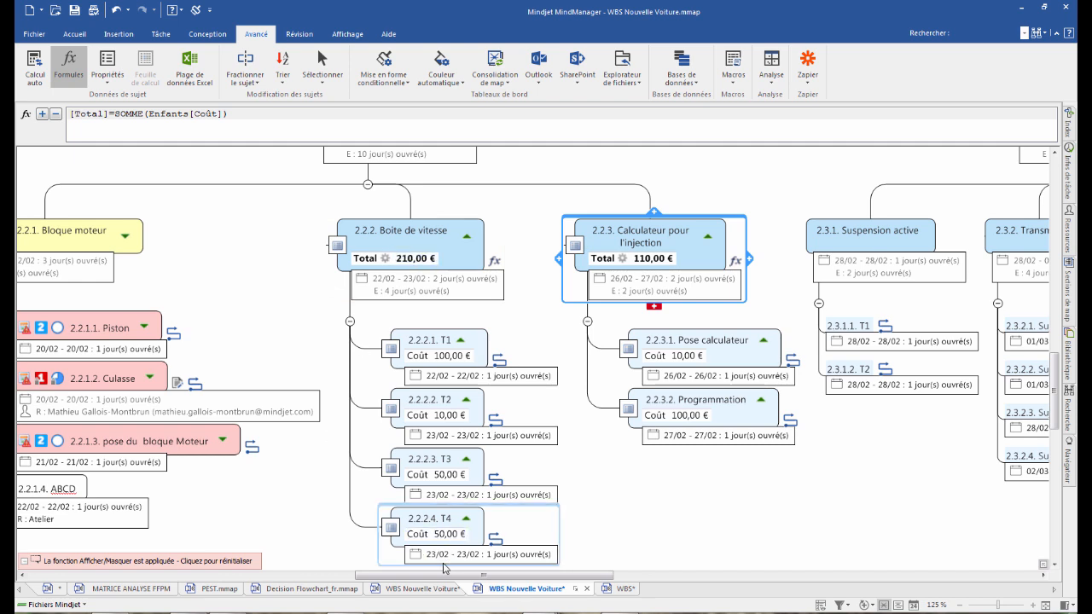
left_click_drag(440, 576, 394, 580)
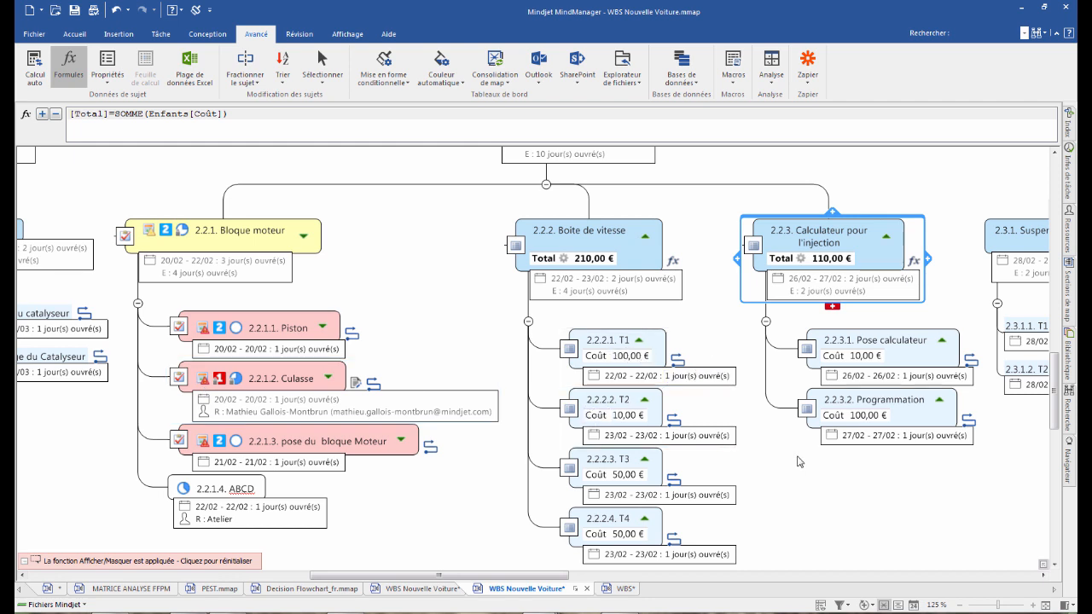
scroll(799, 467, "down", 3)
left_click_drag(567, 573, 648, 572)
scroll(723, 250, "up", 3)
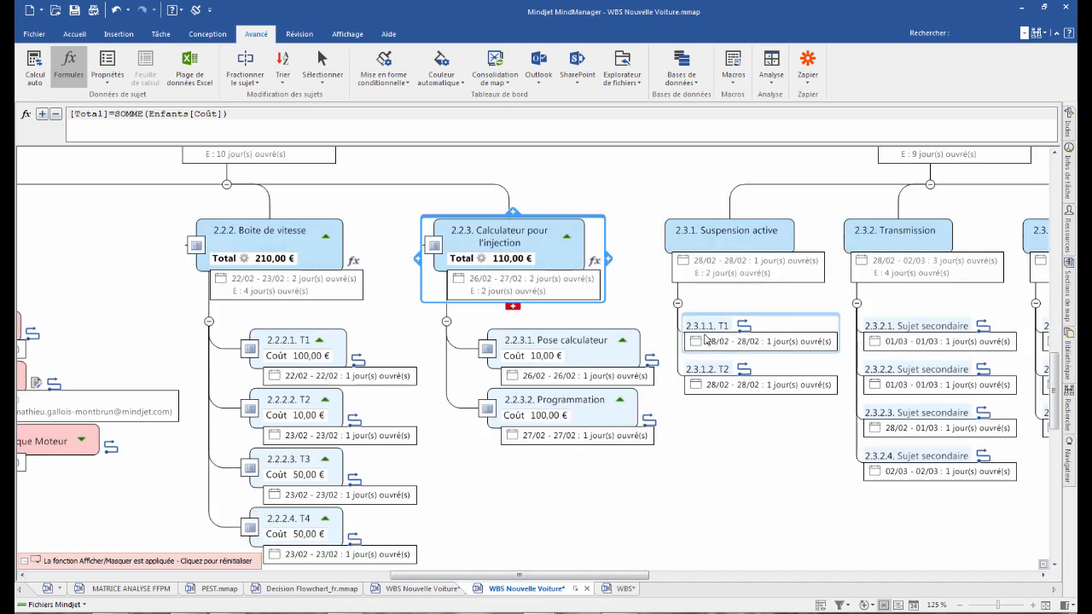
left_click(707, 325)
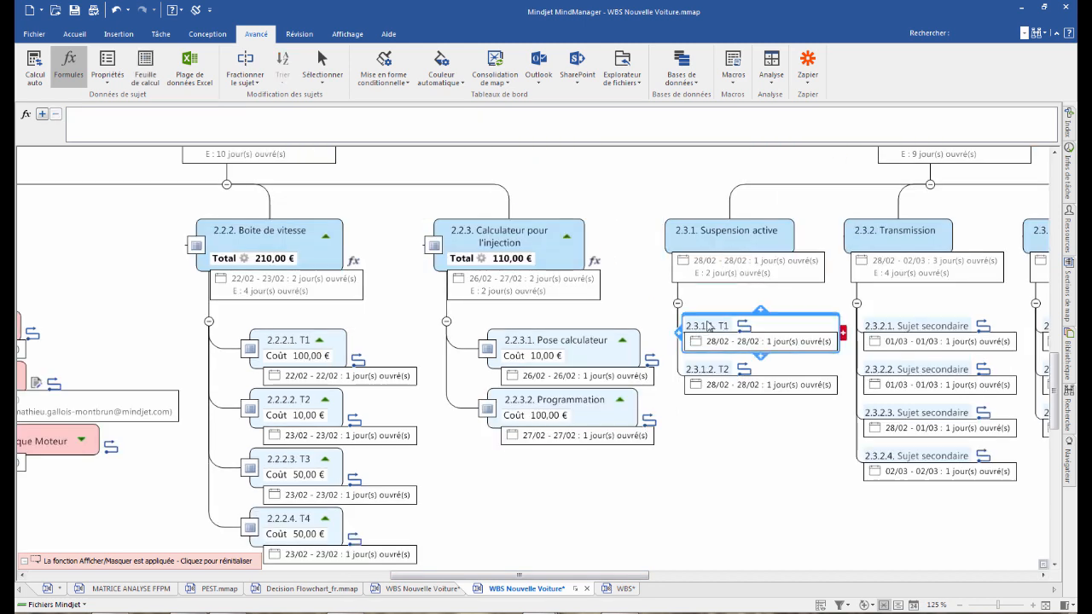
right_click(707, 325)
mouse_move(778, 431)
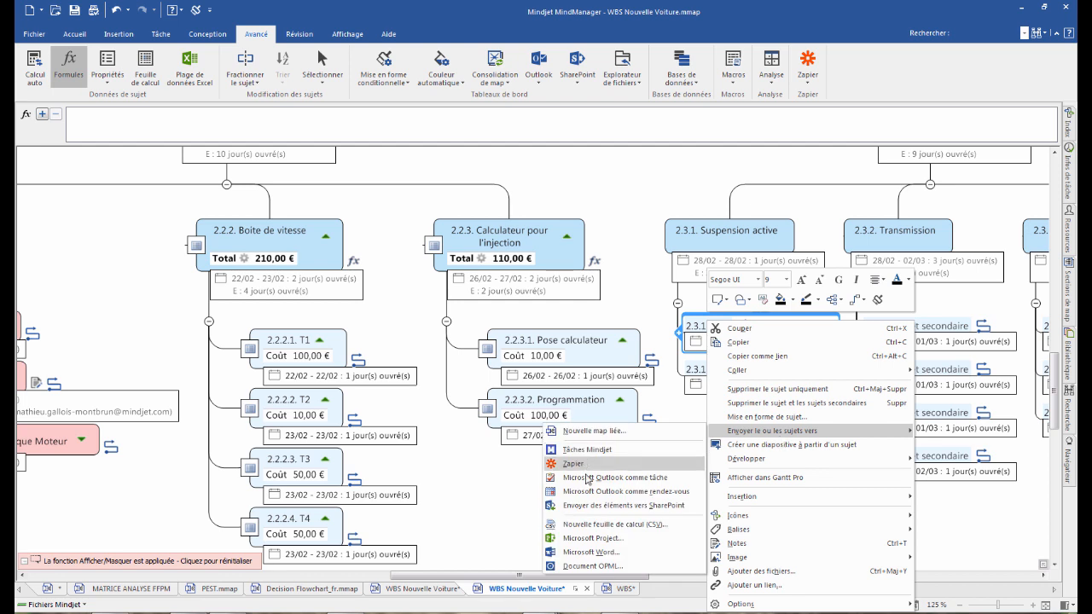
left_click(589, 506)
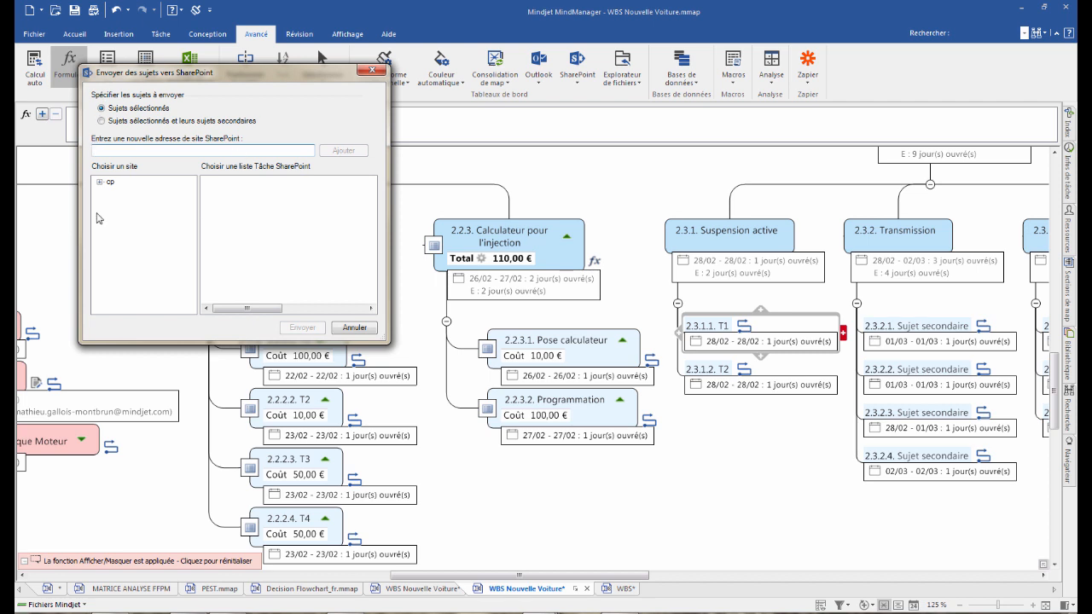
left_click(99, 182)
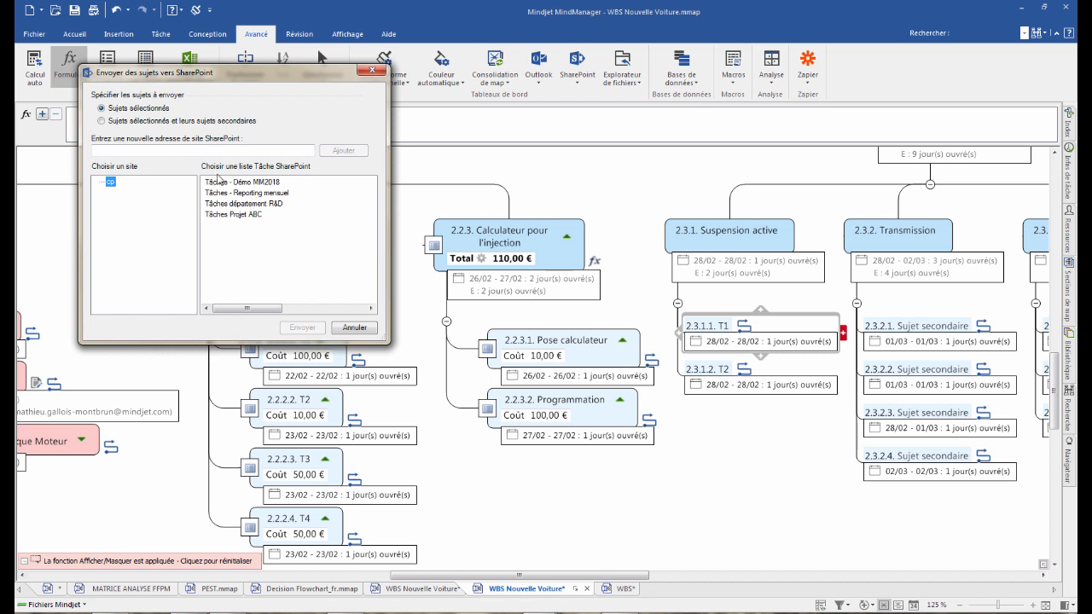
left_click(220, 205)
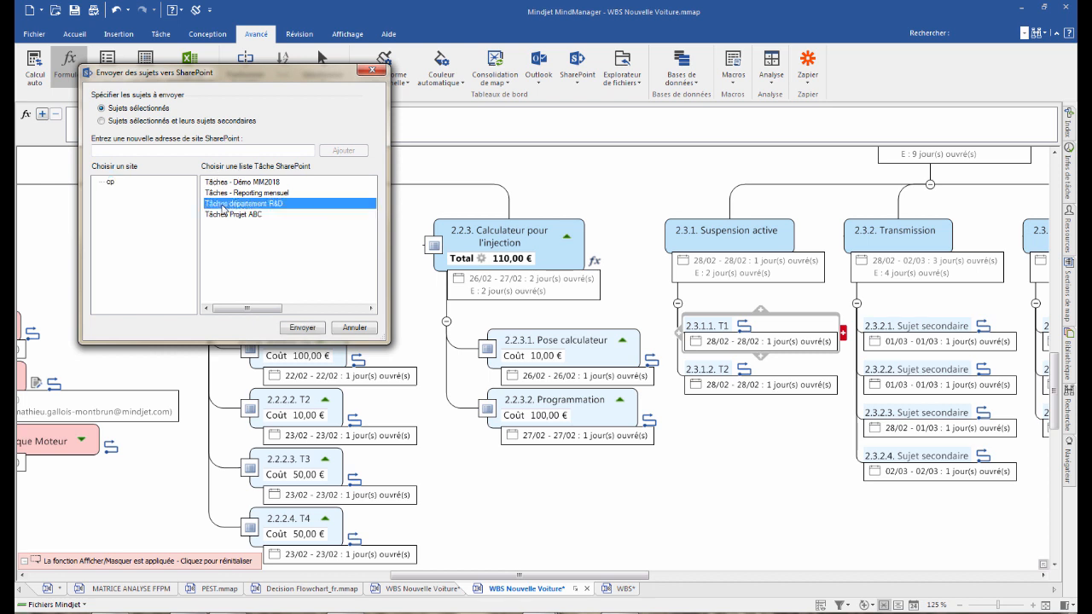
left_click(311, 330)
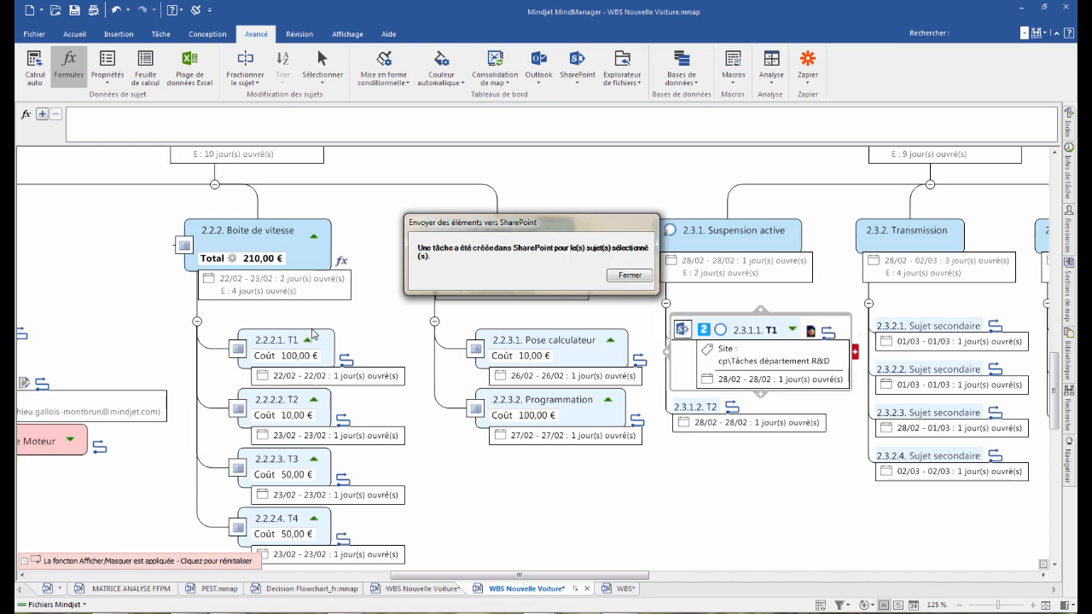
left_click(628, 276)
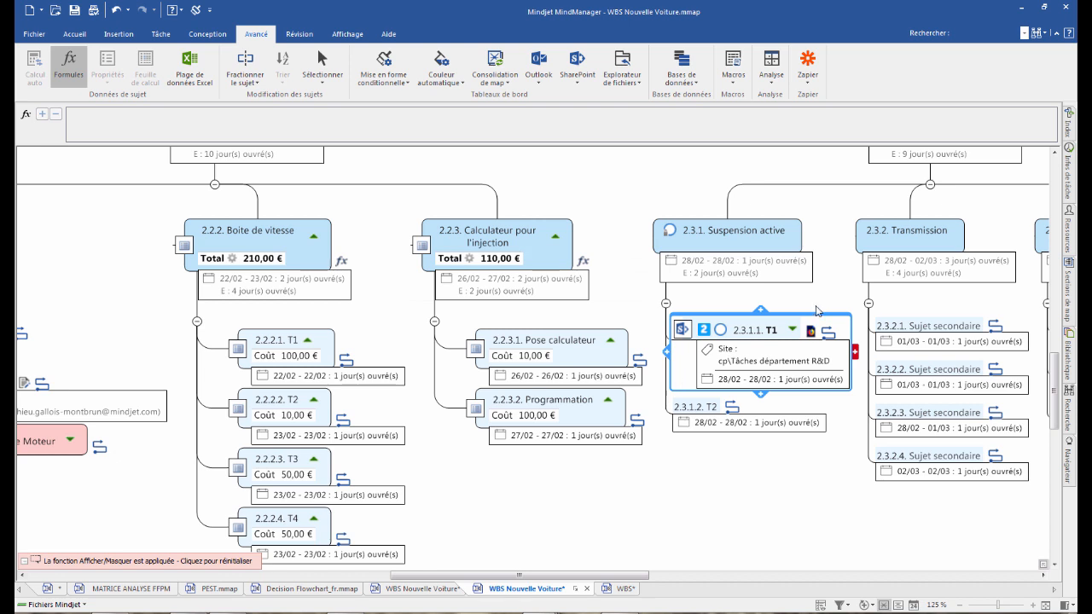
- Open the SharePoint task linked to topic 2.3.1.1 T1 outside MindManager to check its details
scroll(809, 353, "up", 3)
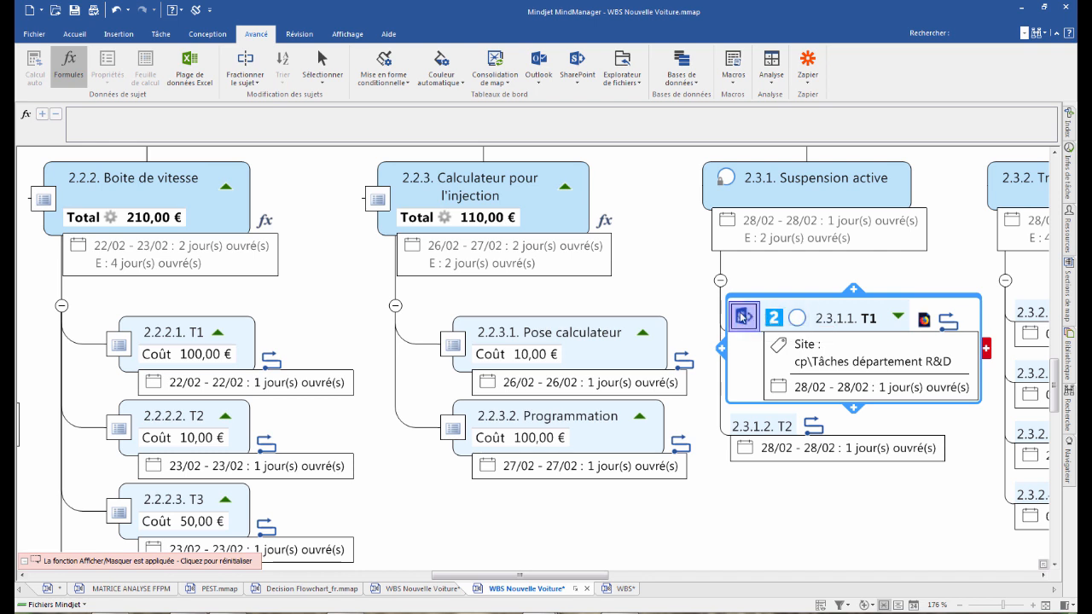
right_click(924, 322)
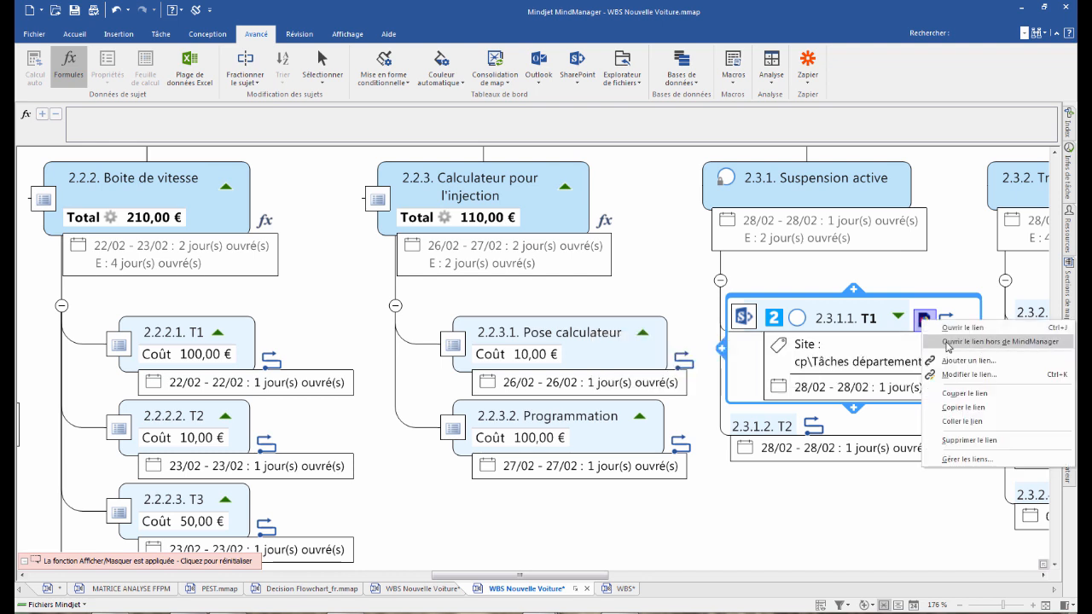
left_click(947, 342)
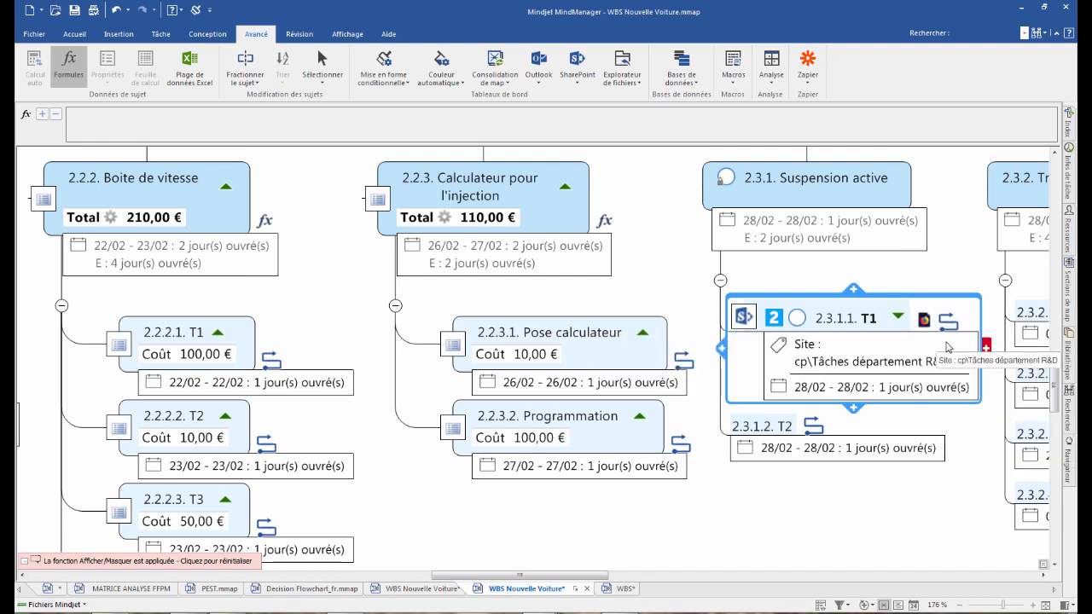
left_click(947, 347)
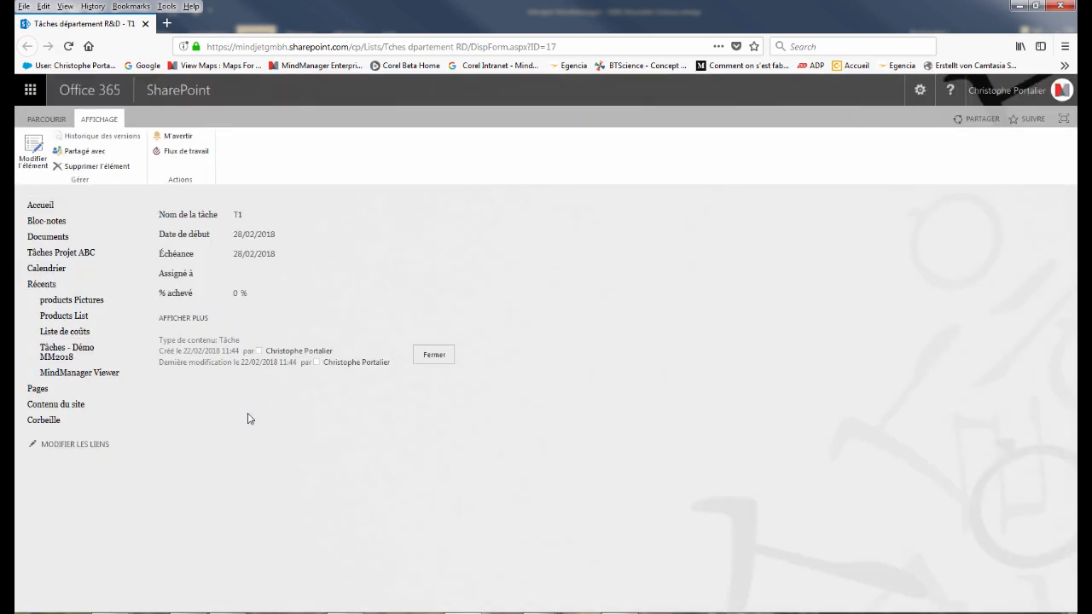
- Close the SharePoint task page in the browser and return to the WBS Nouvelle Voiture map in MindManager
left_click(42, 222)
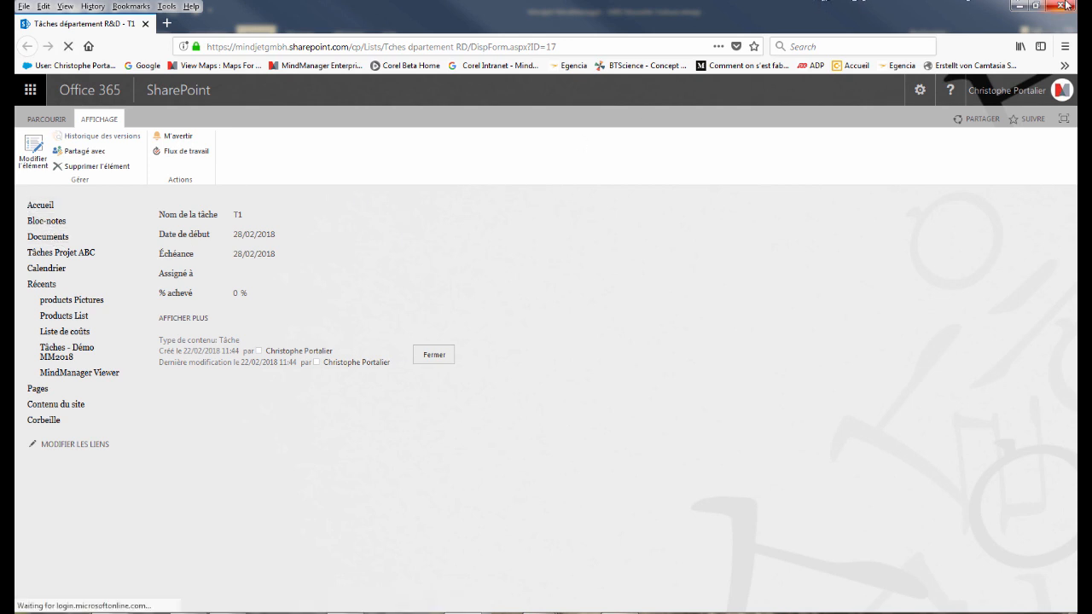
left_click(146, 24)
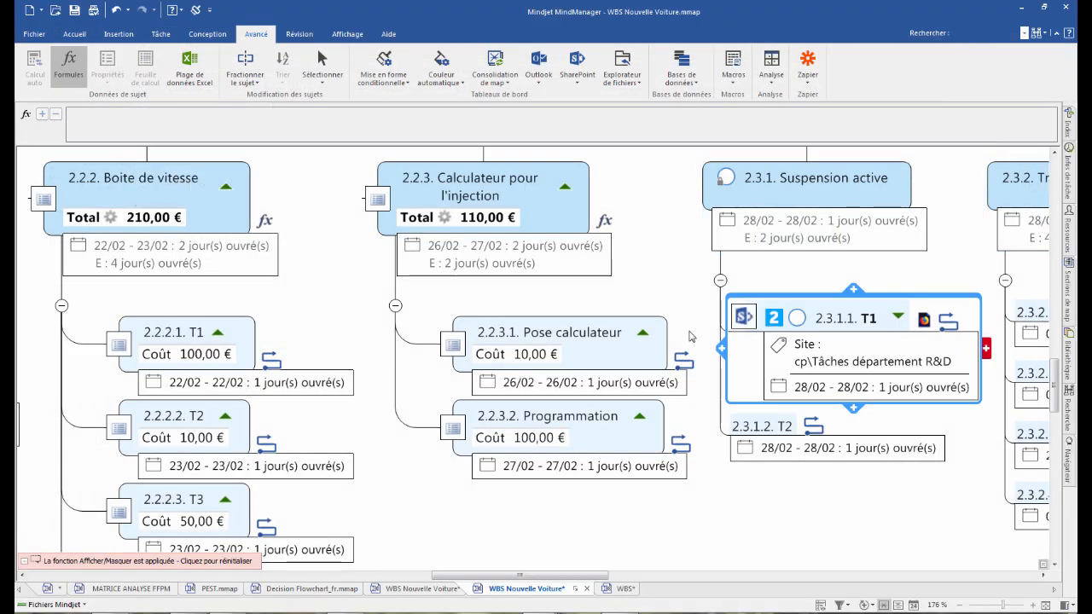
scroll(634, 240, "down", 3)
scroll(634, 241, "down", 4)
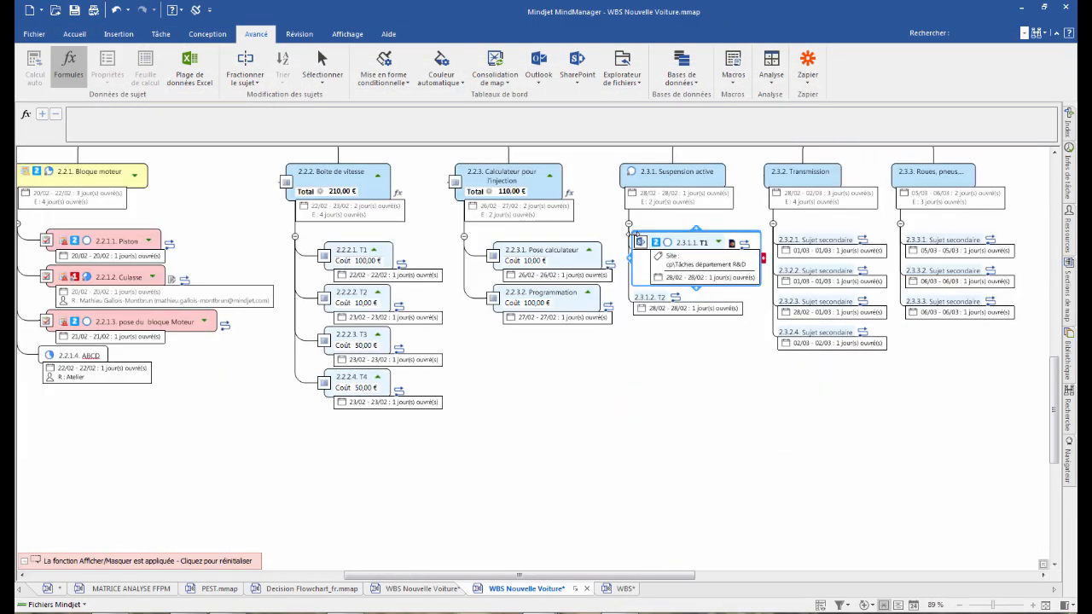
- Export the WBS Nouvelle Voiture map as an interactive HTML5 map
scroll(634, 240, "up", 1)
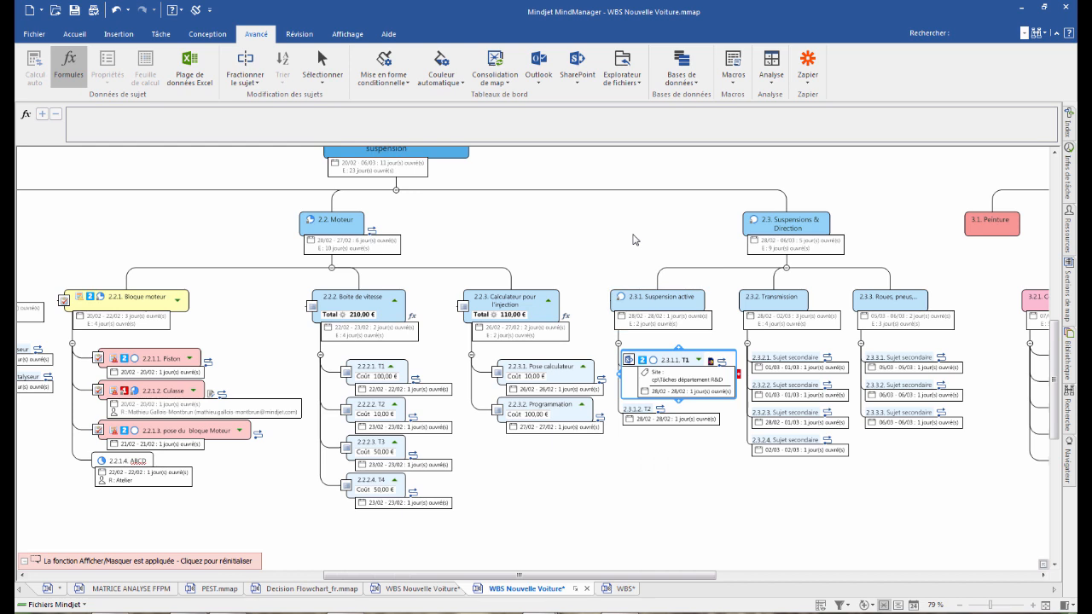
scroll(636, 238, "down", 2)
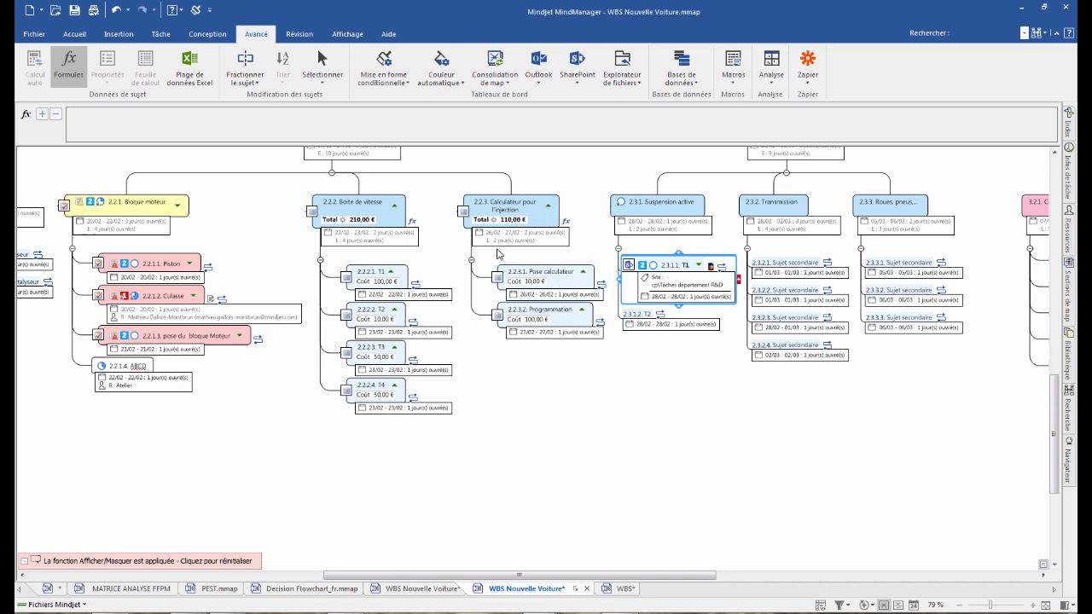
scroll(558, 286, "down", 3)
scroll(522, 265, "up", 3)
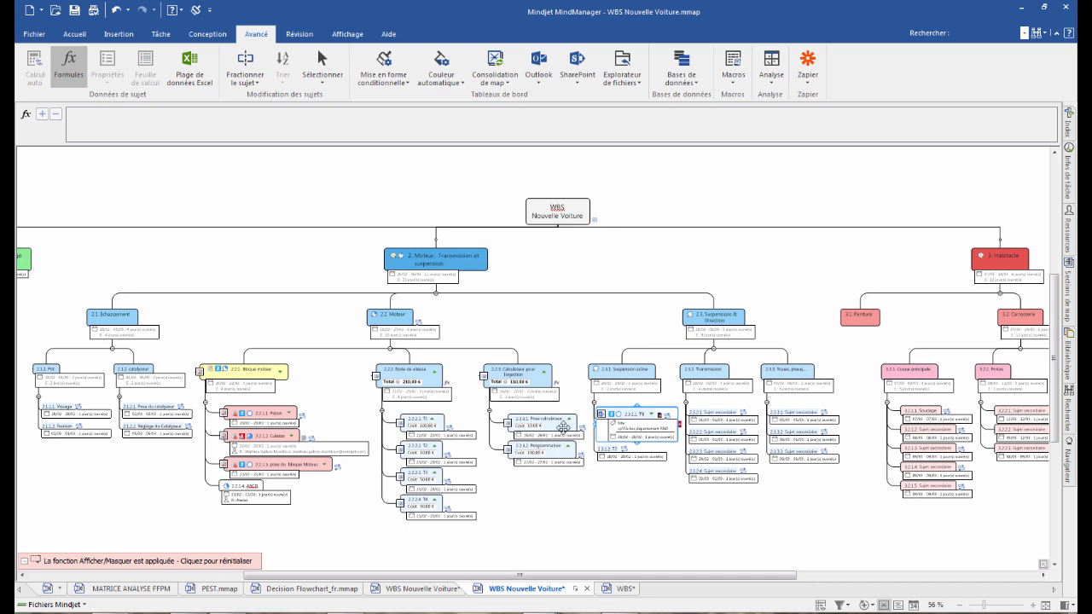
left_click(33, 34)
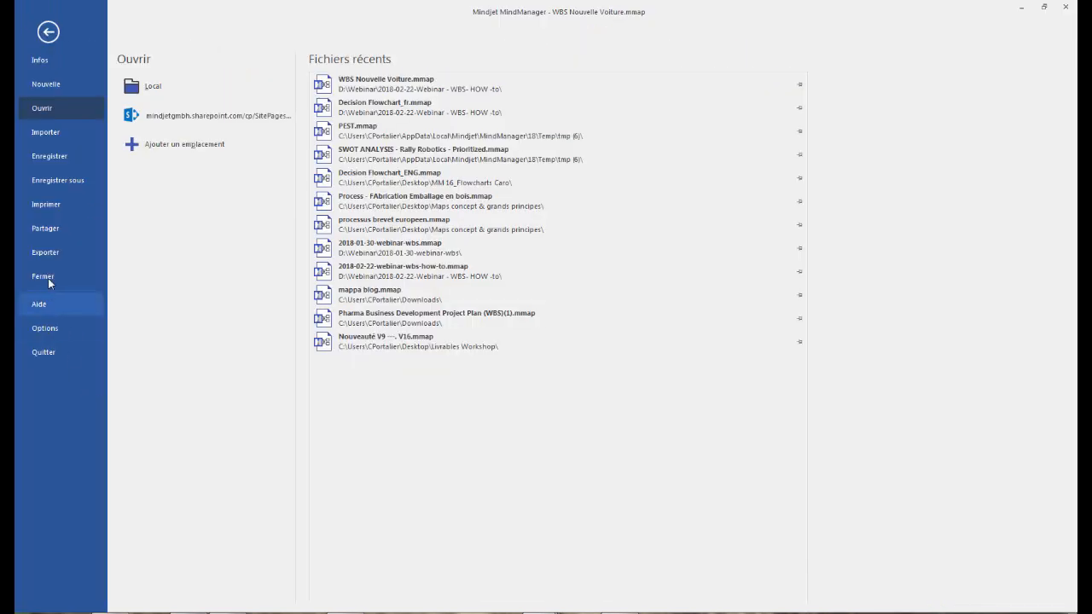
left_click(47, 253)
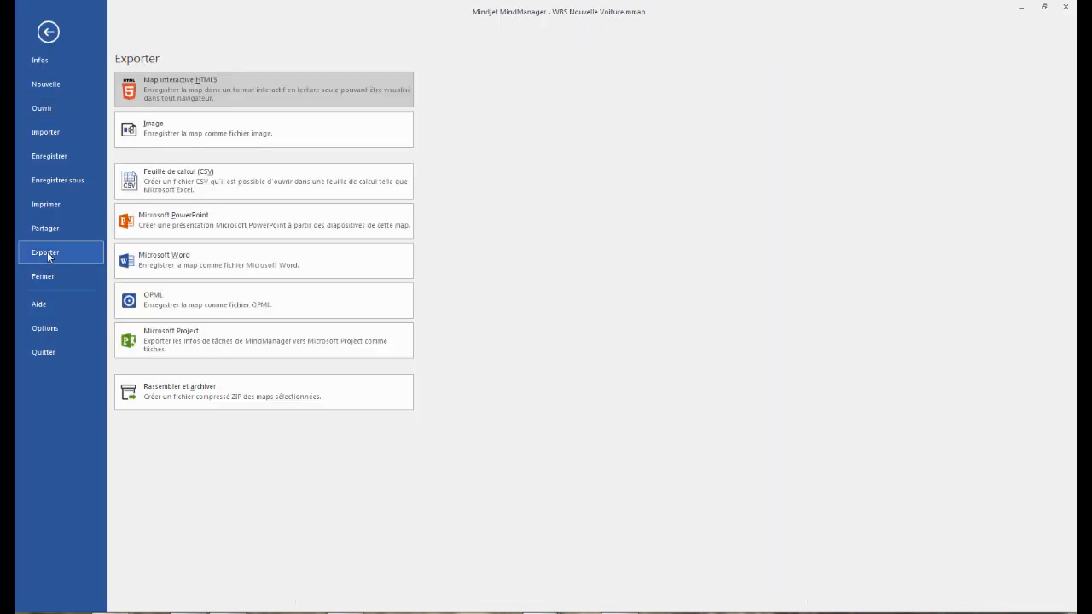
left_click(192, 85)
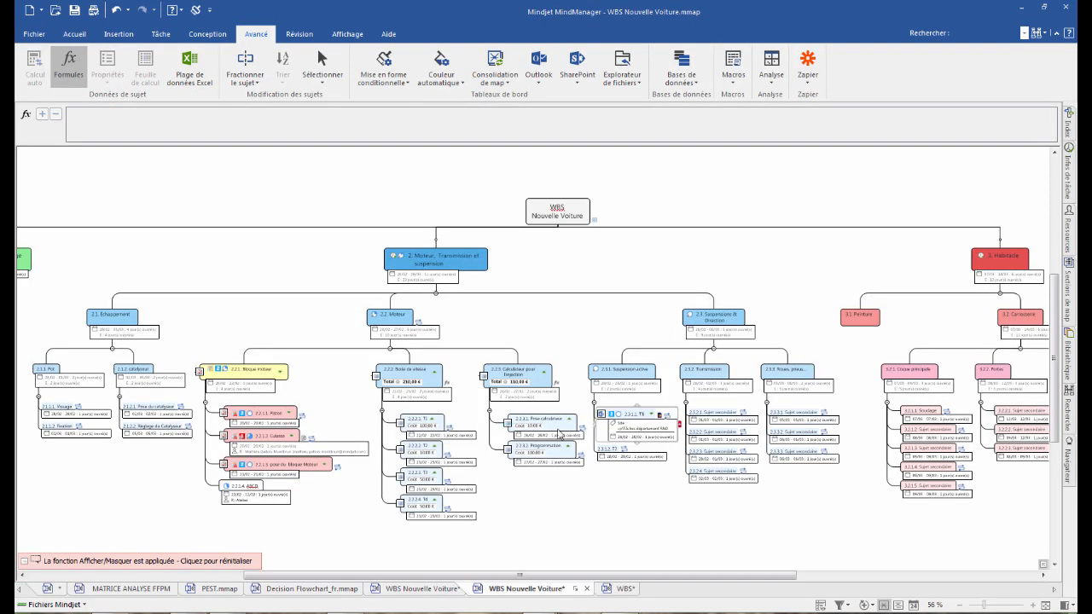
left_click(951, 528)
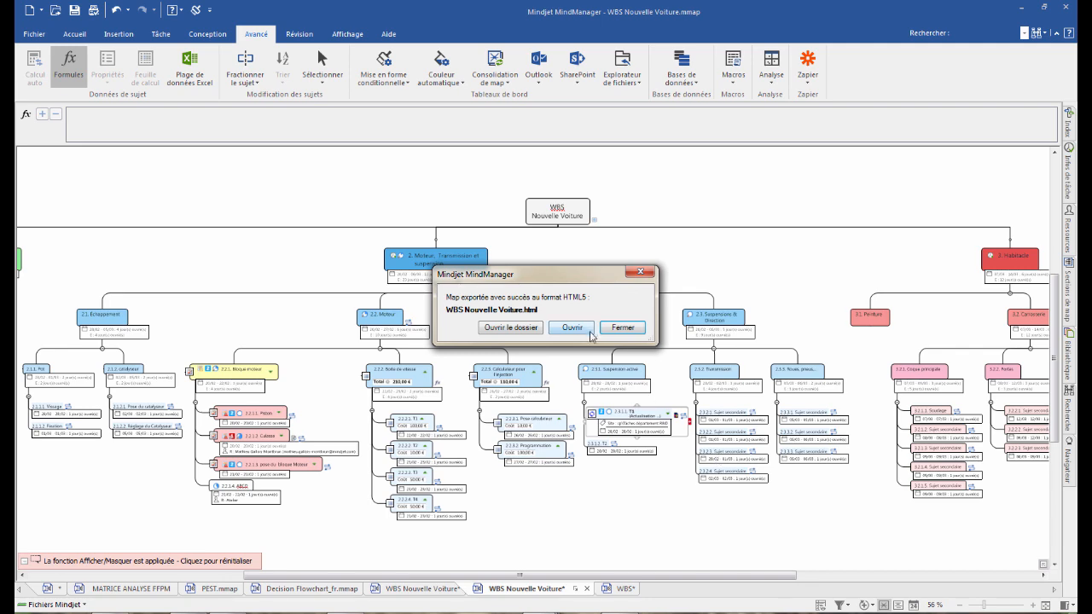
- Open the exported WBS Nouvelle Voiture.html in the browser, inspect its Moteur and Suspensions & Direction branches, and close it
left_click(582, 331)
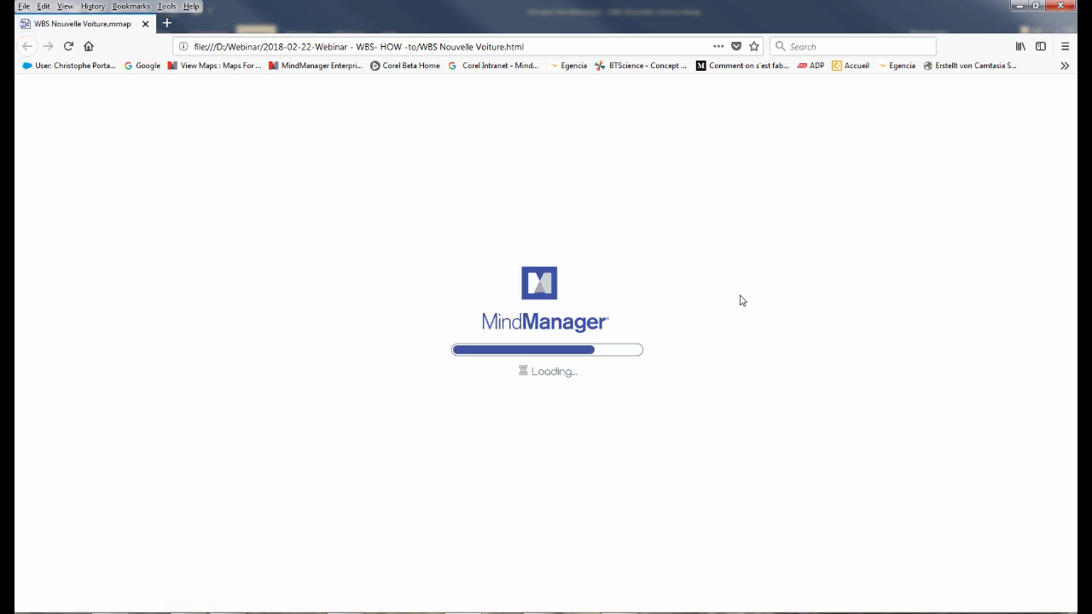
scroll(602, 224, "down", 3)
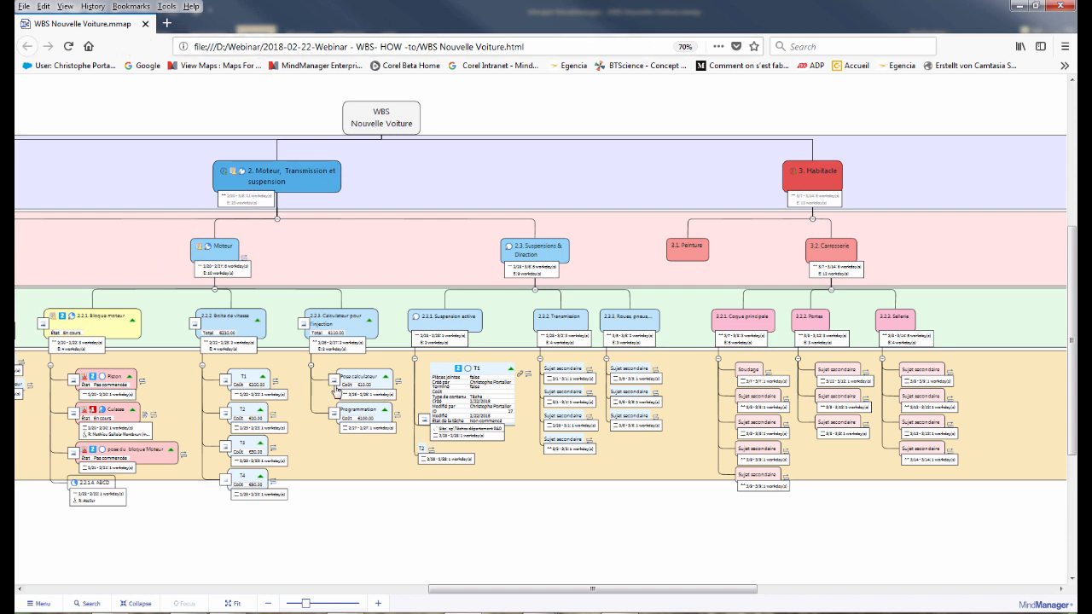
scroll(346, 395, "up", 4)
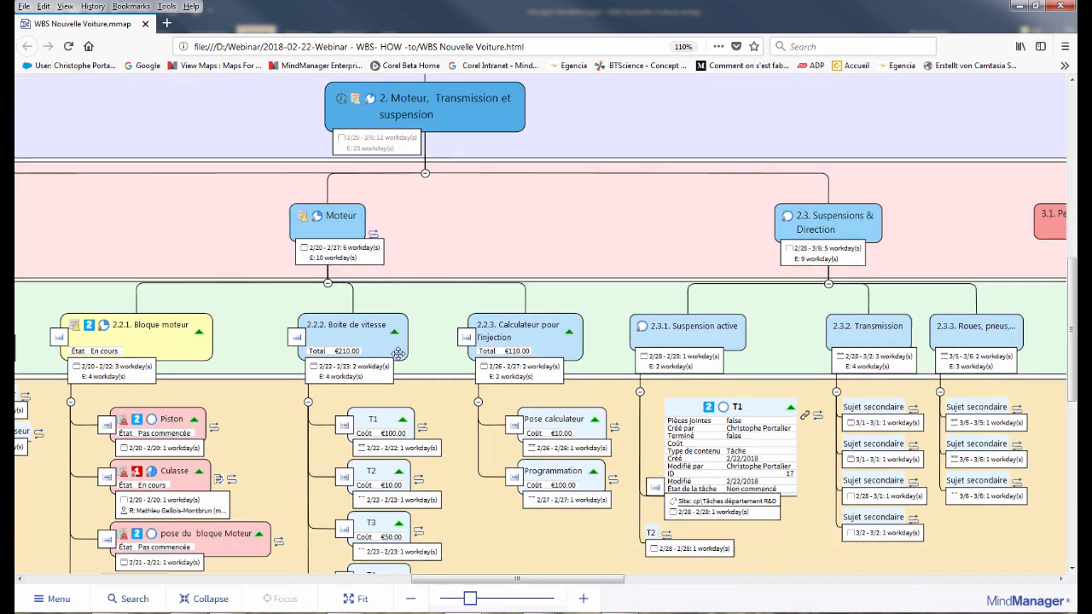
scroll(405, 431, "down", 3)
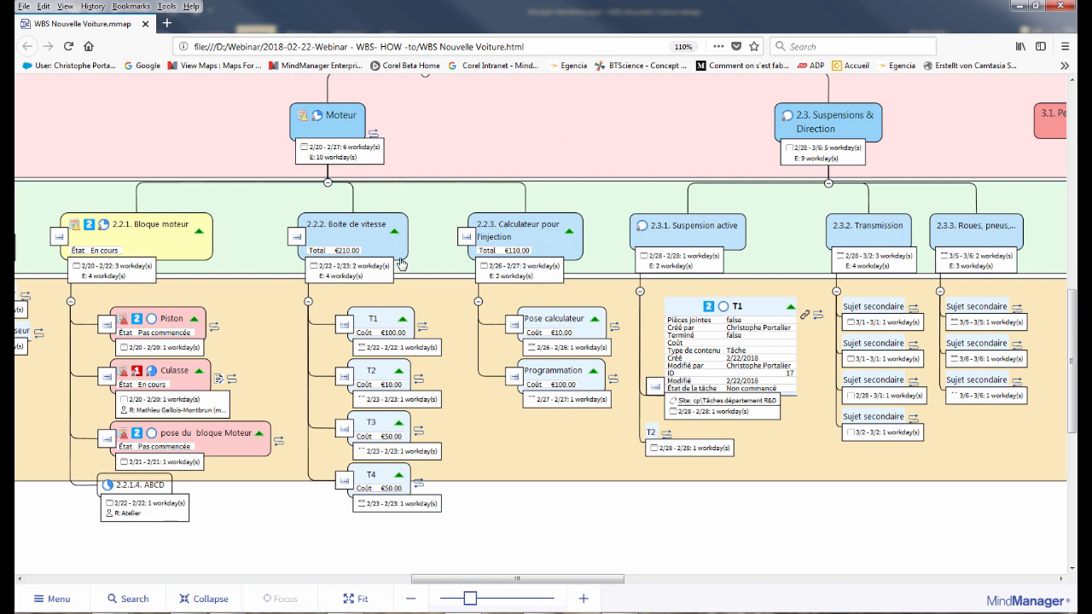
left_click(145, 28)
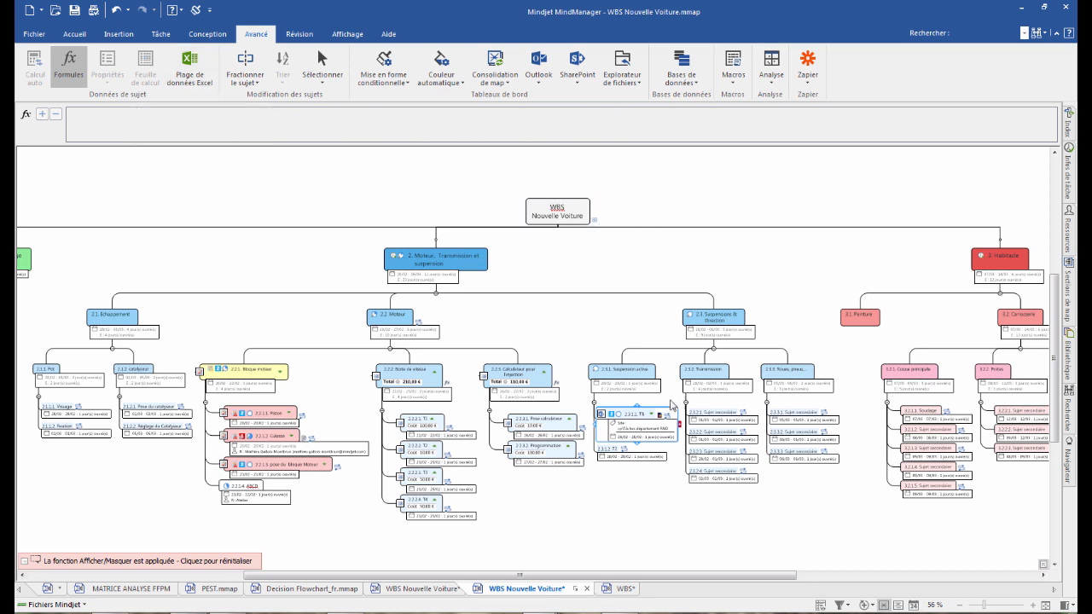
- Publish the WBS Nouvelle Voiture map online as a Publication privée without a password
mouse_move(429, 398)
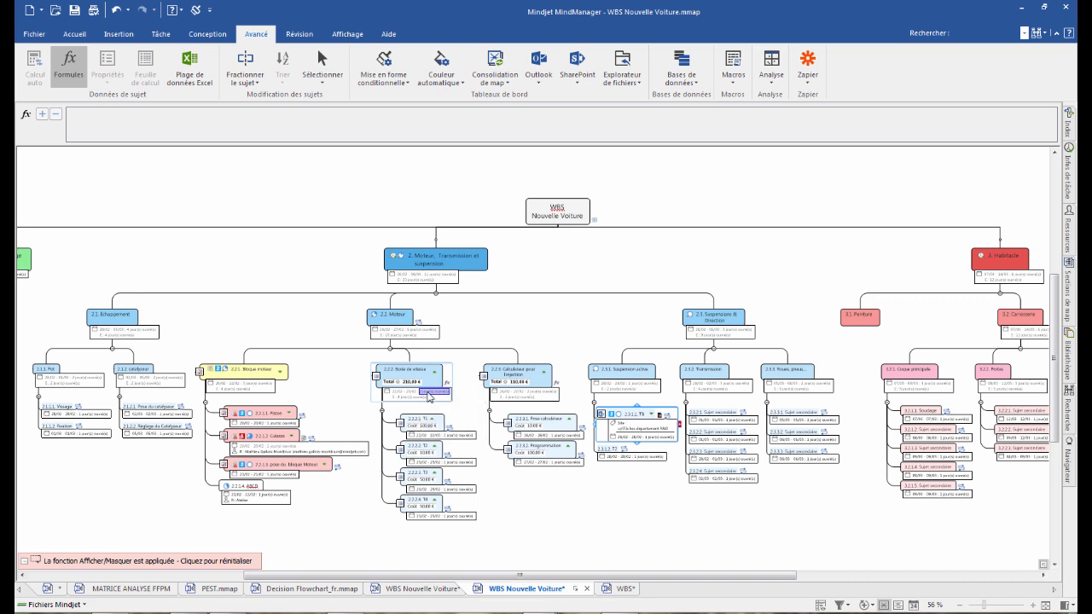
left_click(30, 38)
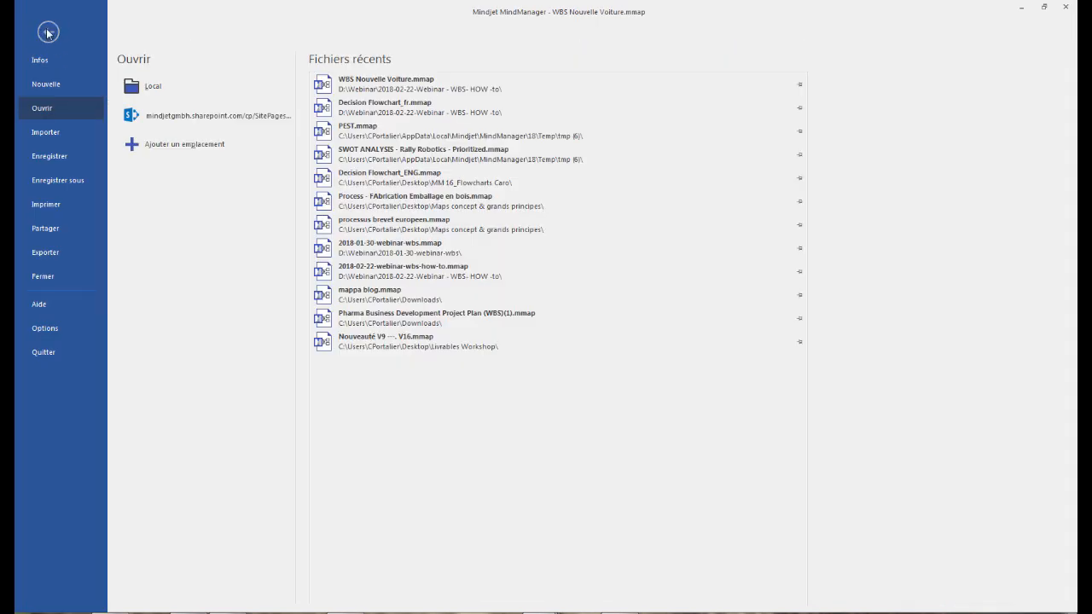
left_click(45, 31)
left_click(74, 34)
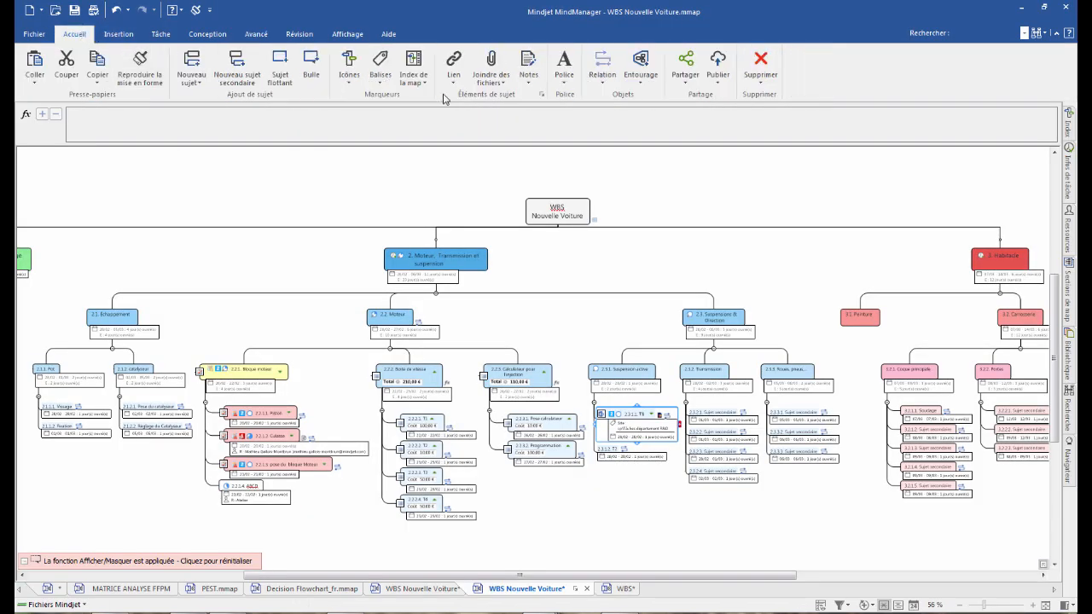
left_click(719, 64)
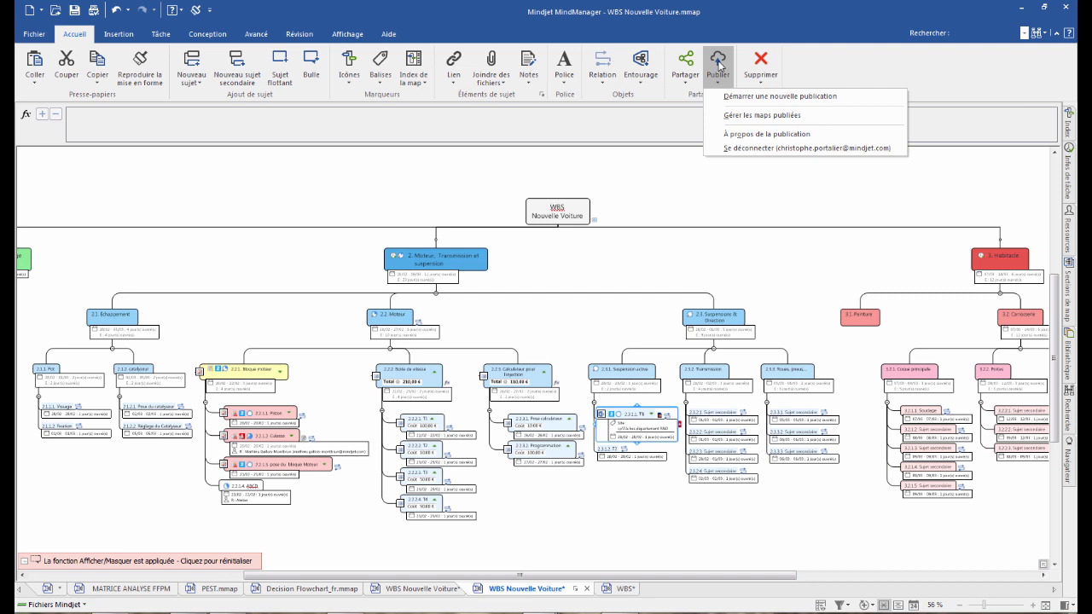
left_click(753, 104)
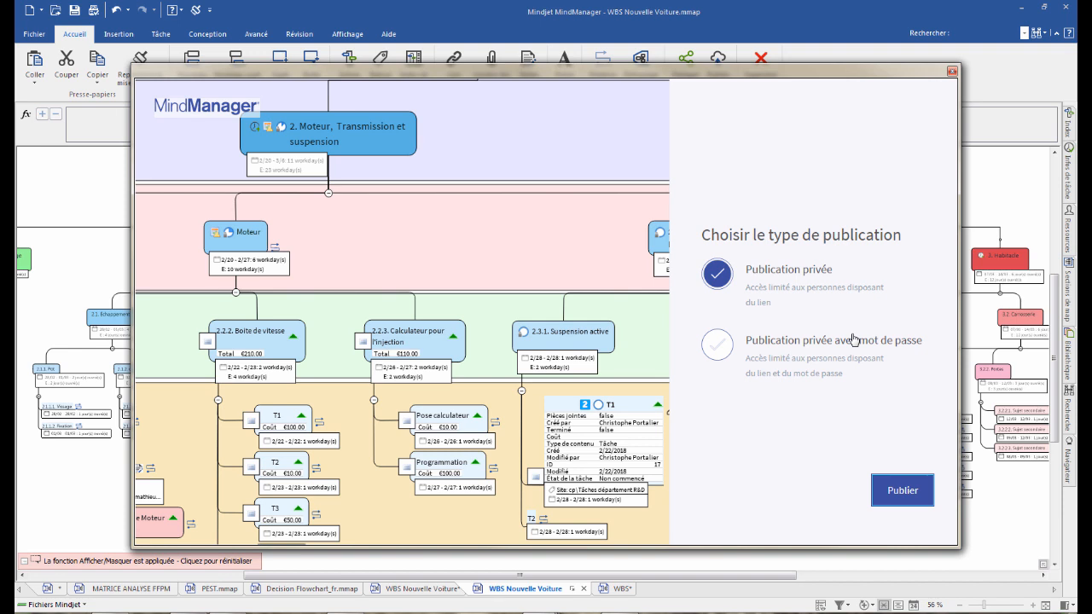
left_click(910, 500)
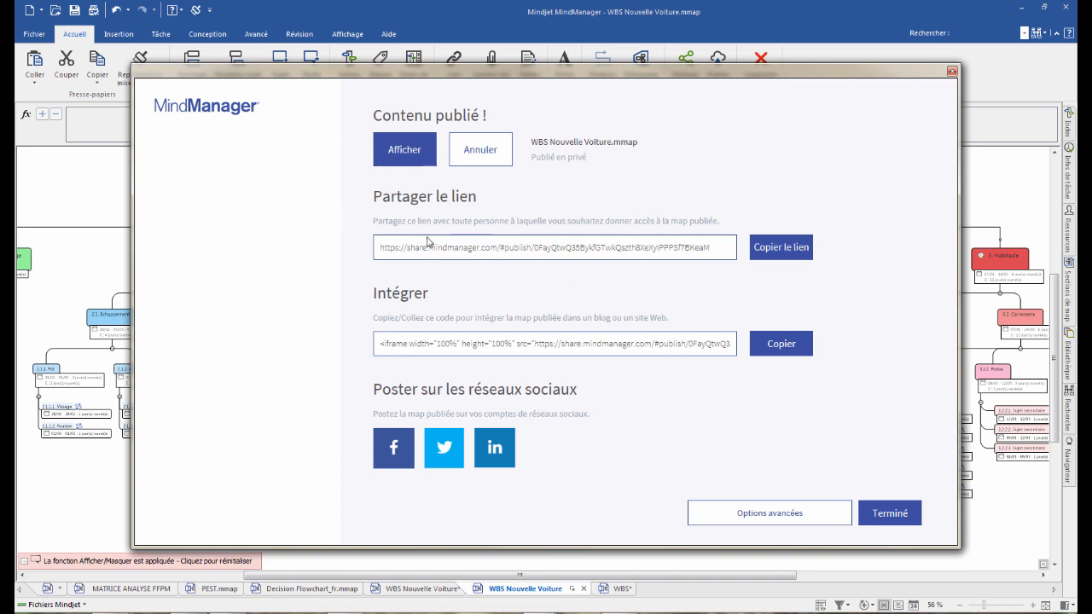
- Copy the share link of the published map and open it in the Chrome browser
triple_click(563, 251)
key("ctrl+c")
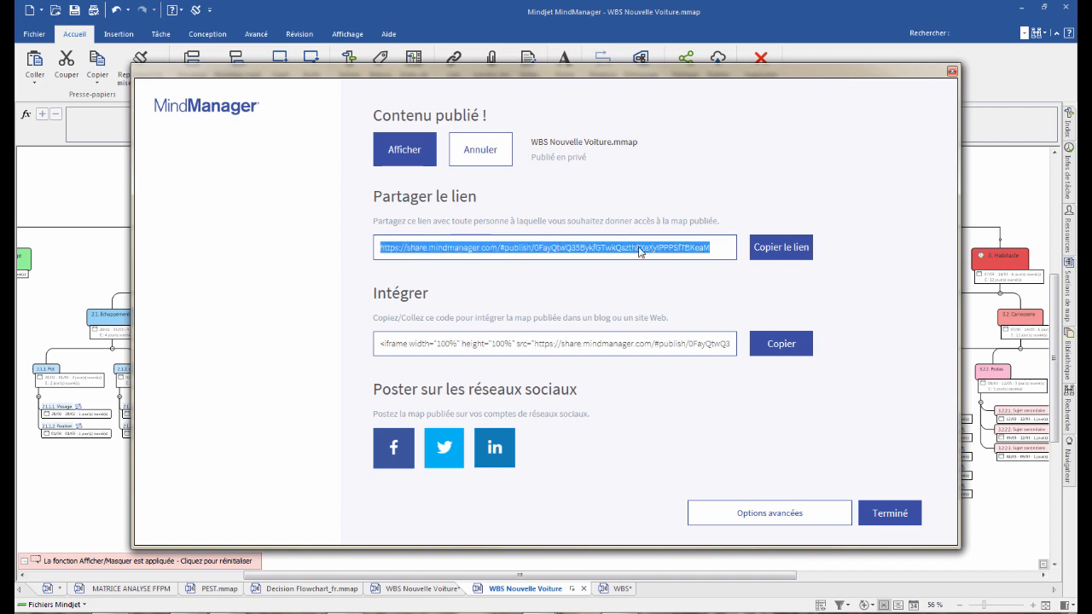
left_click(782, 253)
key("alt+Tab")
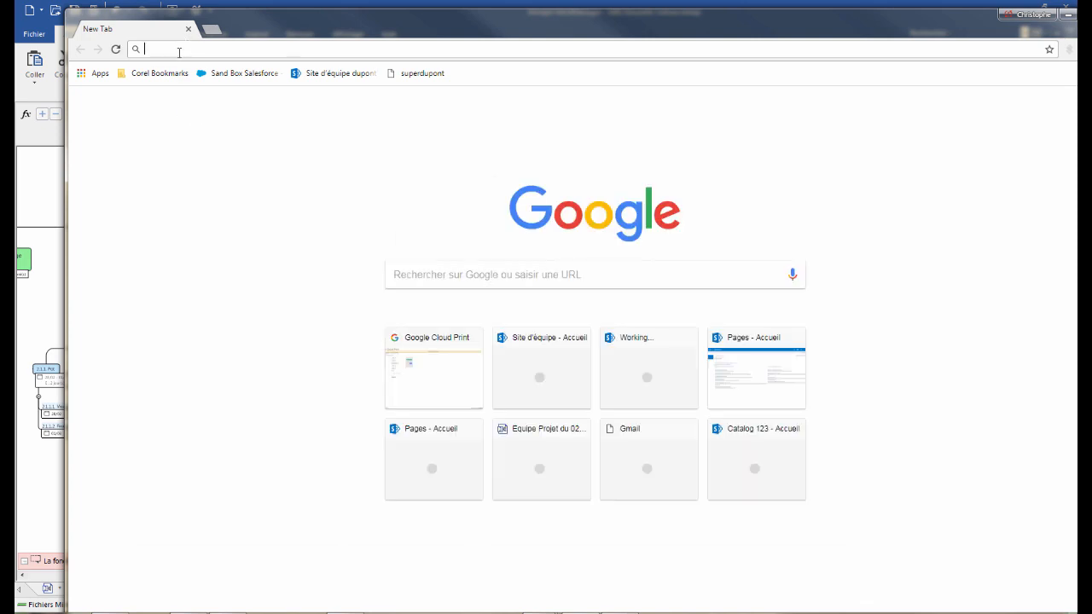
key("ctrl+v")
key("Return")
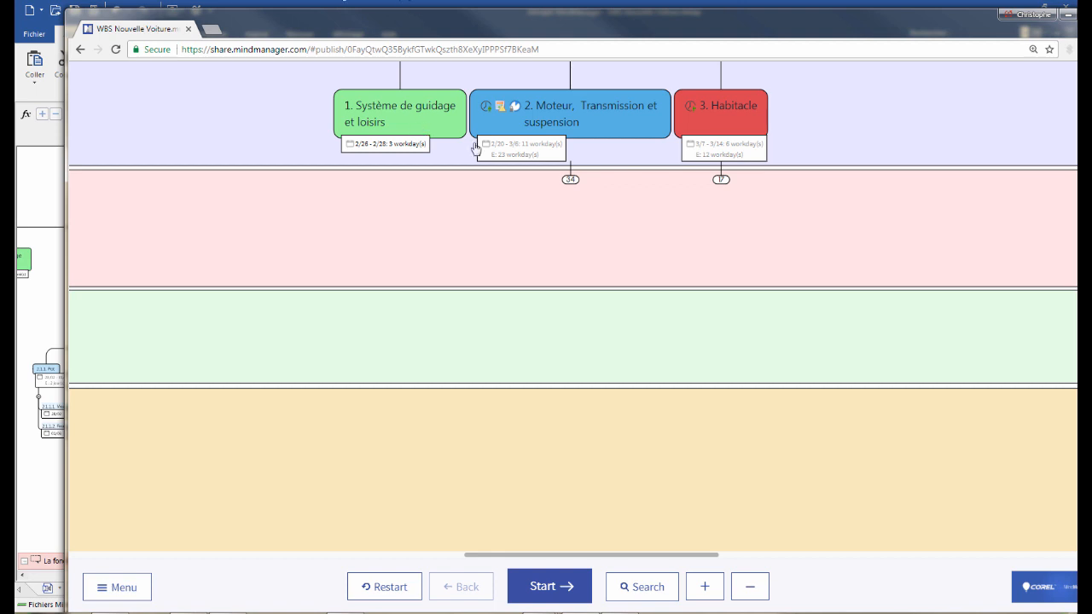
- Expand topics 2. Moteur, Transmission et suspension and 2.2.2 Boite de vitesse in the published map, and close the browser window
scroll(665, 242, "up", 3)
scroll(625, 217, "down", 1)
scroll(836, 453, "down", 3)
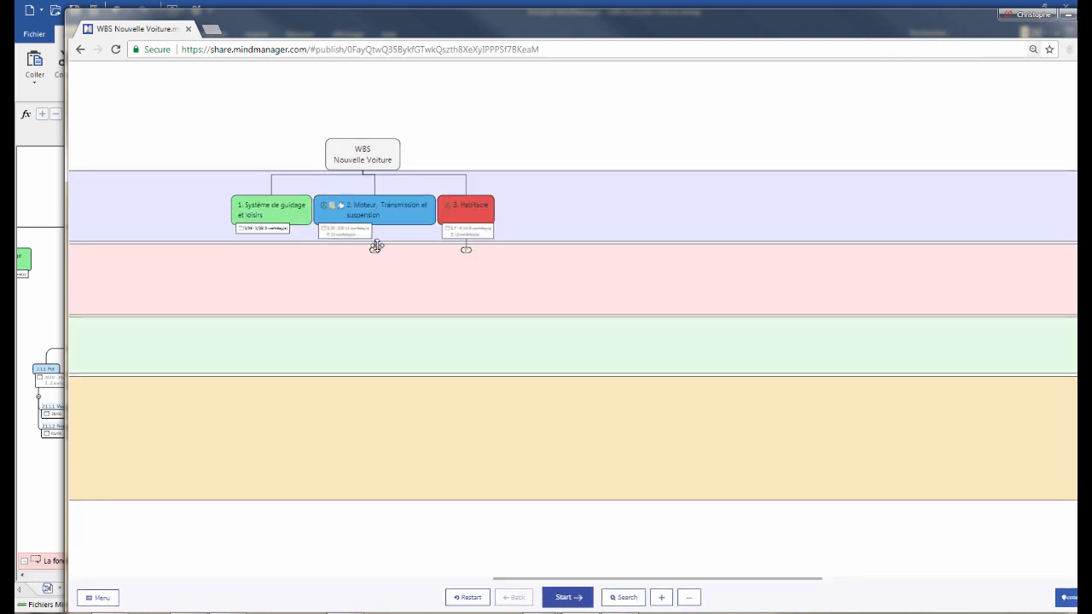
left_click(375, 250)
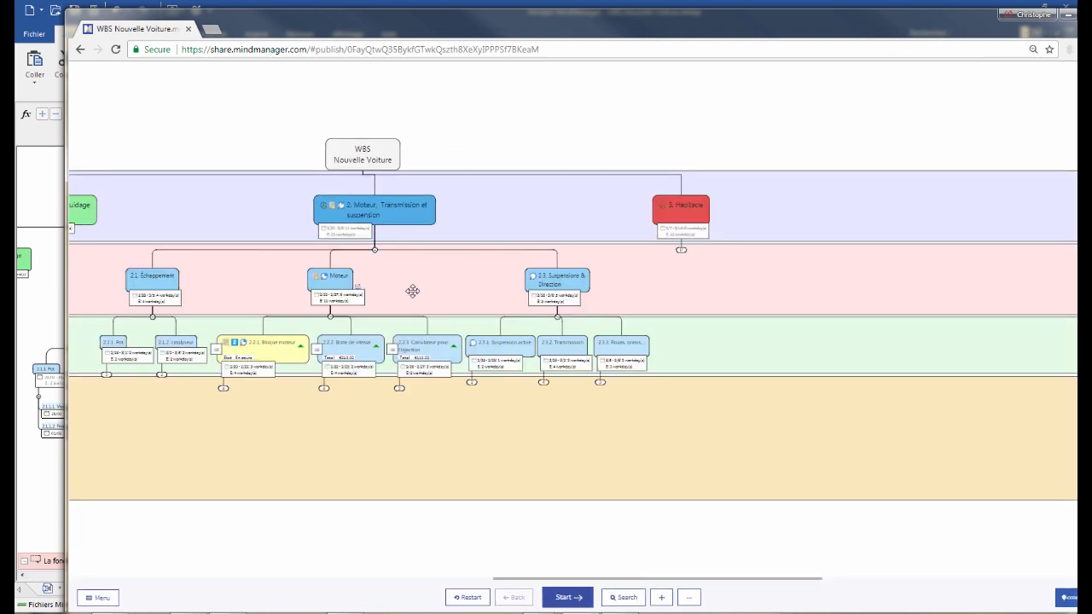
left_click(323, 388)
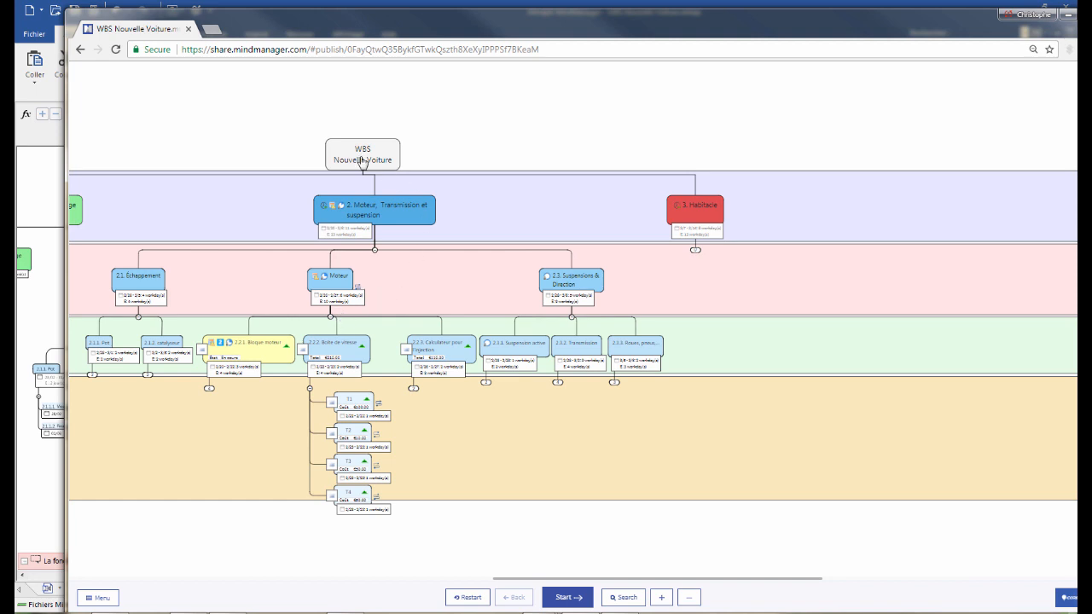
left_click(1068, 17)
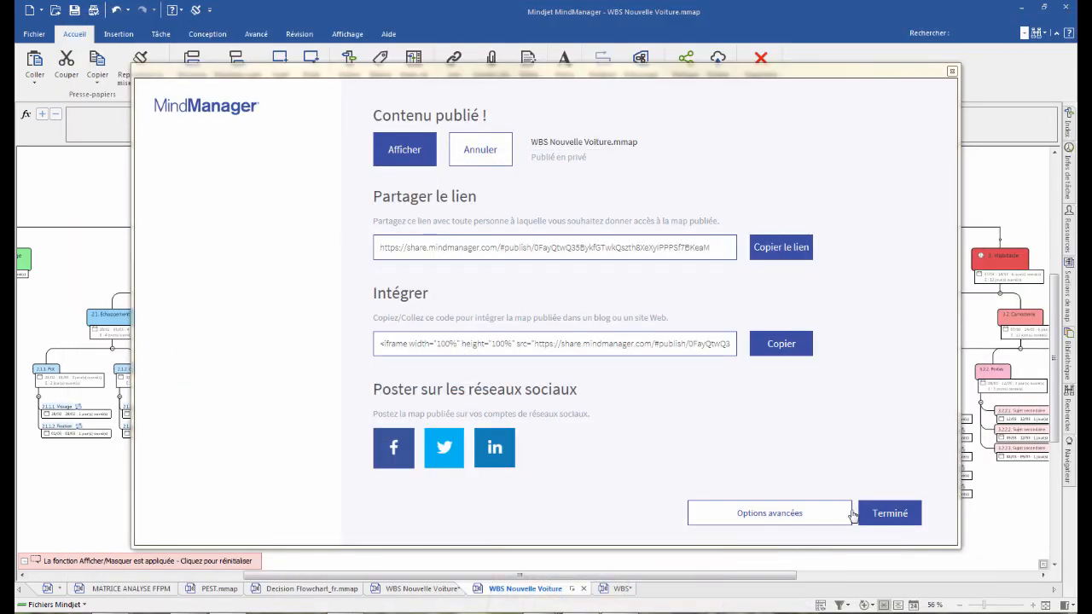
- Finish the publication dialog and check the options offered by the map's Publié marker without choosing any
left_click(889, 513)
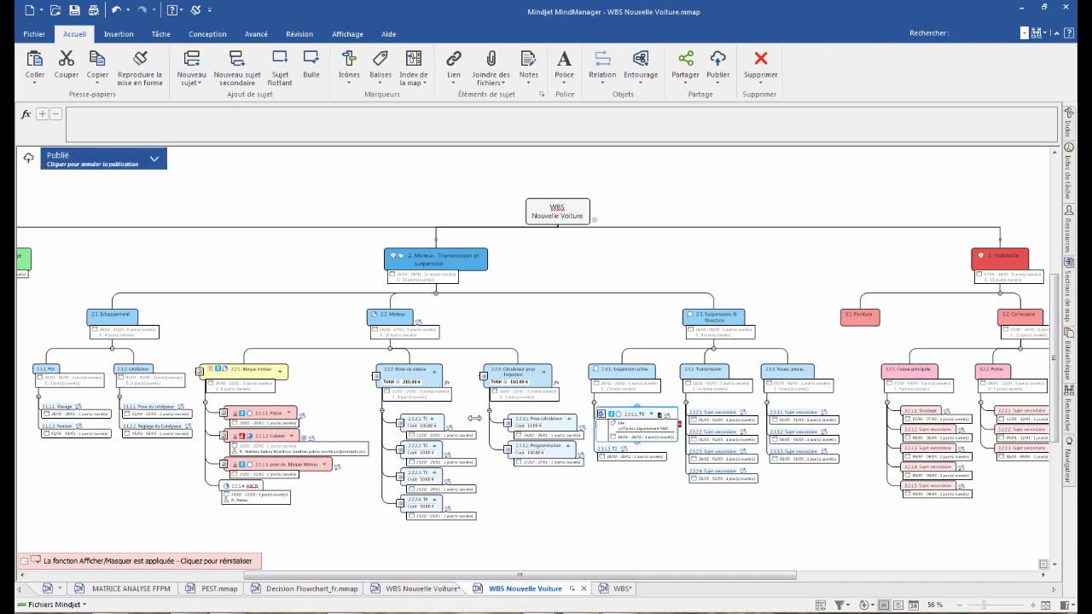
left_click(153, 160)
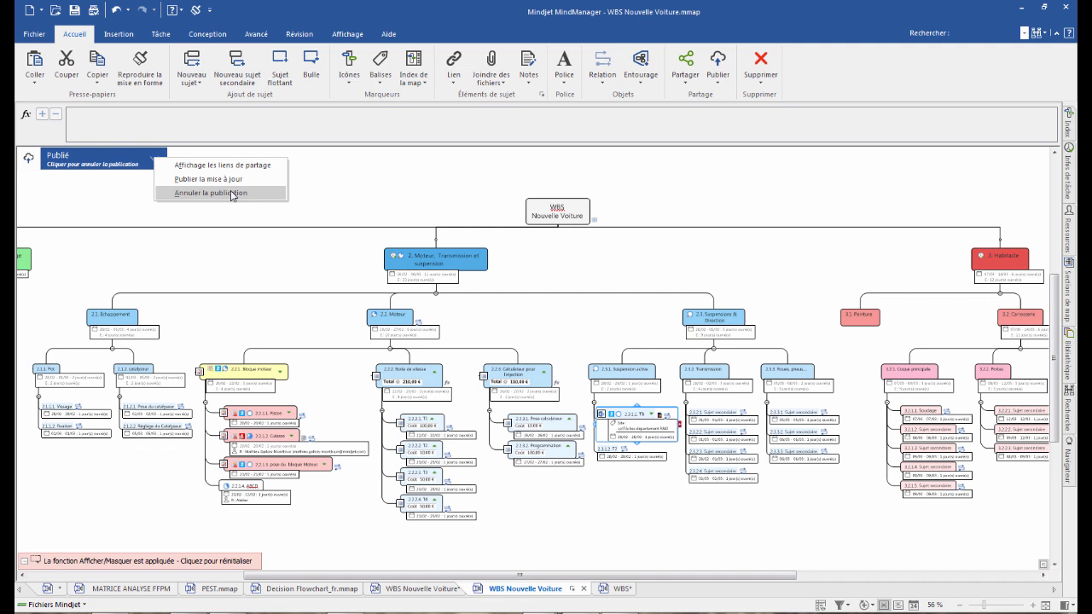
left_click(450, 184)
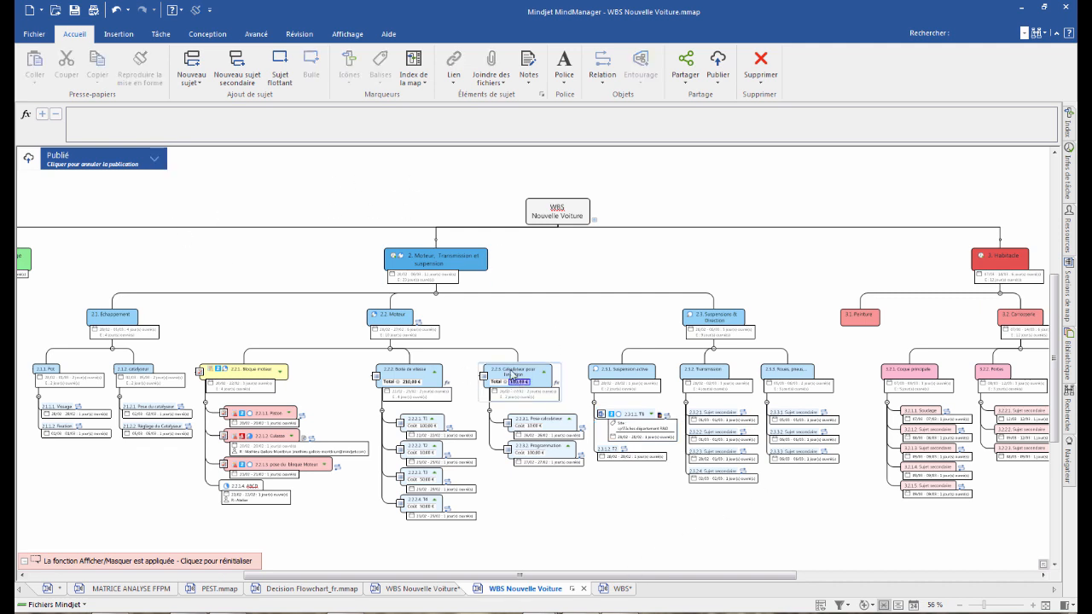
- Show the background objects (Objets d'arrière-plan) in the WBS Nouvelle Voiture map
scroll(529, 274, "down", 2)
scroll(529, 274, "up", 1)
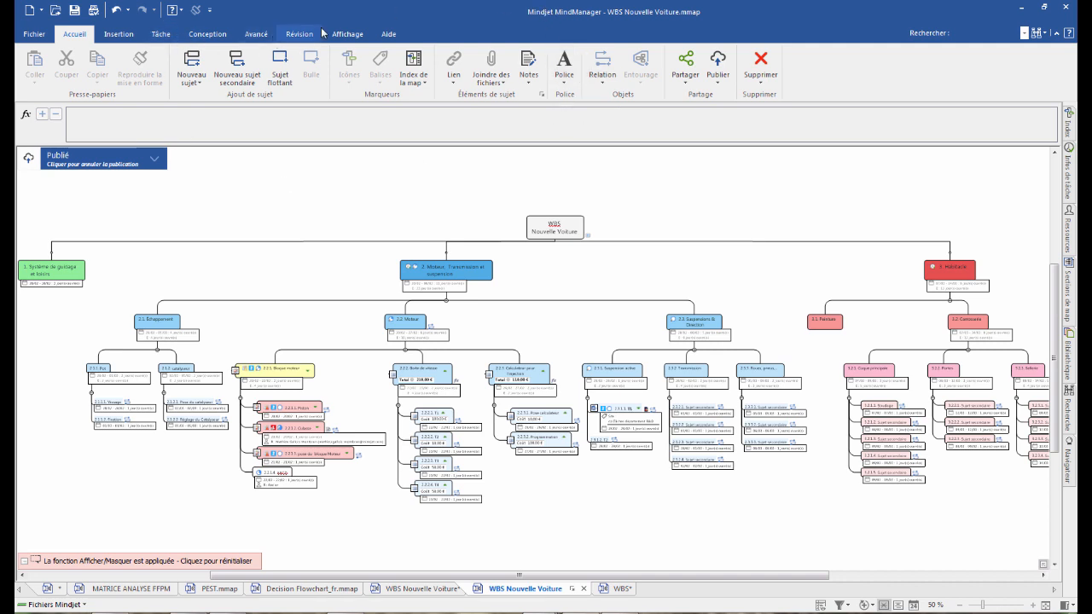
left_click(347, 34)
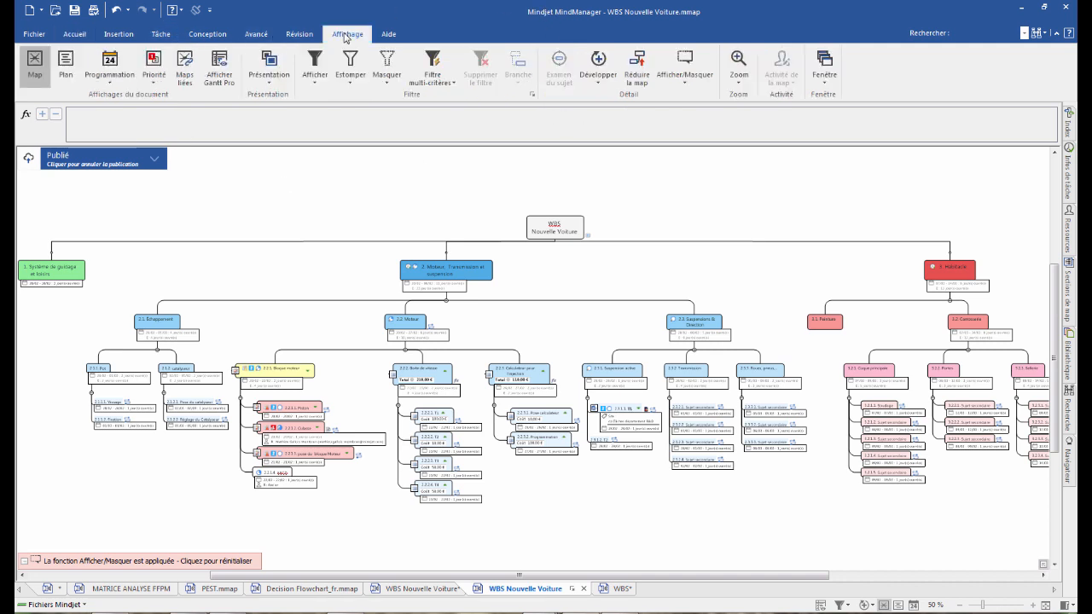
left_click(704, 85)
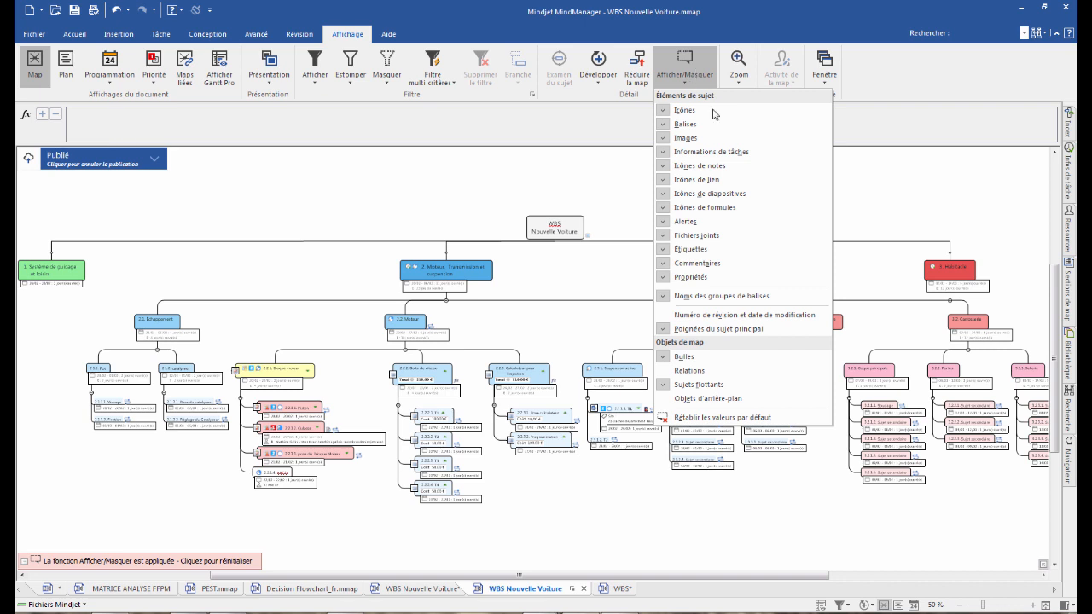
left_click(680, 401)
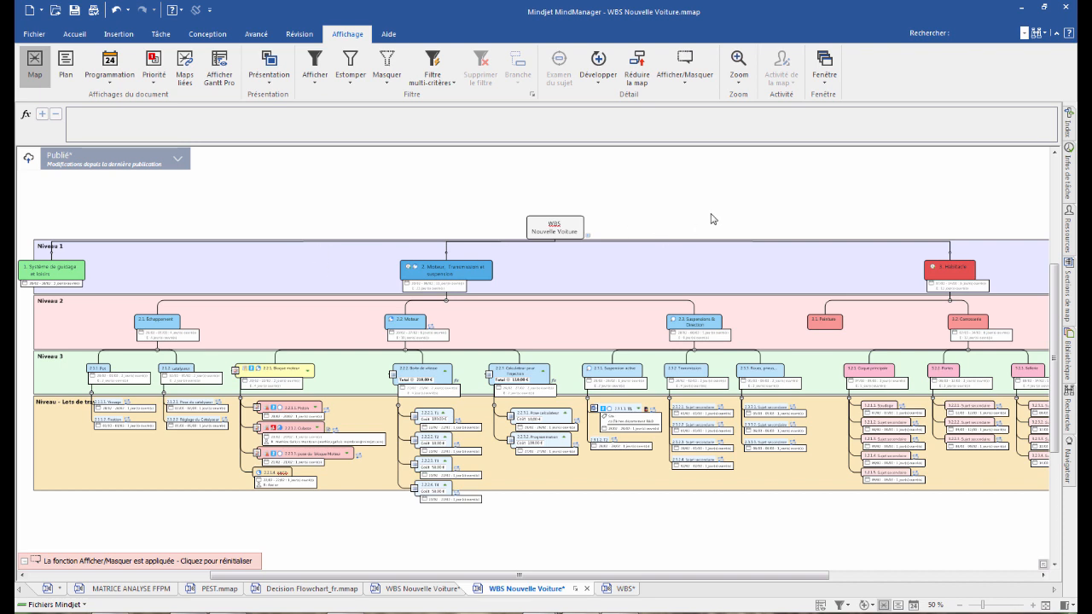
scroll(705, 228, "up", 2)
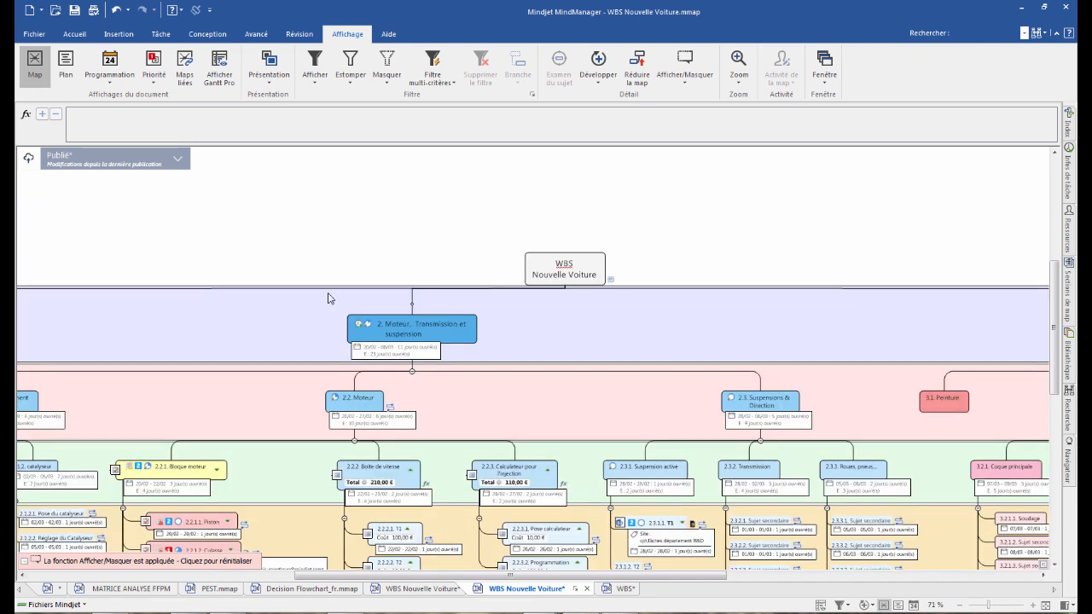
scroll(589, 319, "down", 2)
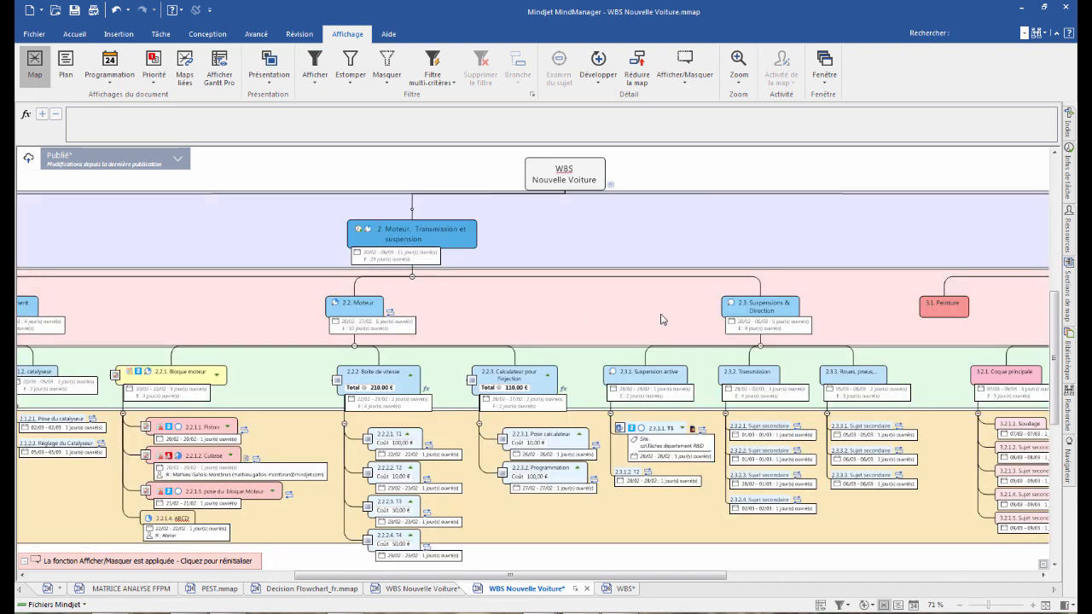
scroll(589, 319, "down", 4)
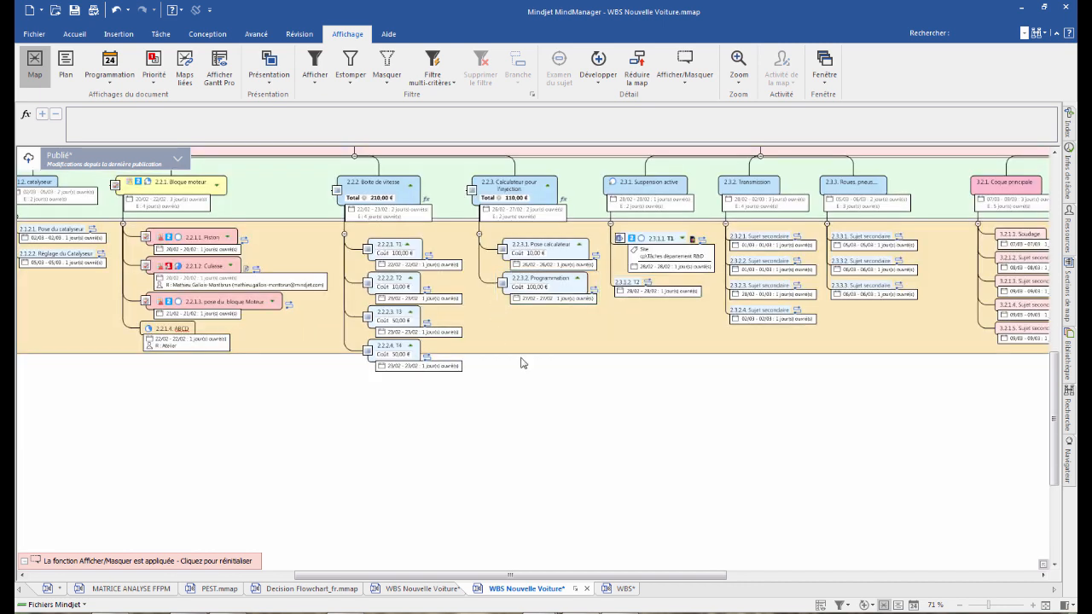
- Unlock the map's background objects and extend the lower edge of the Niveau - Lots de travaux band below the lowest topics
right_click(570, 400)
mouse_move(680, 536)
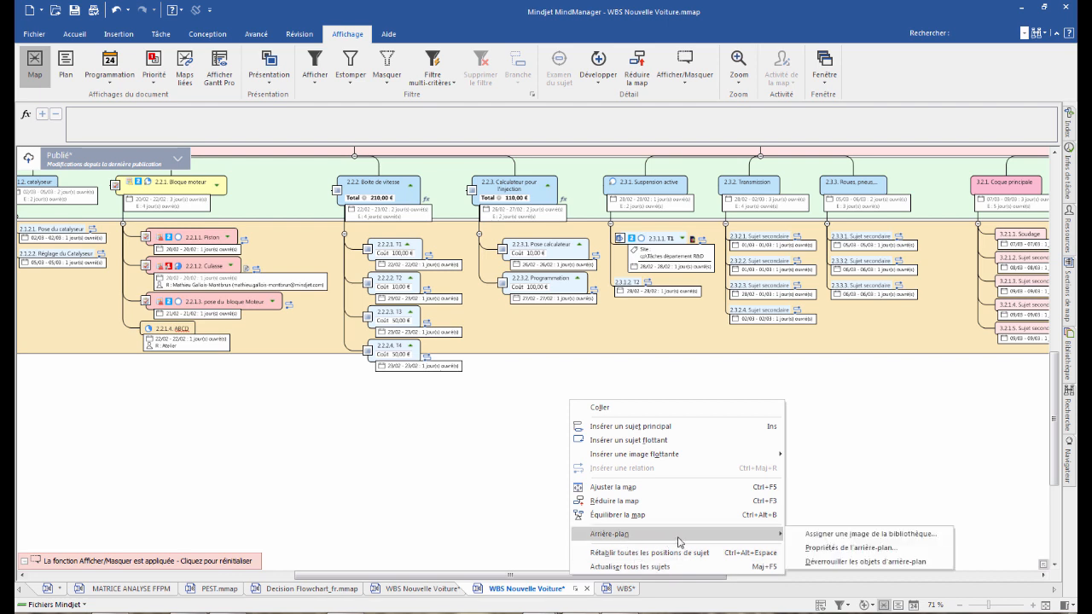
left_click(842, 563)
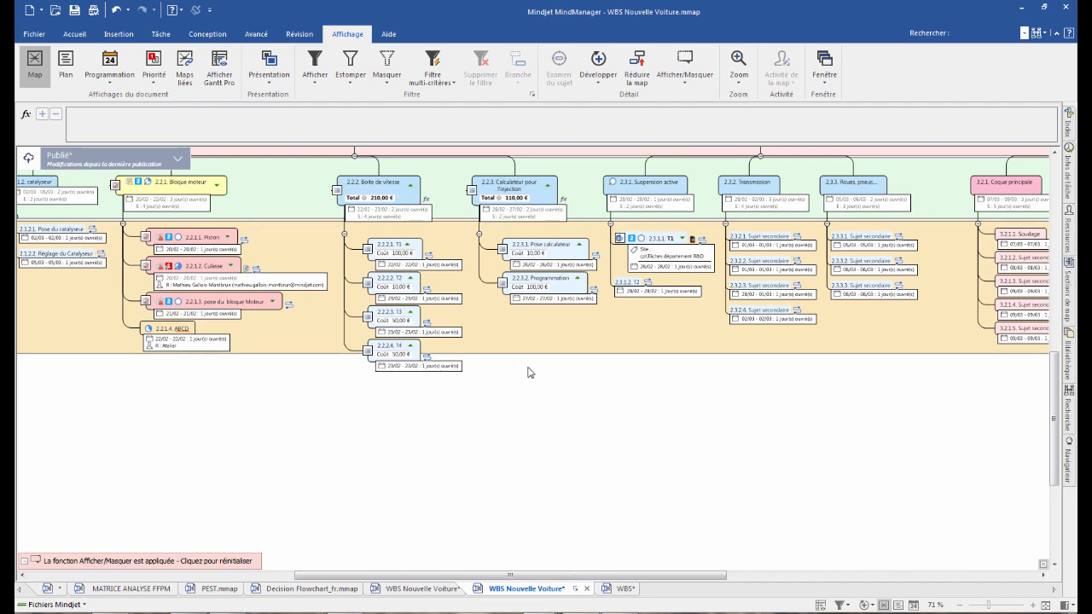
left_click_drag(599, 354, 606, 388)
- Collapse the 2.1. Échappement branch in the WBS Nouvelle Voiture map
left_click_drag(569, 577, 356, 575)
scroll(165, 191, "up", 3)
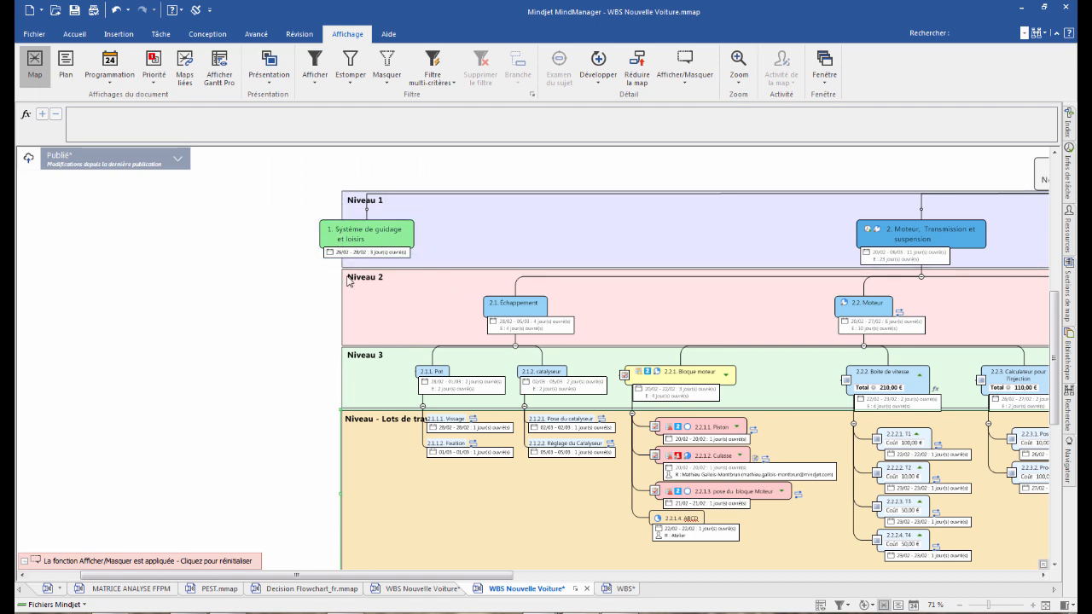
left_click(515, 345)
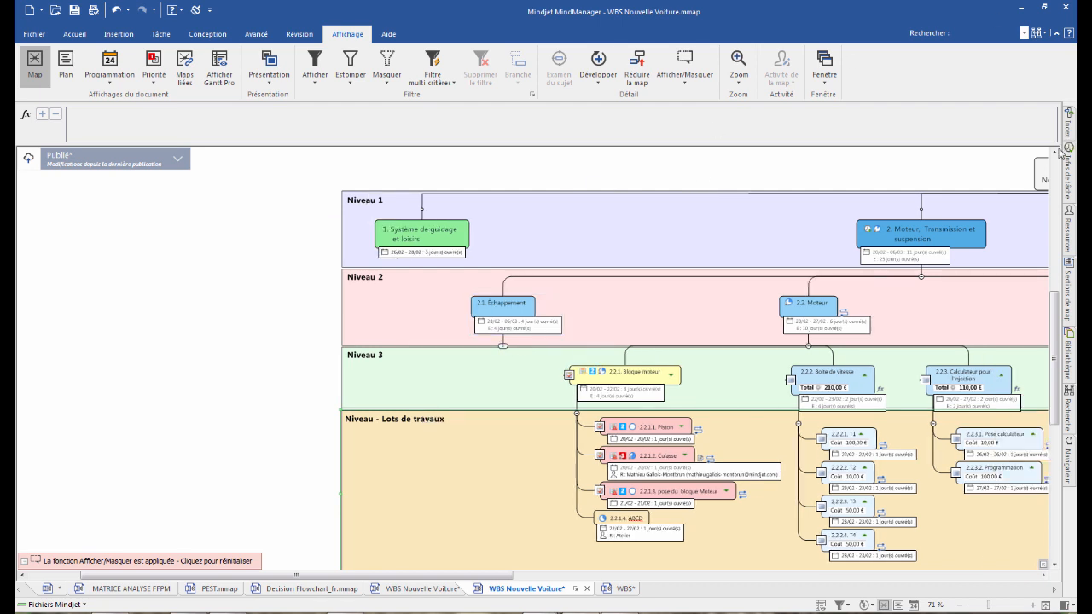
left_click_drag(468, 577, 544, 576)
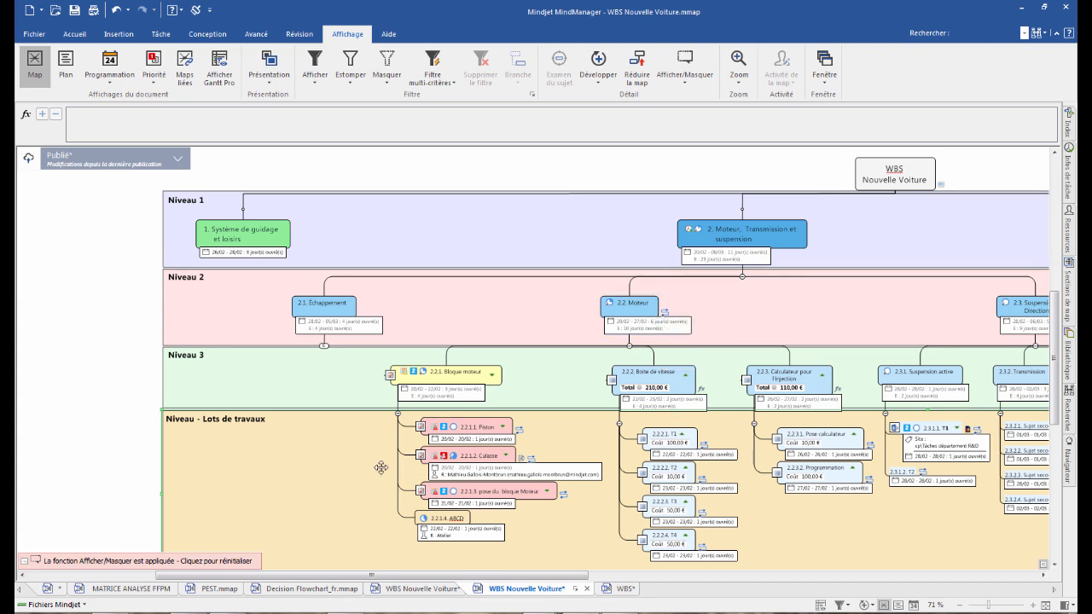
left_click_drag(531, 580, 602, 580)
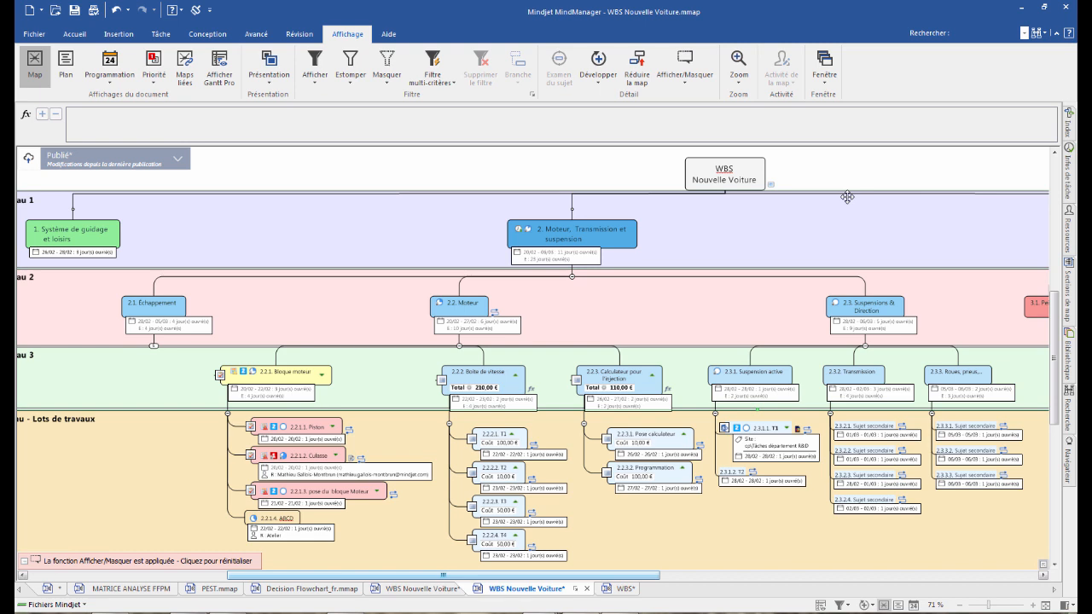
- Switch to the 2018-02-22-webinar-wbs-how-to map and expand its Questions topic
left_click(49, 589)
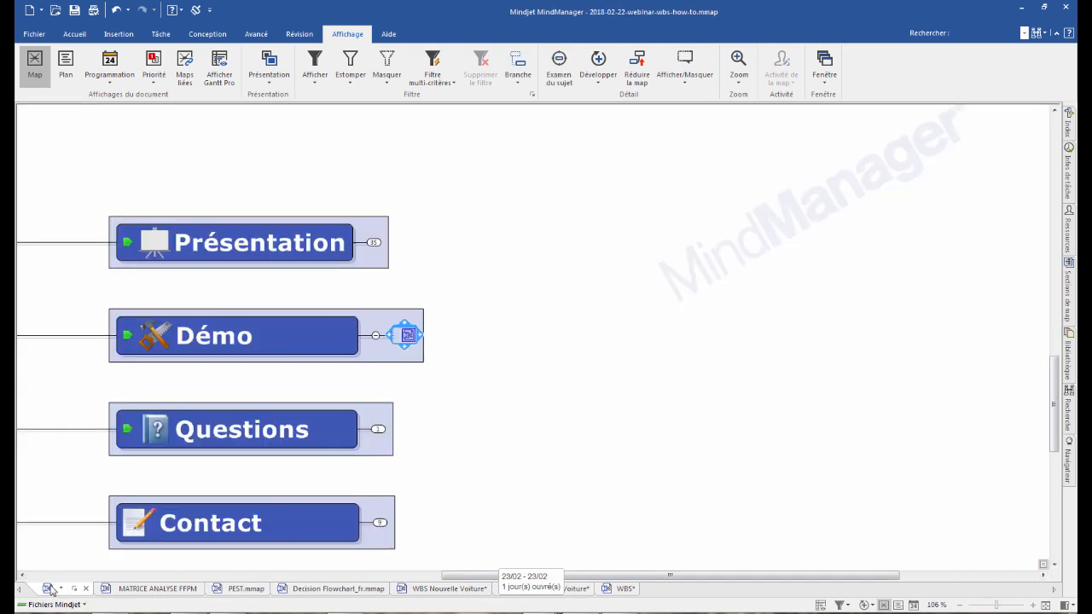
left_click(378, 429)
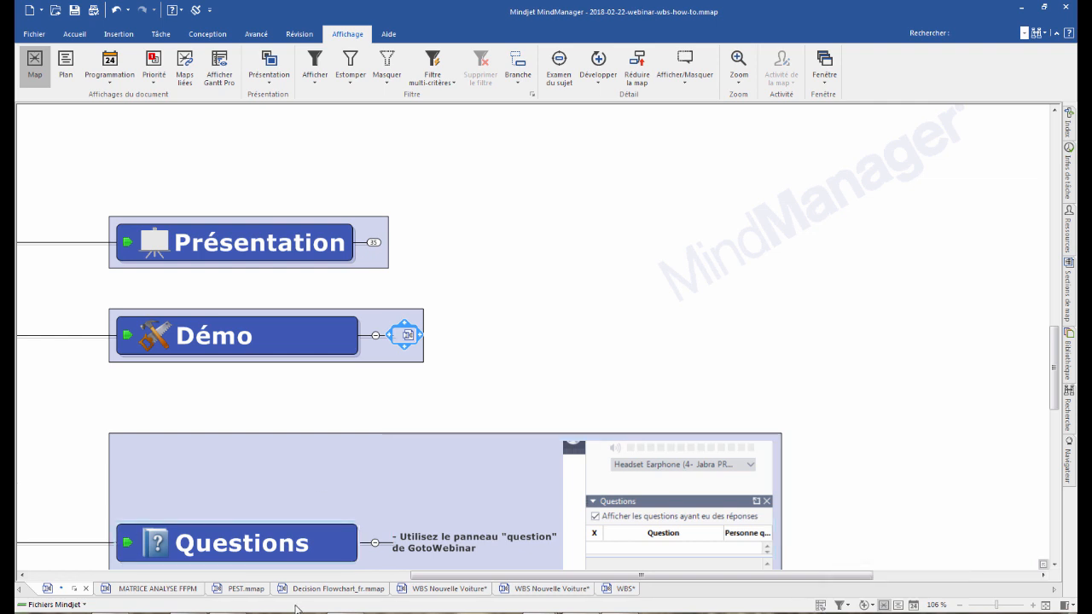
- Switch to the WBS map (Map3) and bring up the Gantt Pro window with the WBS Nouvelle Voiture chart
left_click(444, 592)
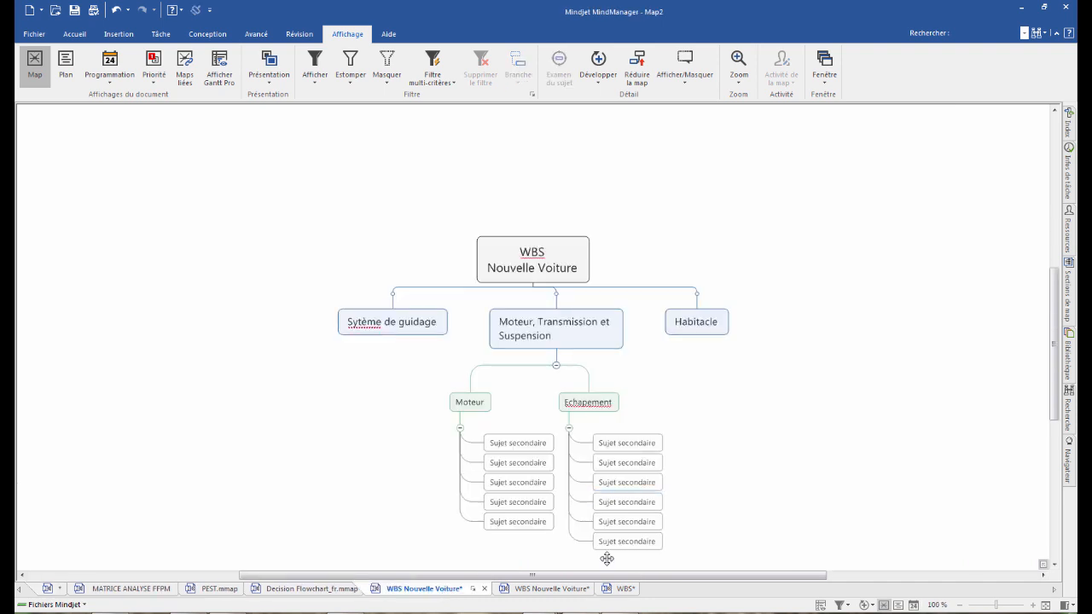
left_click(552, 594)
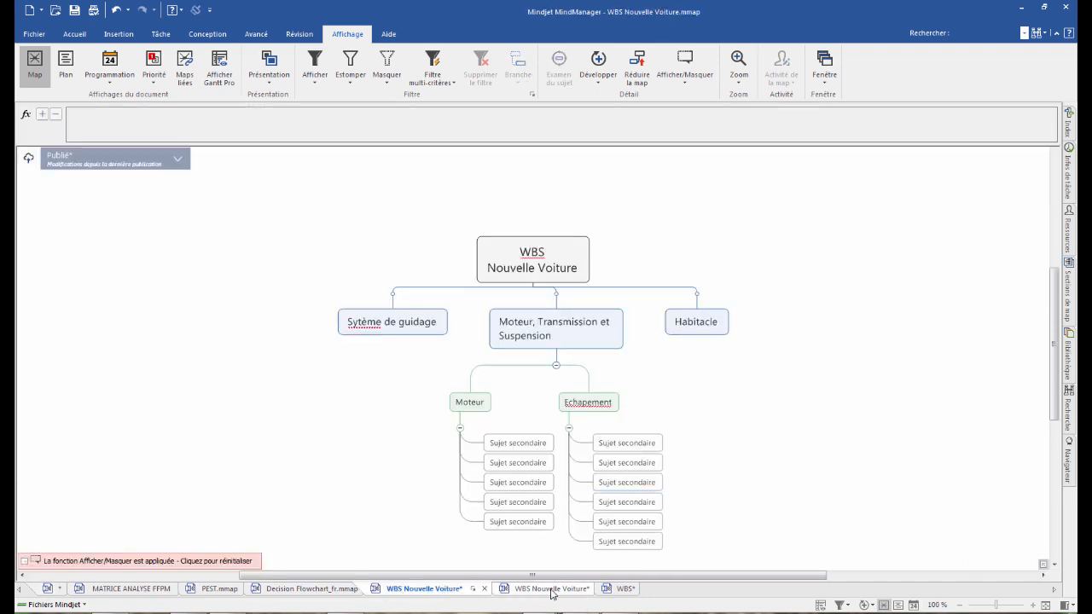
left_click(625, 588)
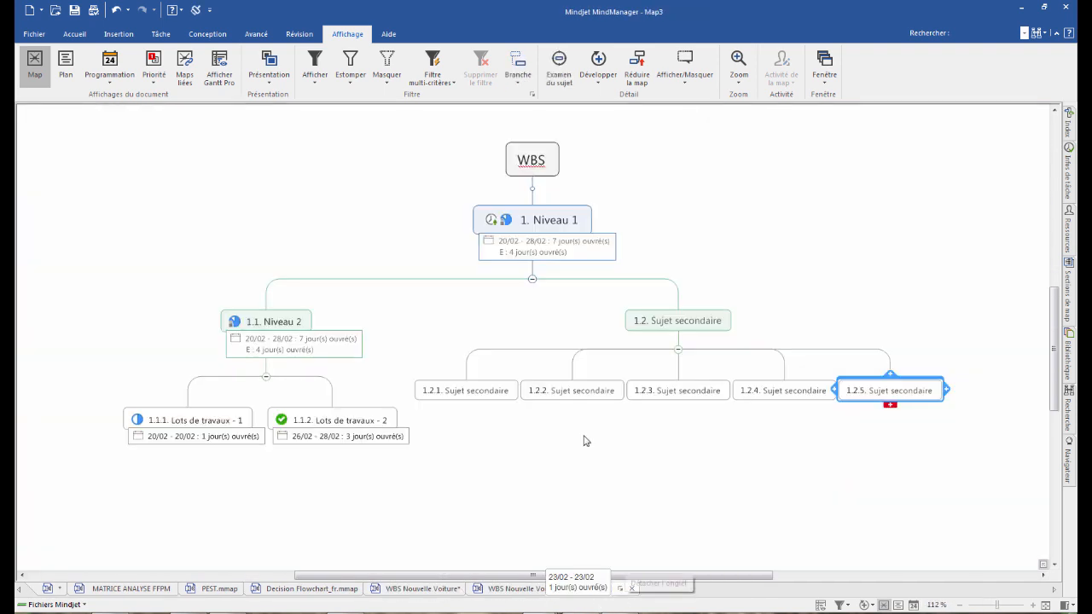
scroll(123, 385, "down", 1)
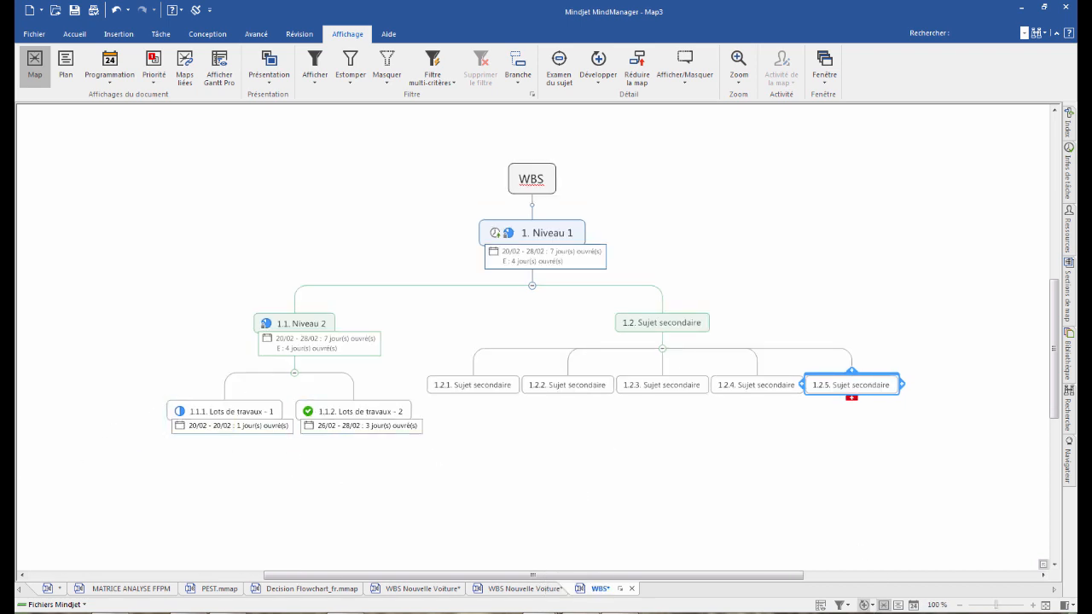
left_click(821, 605)
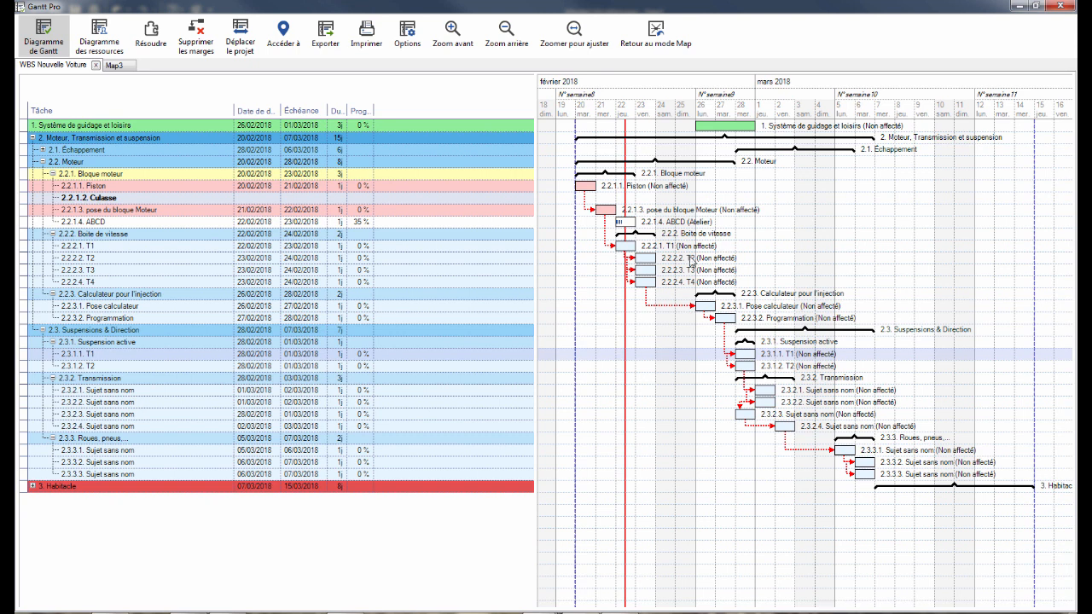
scroll(671, 277, "down", 2)
scroll(672, 279, "up", 1)
scroll(671, 277, "up", 1)
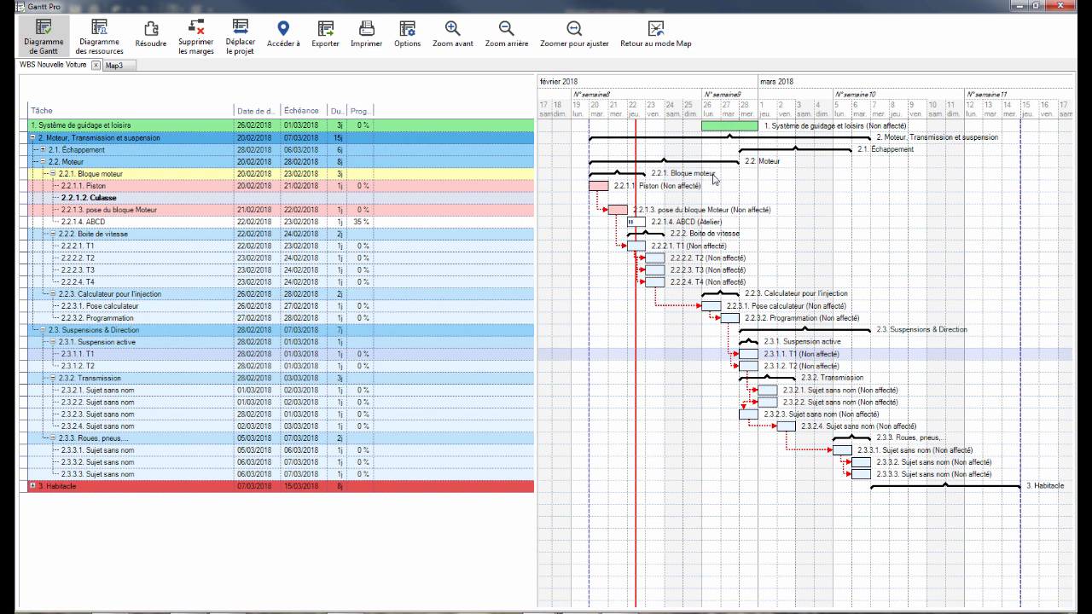
- In the Gantt options of WBS Nouvelle Voiture, turn off the default options and set the granularity to Granularité maximale
left_click(408, 34)
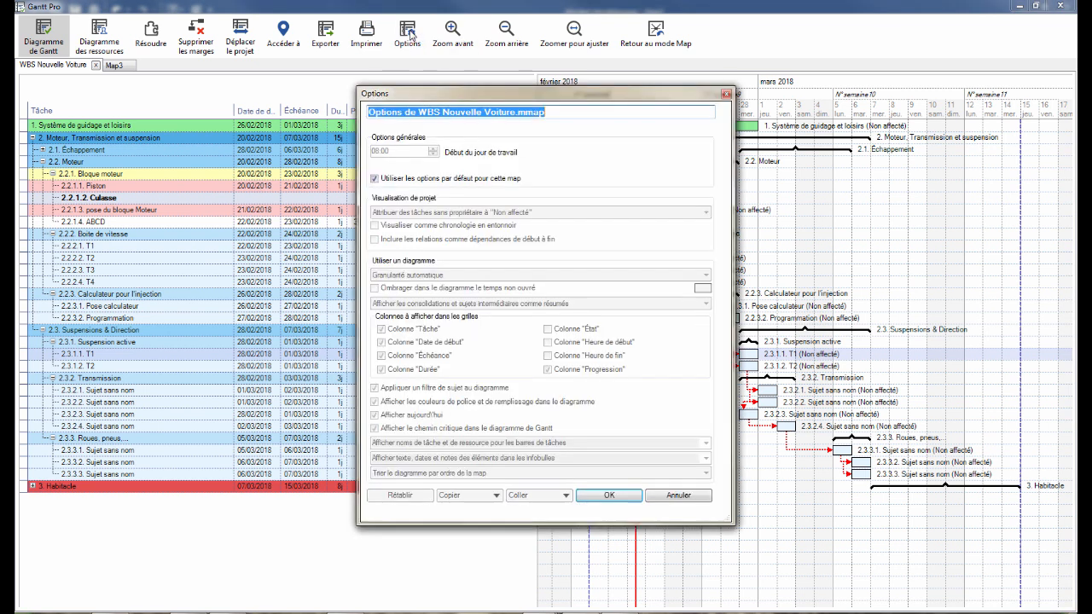
left_click(375, 179)
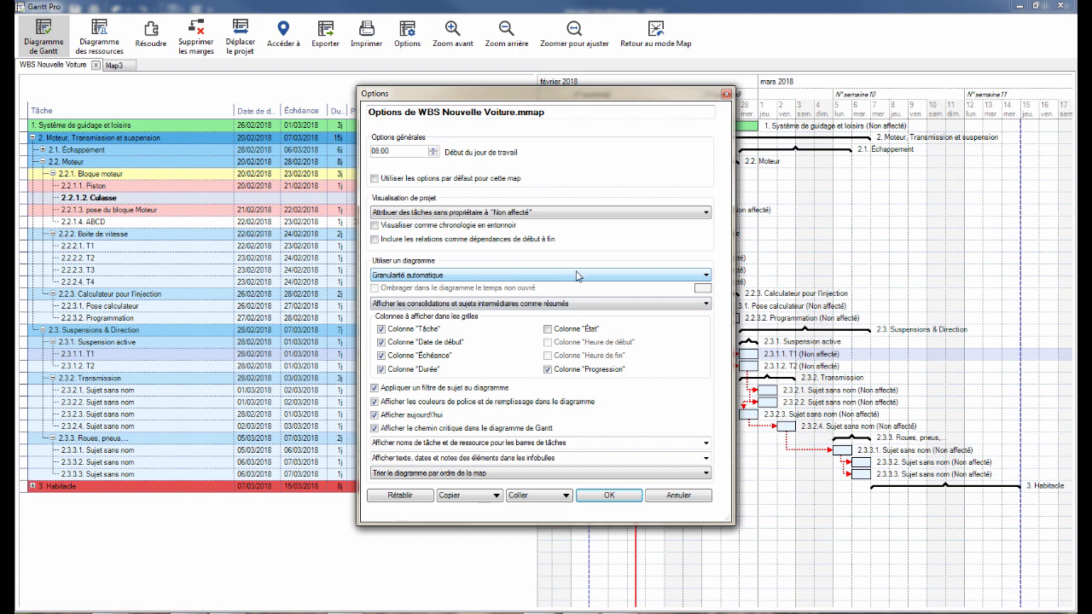
left_click(687, 276)
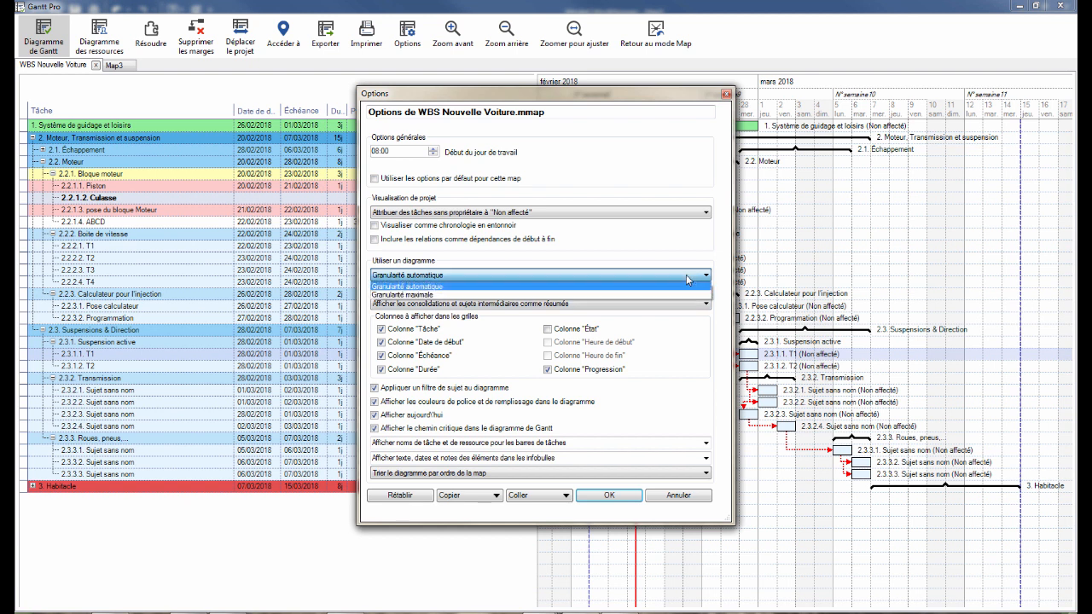
left_click(427, 296)
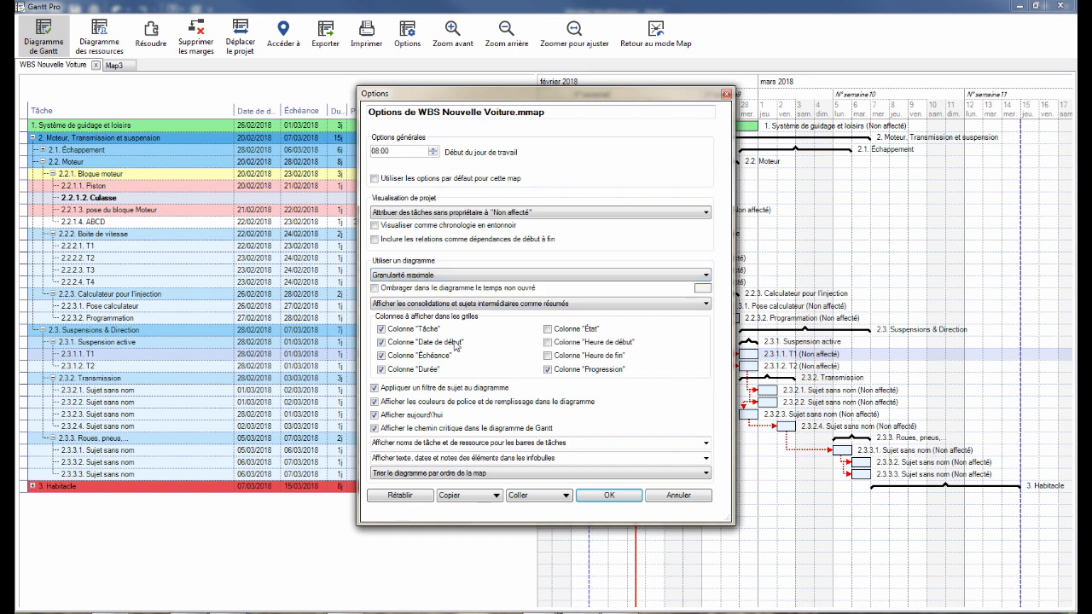
left_click(610, 496)
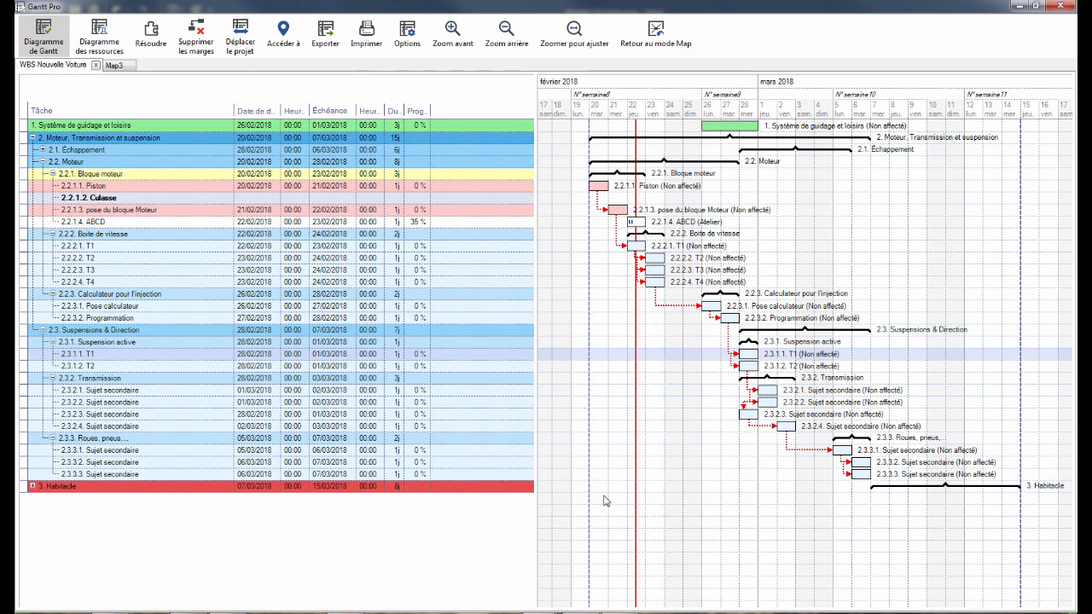
- Examine the Gantt timeline at hourly and quarter-hour detail, and return to the daily scale covering the whole project
scroll(695, 254, "up", 1)
scroll(695, 255, "up", 4)
scroll(628, 241, "up", 2)
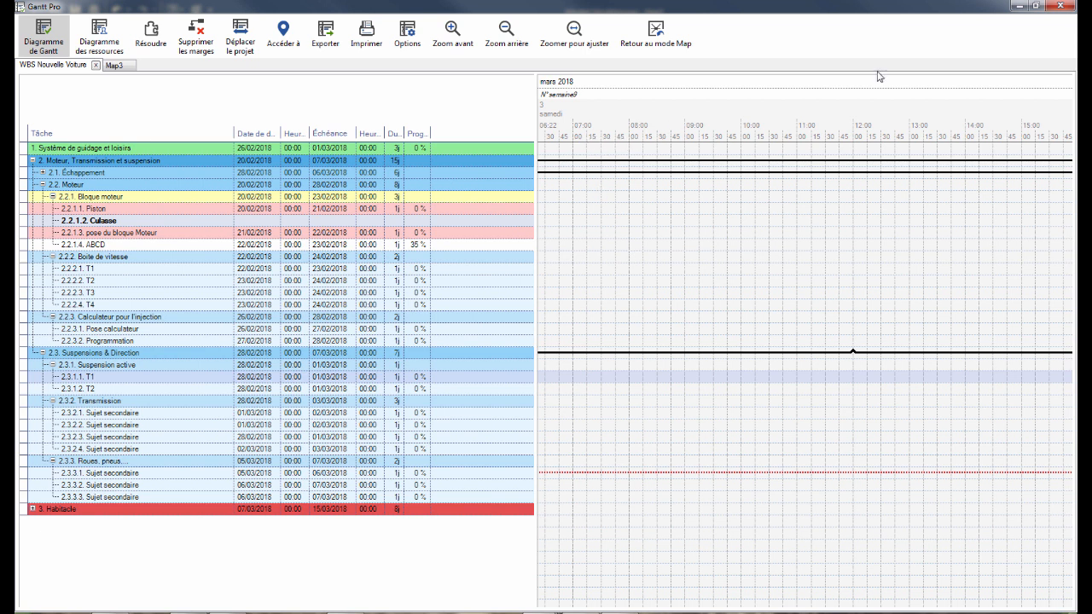
scroll(810, 264, "down", 4)
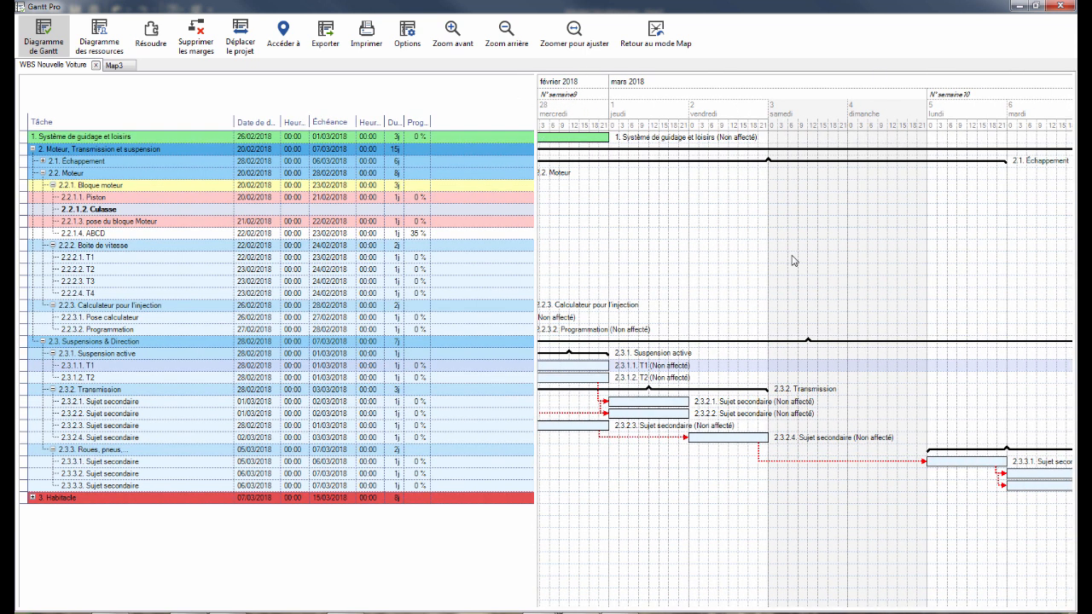
scroll(793, 261, "down", 5)
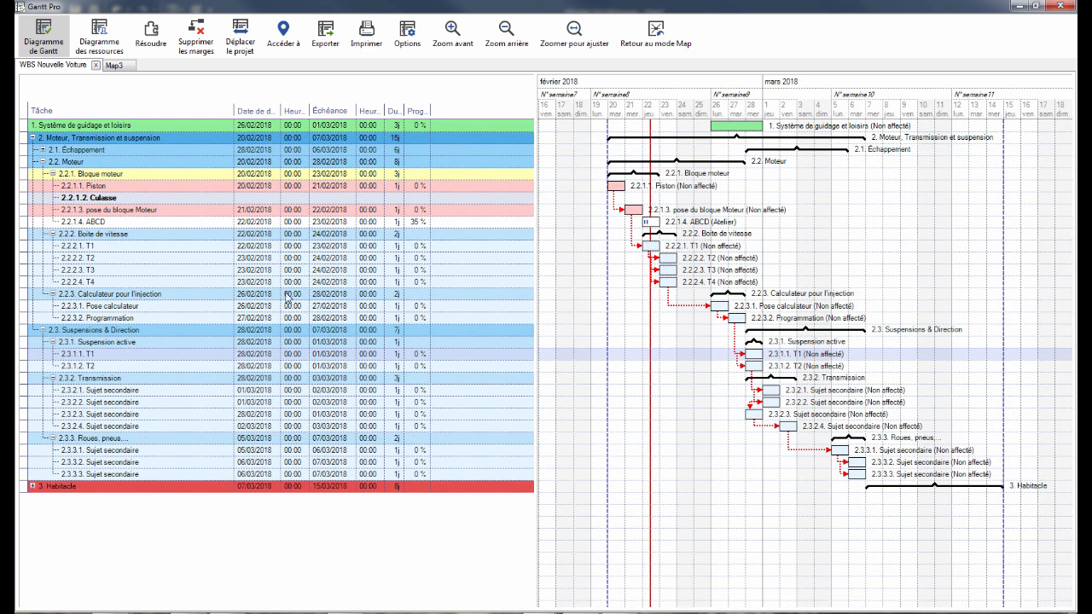
- Review the task, resource and dependency details of 2.2.2.2. T2 without changing them, and minimize the Gantt Pro window
mouse_move(636, 214)
double_click(671, 258)
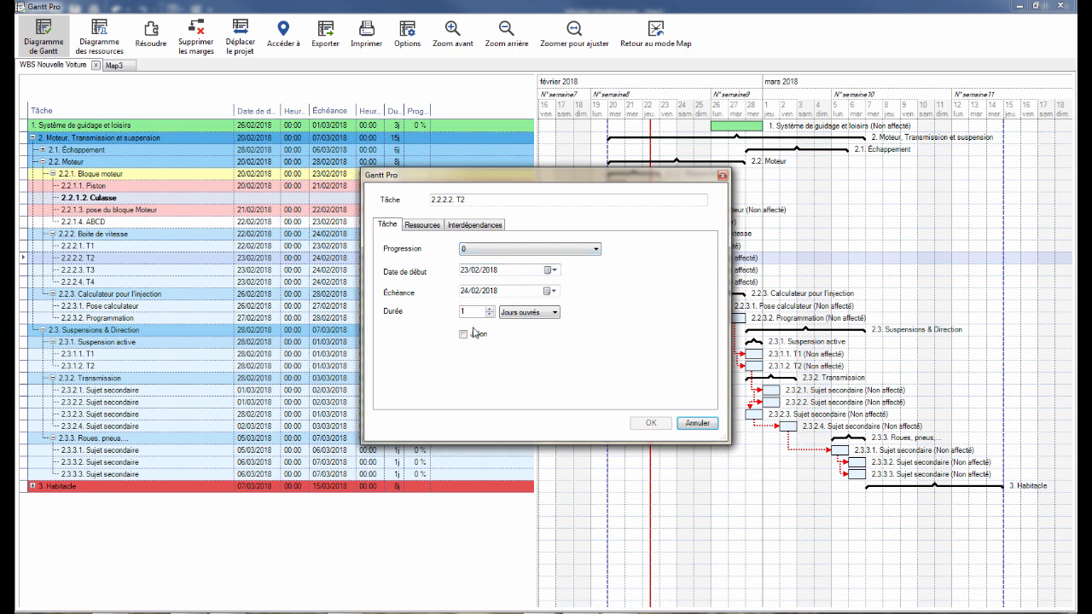
left_click(422, 225)
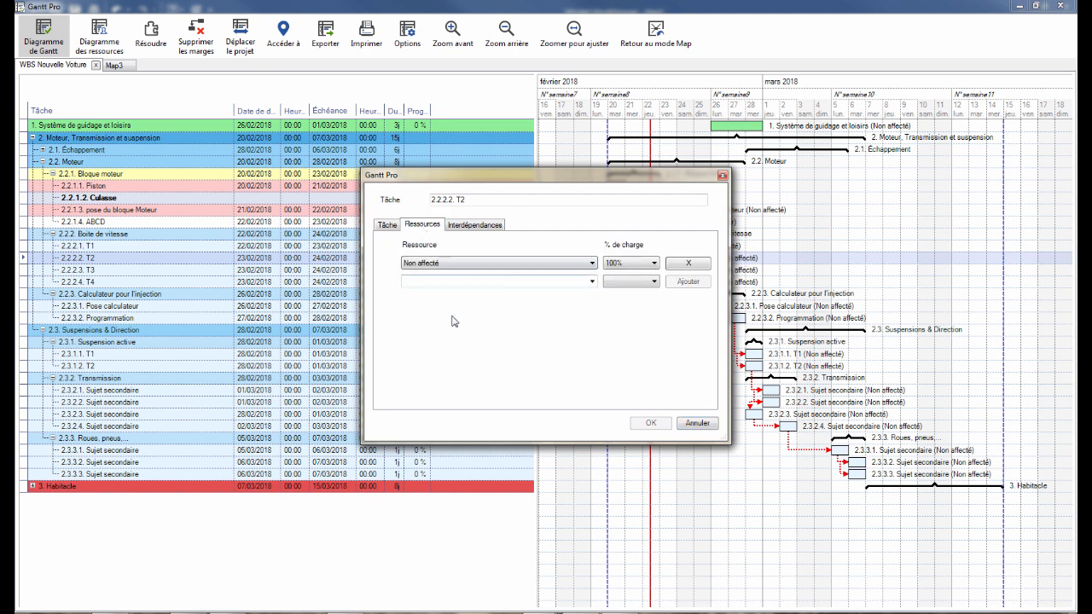
left_click(466, 226)
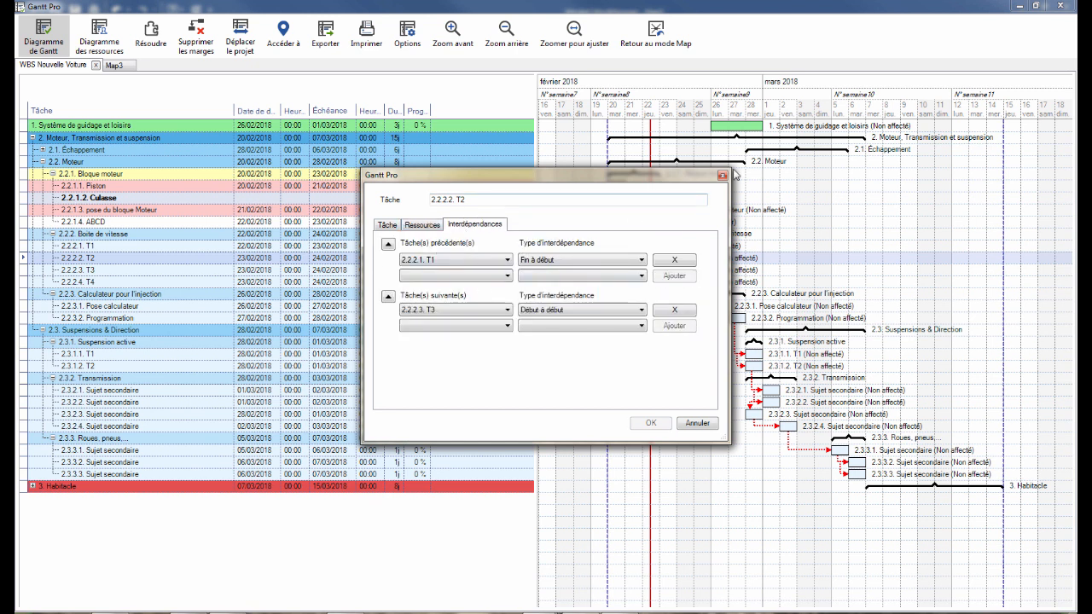
left_click(722, 175)
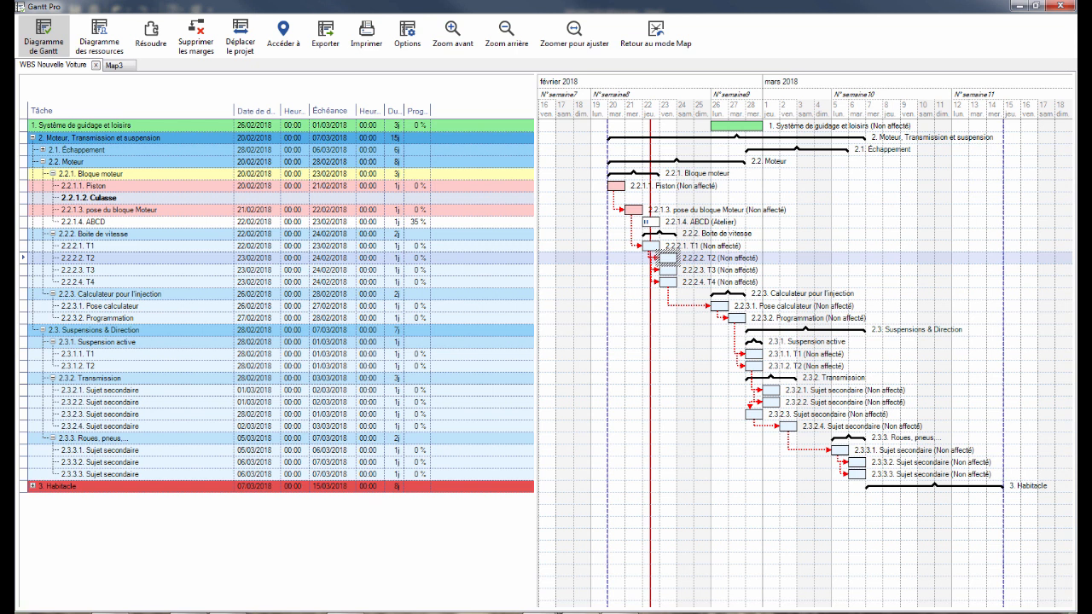
left_click(1019, 7)
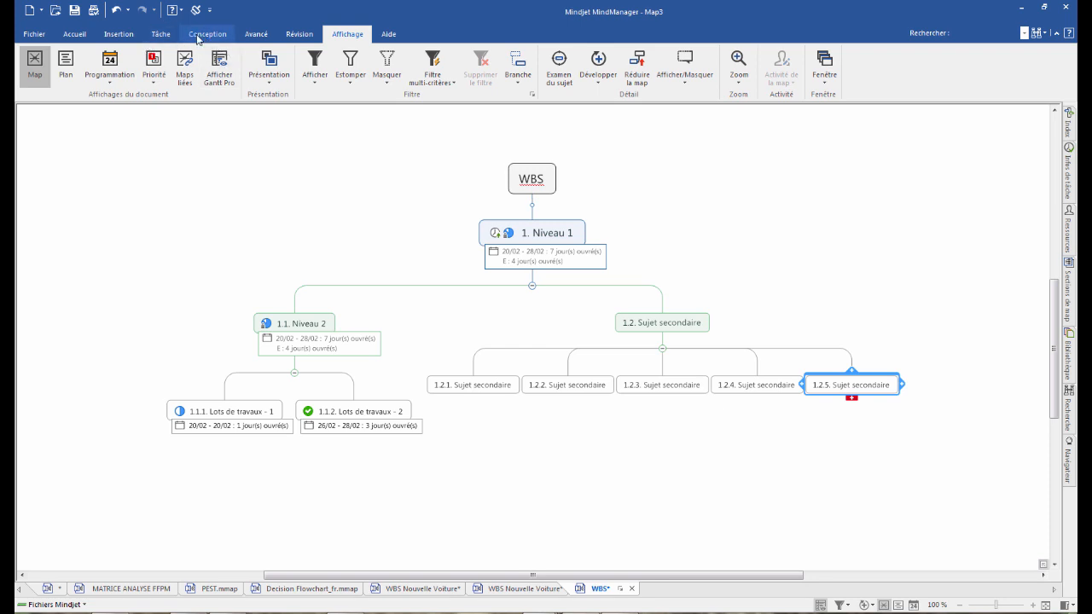
- Rename the central topic of the WBS map to WBS 1
left_click(256, 34)
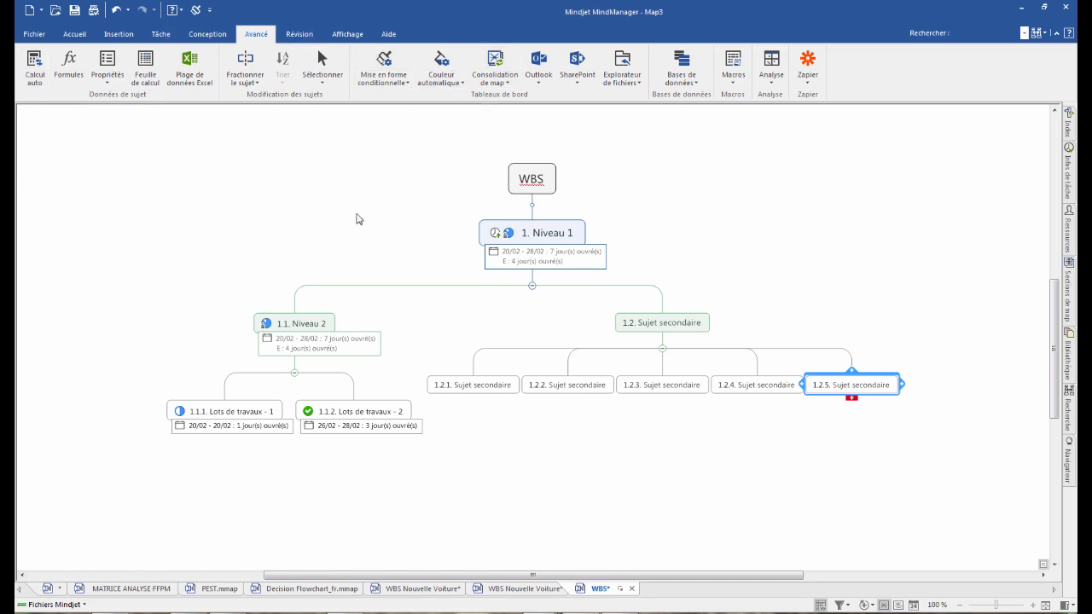
left_click(534, 177)
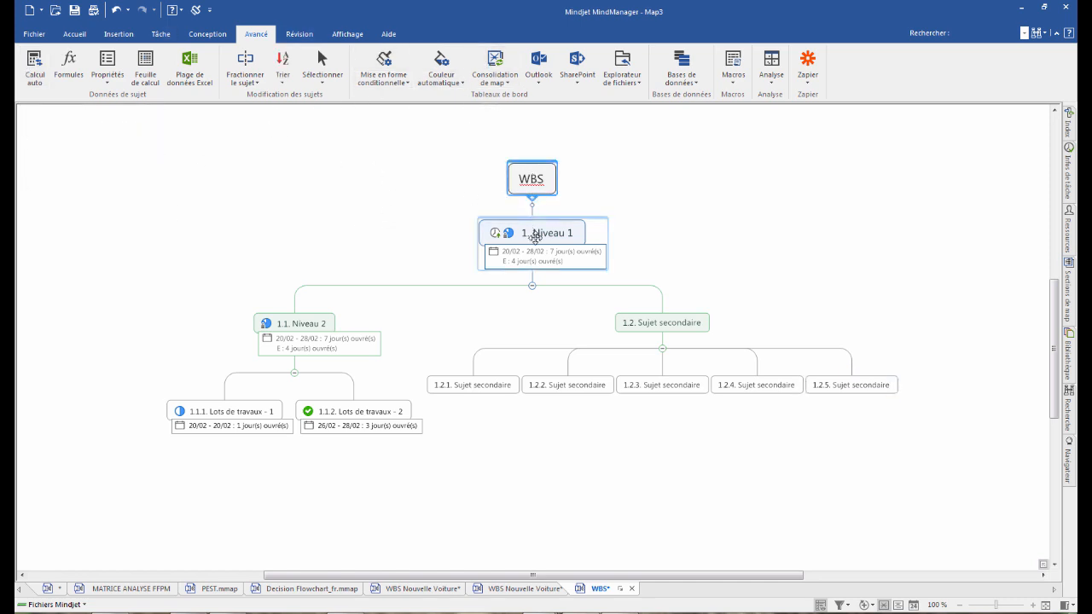
left_click(550, 181)
type("1")
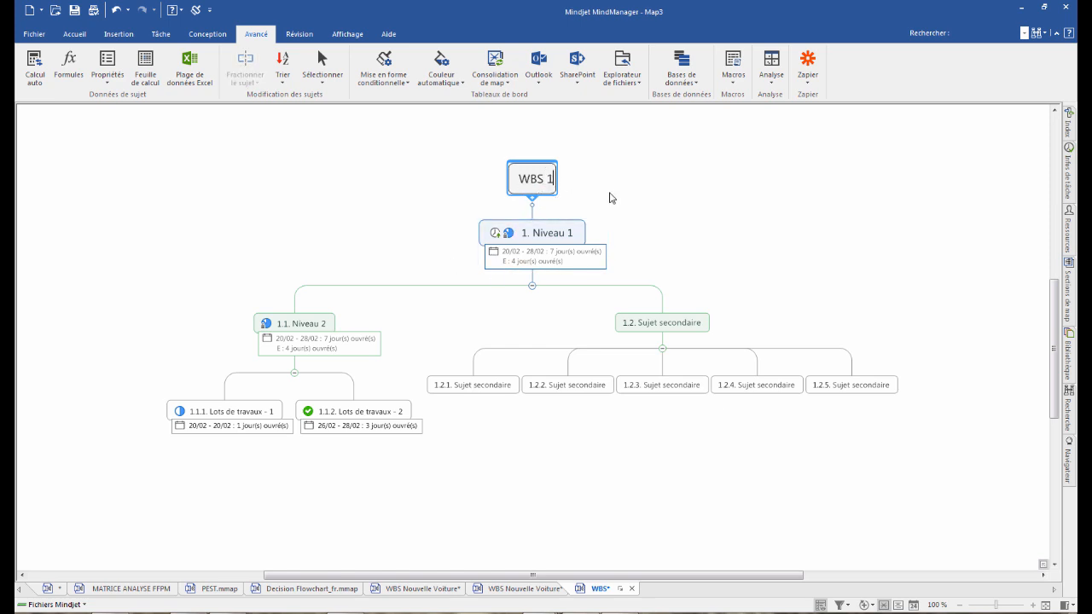
left_click(358, 341)
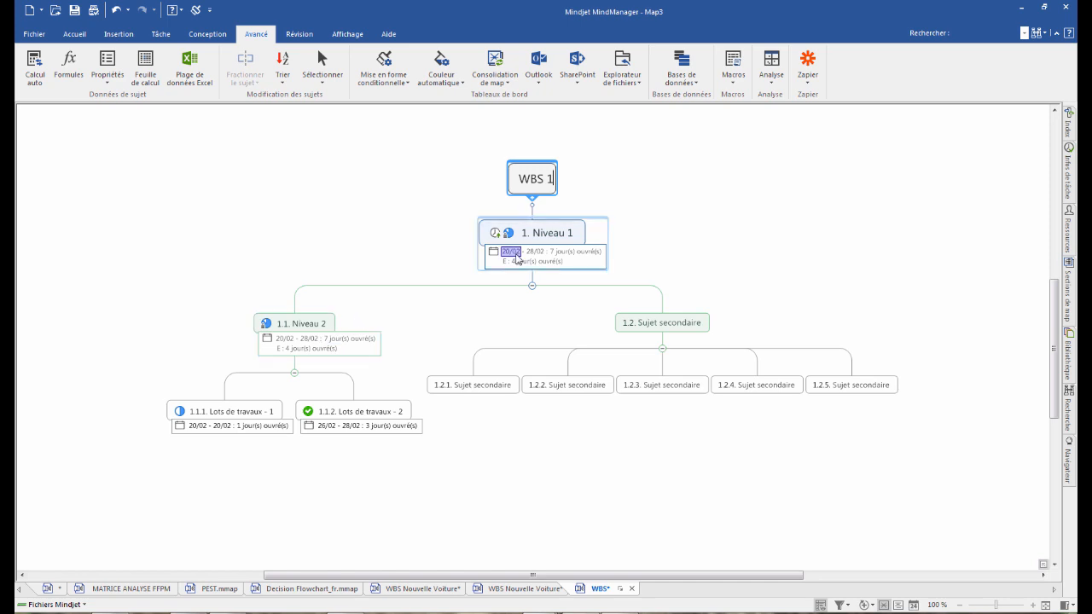
- Fill all topics below the WBS 1 central topic with light green and clear the selection
left_click_drag(170, 236, 938, 453)
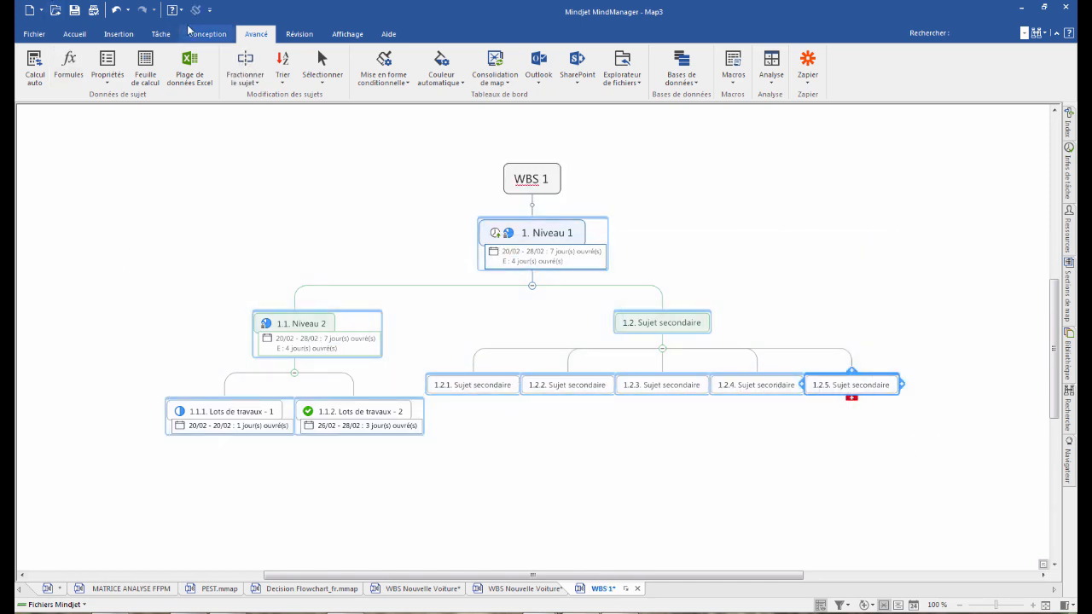
left_click(446, 81)
left_click(224, 36)
left_click(343, 77)
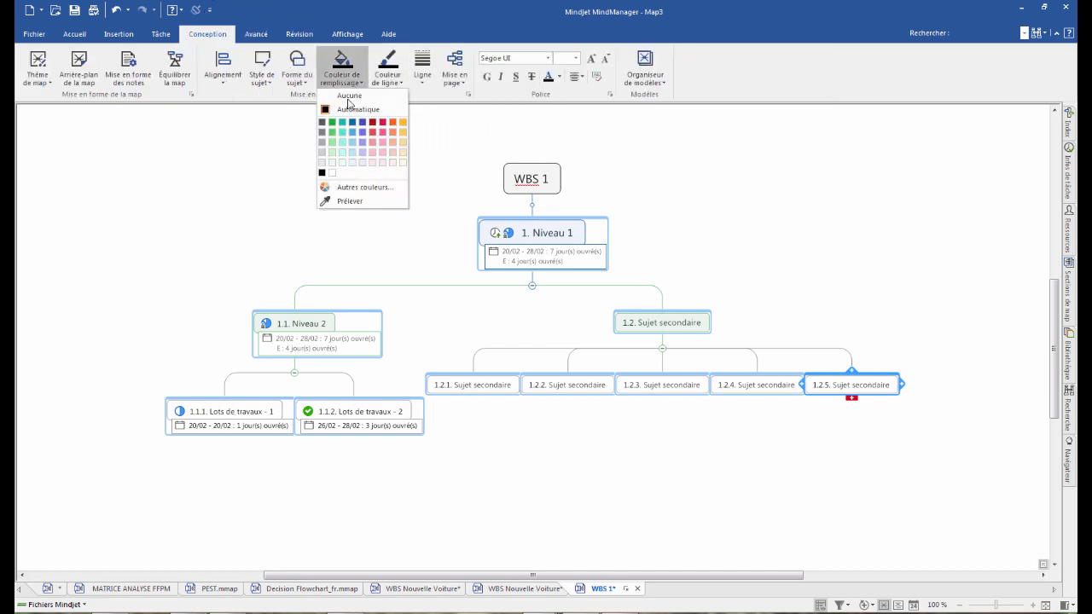
left_click(332, 143)
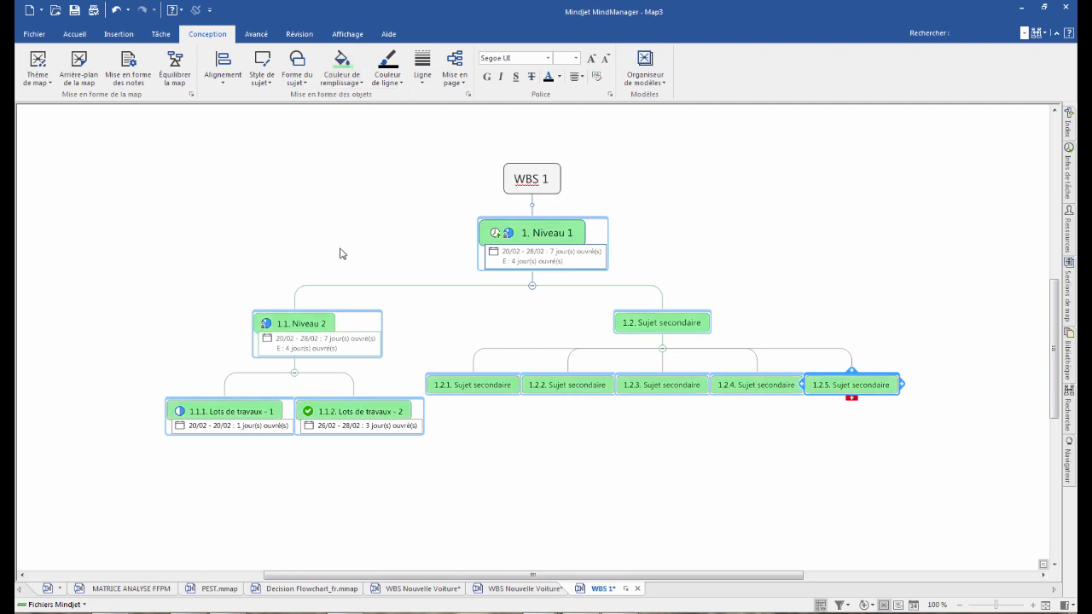
left_click(204, 209)
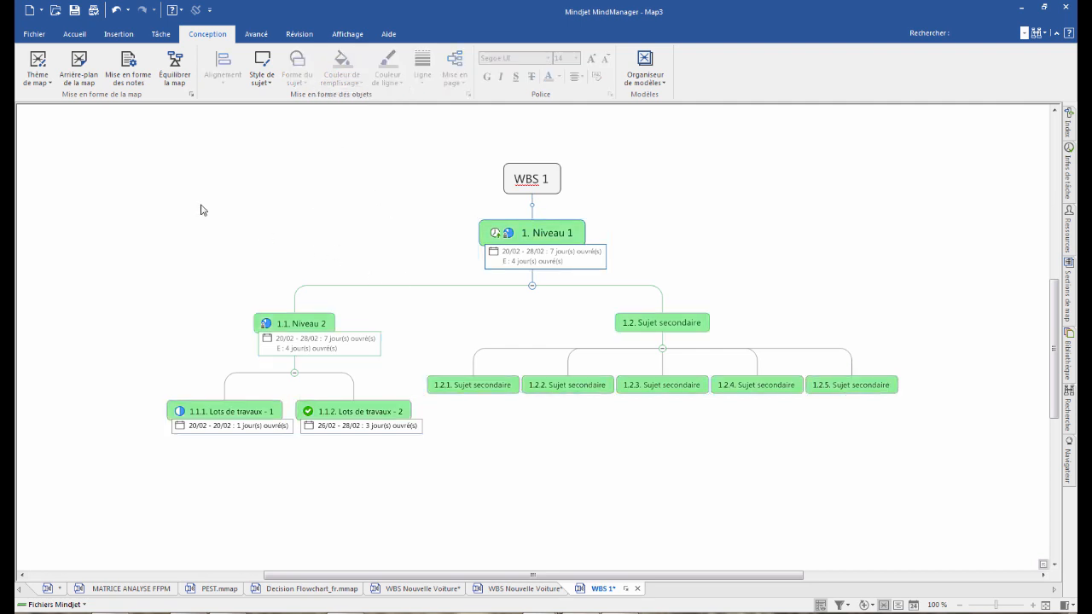
- Save the map locally to the Desktop as WBS 1.mmap
left_click(32, 35)
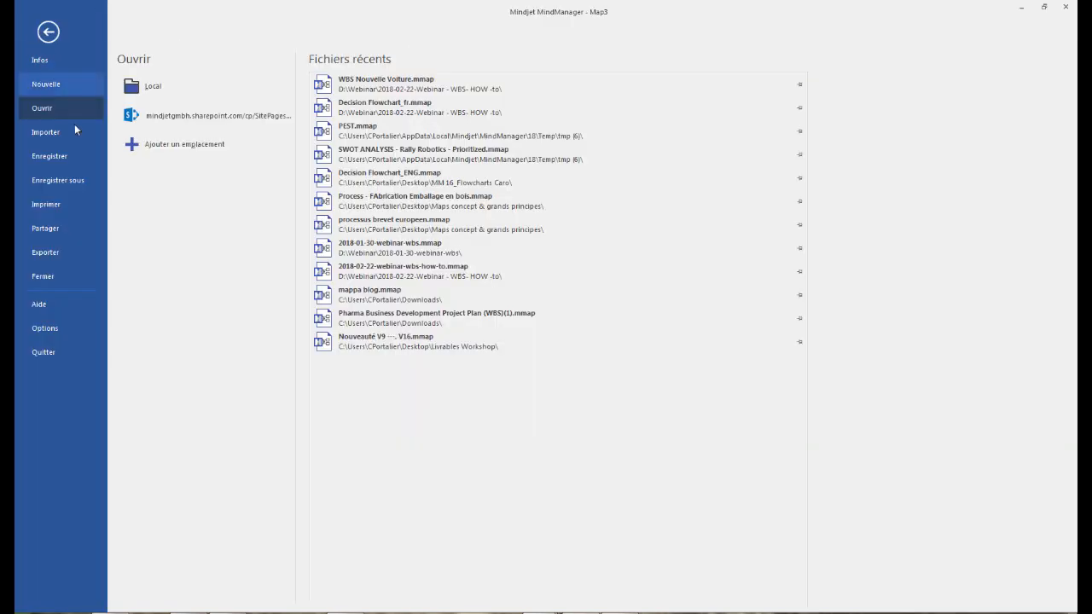
left_click(66, 182)
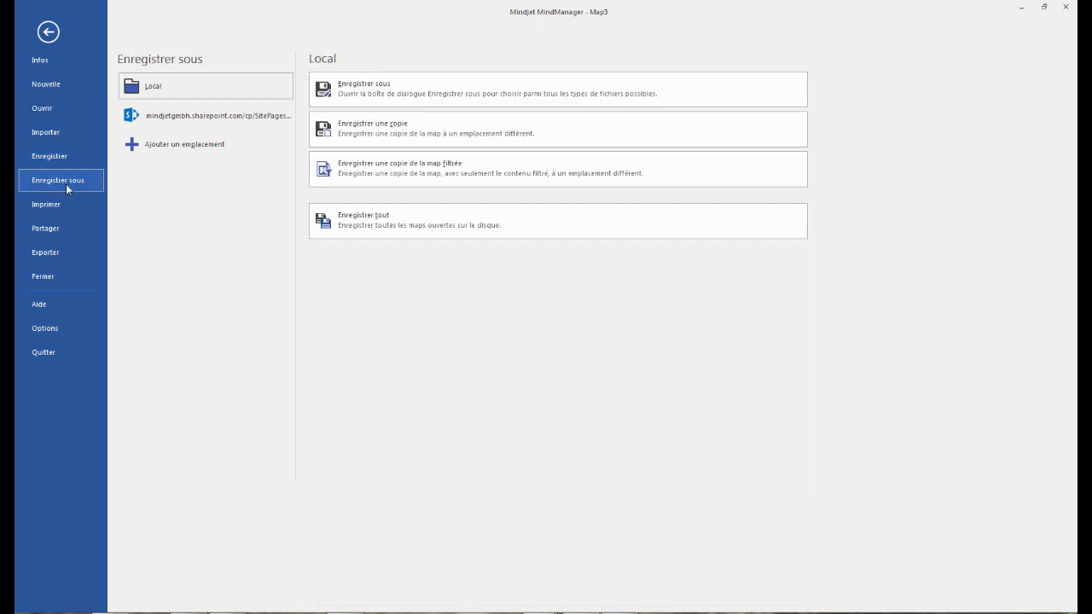
left_click(141, 96)
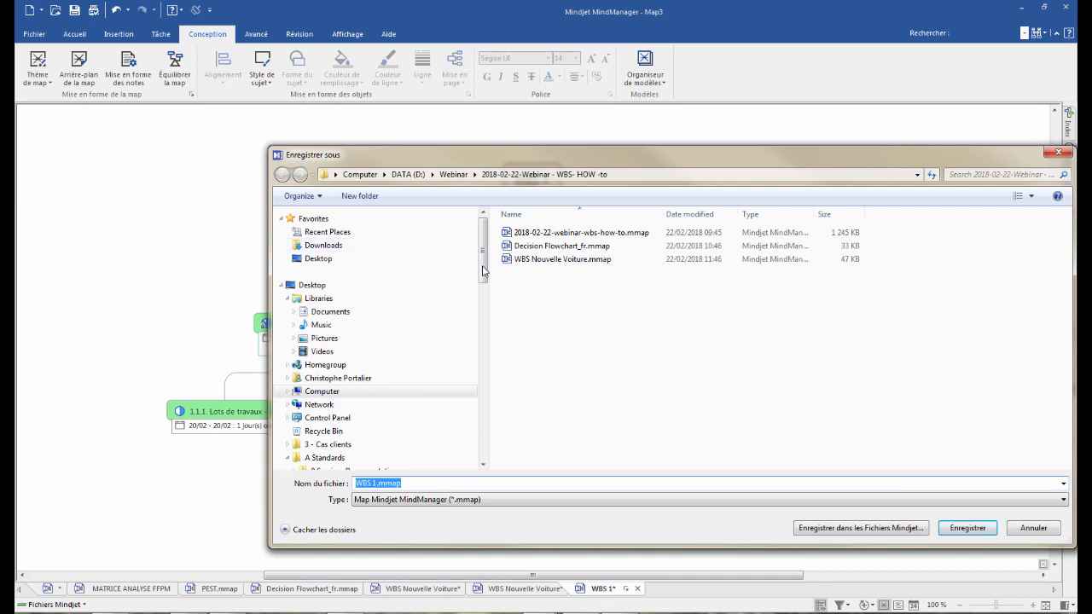
left_click(312, 285)
left_click(957, 528)
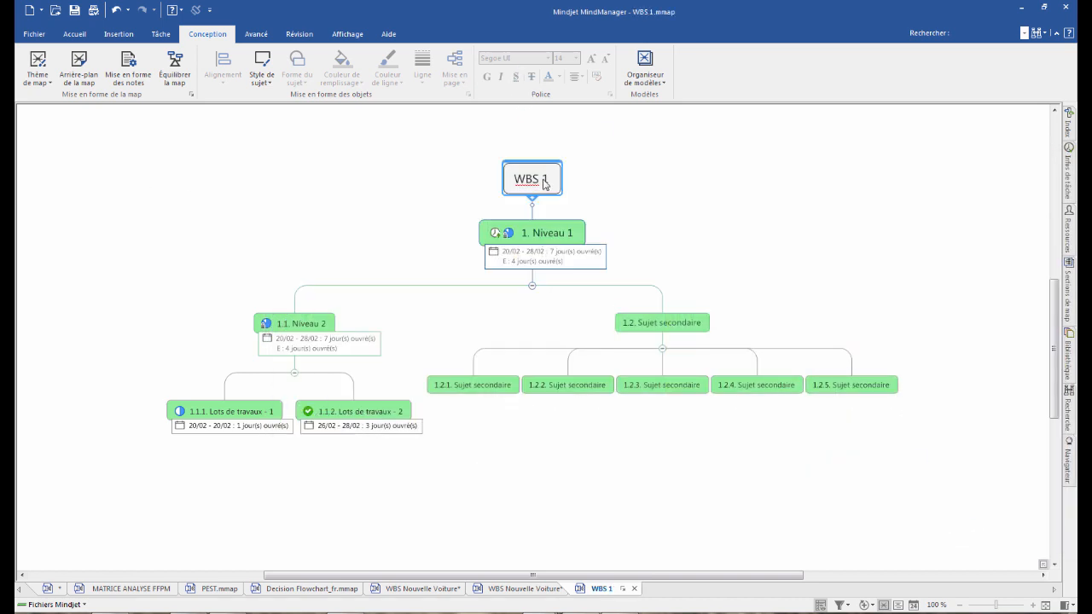
- Rename the central topic to WBS 2 and fill all topics below it with light violet
left_click(550, 179)
key("BackSpace")
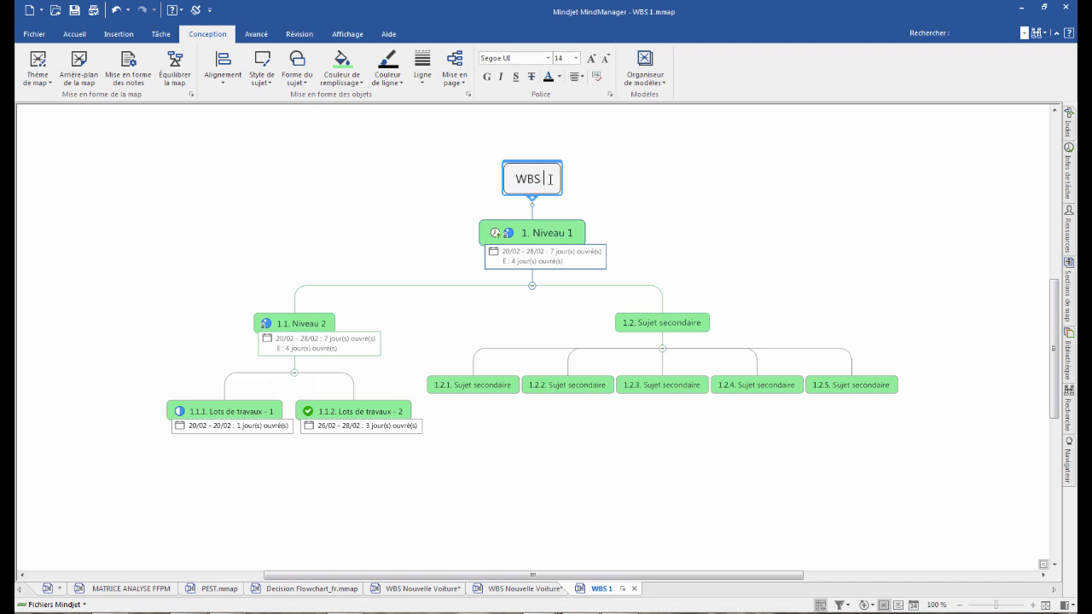
type("2")
left_click_drag(168, 244, 887, 470)
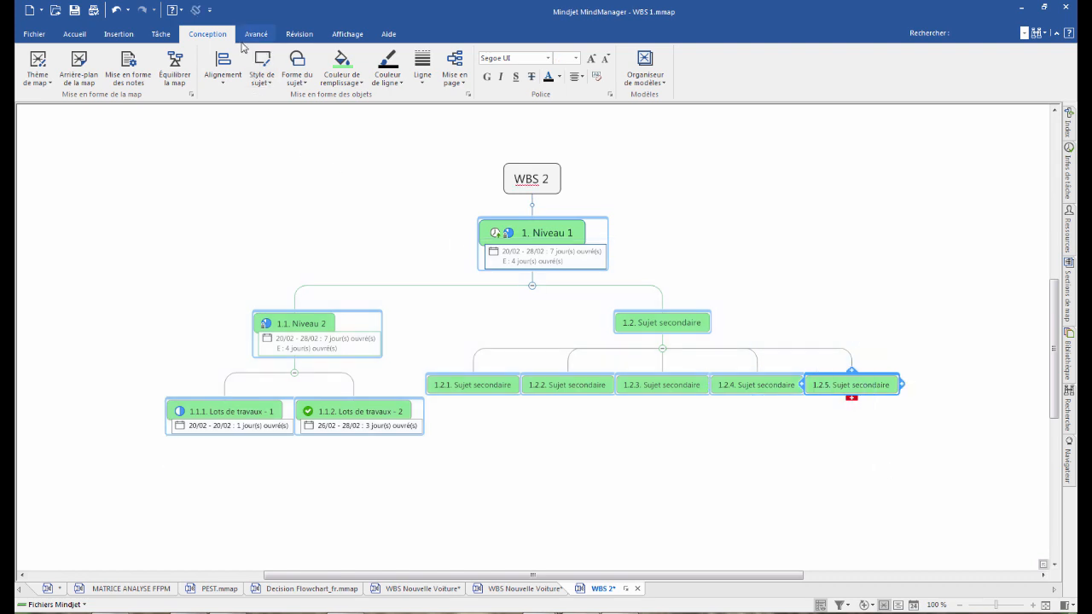
left_click(341, 77)
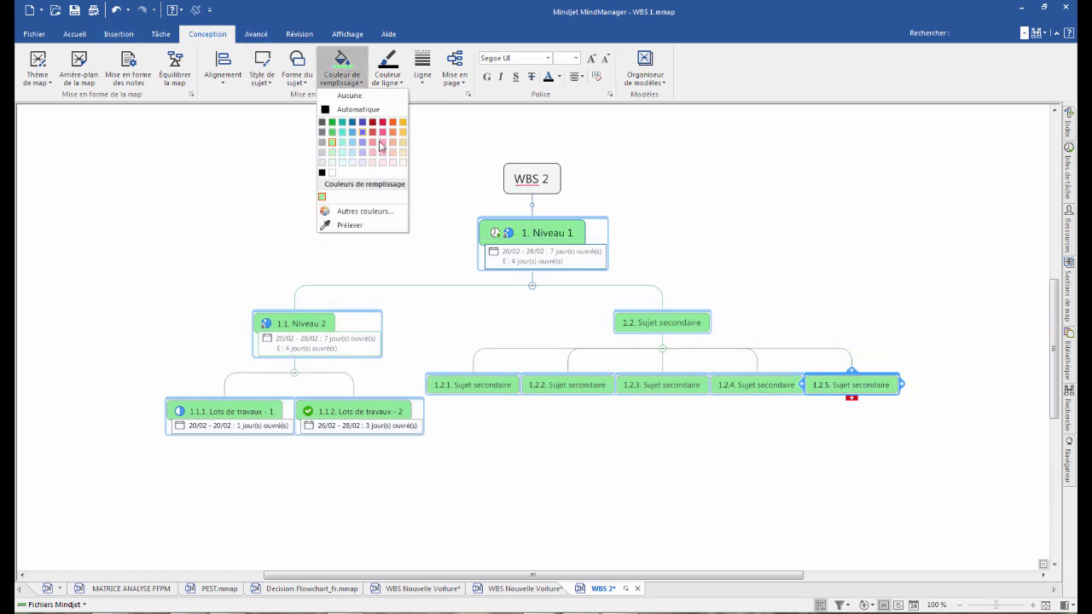
left_click(365, 143)
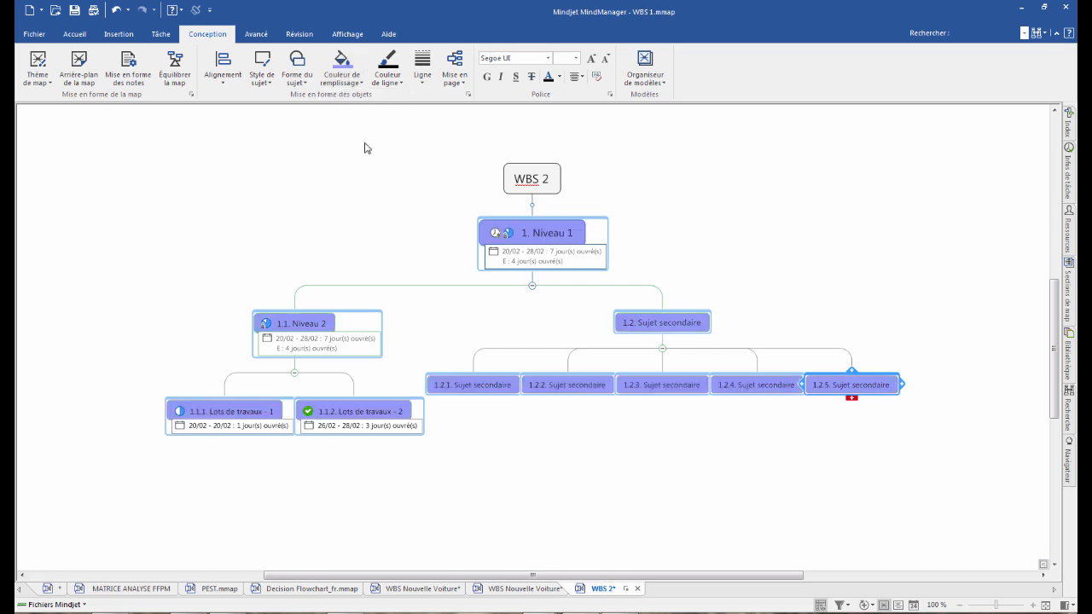
- Save the modified map as a separate file named WBS 2.mmap on the Desktop and clear the topic selection
left_click(38, 36)
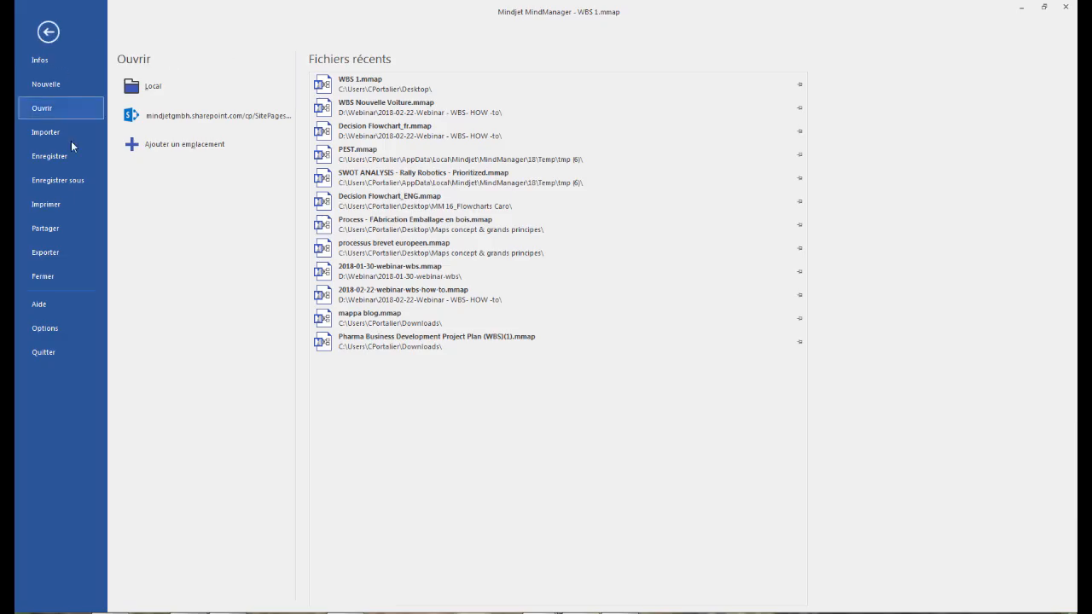
left_click(78, 181)
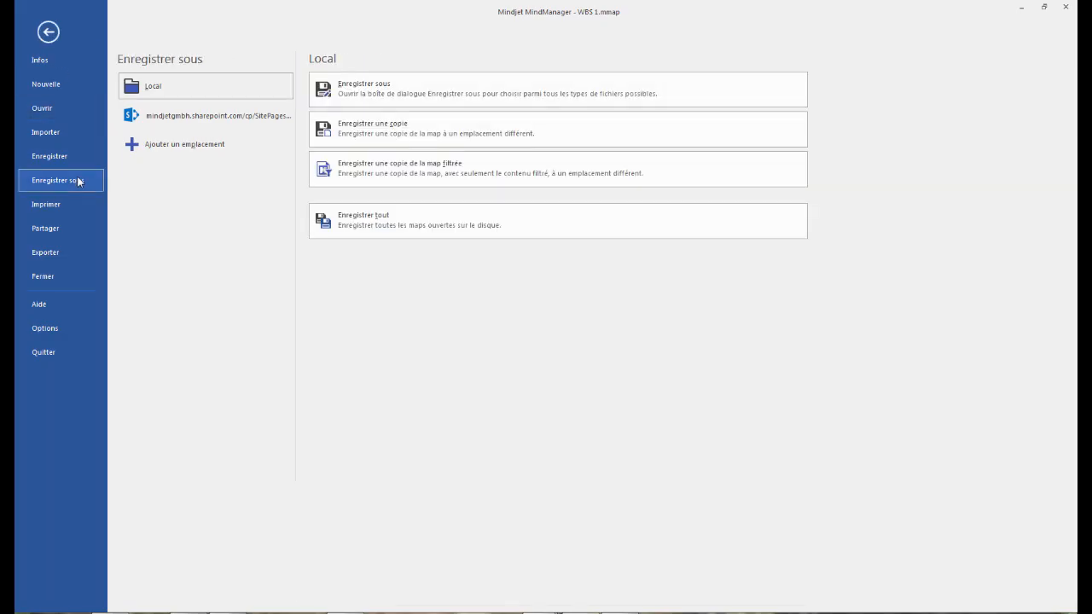
key("Escape")
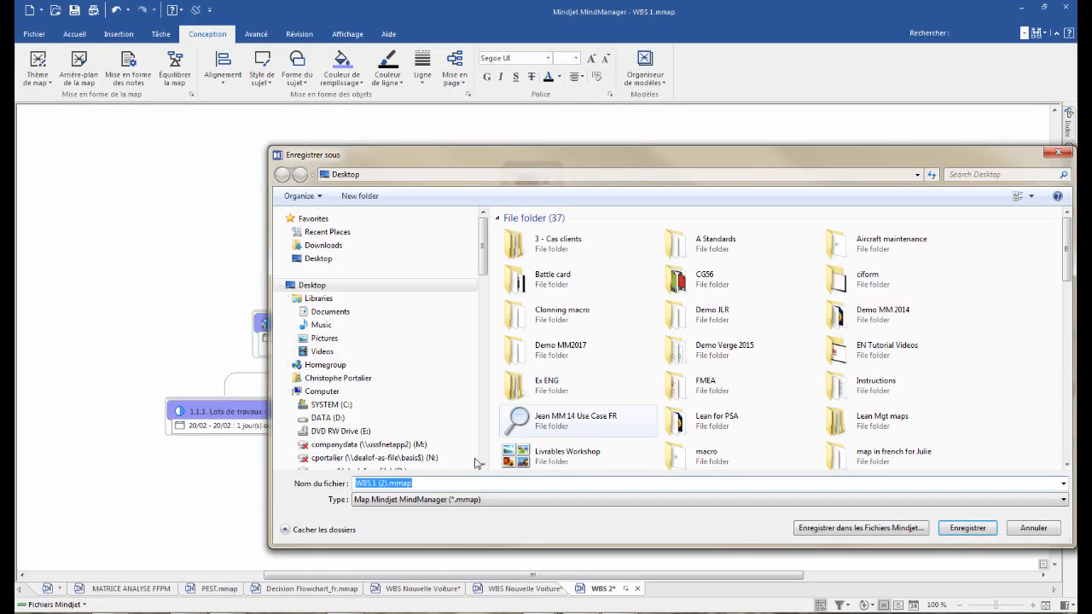
left_click(376, 485)
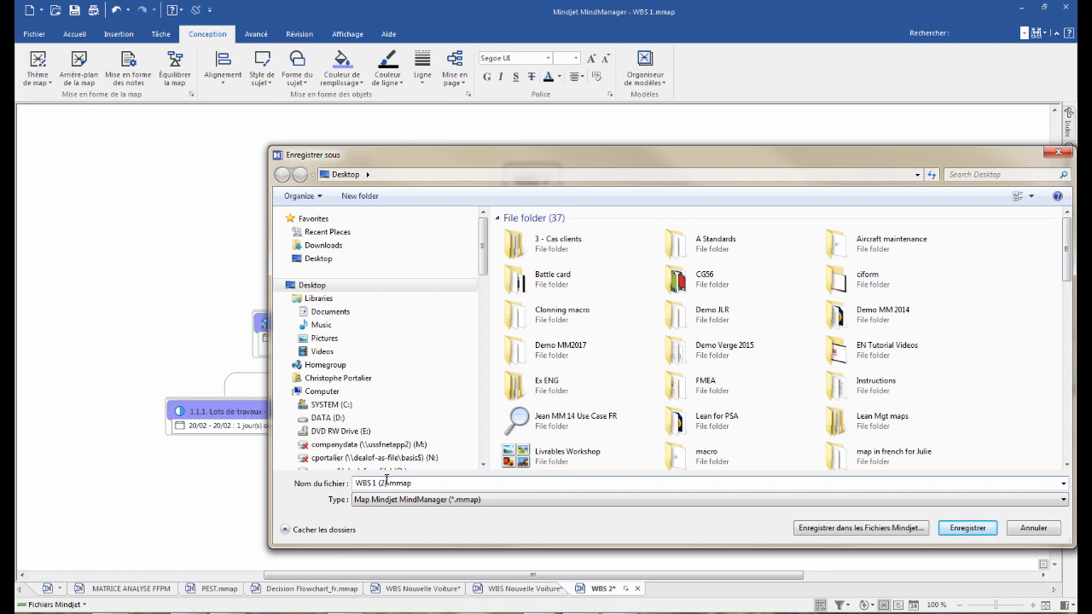
key("BackSpace")
key("BackSpace")
key("Return")
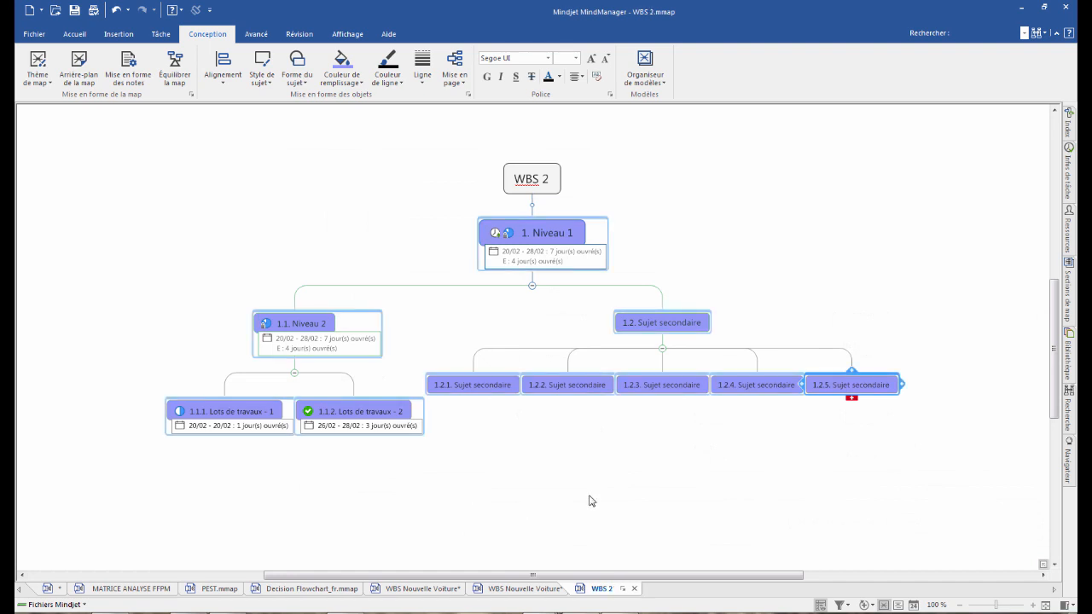
left_click(753, 300)
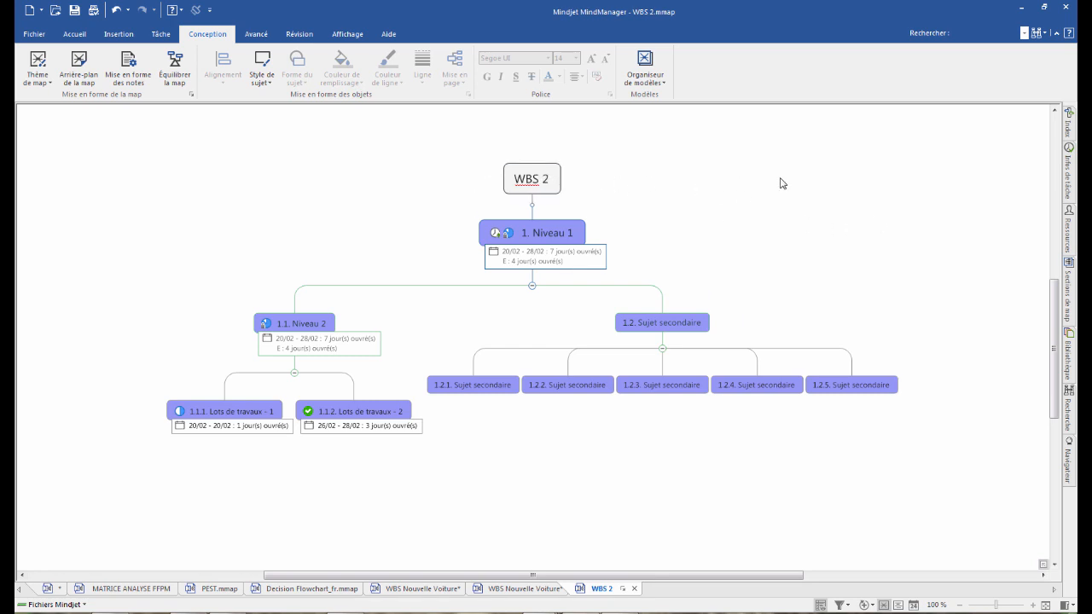
- Create a new map from the blank Map organigramme template and name its central topic Conso
left_click(33, 38)
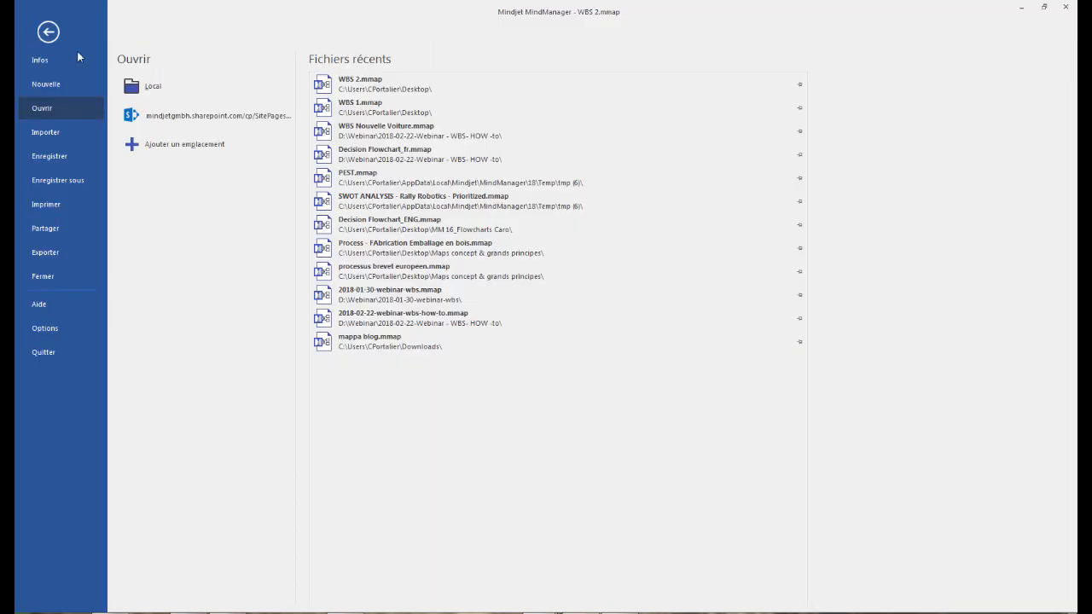
left_click(46, 85)
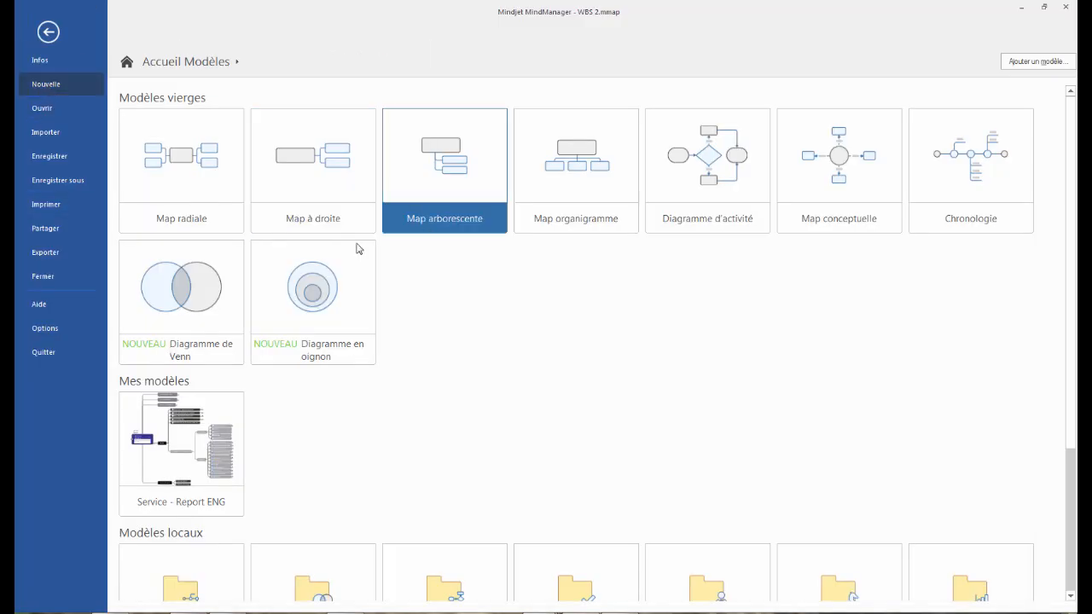
left_click(573, 158)
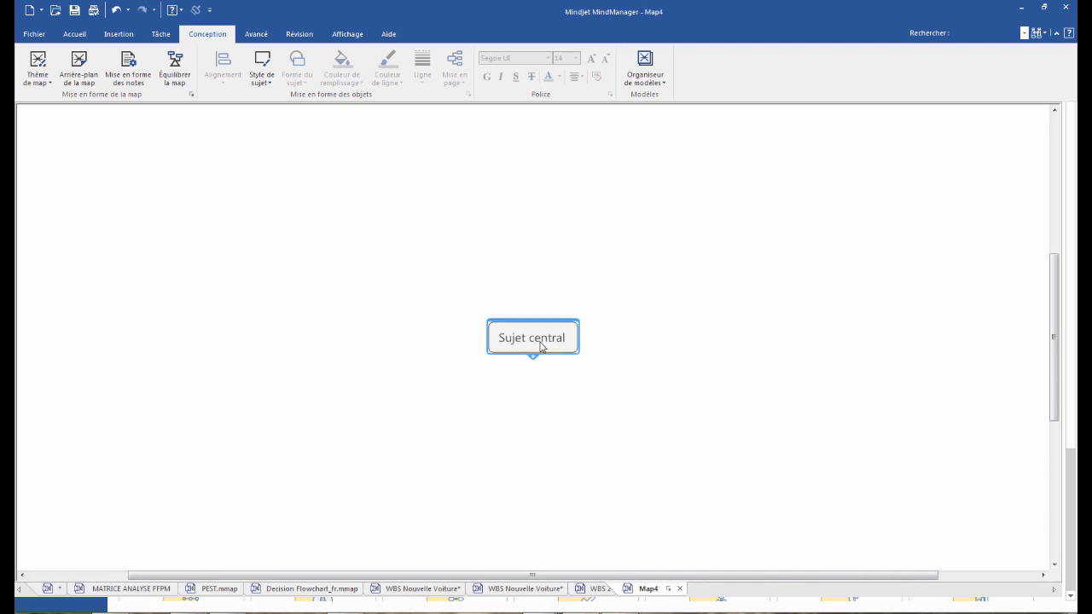
left_click(540, 347)
type("Conso")
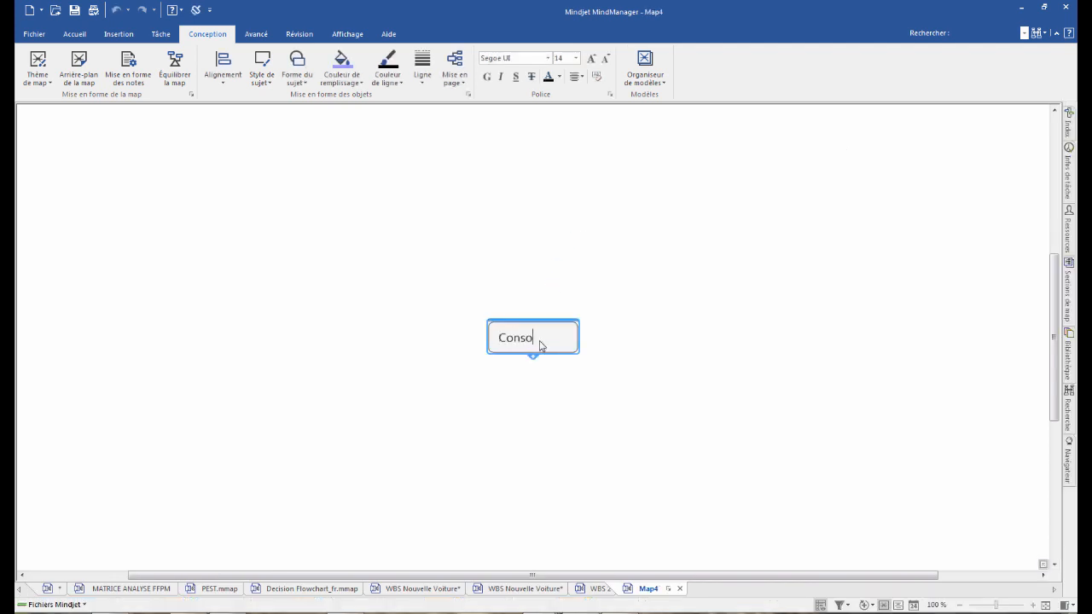
left_click(532, 470)
left_click(533, 351)
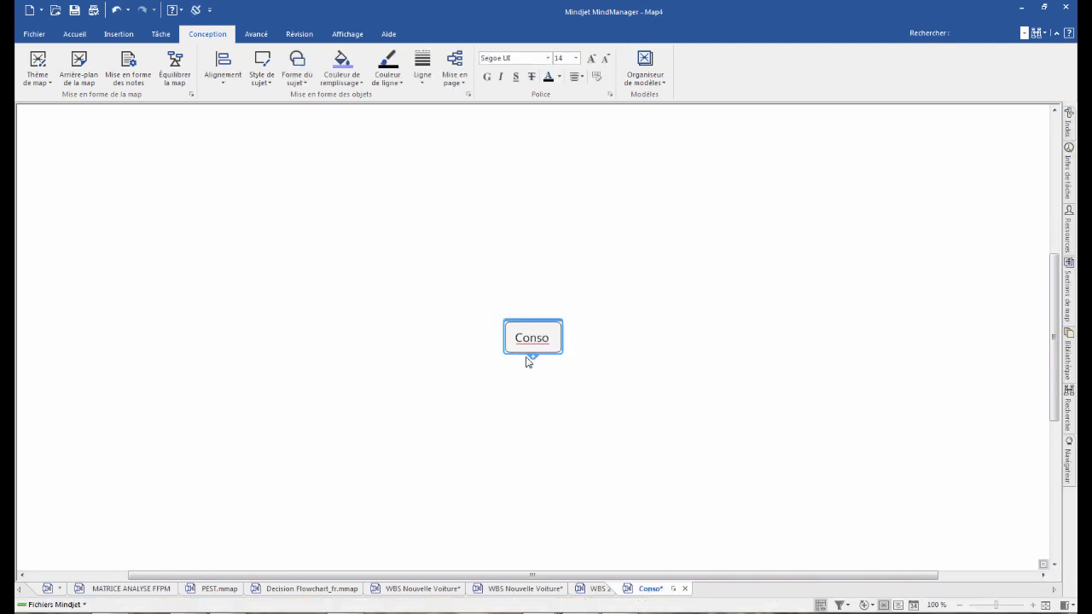
- Insert a map roll-up of WBS 1.mmap from the Desktop under Conso, consolidating the WBS 1 topic and showing the topic only
left_click(257, 38)
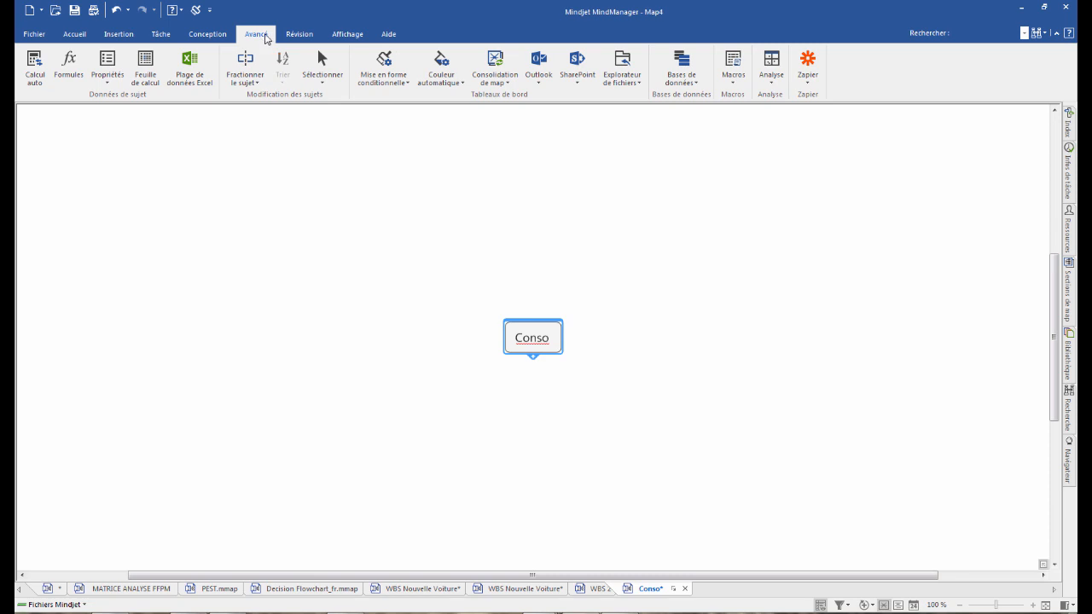
left_click(497, 79)
left_click(525, 97)
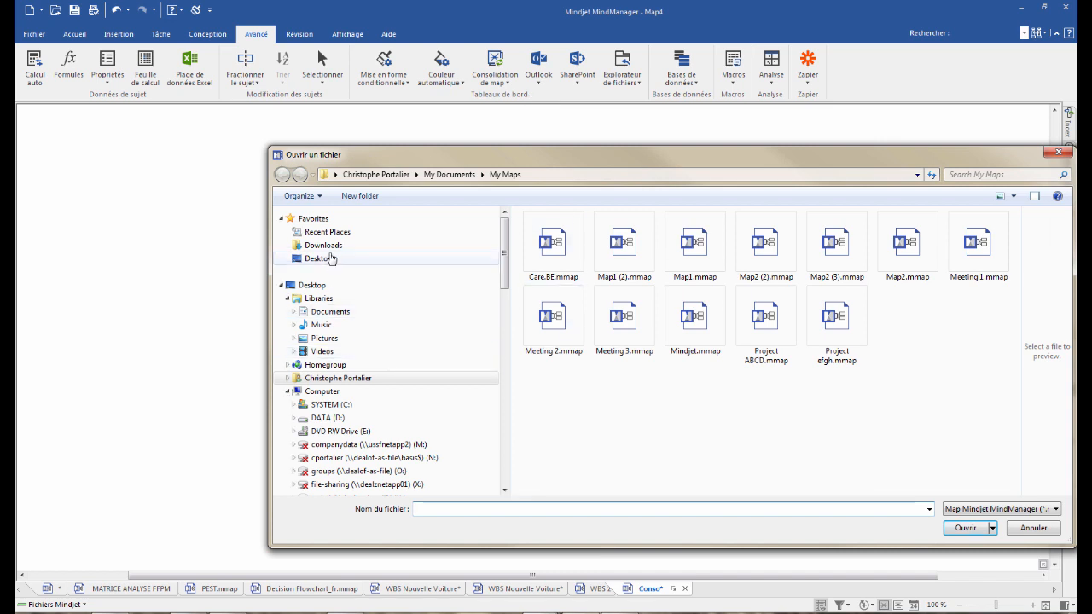
left_click(314, 285)
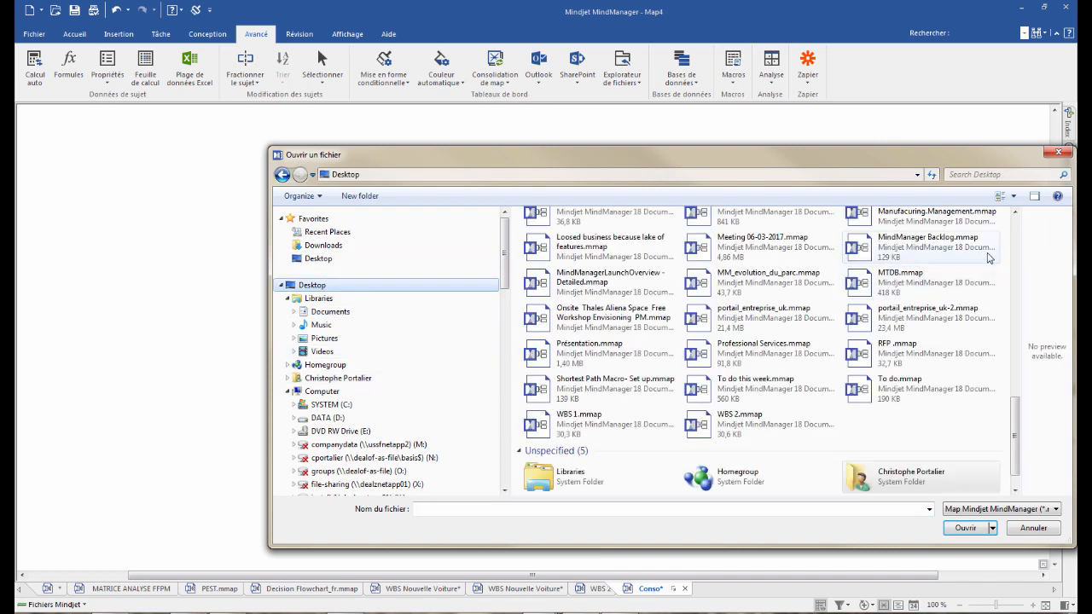
double_click(566, 425)
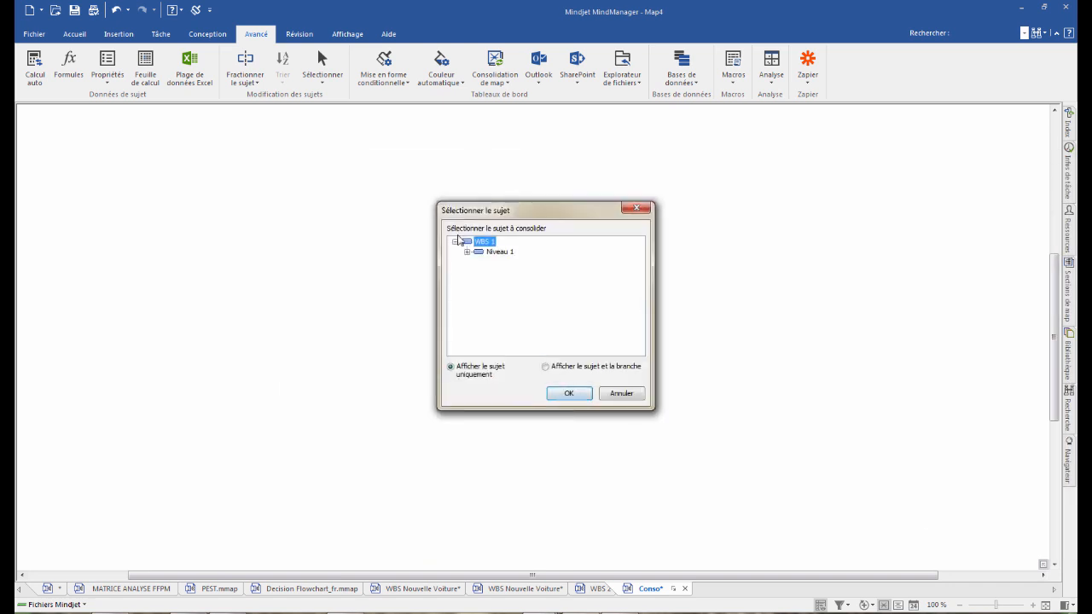
left_click(466, 252)
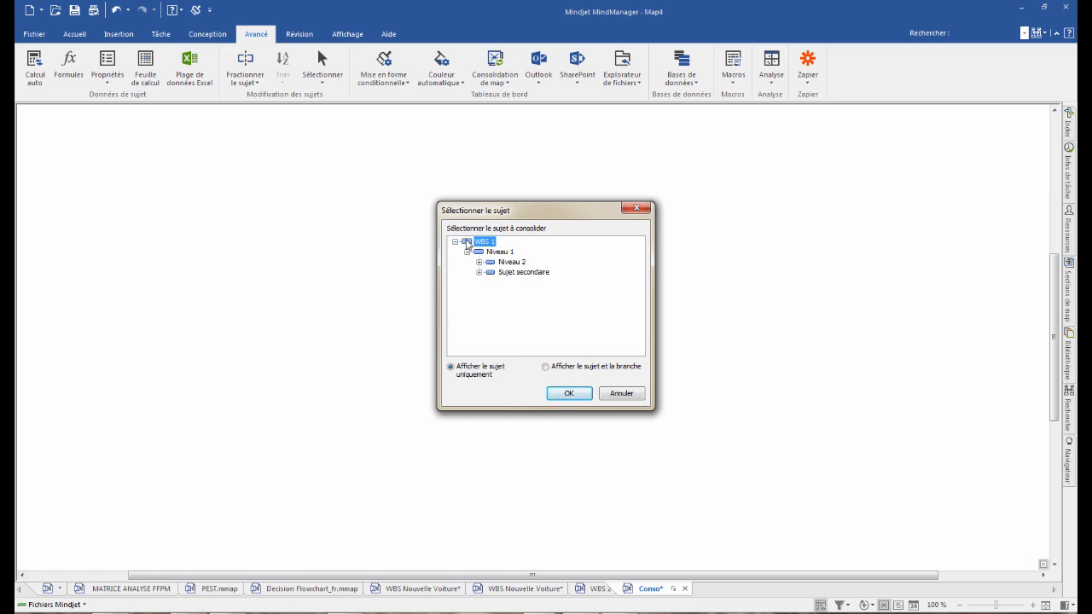
left_click(573, 394)
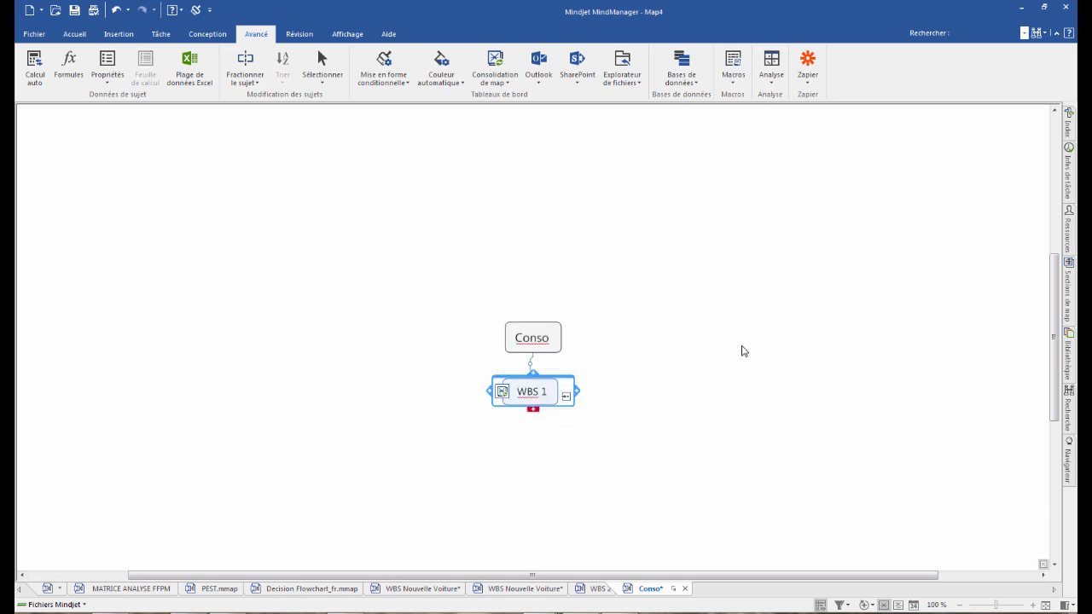
- Add a second map roll-up under Conso from WBS 2.mmap on the Desktop, consolidating its central topic
left_click(533, 336)
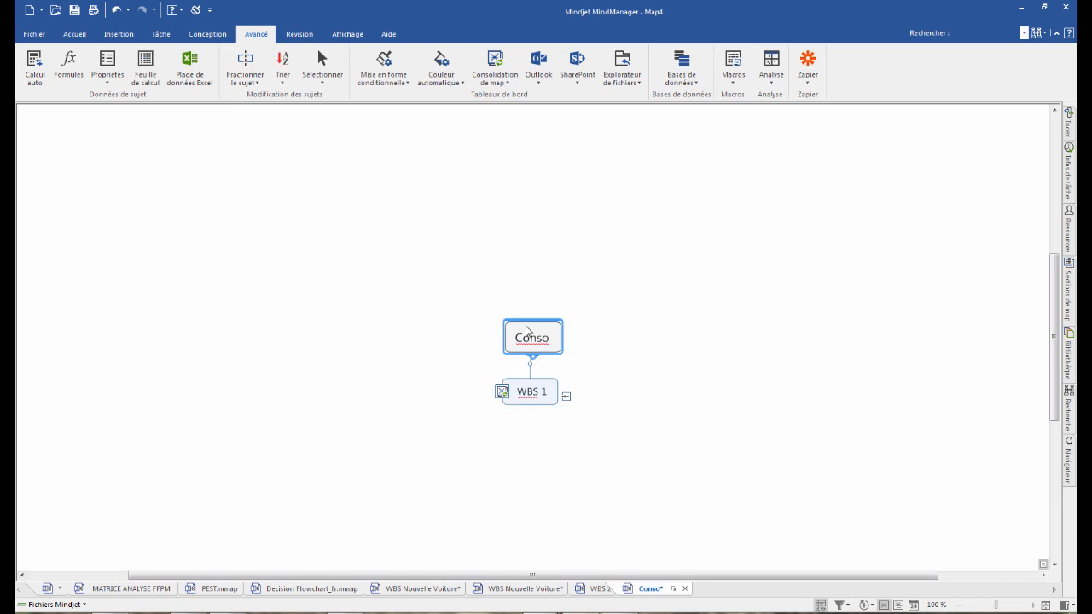
left_click(492, 79)
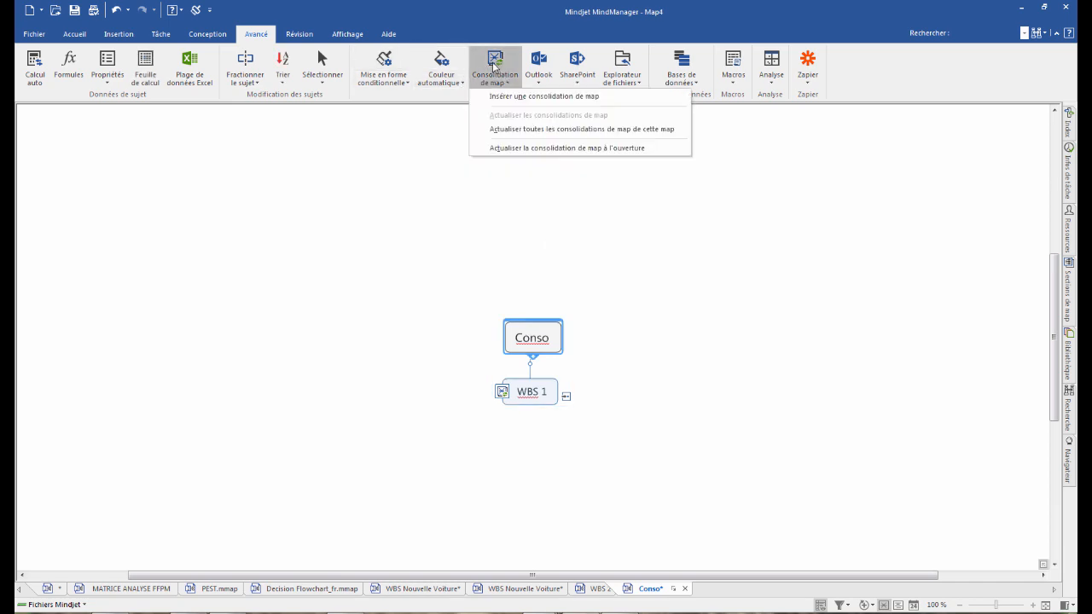
left_click(529, 101)
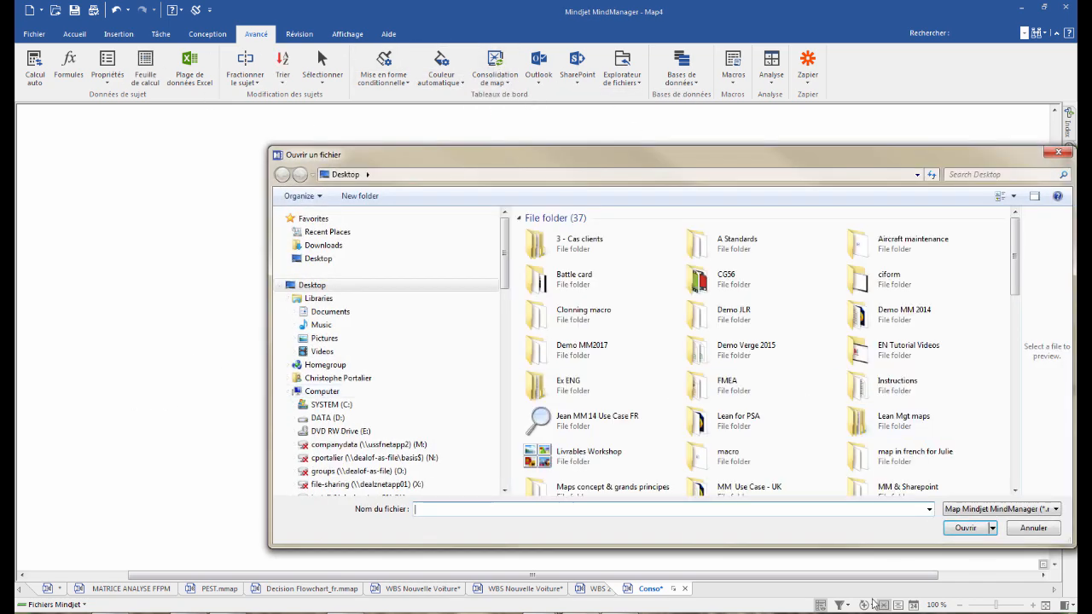
scroll(990, 318, "down", 15)
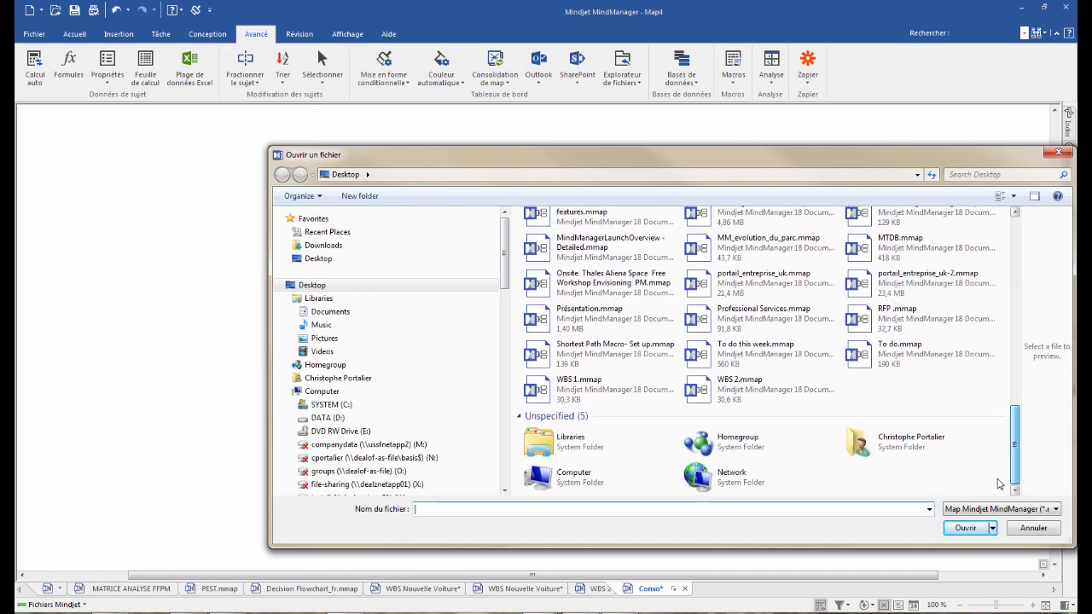
double_click(721, 394)
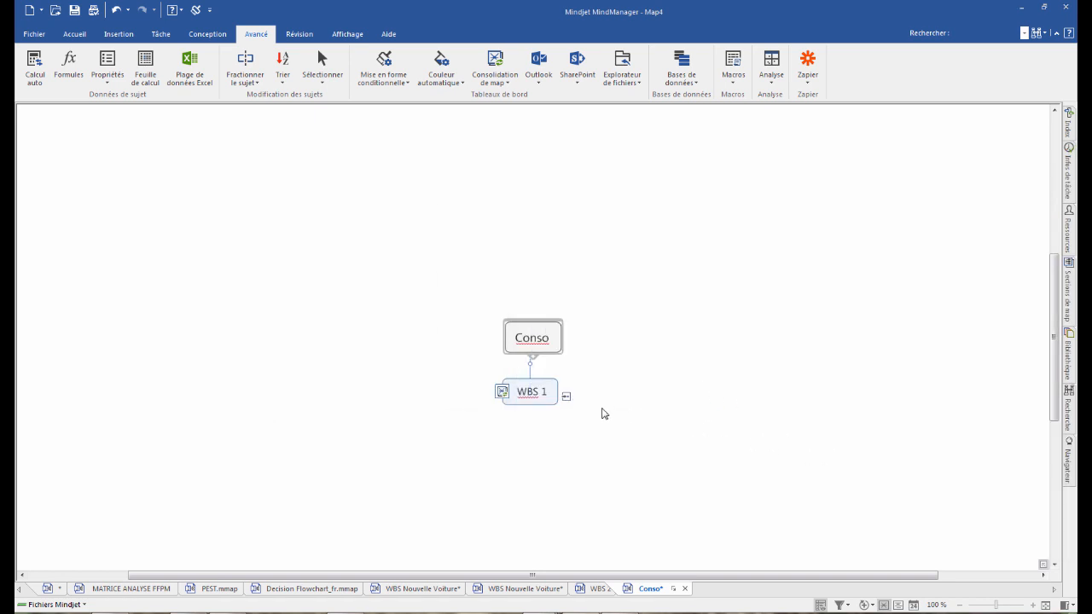
left_click(570, 395)
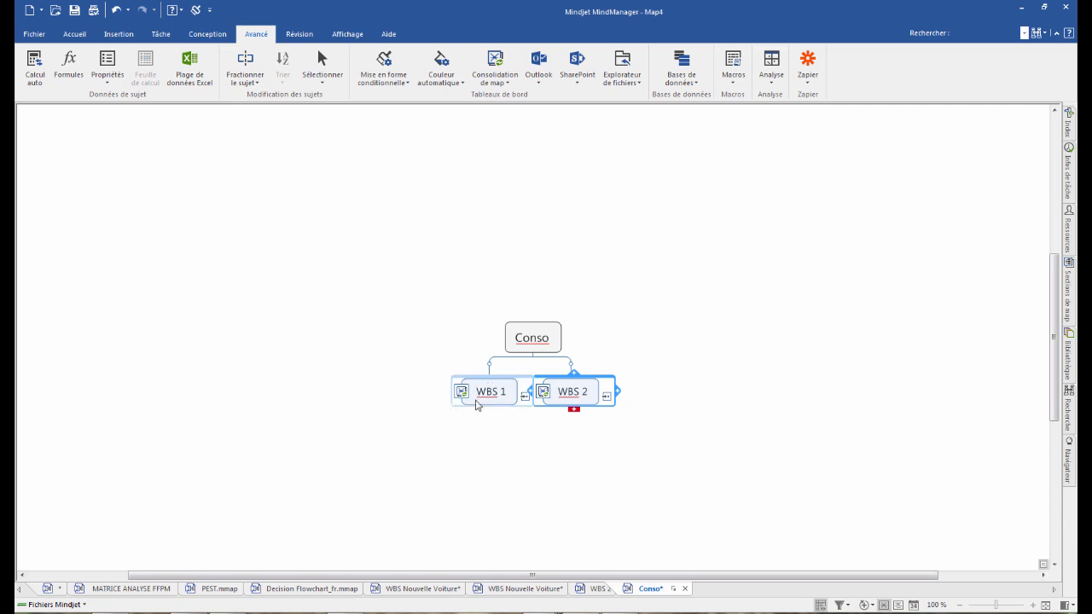
- Set both the WBS 1 and WBS 2 roll-ups under Conso to show the topic and its branch
scroll(697, 420, "up", 2)
scroll(707, 406, "down", 2)
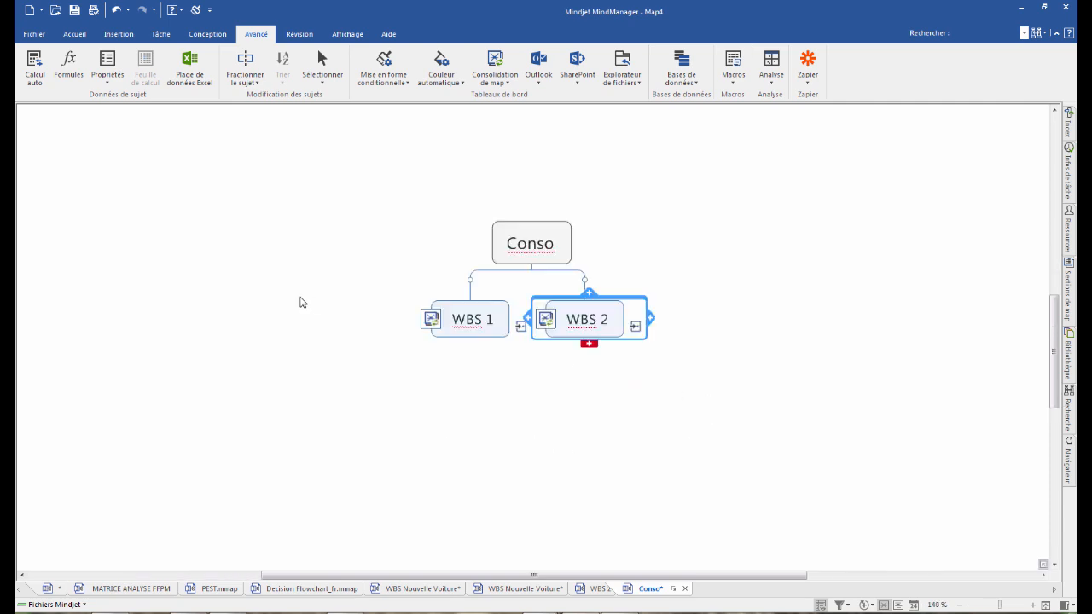
left_click(431, 321)
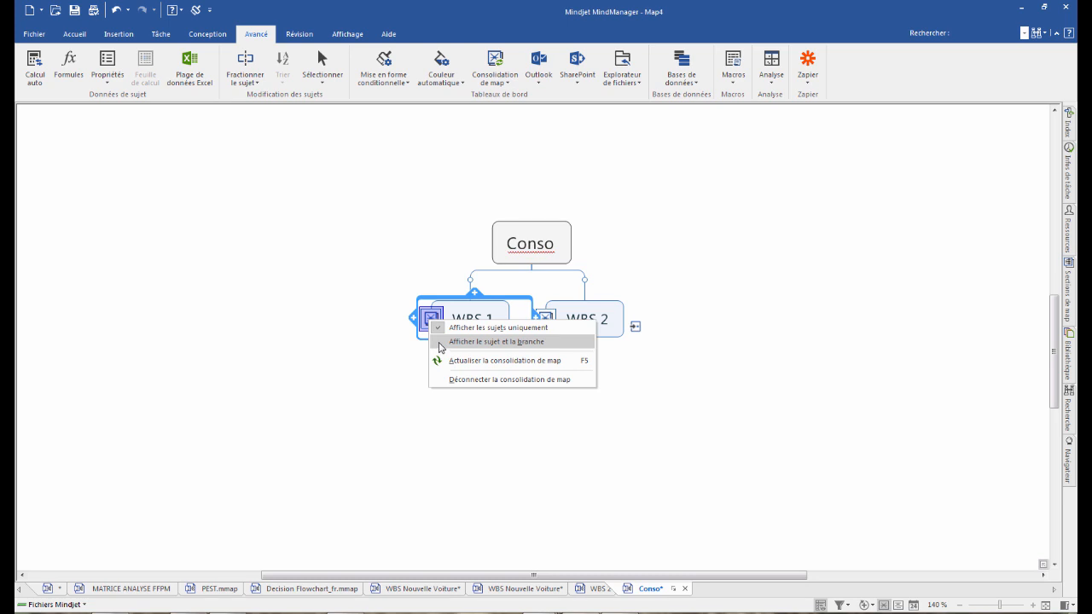
left_click(478, 342)
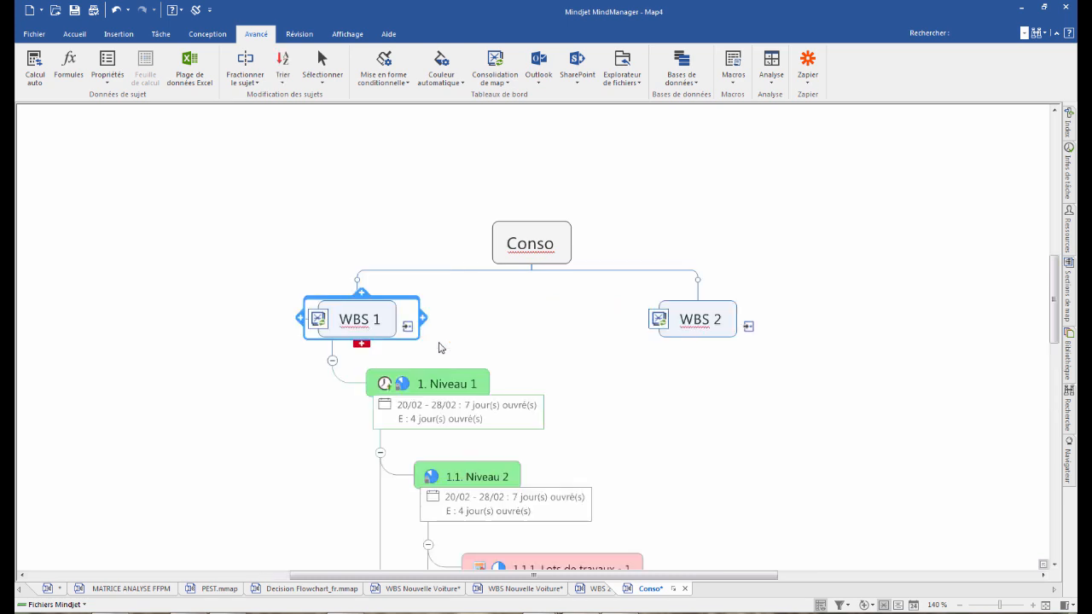
left_click(660, 320)
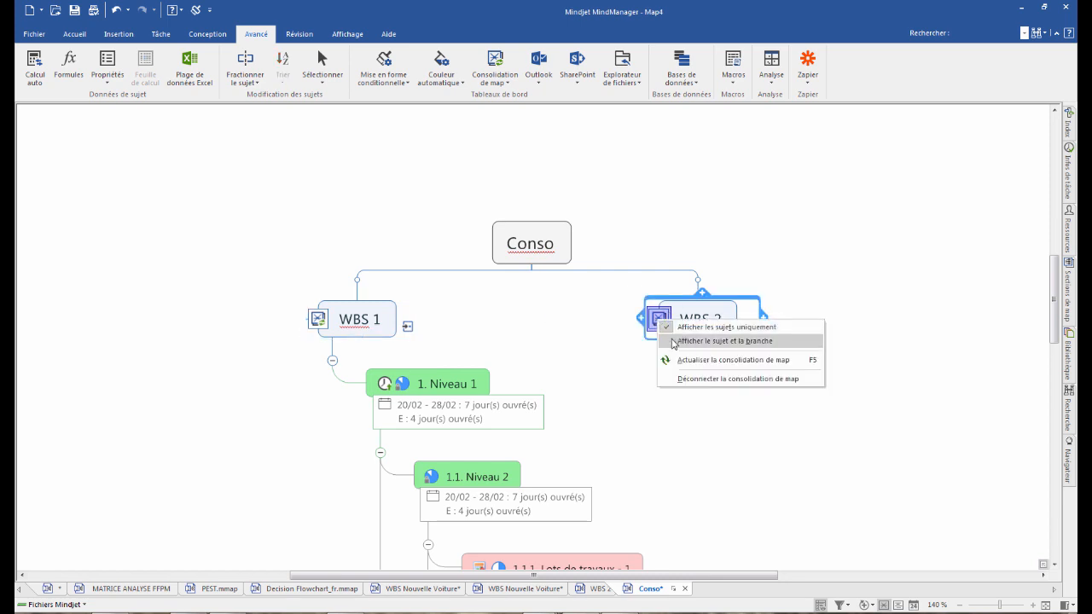
left_click(668, 342)
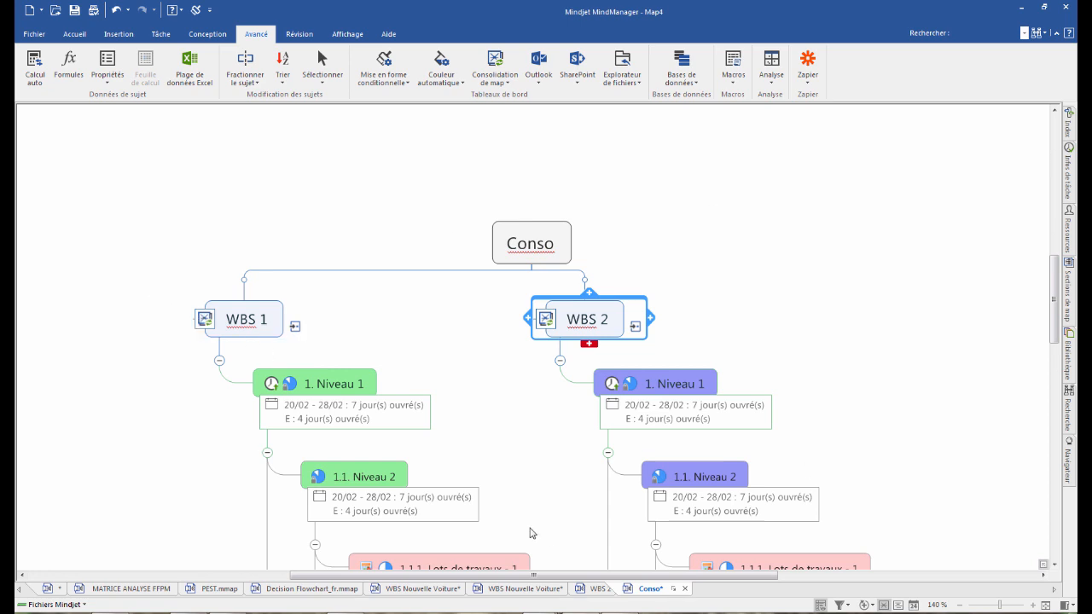
- Turn off highlighting of overdue, at-risk and completed tasks in the Conso map's calendar and display options
scroll(649, 499, "down", 3)
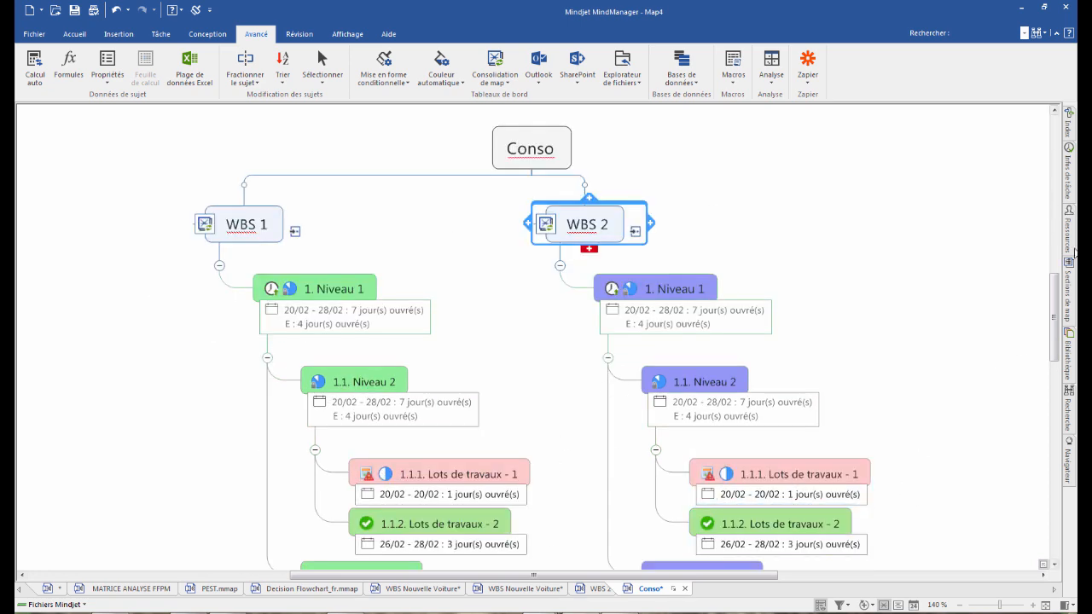
left_click(1069, 175)
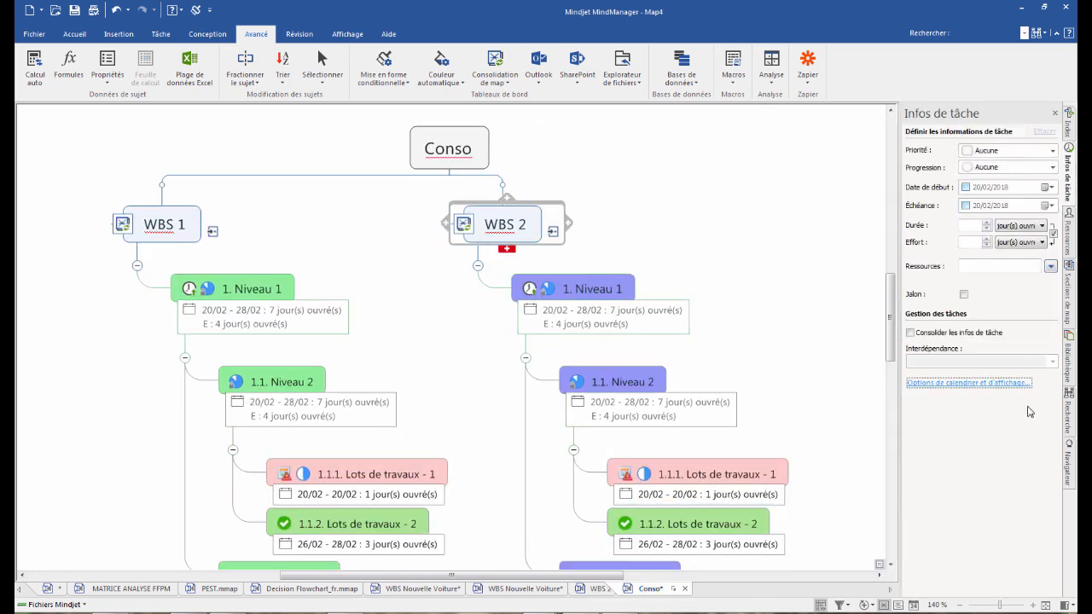
left_click(986, 383)
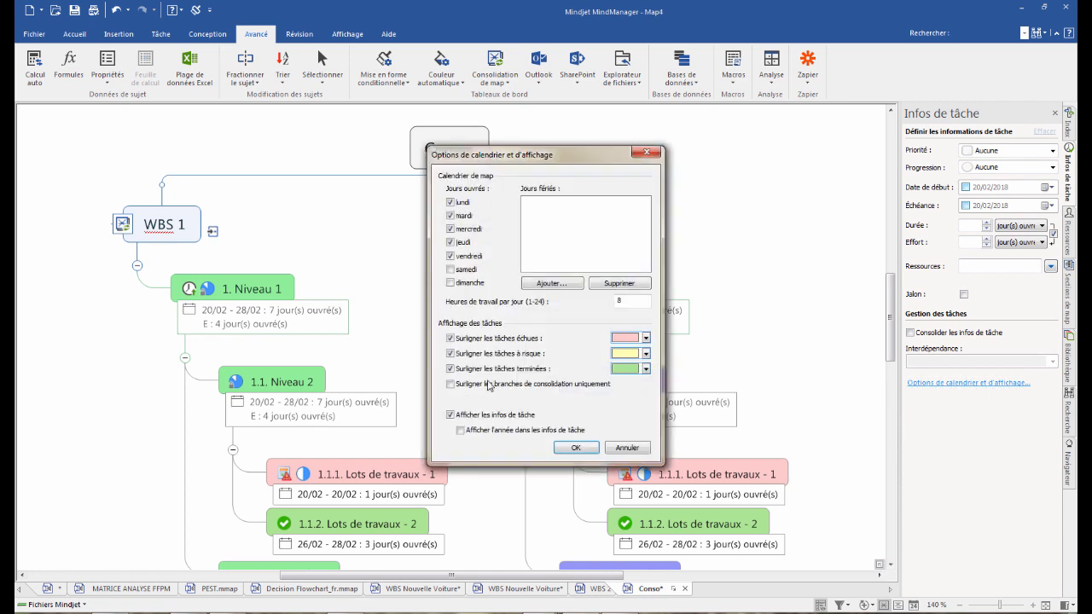
left_click(451, 338)
left_click(451, 353)
left_click(451, 368)
left_click(576, 448)
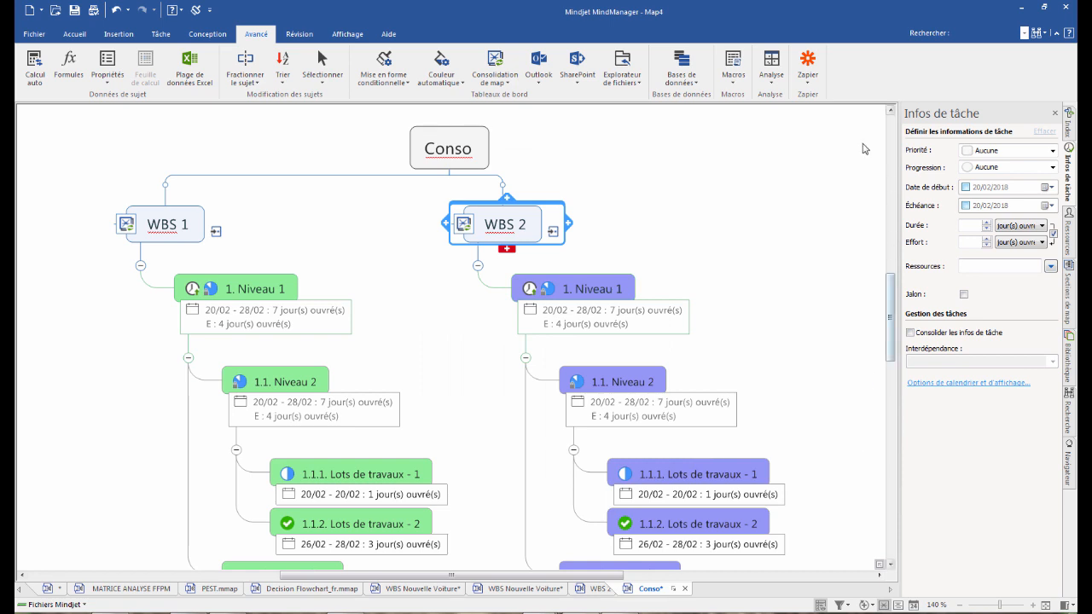
left_click(1057, 113)
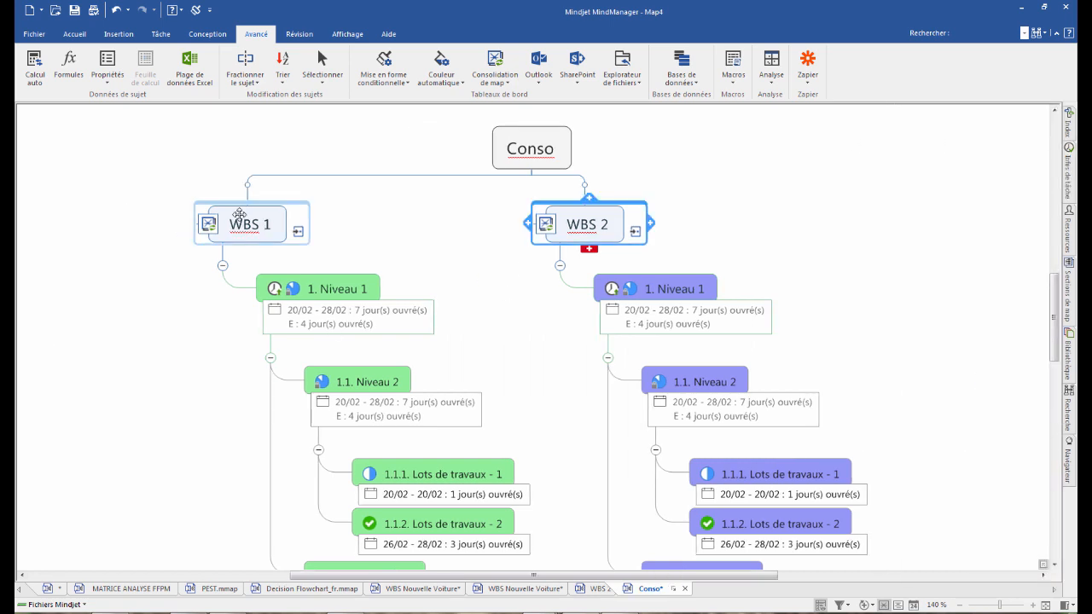
- Set the organigramme depth of the Conso central topic to 4 levels
left_click(532, 139)
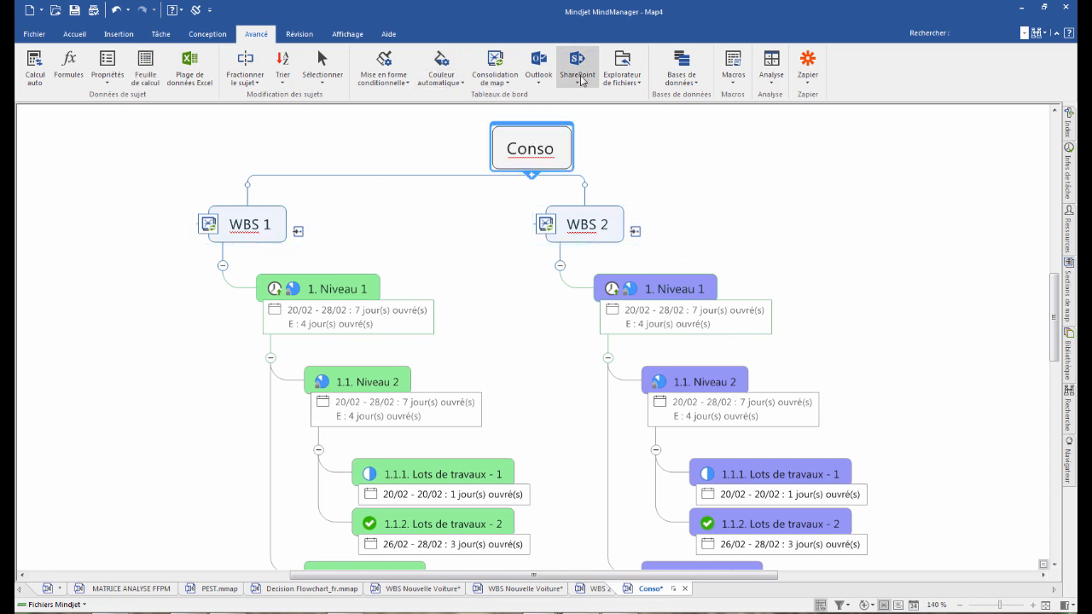
left_click(207, 34)
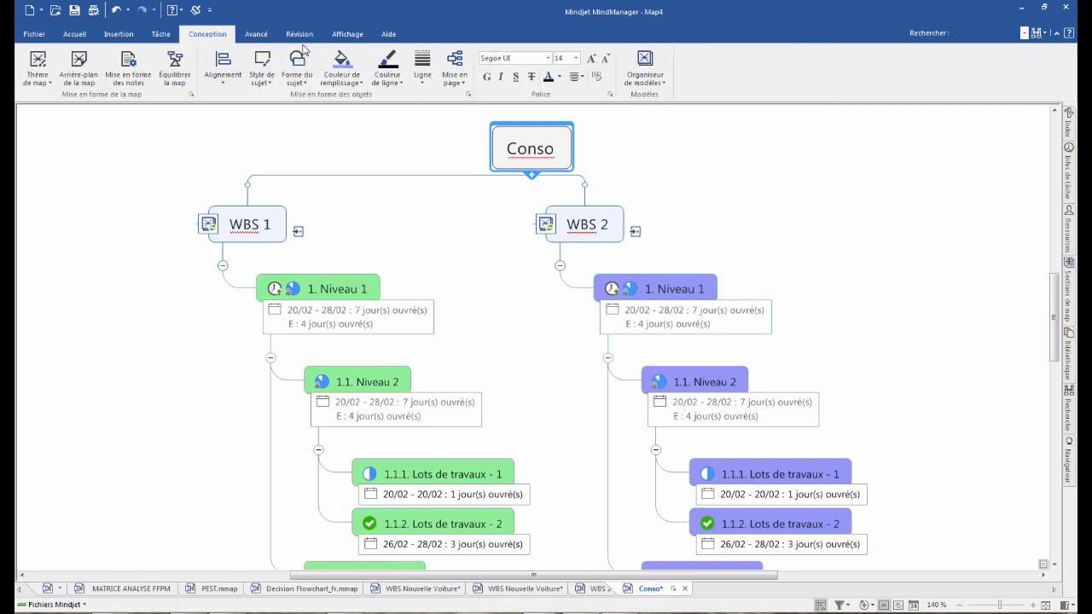
left_click(455, 76)
mouse_move(512, 203)
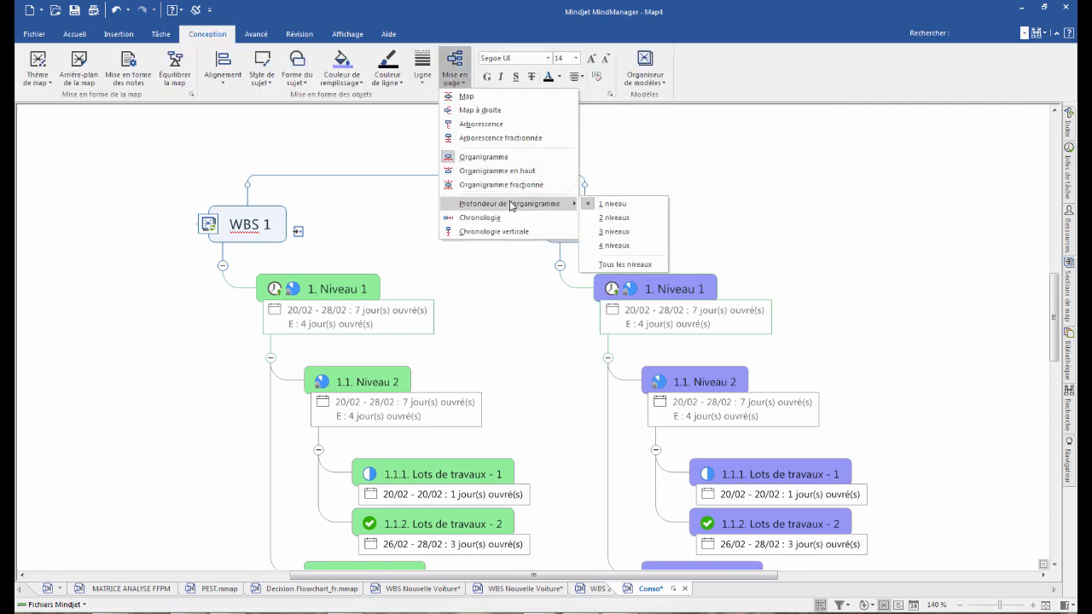
left_click(574, 245)
scroll(387, 340, "down", 6)
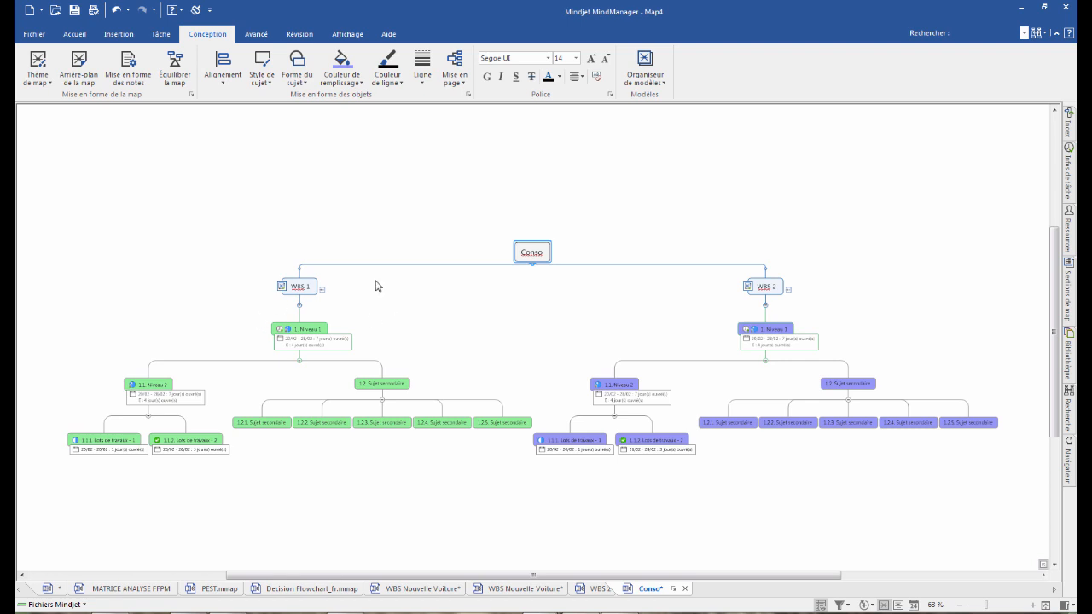
- In the WBS 2 map, give subtopics 1.2.1 to 1.2.5 a start date and due date of 20/02/2018
left_click(598, 589)
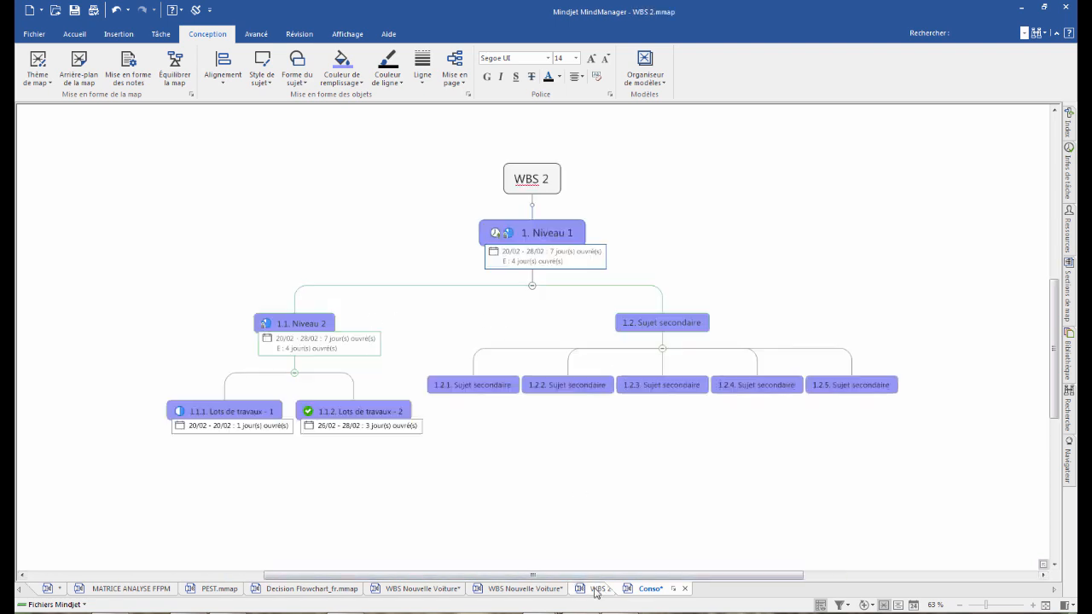
left_click(523, 261)
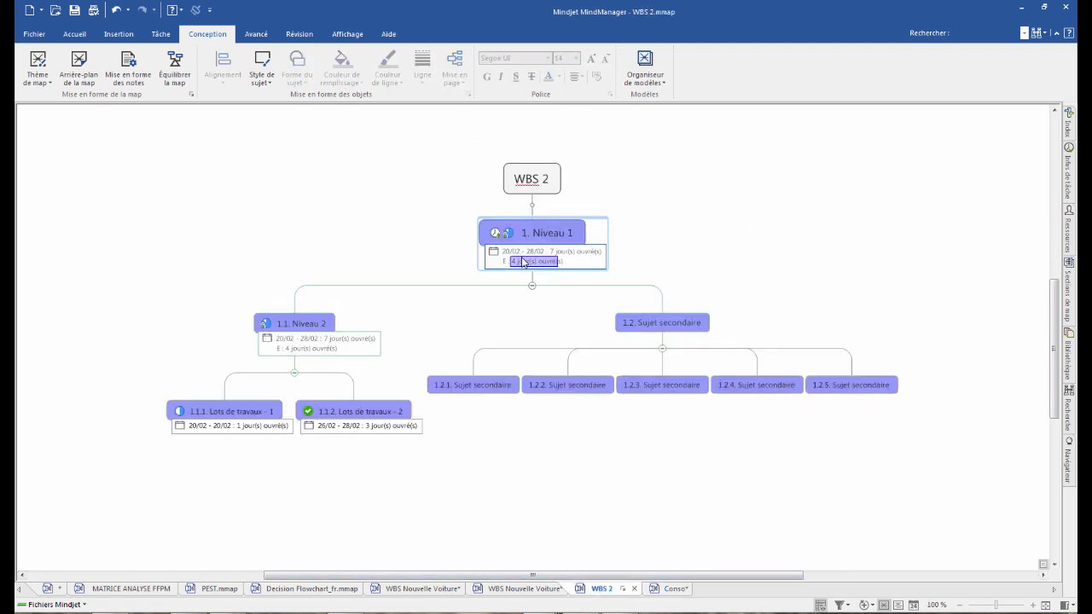
left_click(785, 267)
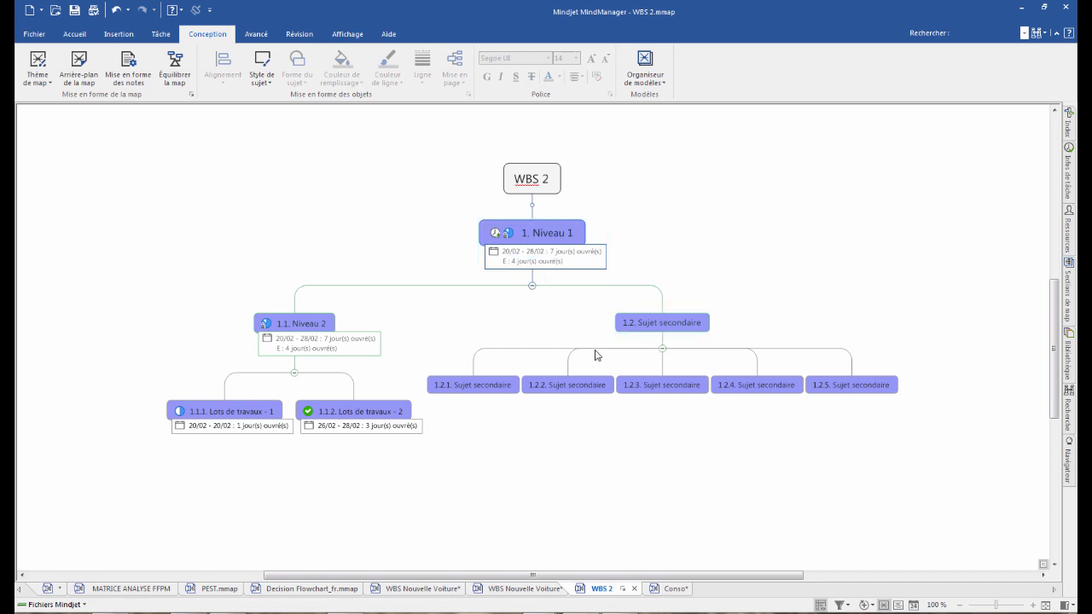
left_click_drag(480, 366, 914, 414)
left_click(1066, 175)
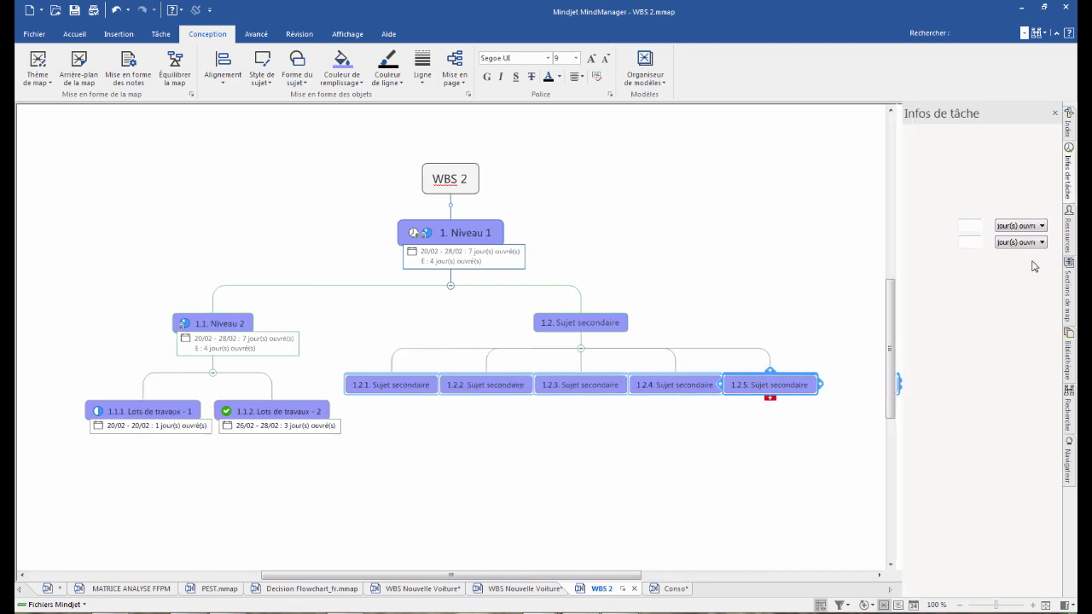
left_click(965, 186)
left_click(966, 205)
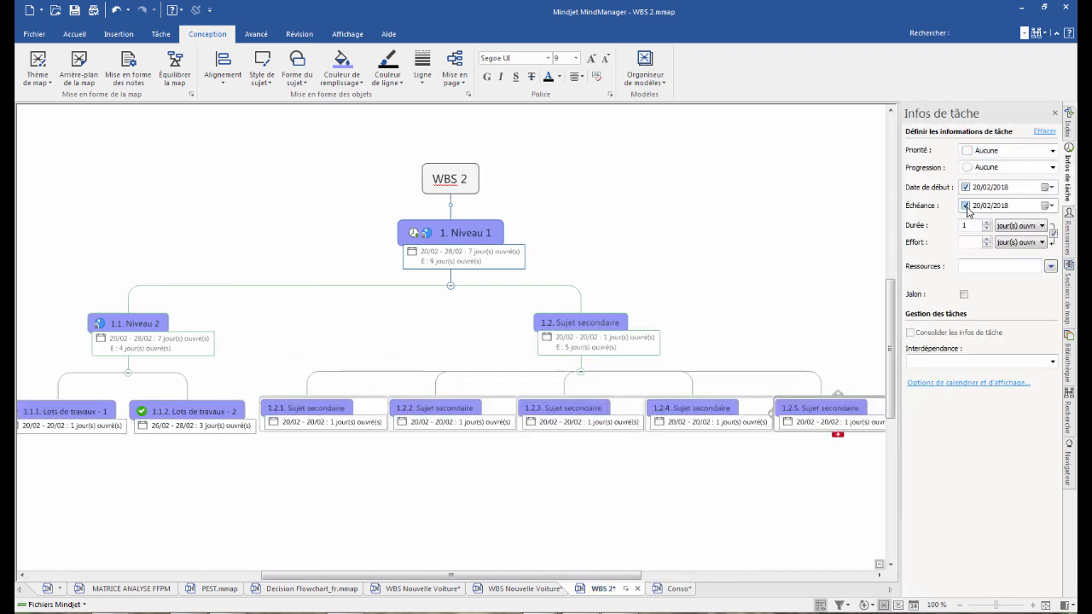
- Chain subtopics 1.2.1 to 1.2.5 with a Fin à début dependency and clear the selection
left_click(1050, 266)
left_click(1022, 422)
left_click(1053, 362)
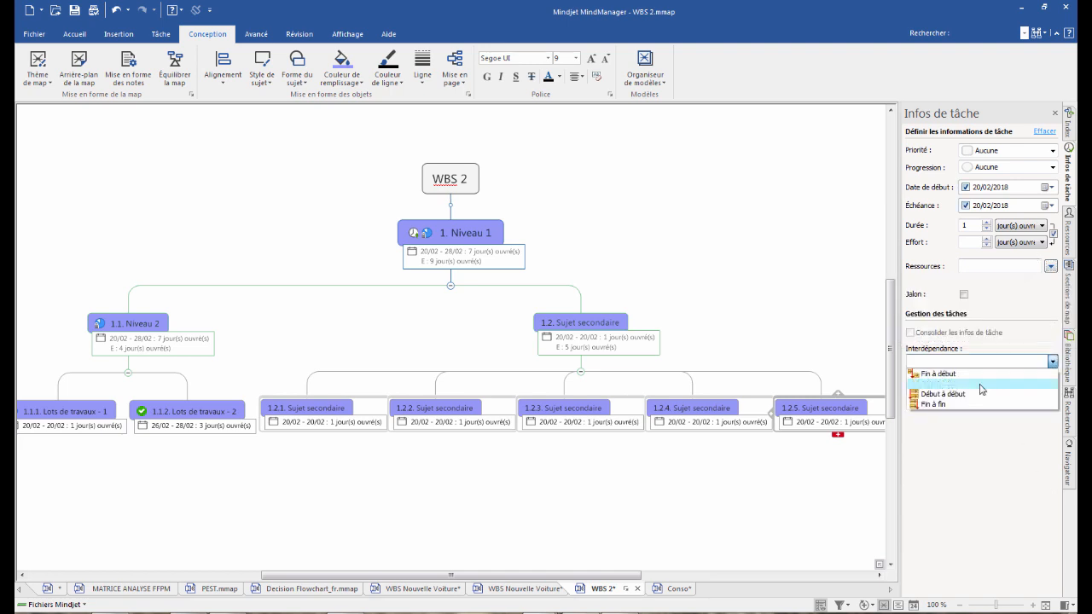
left_click(939, 372)
left_click(570, 489)
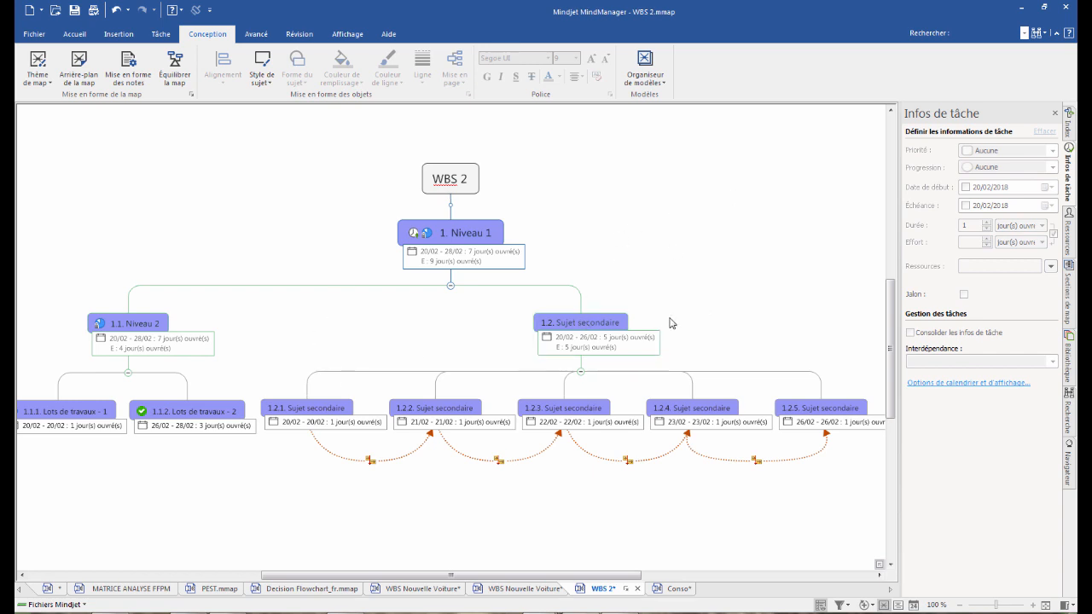
left_click(584, 328)
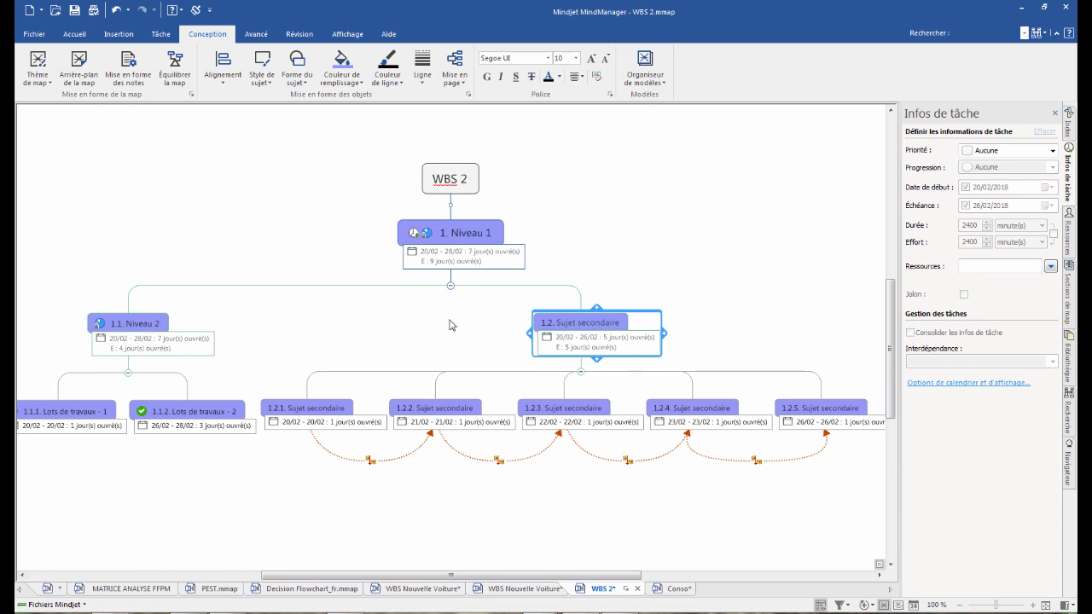
left_click(586, 322)
left_click(696, 341)
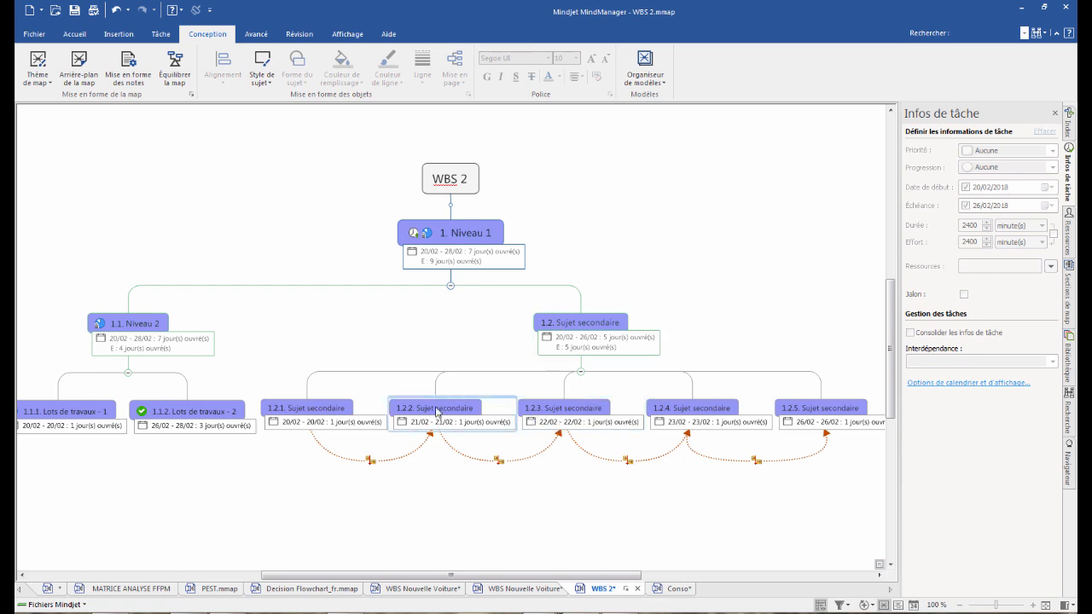
- Set the progress of subtopics 1.2.1 and 1.2.2 to 0 %
left_click(342, 418)
left_click(449, 416, "ctrl")
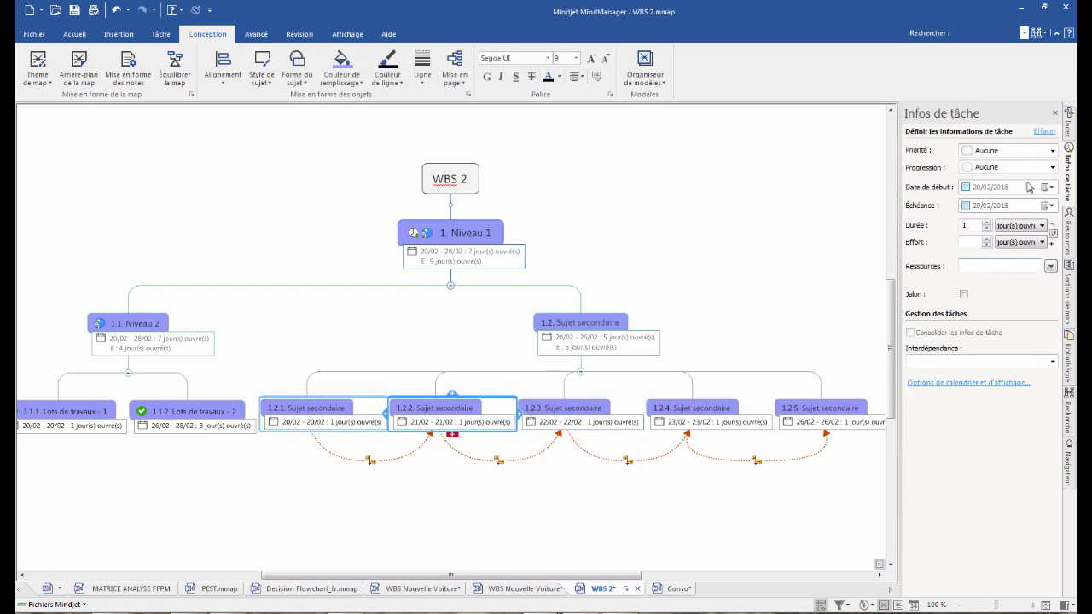
left_click(1053, 168)
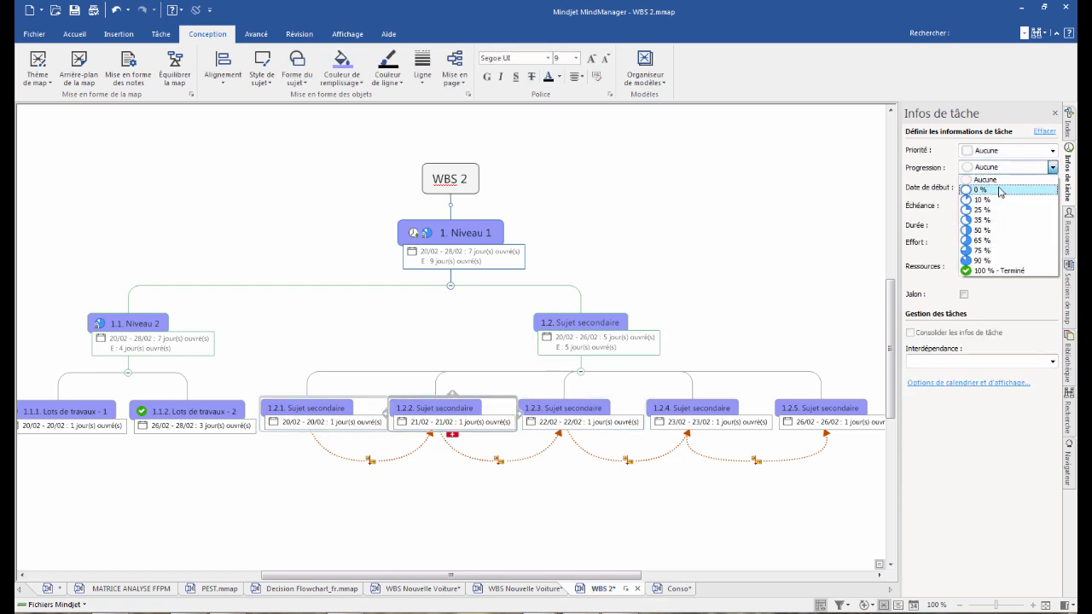
left_click(982, 189)
left_click(525, 568)
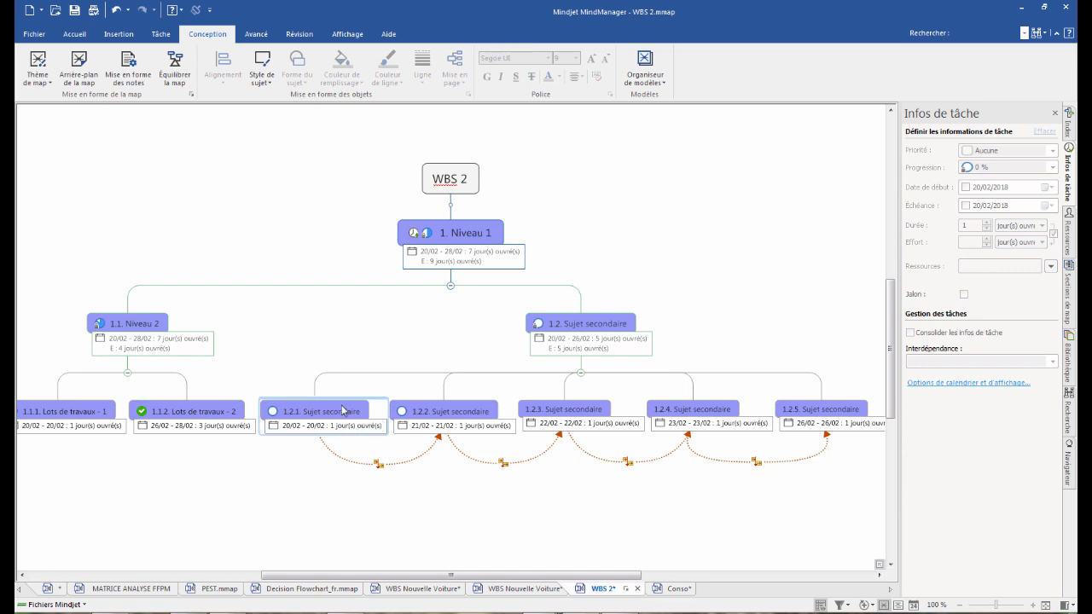
- Add a half-dial gauge image to subtopic 1.2.1 and a round gauge image to subtopic 1.2.3 from the image library
left_click(367, 407)
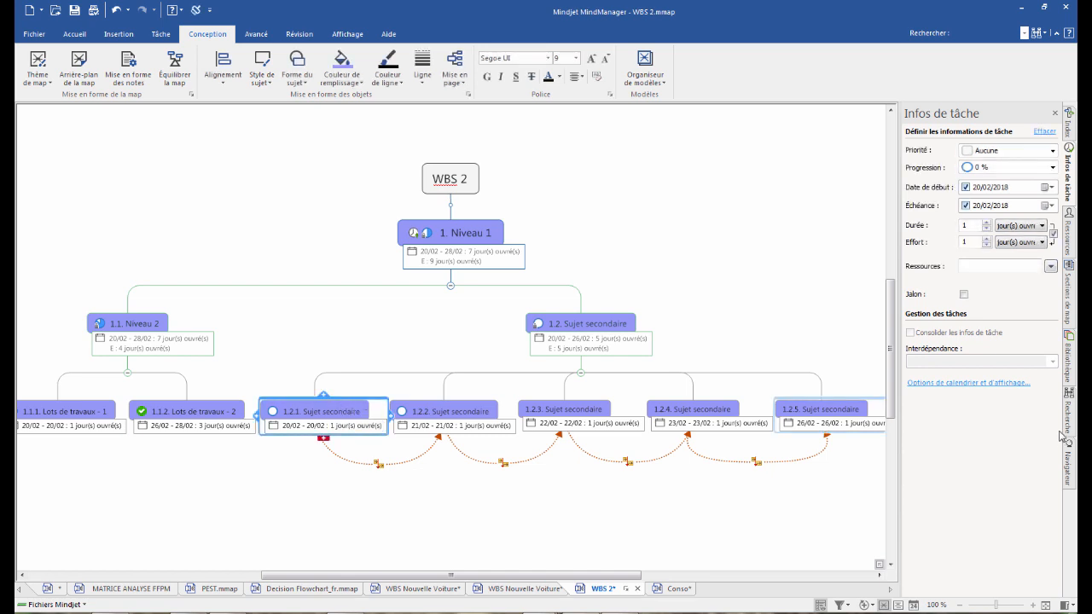
left_click(1071, 367)
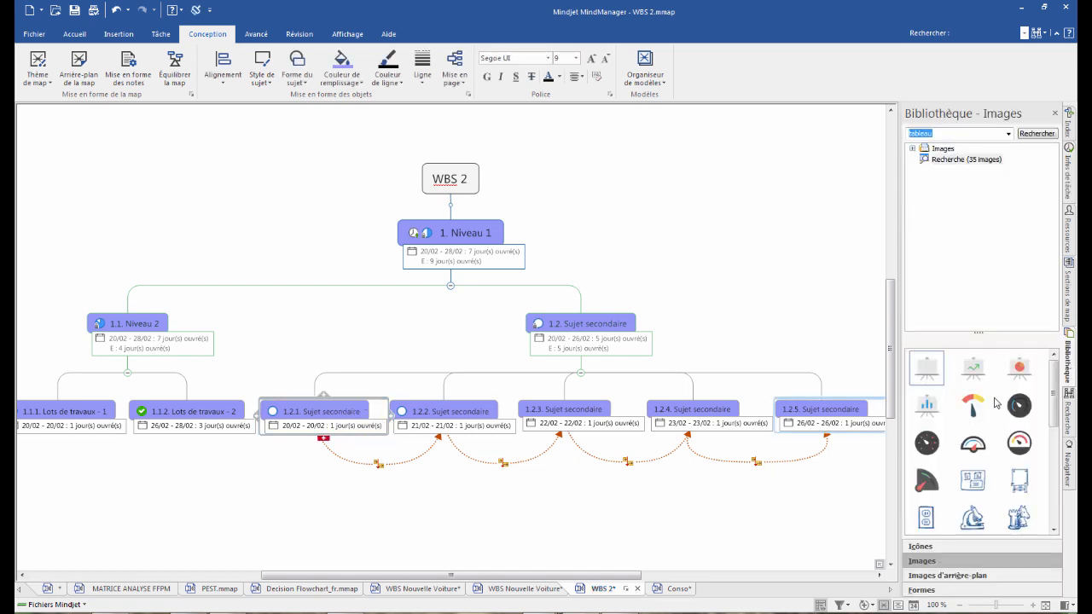
left_click(973, 443)
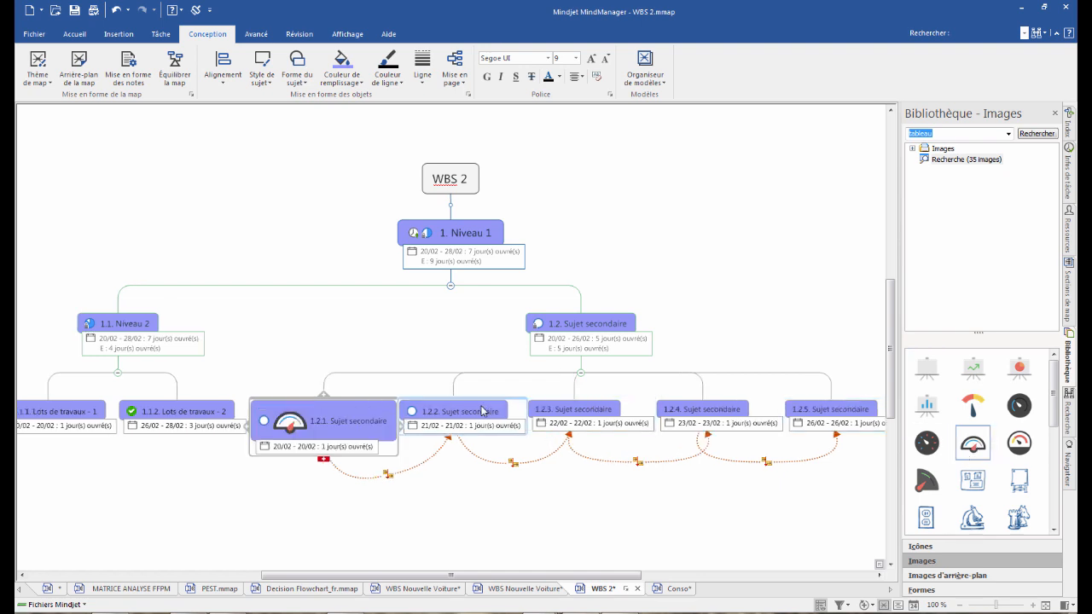
left_click(586, 414)
left_click(1019, 444)
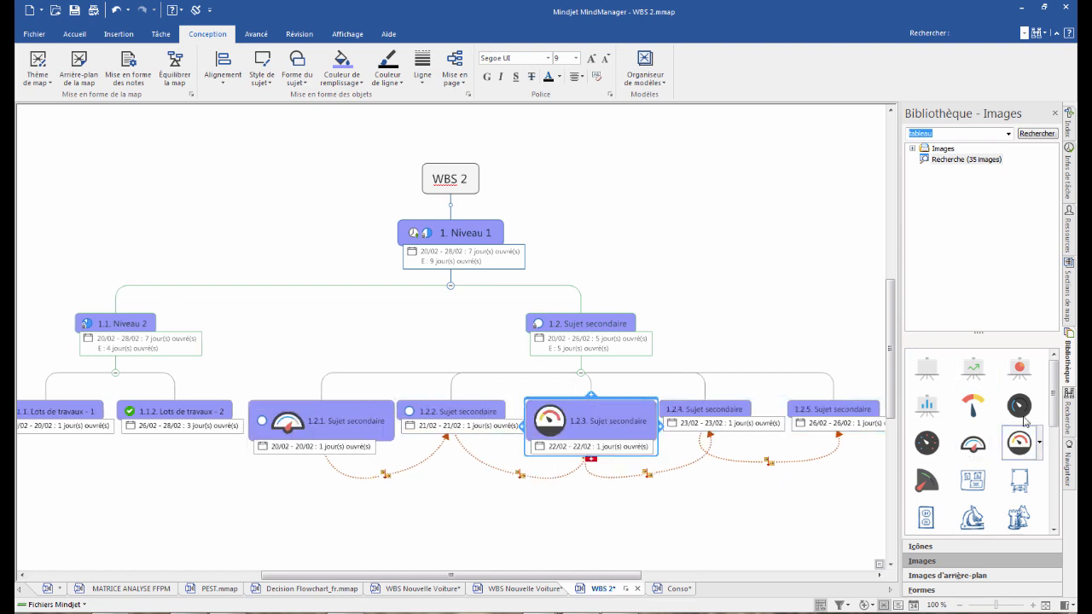
left_click(1055, 114)
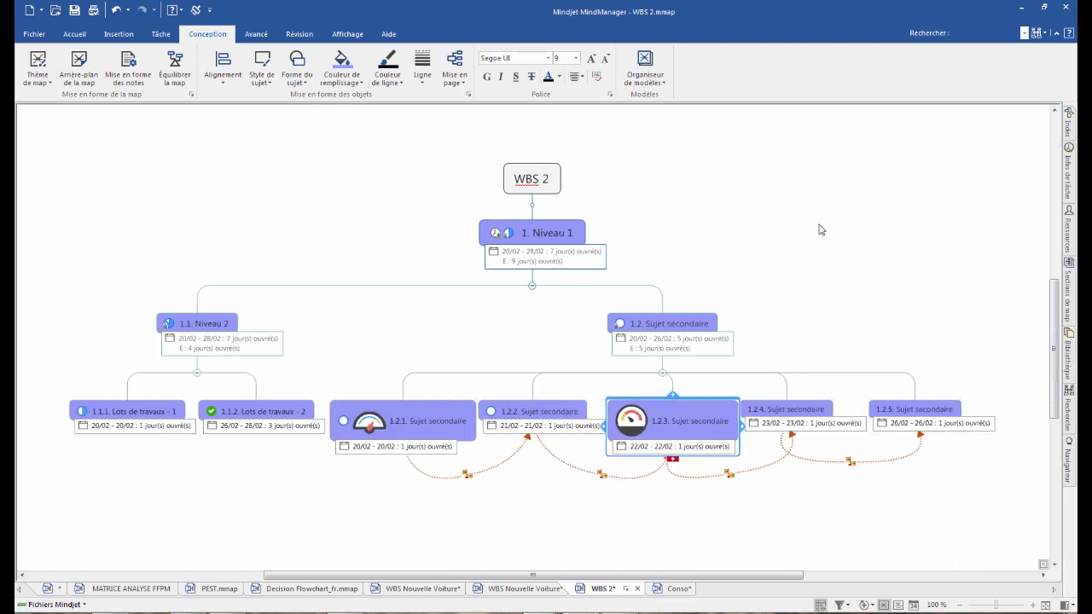
- Return to the Conso map and refresh the WBS 2 map roll-up
left_click(676, 589)
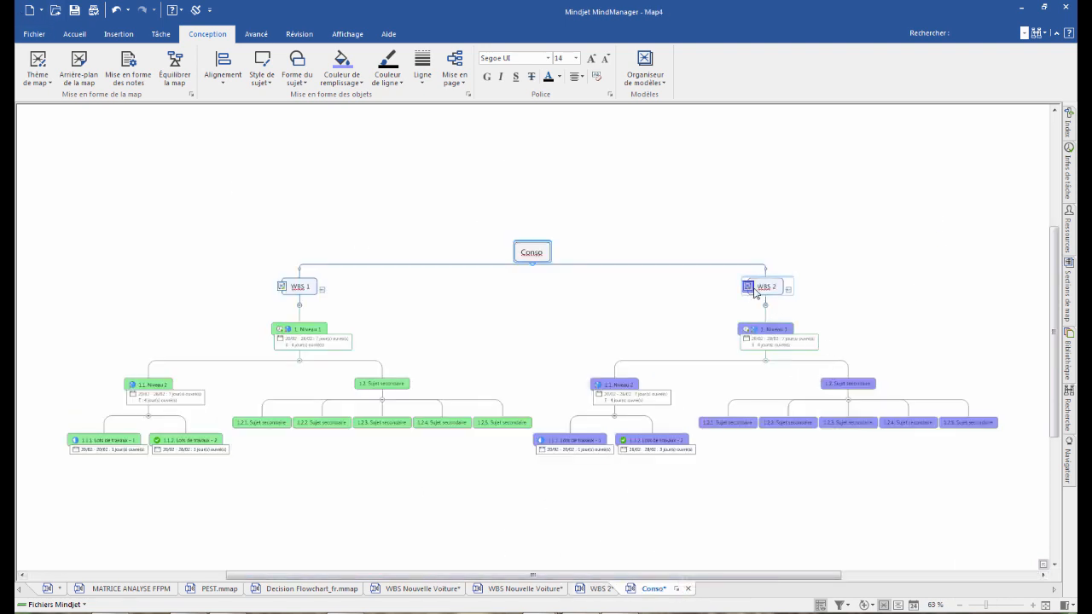
scroll(848, 293, "up", 3)
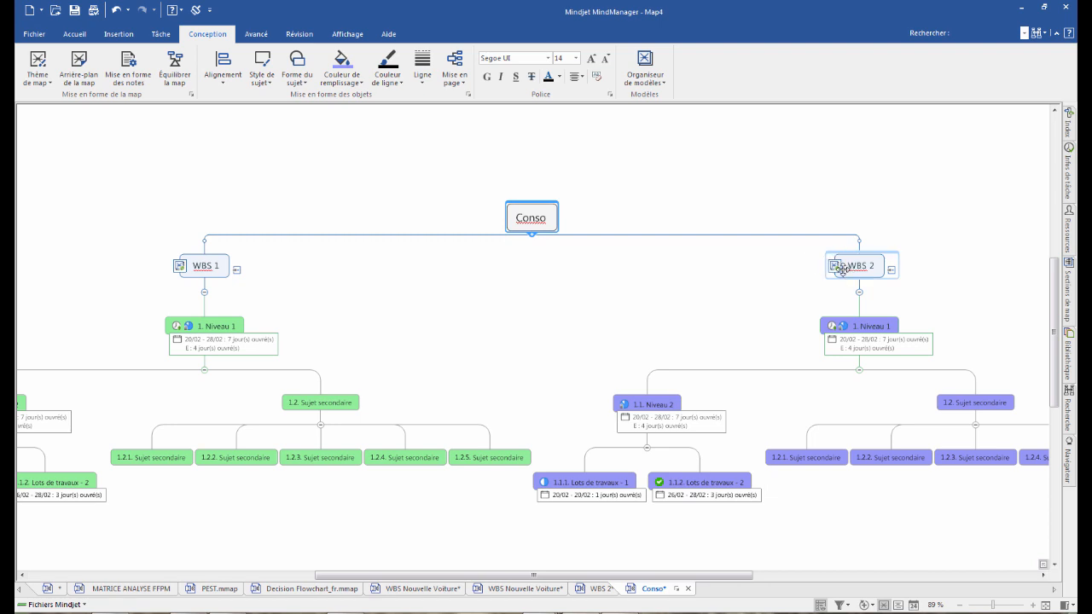
left_click(834, 265)
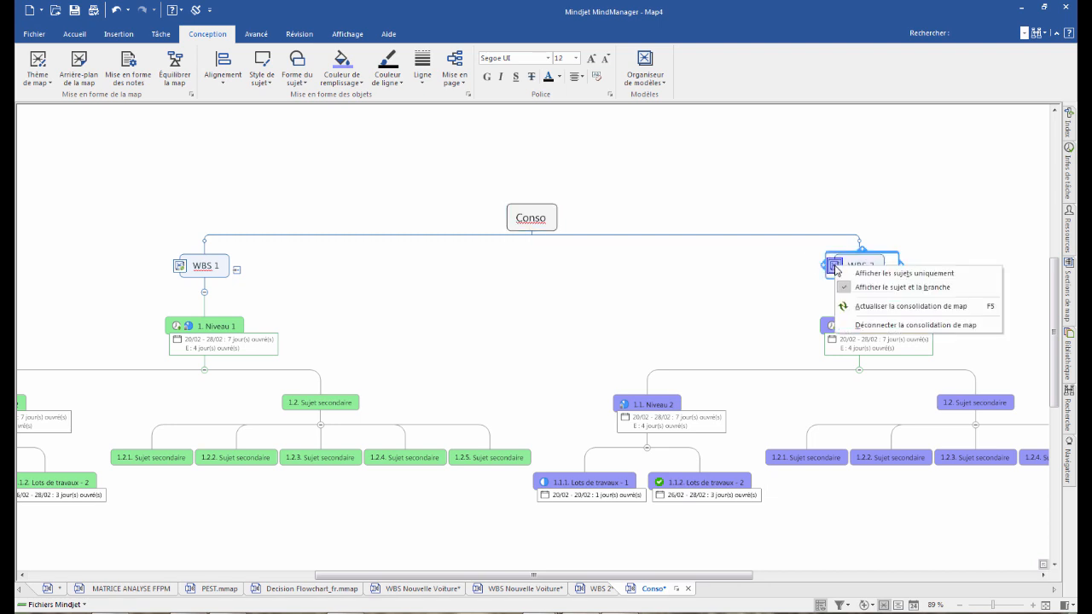
left_click(871, 309)
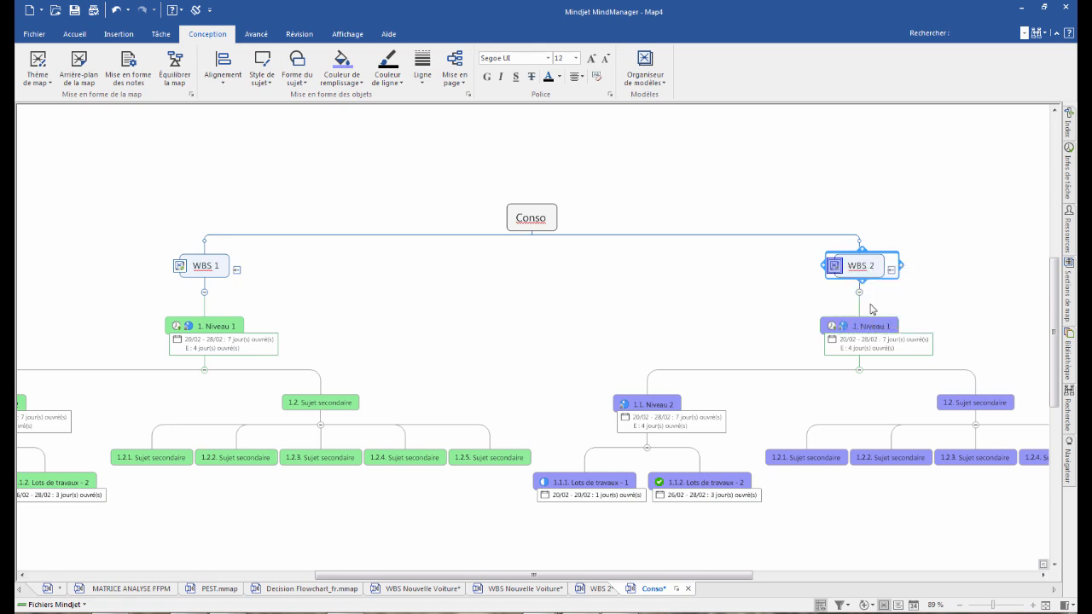
- Switch to the published WBS Nouvelle Voiture map and check the options offered by its publication status
left_click_drag(622, 575, 729, 575)
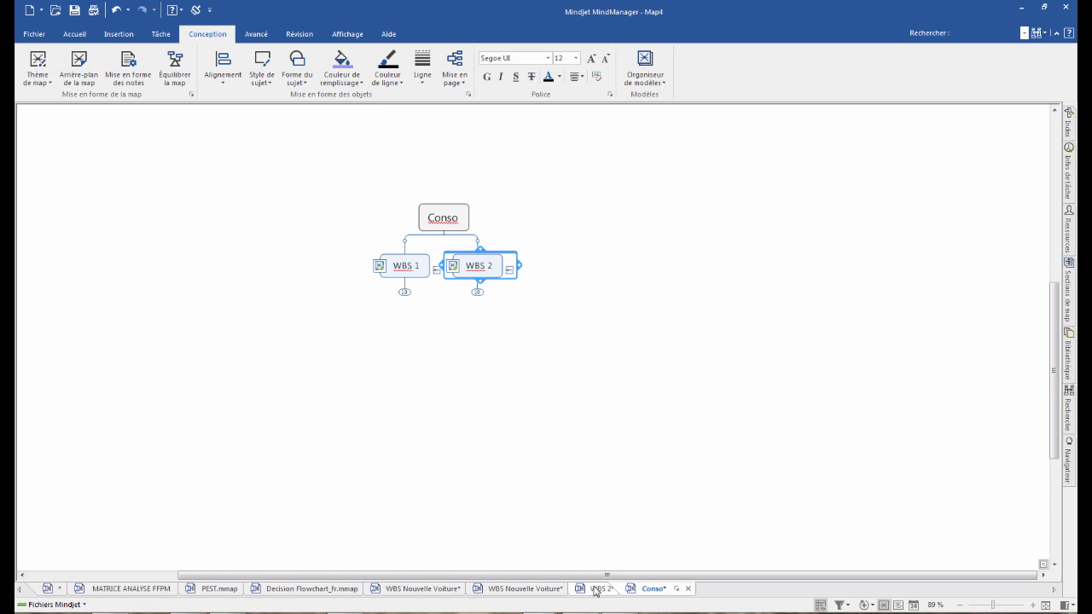
left_click(421, 589)
left_click(534, 589)
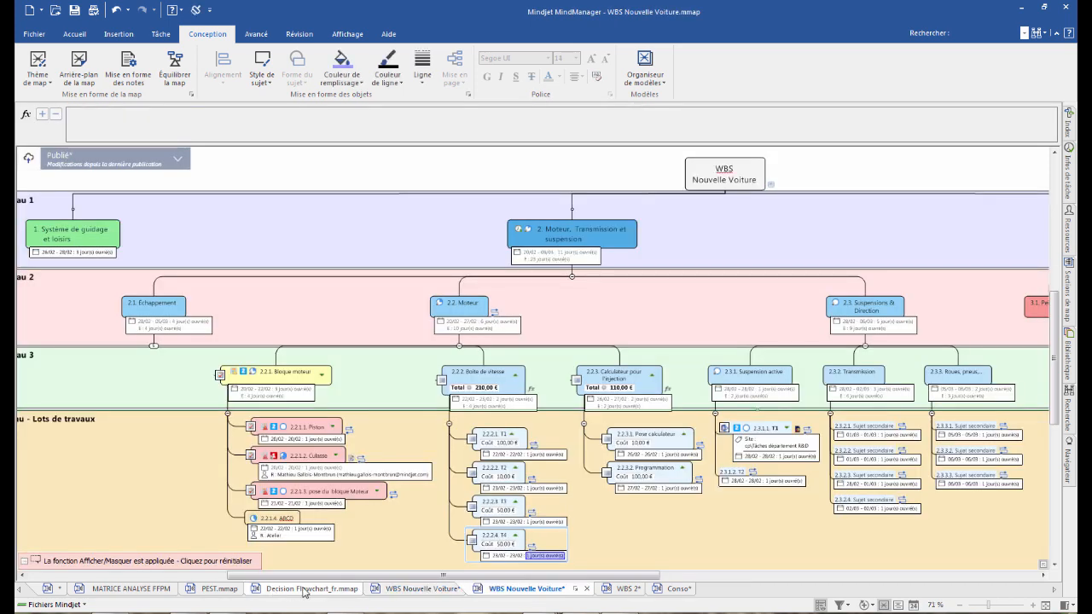
left_click(193, 176)
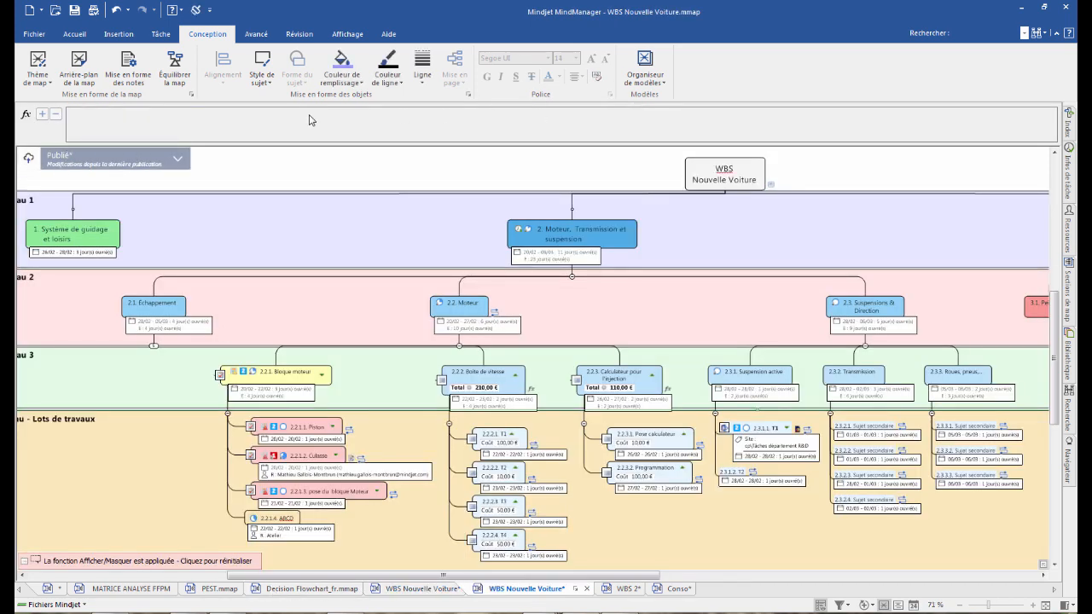
left_click(177, 160)
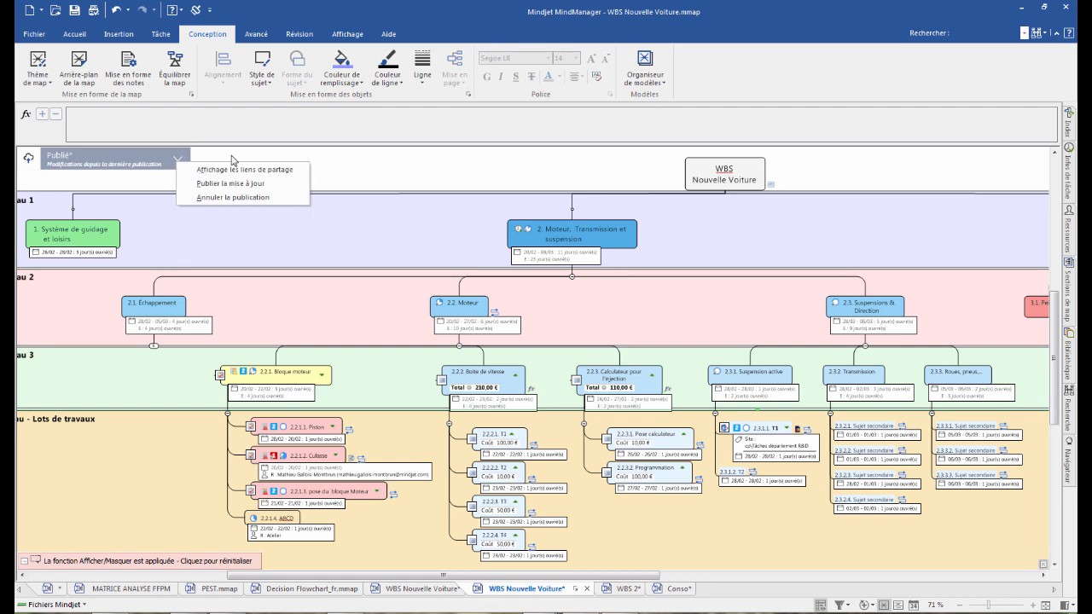
left_click(384, 174)
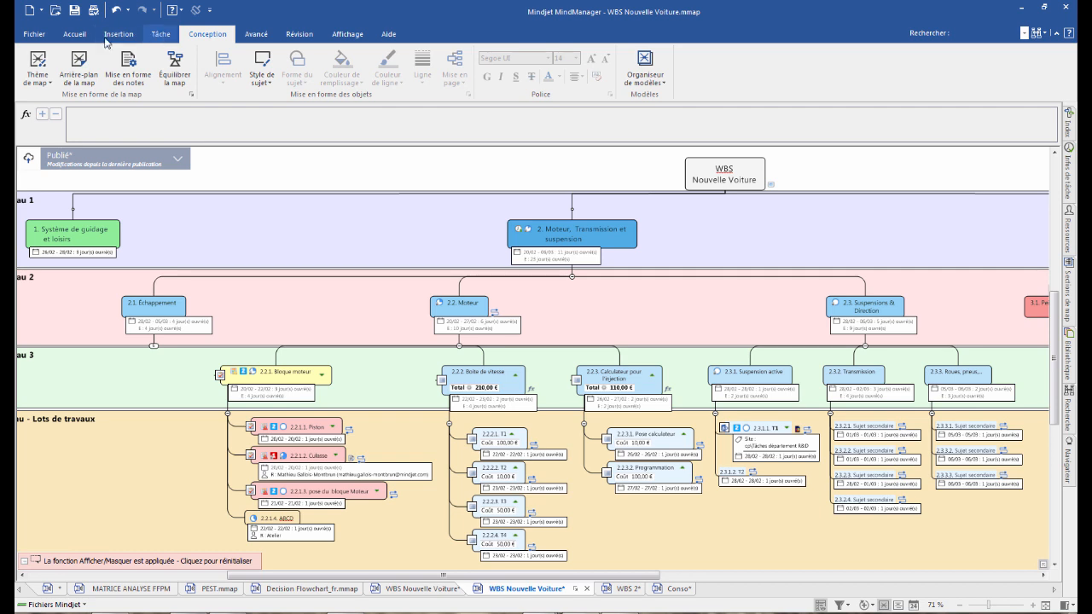
- Show the list of published files and open the advanced options of WBS Nouvelle Voiture.mmap
left_click(74, 34)
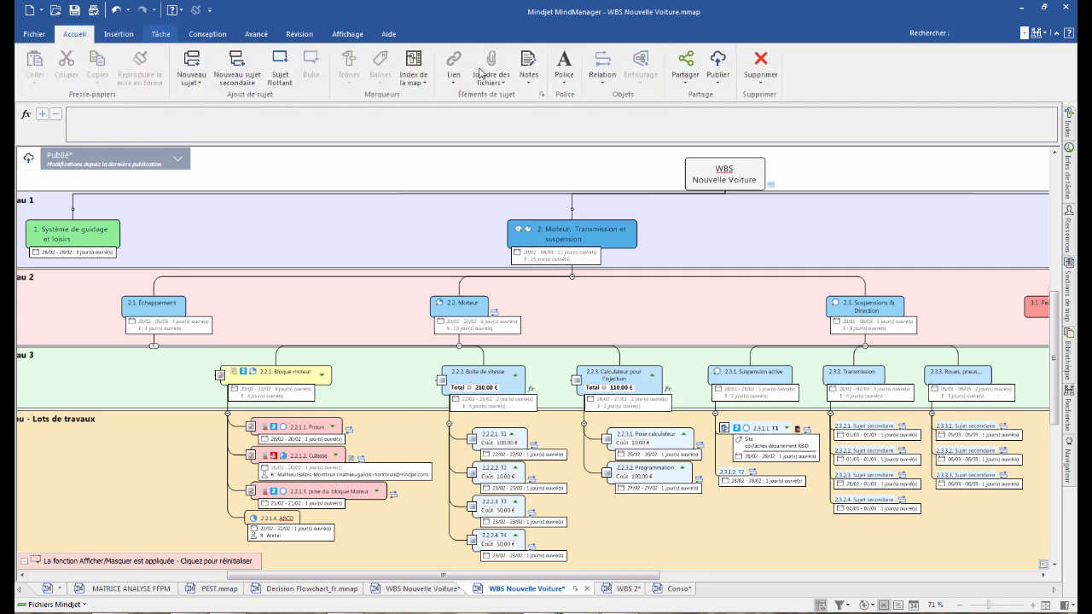
left_click(717, 66)
left_click(752, 145)
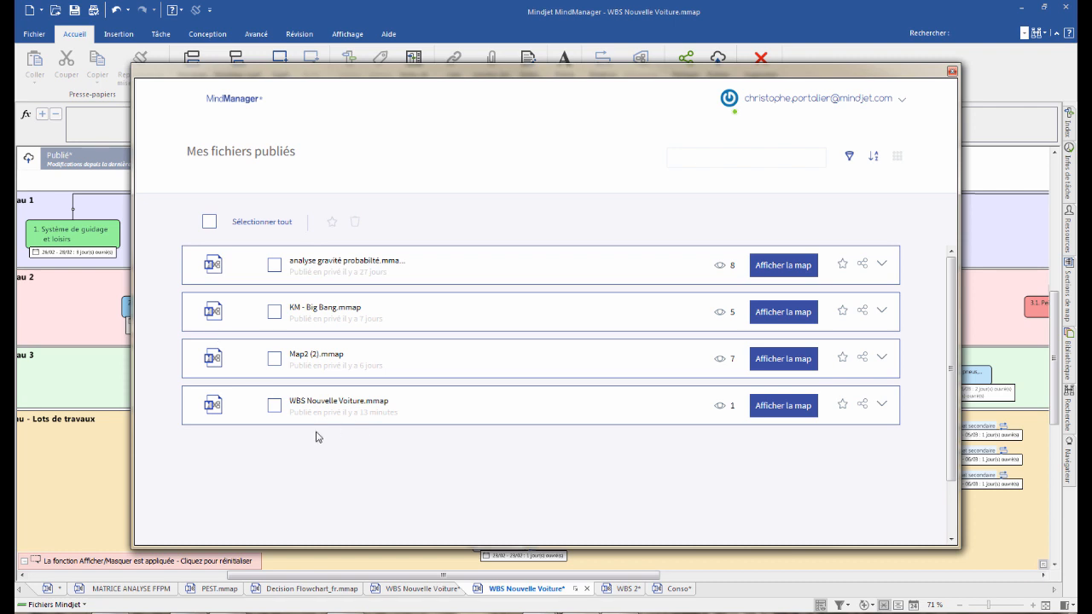
left_click(882, 406)
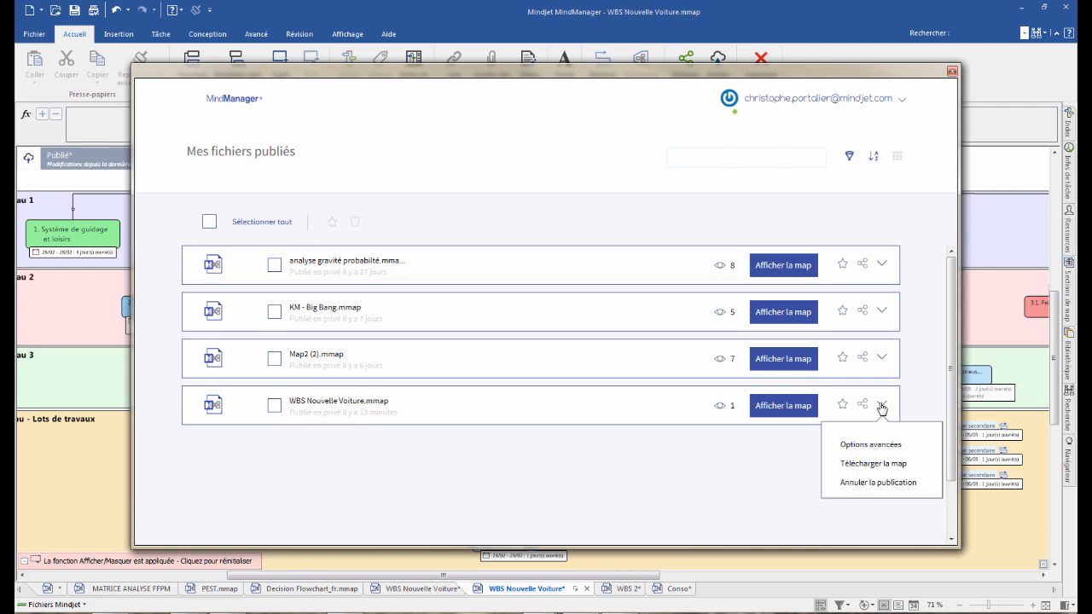
left_click(875, 445)
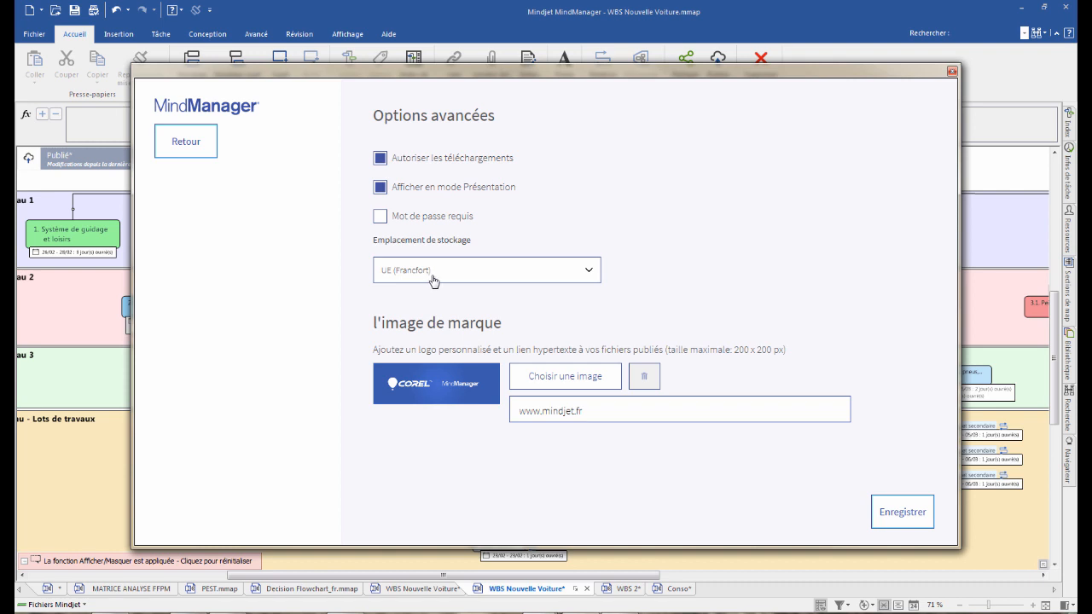
- Review the storage location choices and the download permission in the advanced options, and close the published files window without saving
left_click(588, 271)
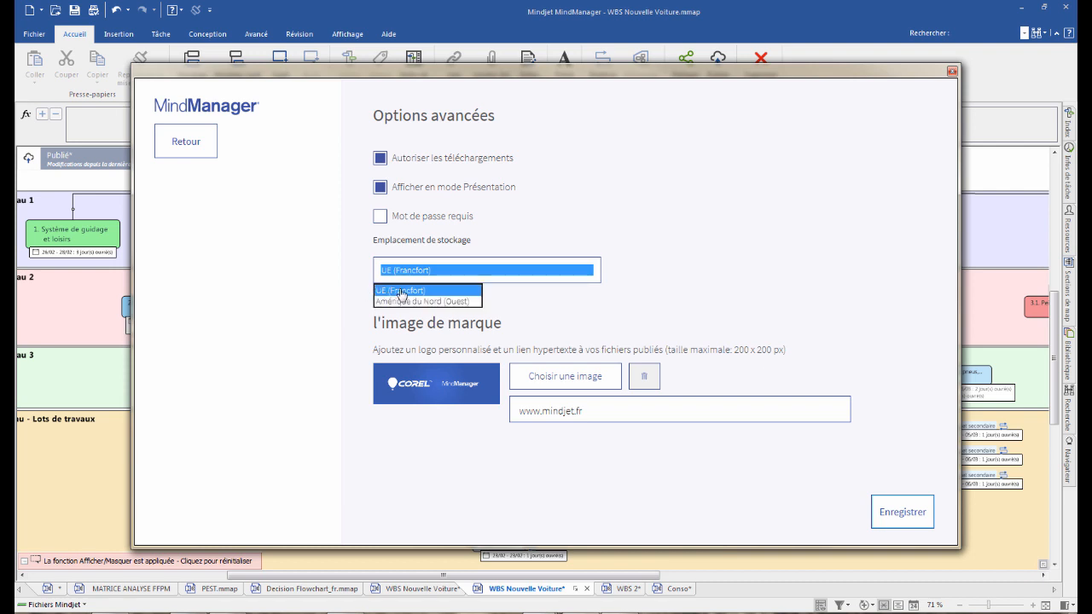
left_click(565, 228)
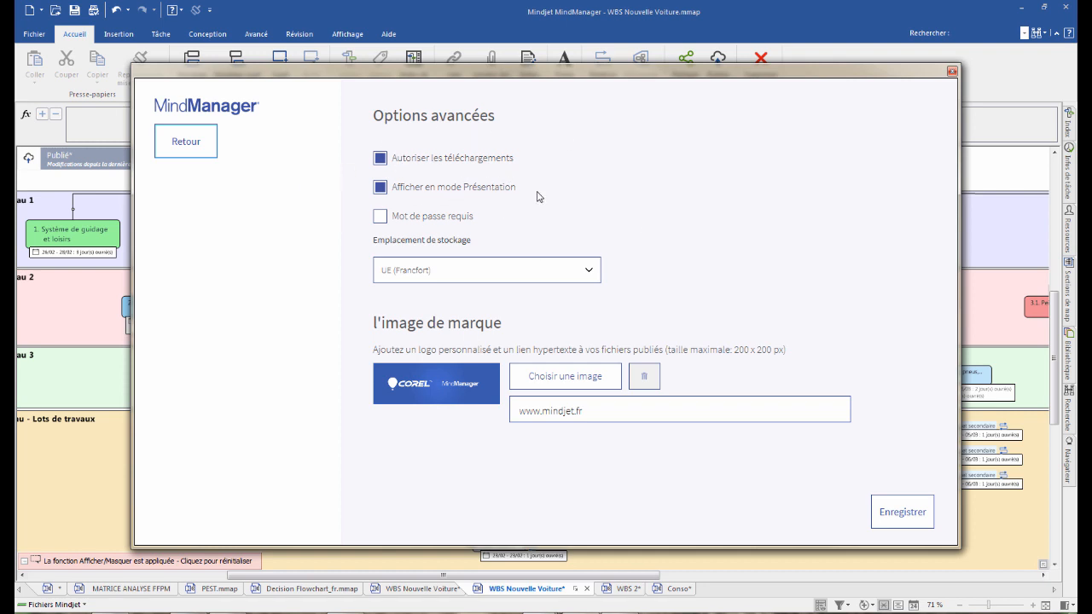
left_click(380, 158)
left_click(953, 73)
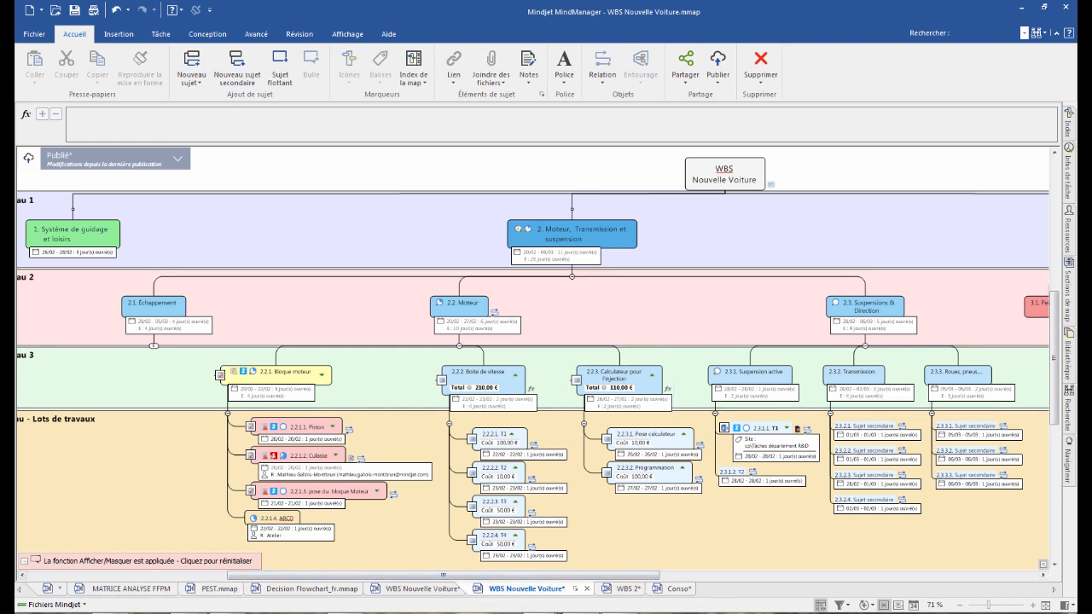
- Open the Ishikawa combiné aux 5 Pourquoi map from the FR folder of Lean Mgt maps and view its cause diagram and Pourquoi table
right_click(227, 613)
left_click(207, 562)
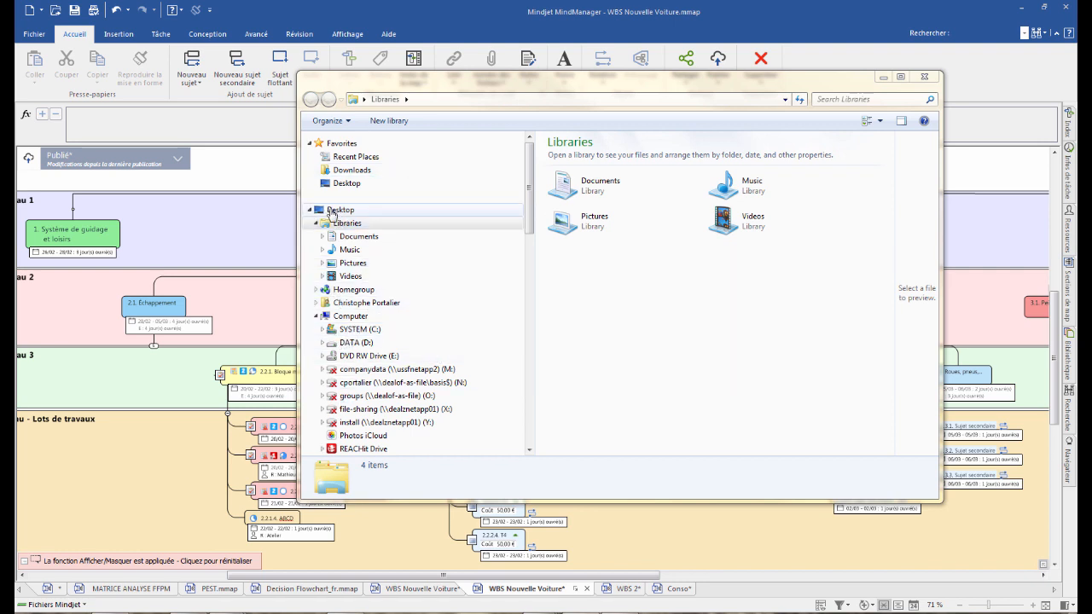
left_click(333, 214)
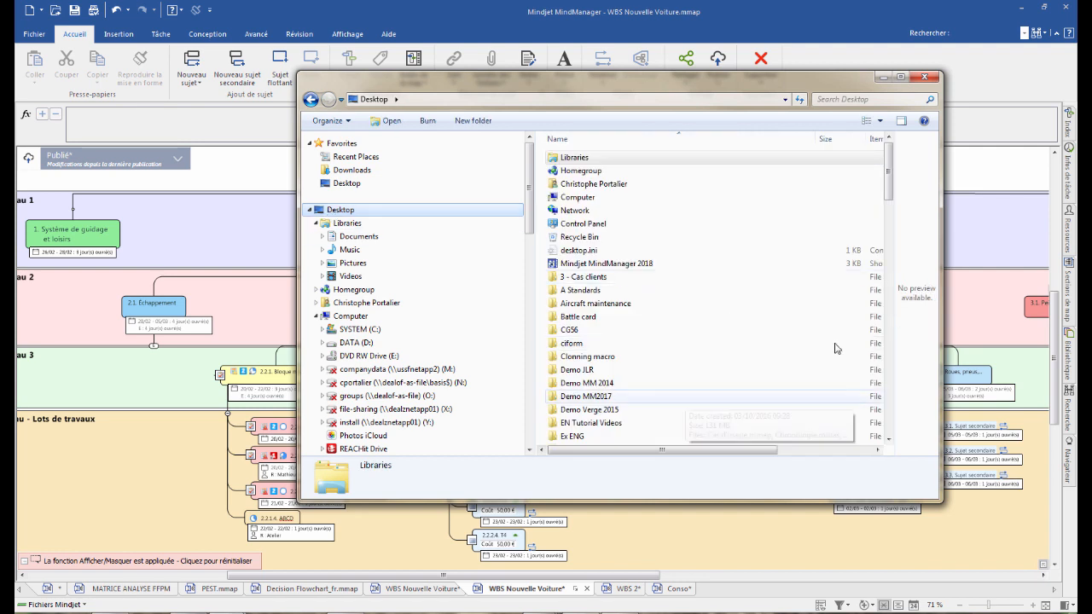
left_click(642, 213)
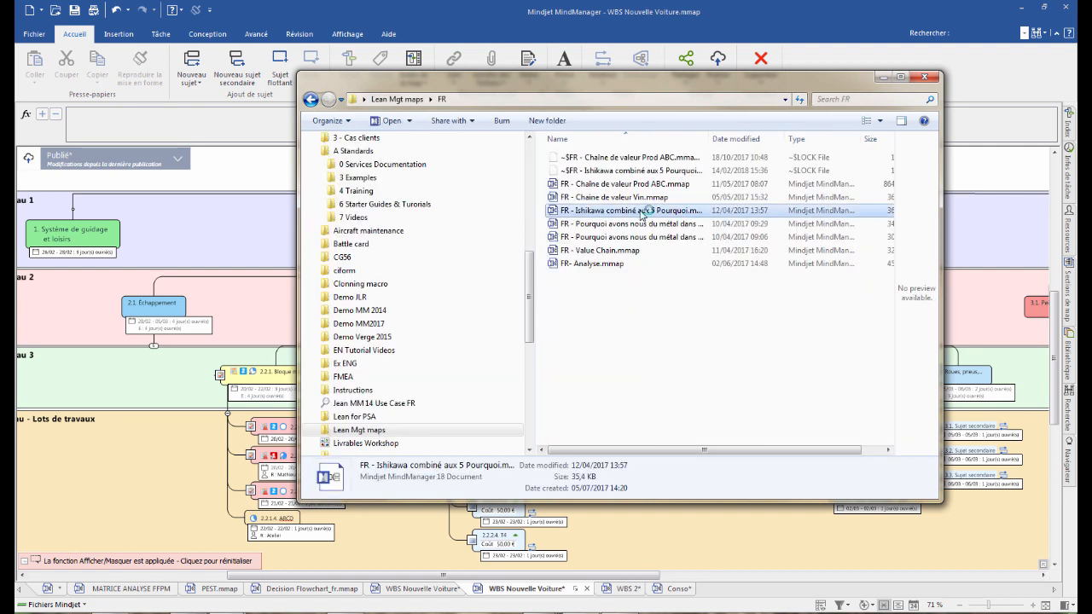
double_click(643, 213)
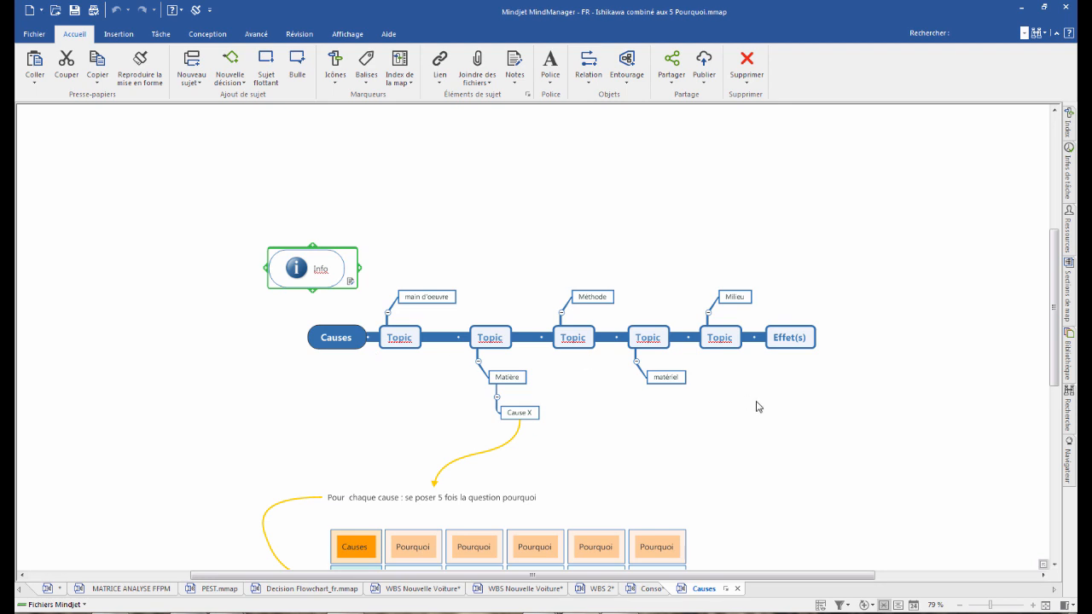
scroll(761, 405, "down", 3)
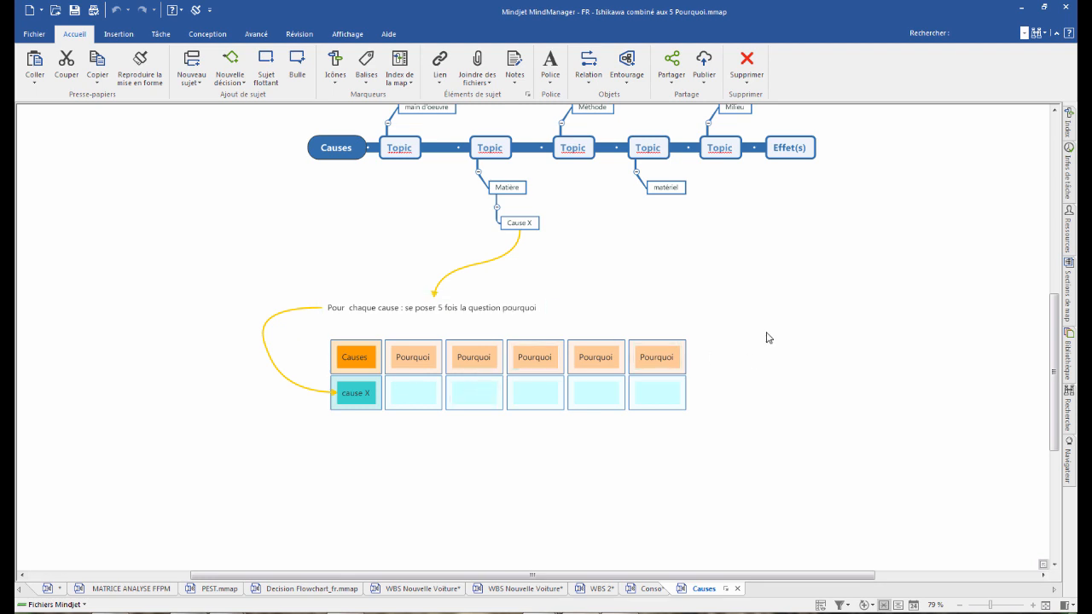
scroll(767, 338, "up", 2)
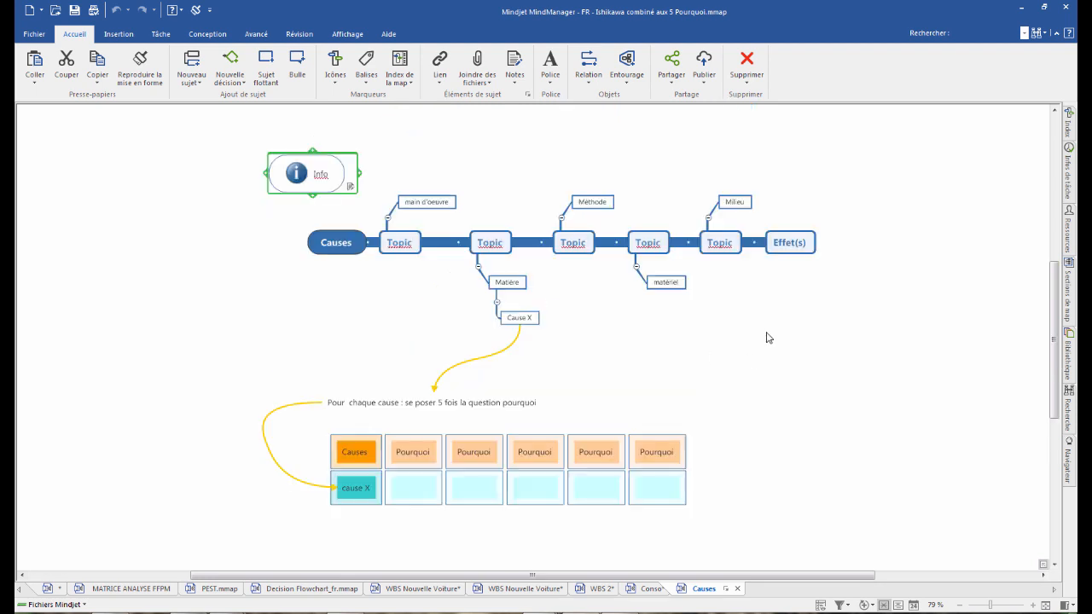
- Leave the Ishikawa map and, in the 2018-02-22-webinar-wbs-how-to map, expand the Contact topic and its Présentateur branch
left_click(651, 589)
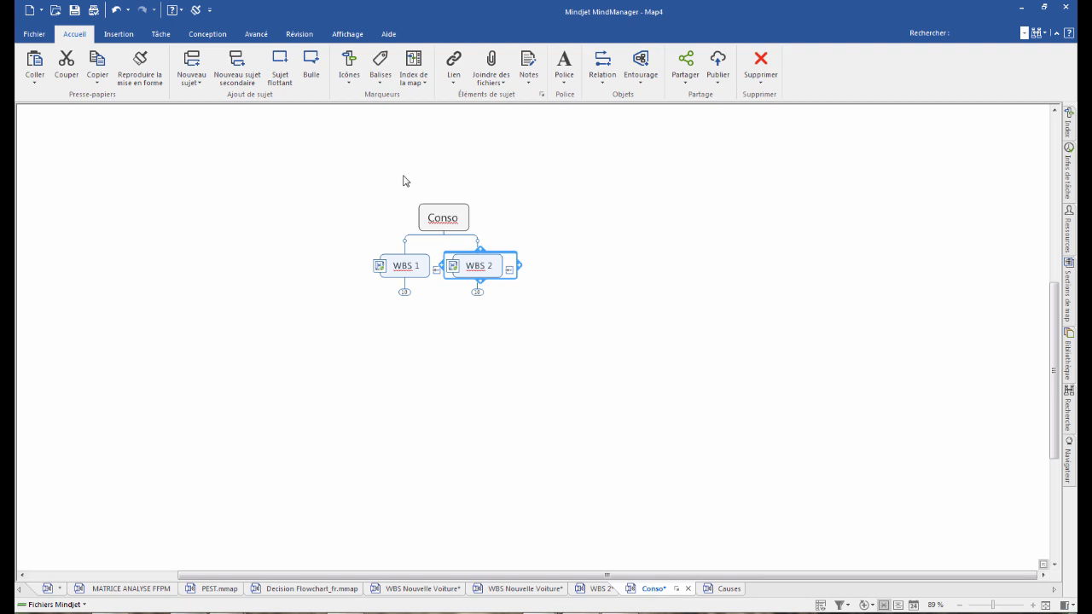
left_click(256, 34)
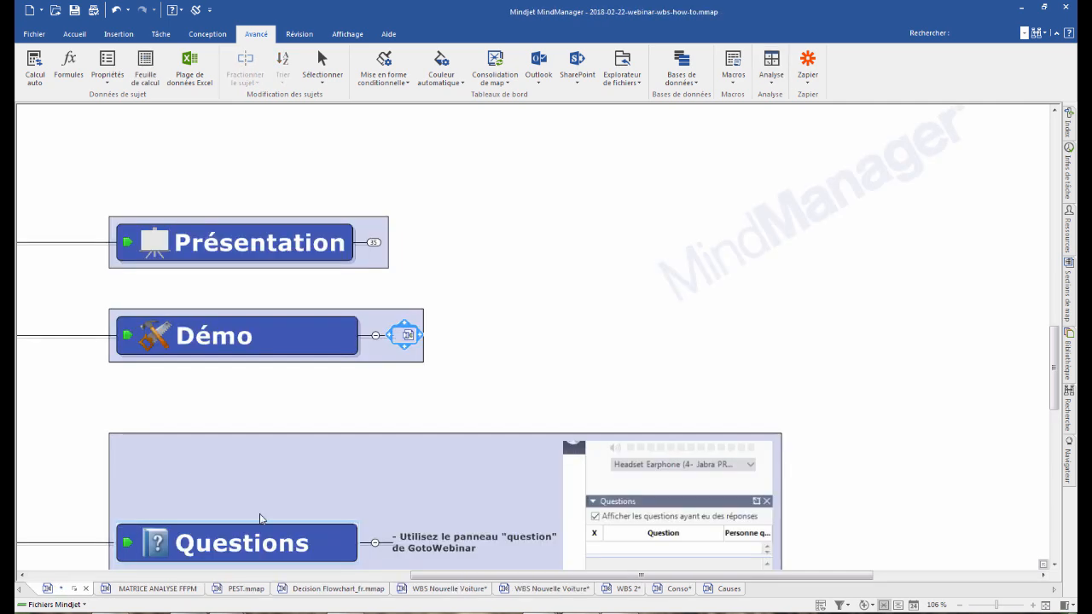
scroll(645, 264, "down", 3)
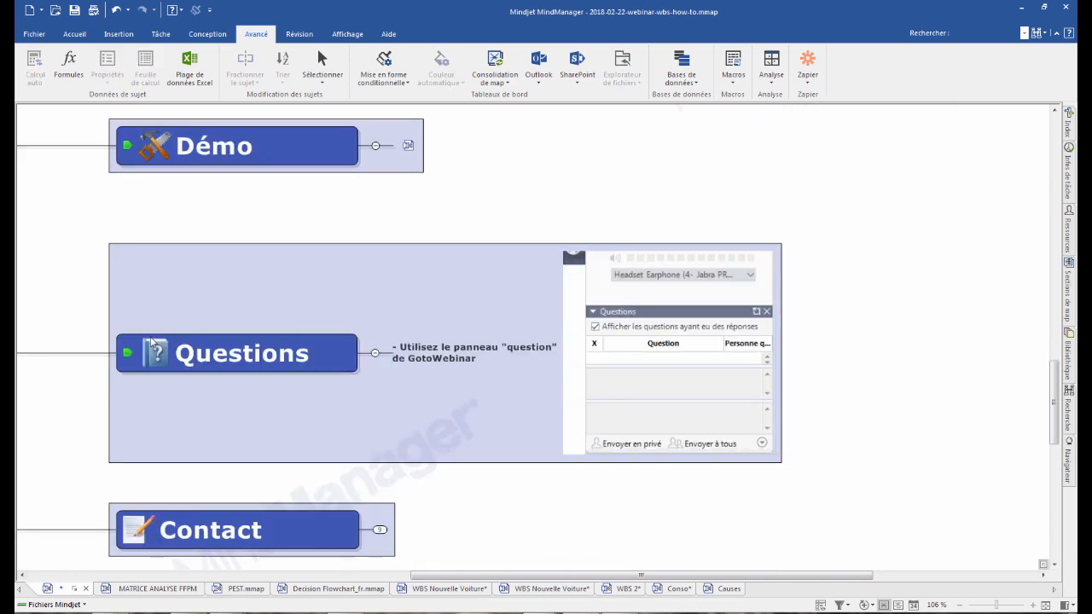
scroll(184, 444, "down", 3)
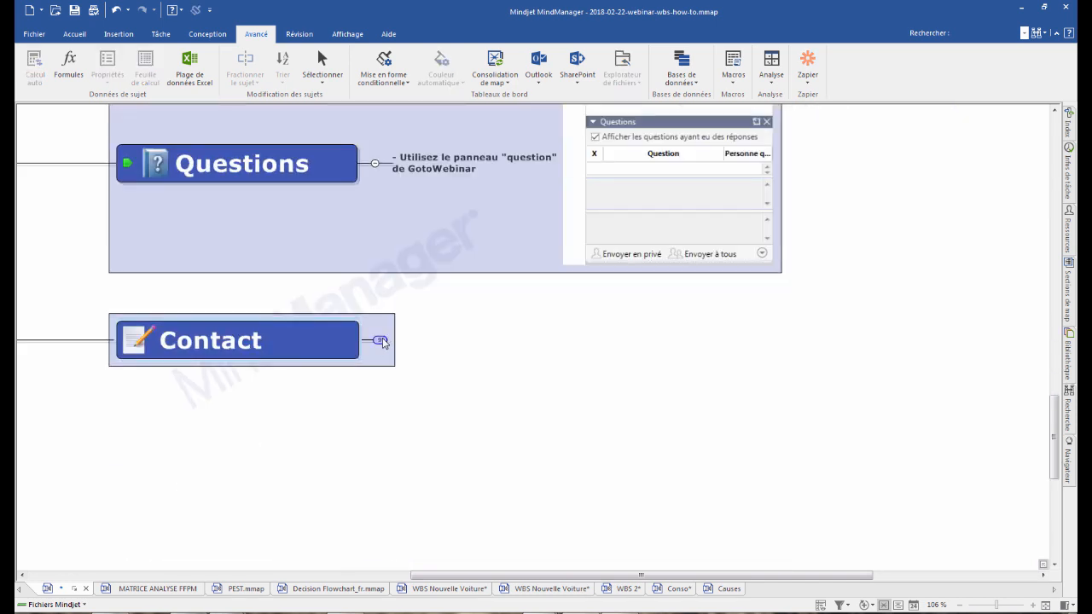
left_click(380, 341)
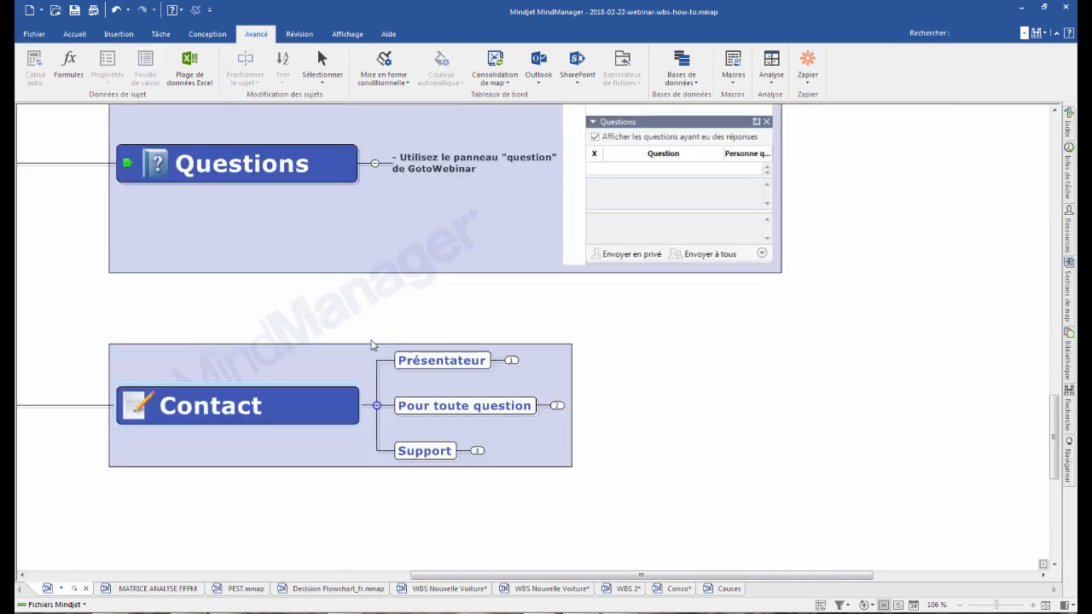
left_click(512, 361)
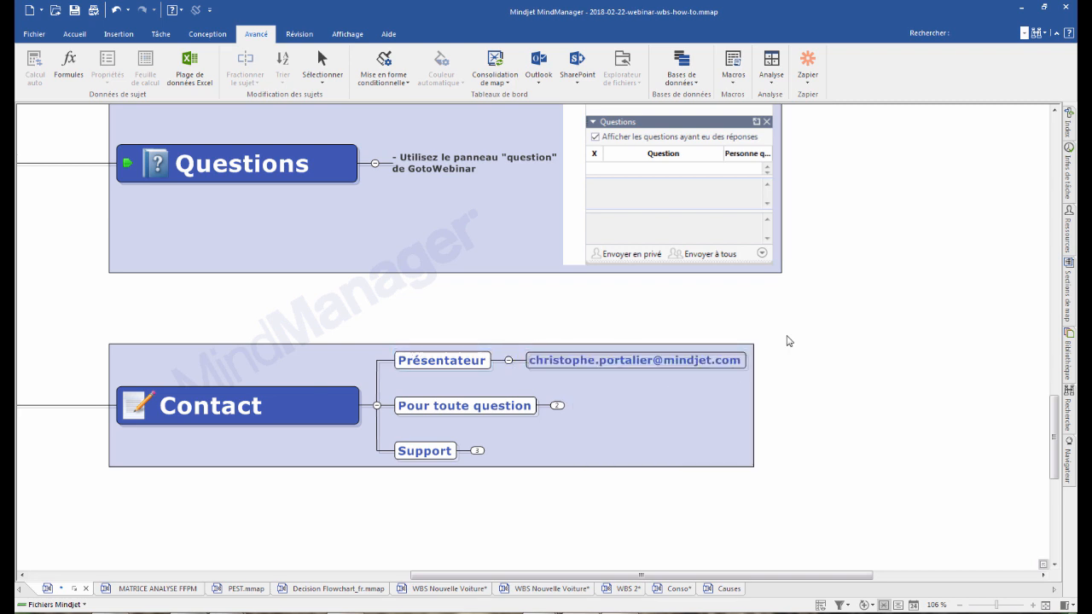
- Expand the Pour toute question and Support branches of the Contact topic, including the version d'essai subtopic
scroll(810, 364, "up", 2)
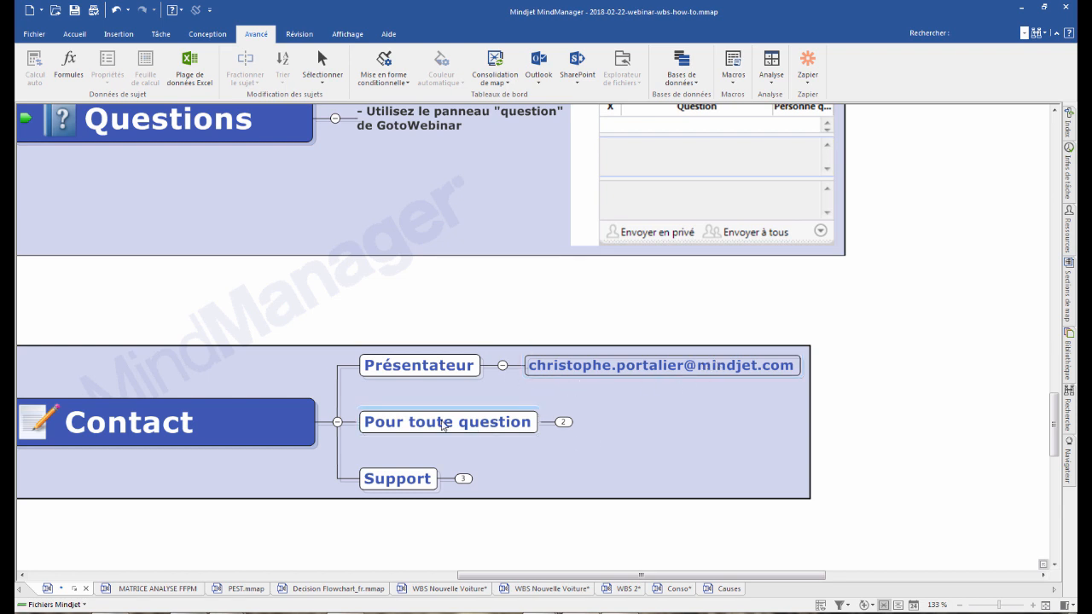
left_click(563, 423)
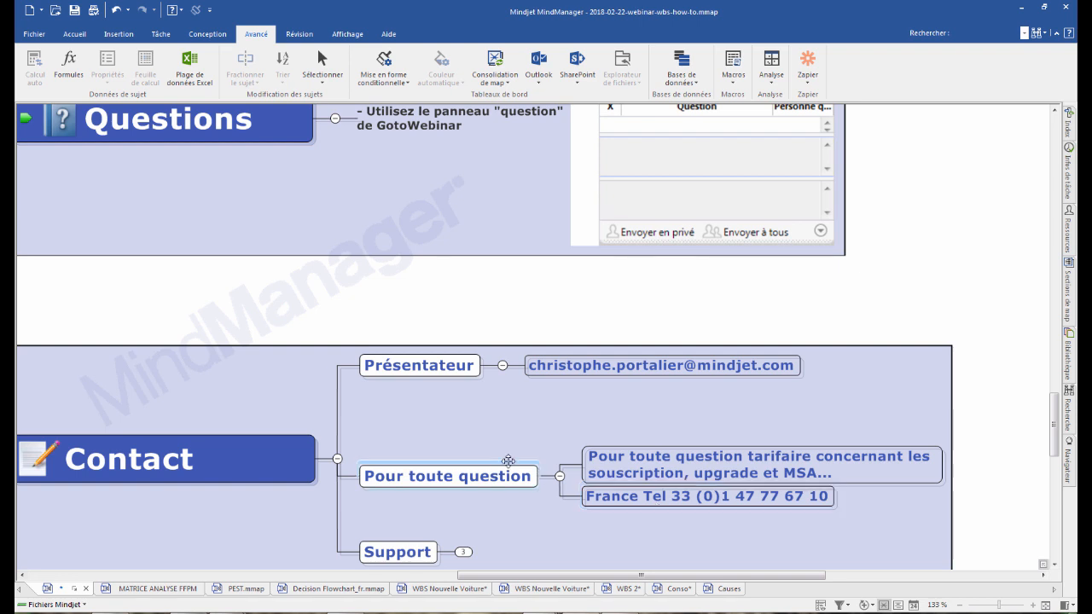
scroll(501, 480, "down", 2)
left_click(463, 458)
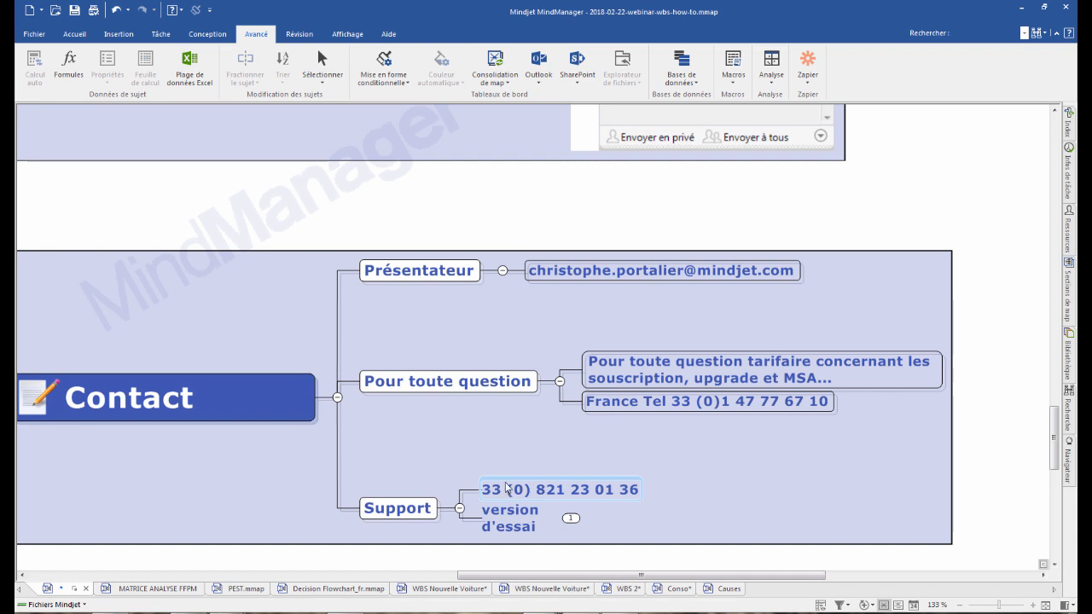
left_click(571, 521)
scroll(834, 482, "down", 3)
scroll(834, 479, "down", 3)
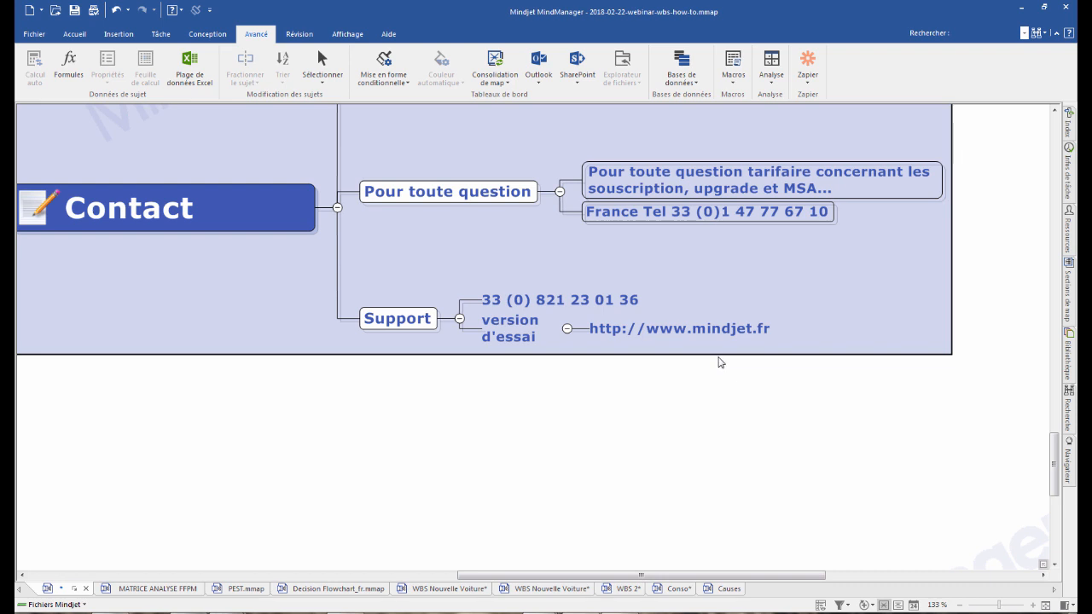
scroll(718, 361, "up", 1)
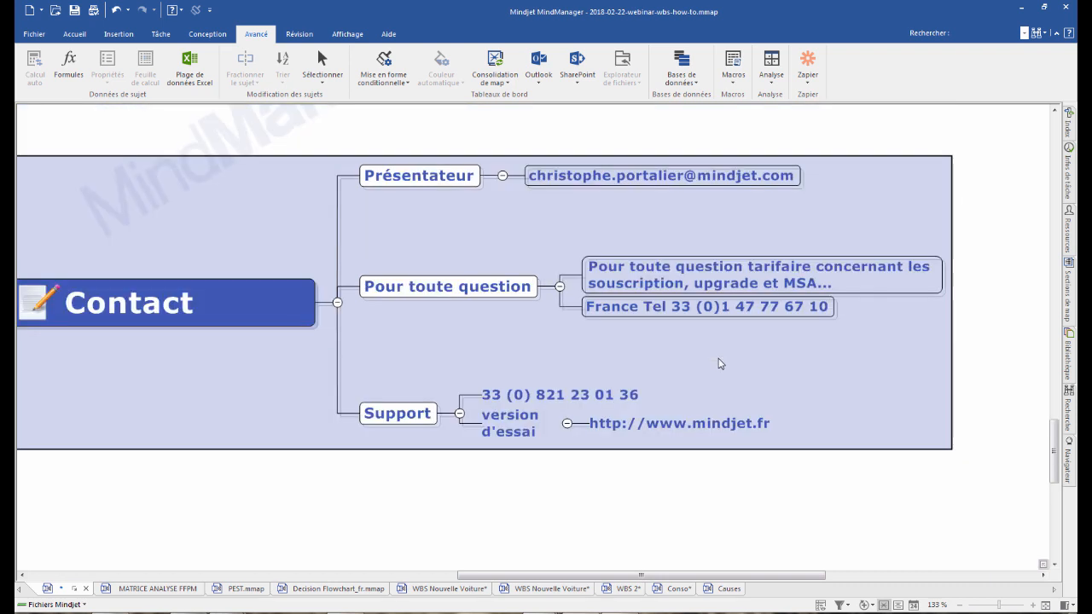